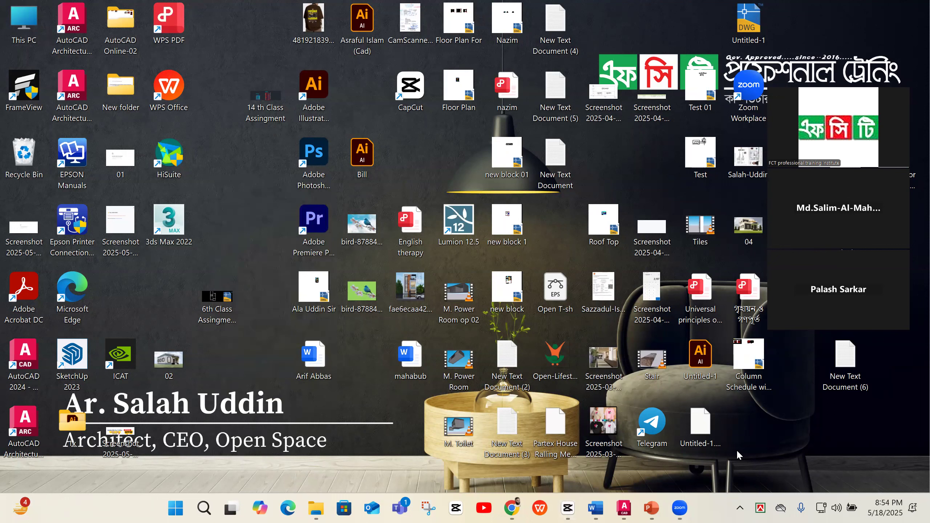
Switch to the Chrome browser and open My Drive in Google Drive on a new tab
click(511, 506)
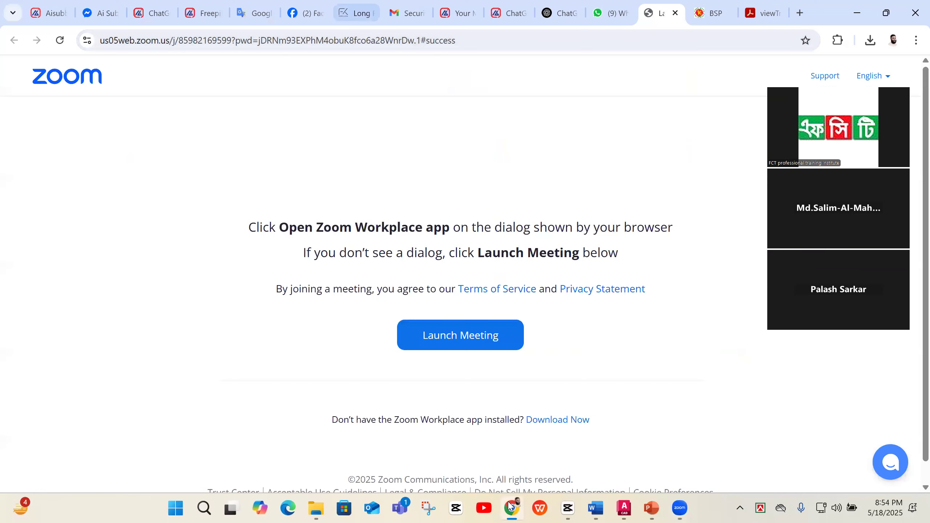
click(802, 14)
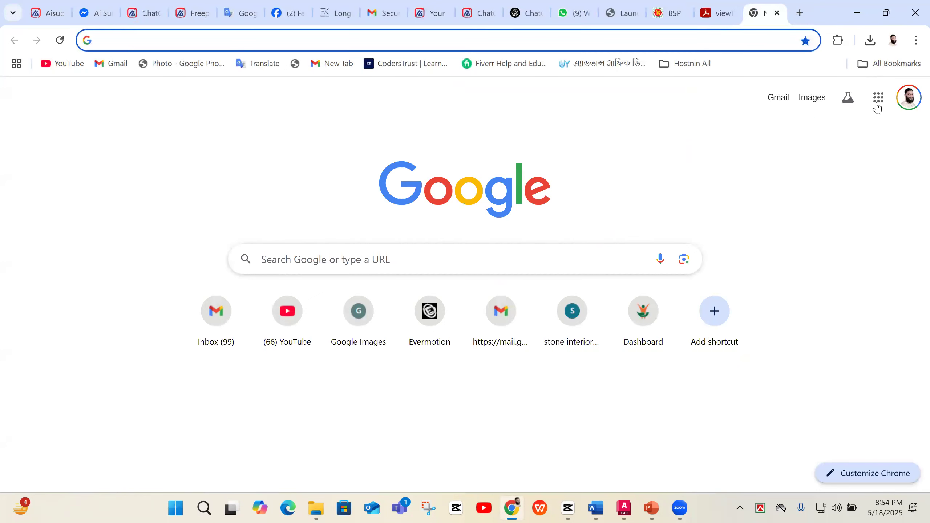
click(820, 175)
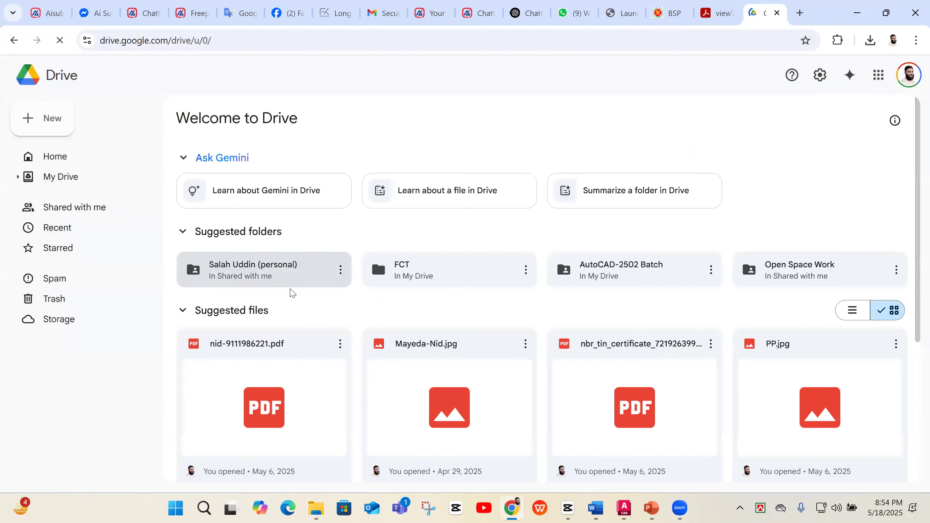
click(72, 180)
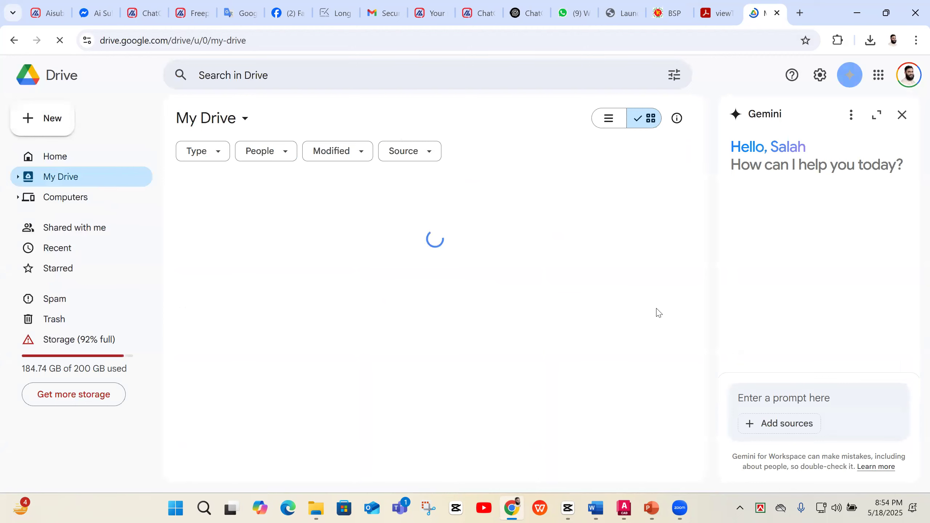
Open the AutoCAD-2502 Batch folder and, inside it, the second student's folder to find the Class-13 drawing
double_click(275, 262)
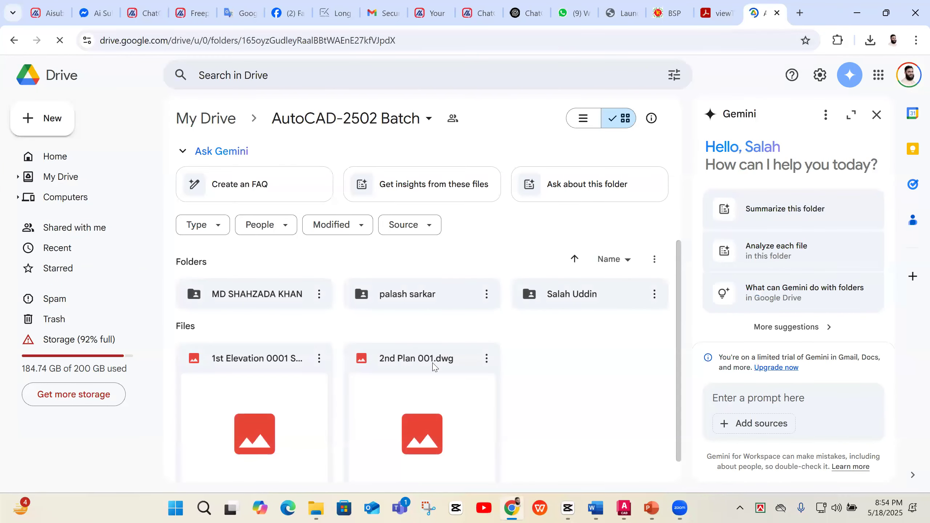
click(450, 299)
double_click(450, 298)
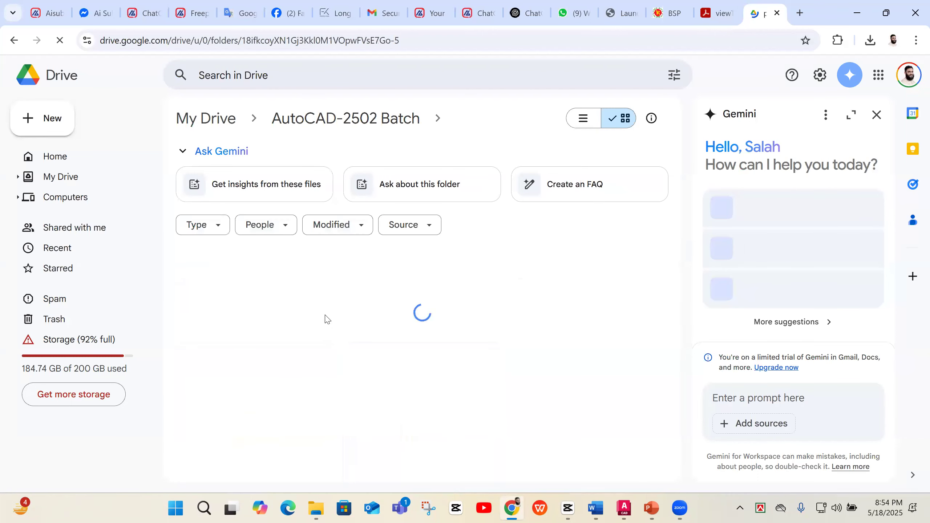
scroll(514, 347, down, 5)
scroll(516, 354, down, 5)
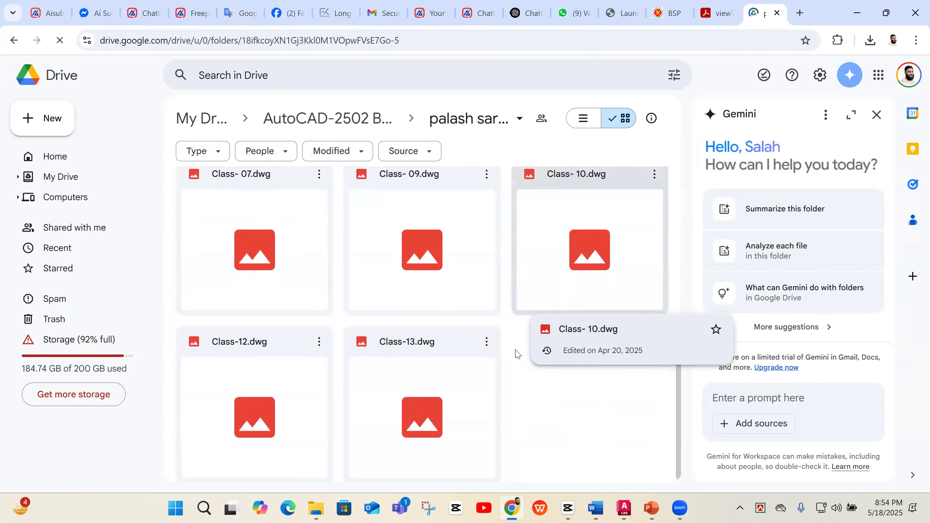
Download Class-13.dwg from the student's folder and open it in AutoCAD
click(462, 363)
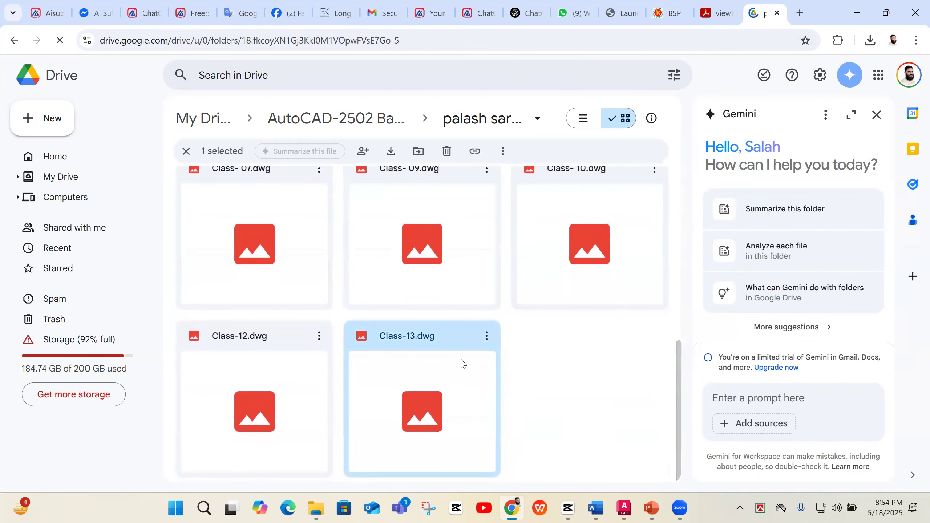
click(489, 335)
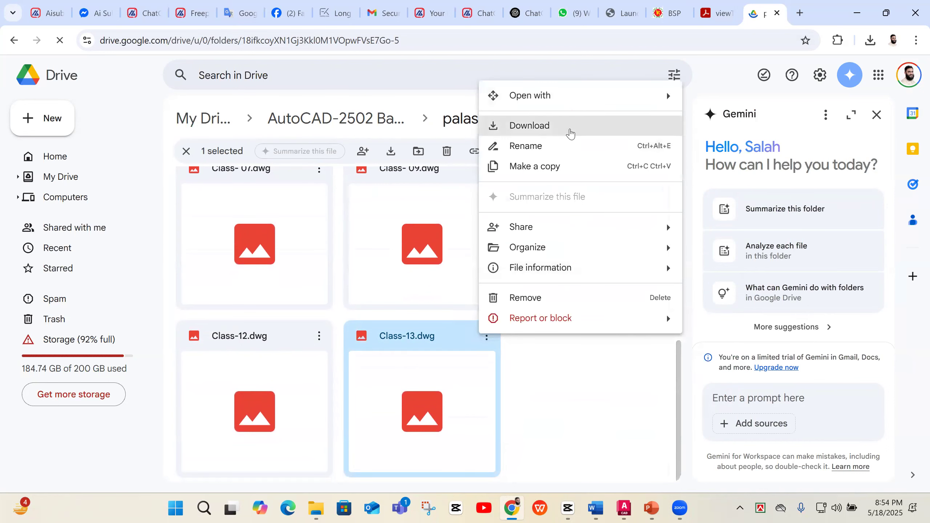
click(569, 126)
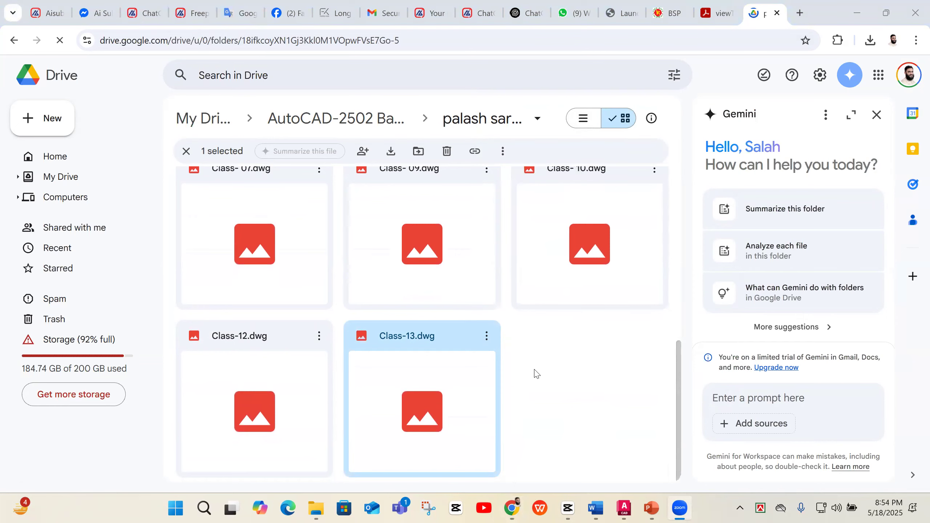
click(871, 42)
click(743, 74)
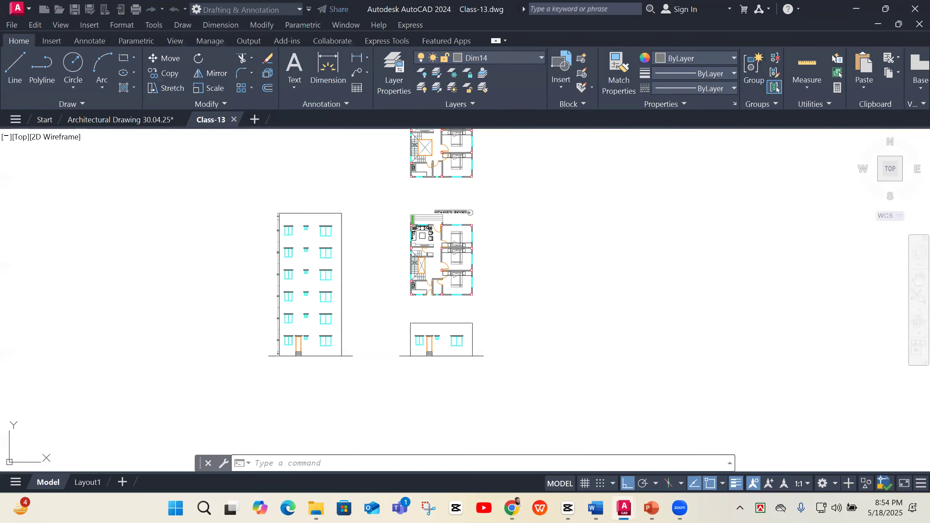
Examine the elevations and floor plans in Class-13, including the wall lines beside the upper plan's staircase
scroll(378, 275, up, 5)
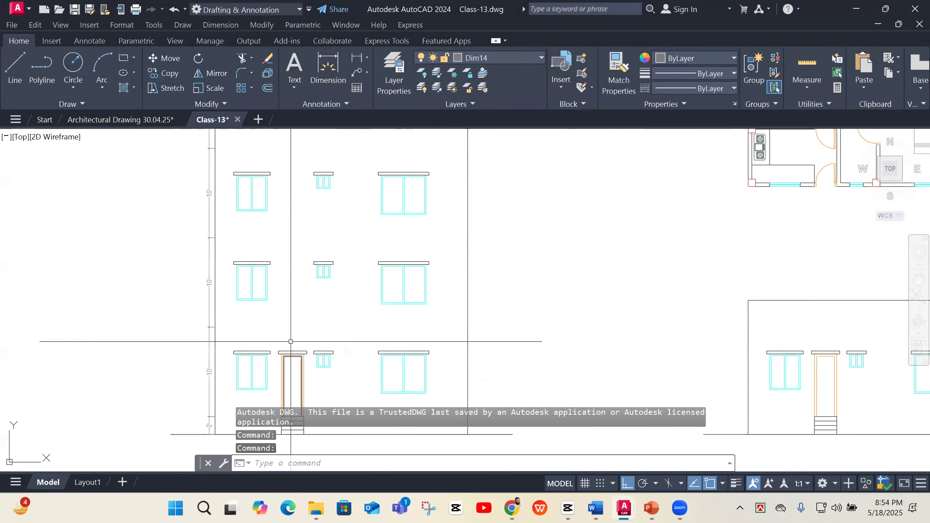
scroll(398, 276, down, 2)
scroll(570, 234, up, 2)
scroll(504, 313, up, 4)
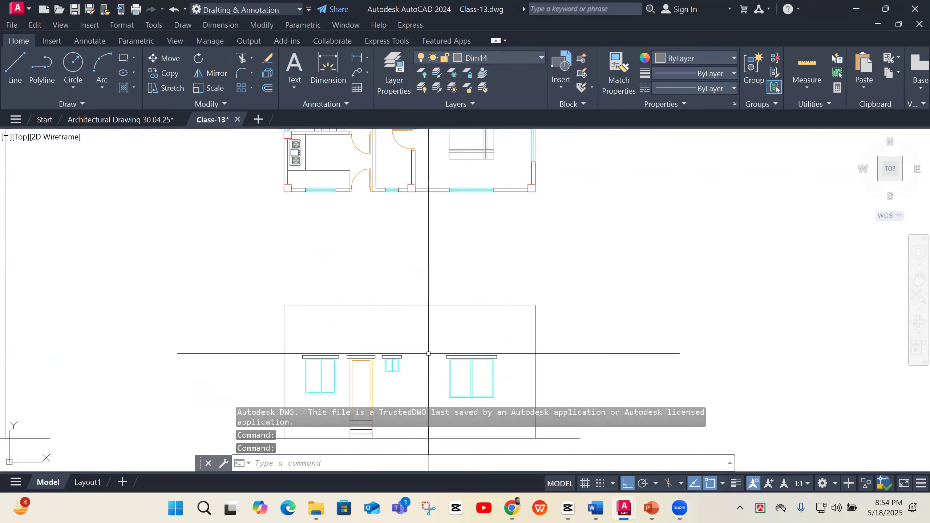
scroll(418, 358, down, 6)
scroll(440, 191, up, 5)
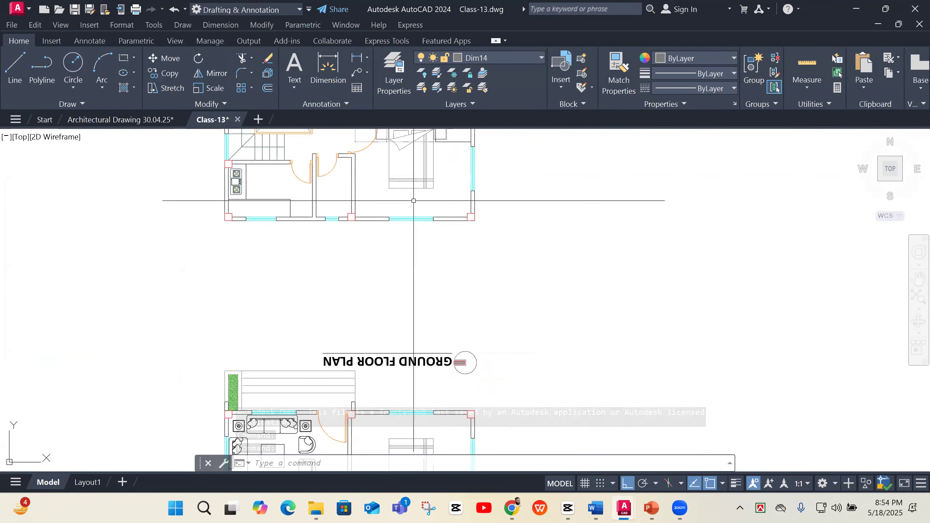
scroll(374, 316, down, 5)
scroll(362, 278, up, 7)
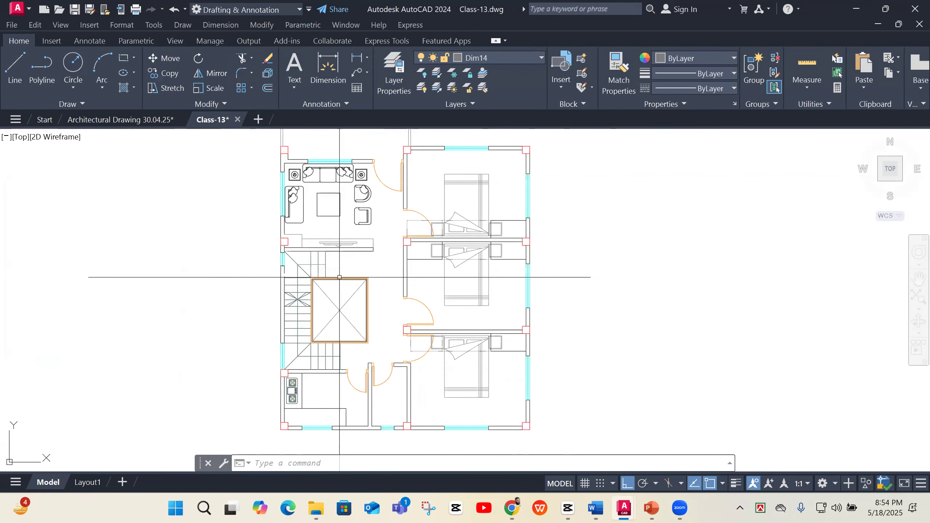
click(314, 256)
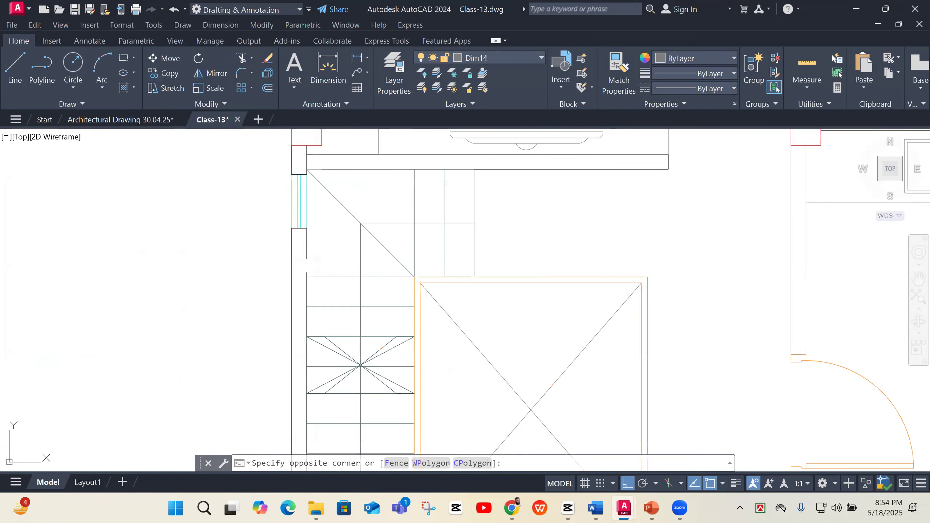
click(306, 273)
scroll(476, 257, down, 8)
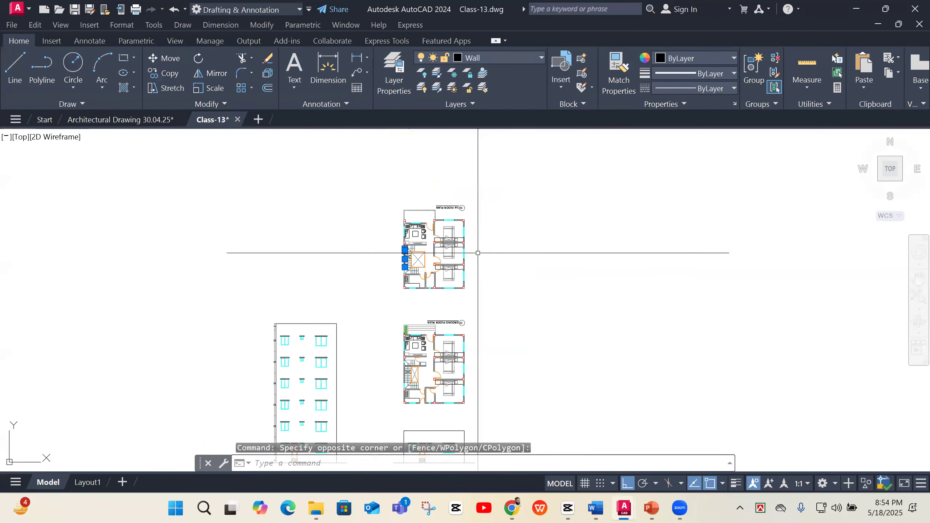
key(Escape)
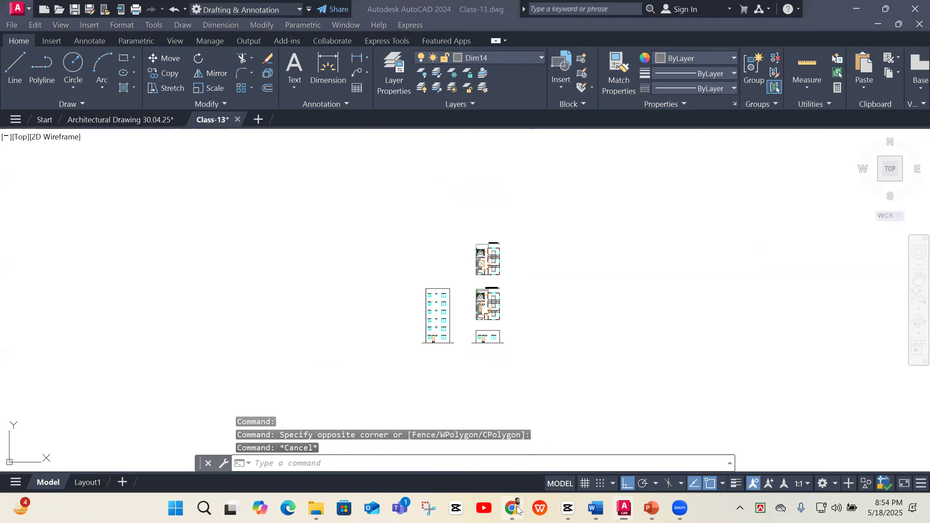
Switch back to the student's Drive folder in the browser and check the preview of Auto Cad Class-3.dwg
click(515, 508)
scroll(551, 363, up, 10)
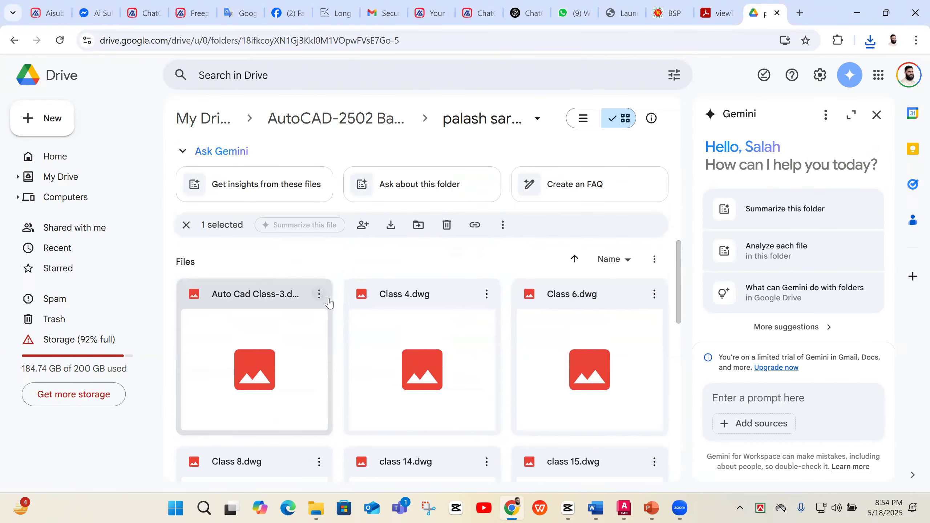
click(318, 295)
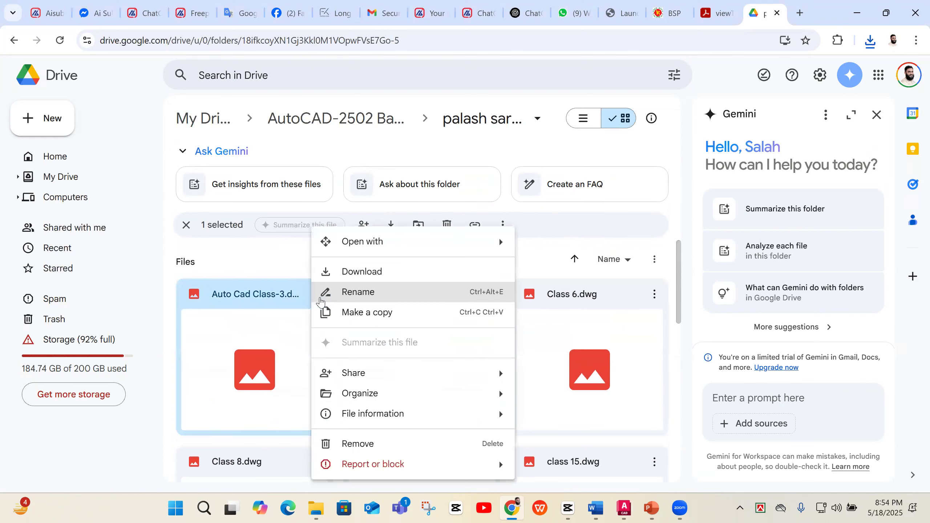
click(266, 293)
double_click(267, 296)
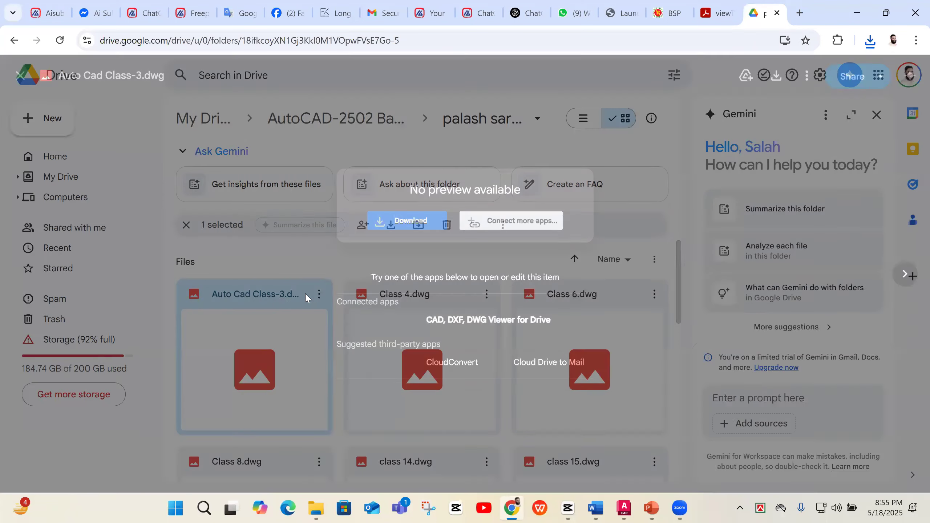
click(686, 166)
Look through the drawing files in the student's folder and the contents of its parent AutoCAD-2502 Batch folder
scroll(585, 304, down, 5)
click(537, 402)
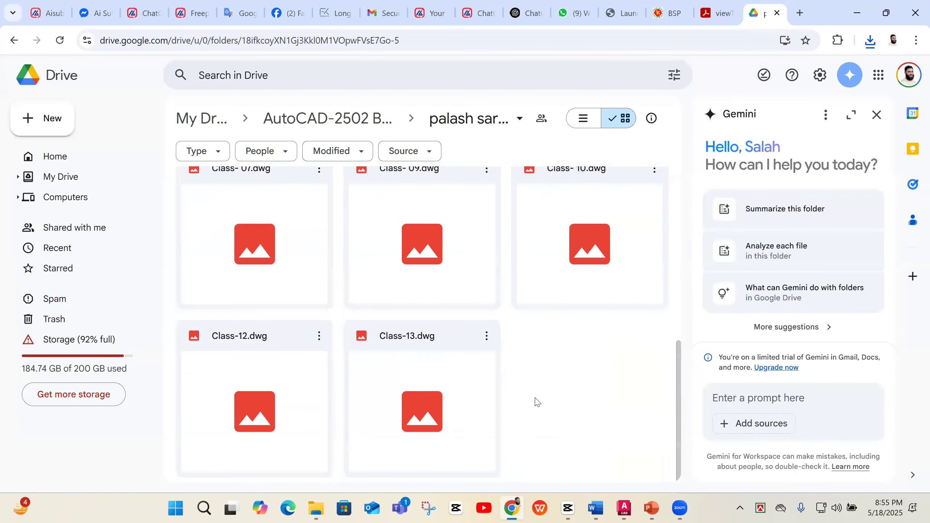
scroll(537, 402, up, 5)
scroll(533, 400, down, 3)
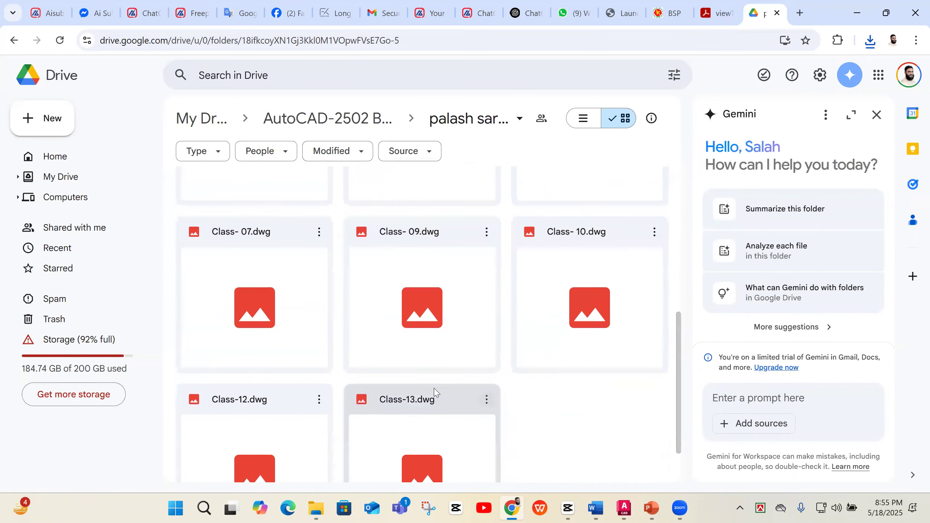
scroll(463, 401, up, 2)
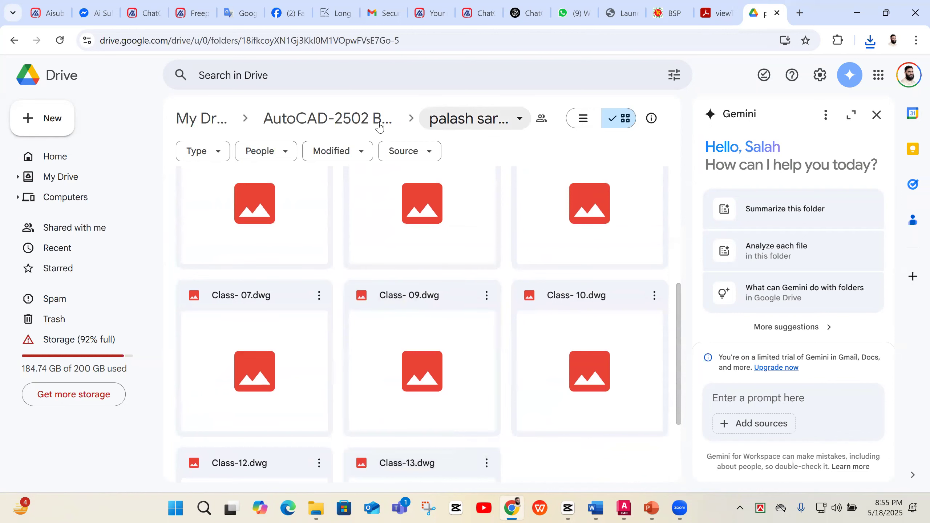
click(380, 126)
scroll(504, 323, down, 1)
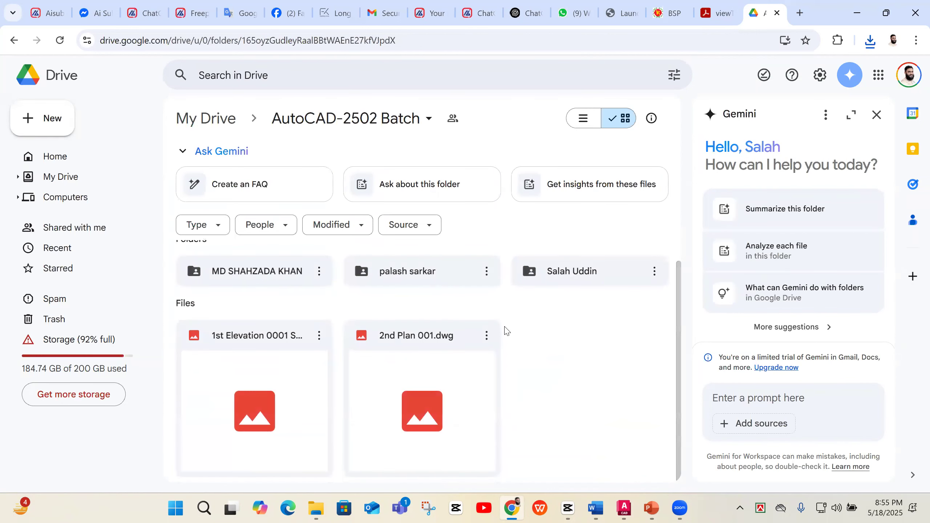
scroll(504, 343, up, 1)
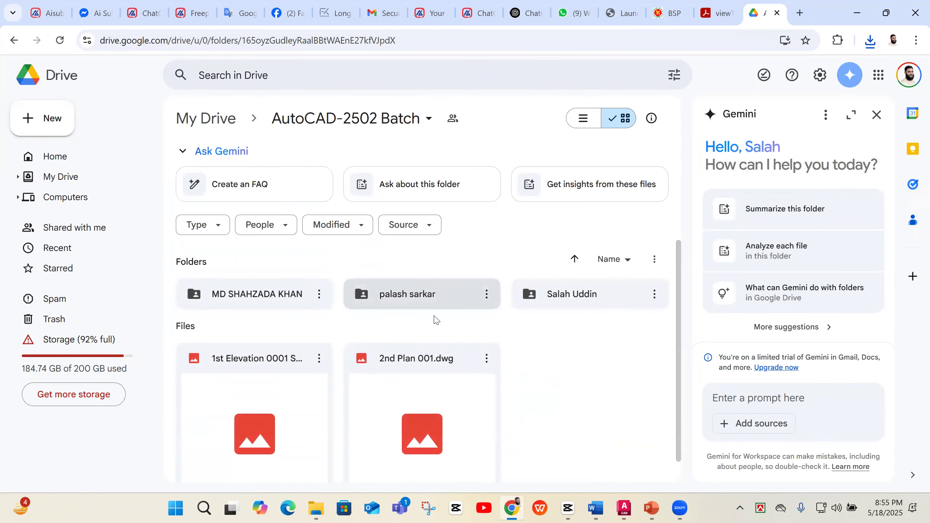
double_click(430, 298)
scroll(429, 302, down, 5)
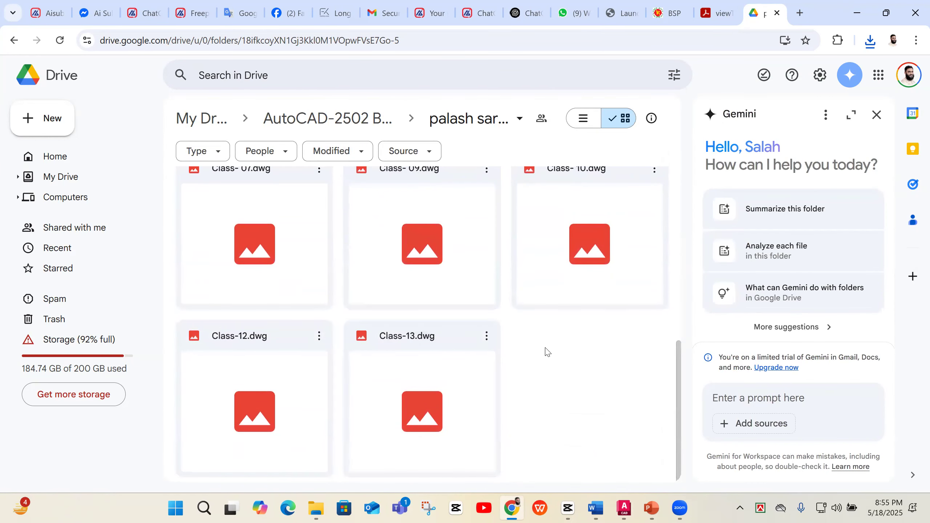
Download class 15.dwg from the student's folder and open it in AutoCAD
scroll(547, 351, up, 5)
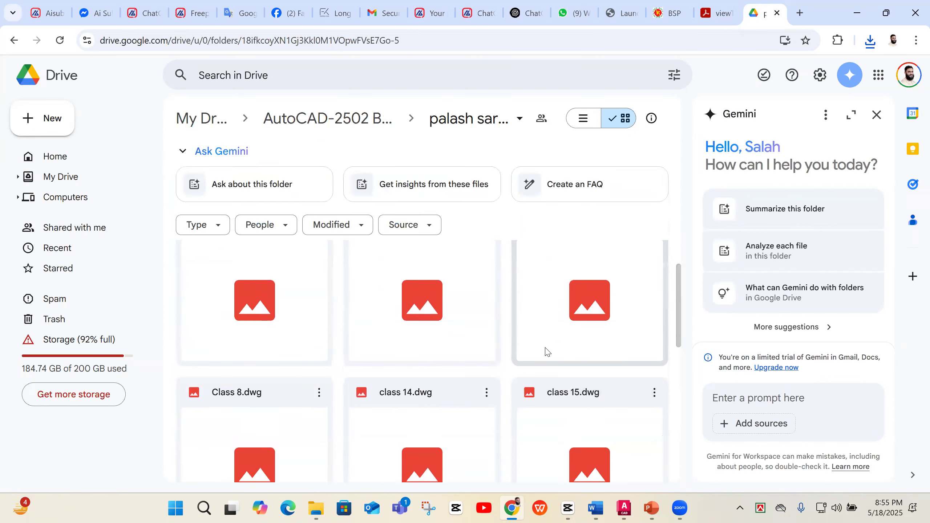
click(652, 402)
click(655, 270)
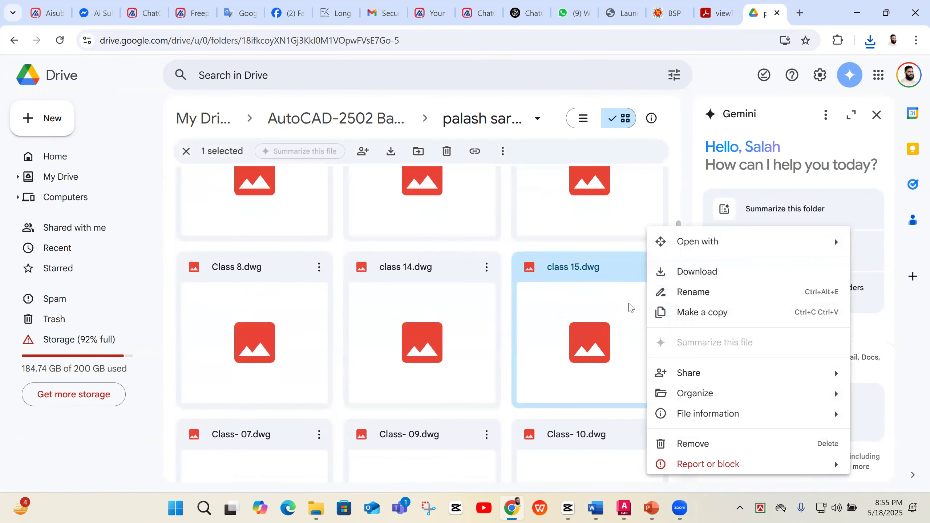
click(688, 271)
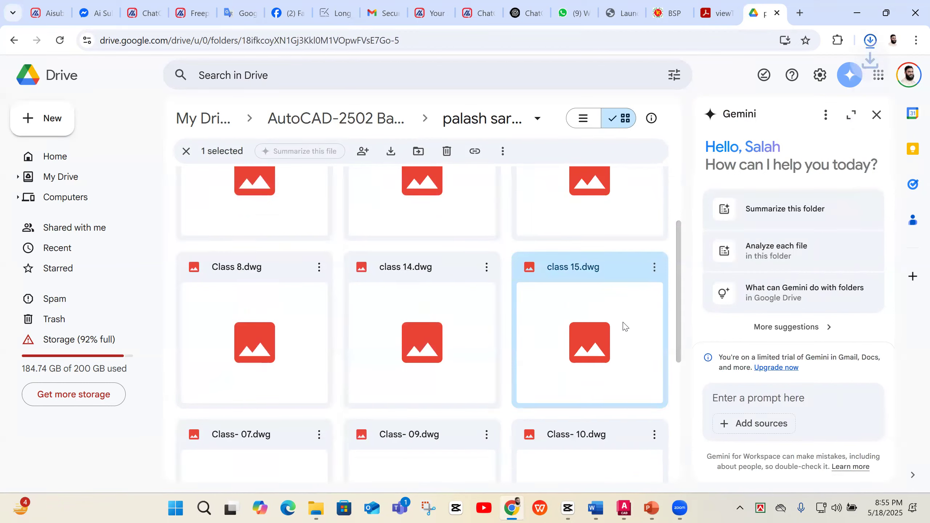
click(874, 41)
click(729, 95)
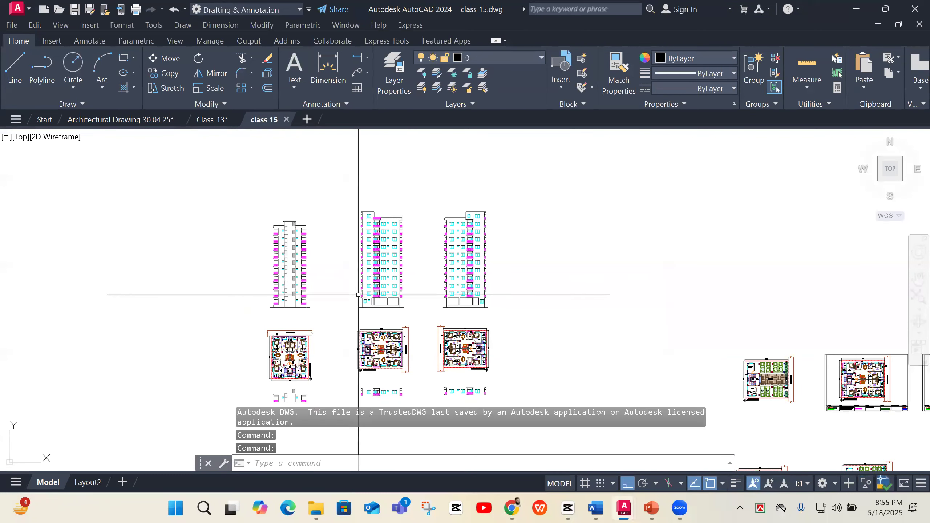
Inspect the ground-floor part of the high-rise elevation in class 15 and turn on lineweight display
scroll(407, 308, up, 1)
scroll(395, 257, up, 5)
scroll(238, 270, up, 6)
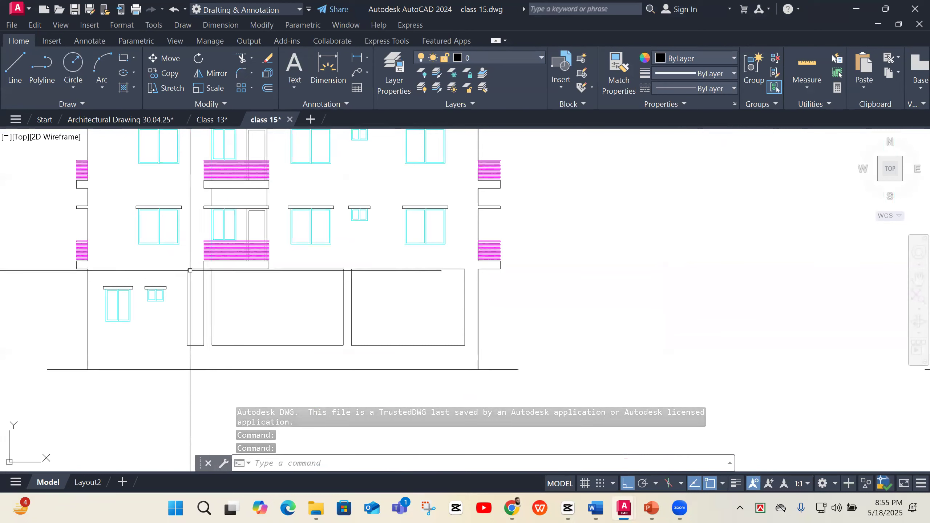
scroll(234, 279, down, 4)
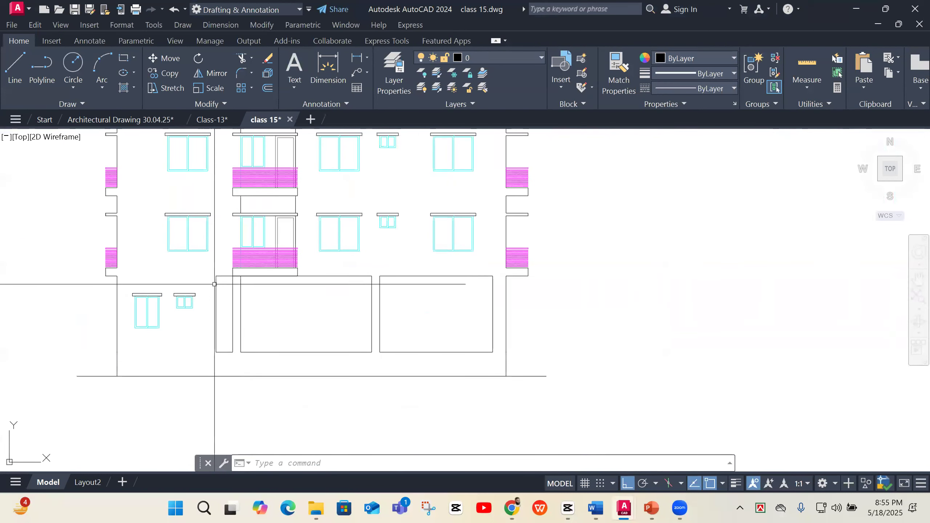
scroll(268, 273, up, 2)
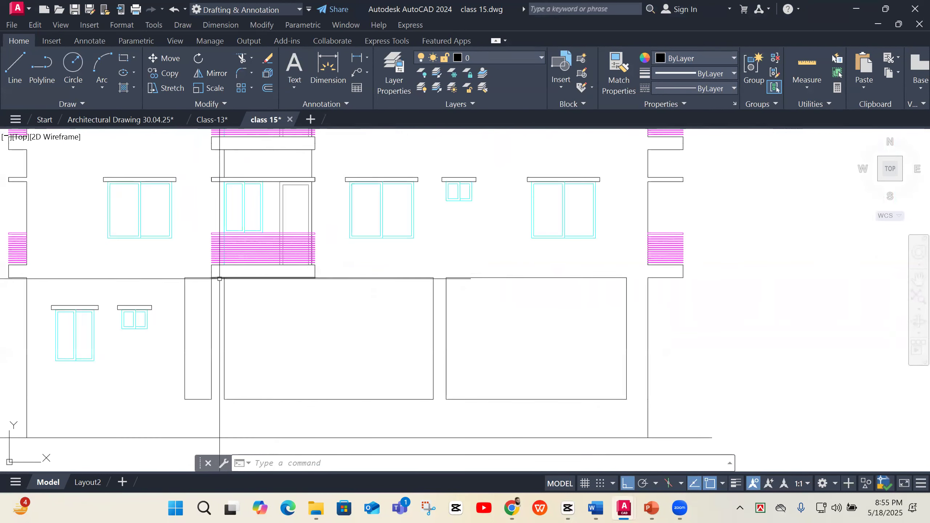
scroll(337, 285, down, 2)
click(736, 483)
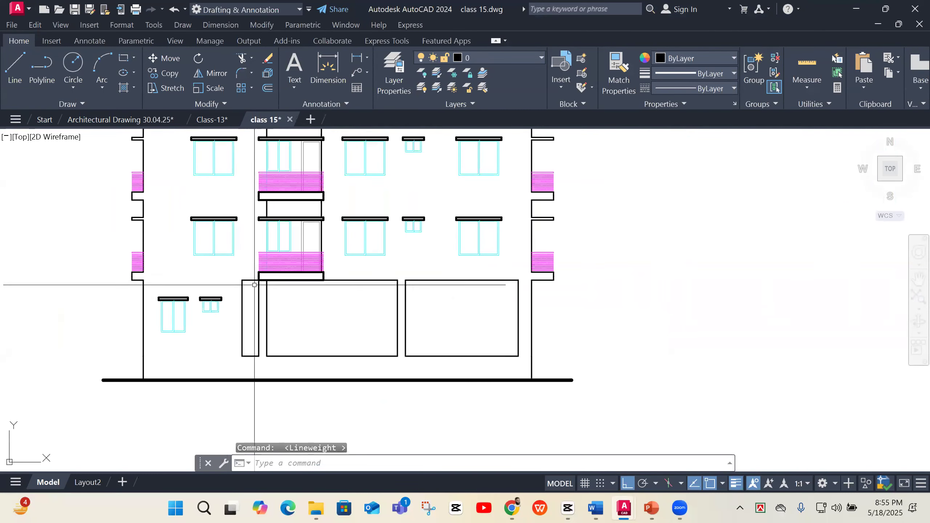
Compare the lower storeys of the high-rise elevations in class 15, examining the balconies, windows, slabs and ground-floor openings
scroll(284, 299, down, 2)
scroll(360, 305, down, 4)
scroll(390, 307, down, 2)
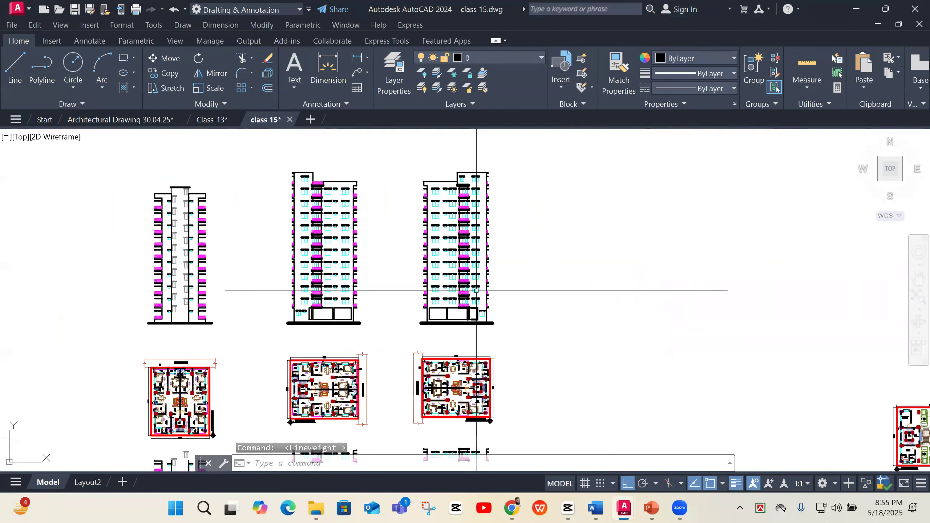
scroll(476, 278, up, 3)
scroll(511, 324, up, 2)
scroll(476, 324, up, 5)
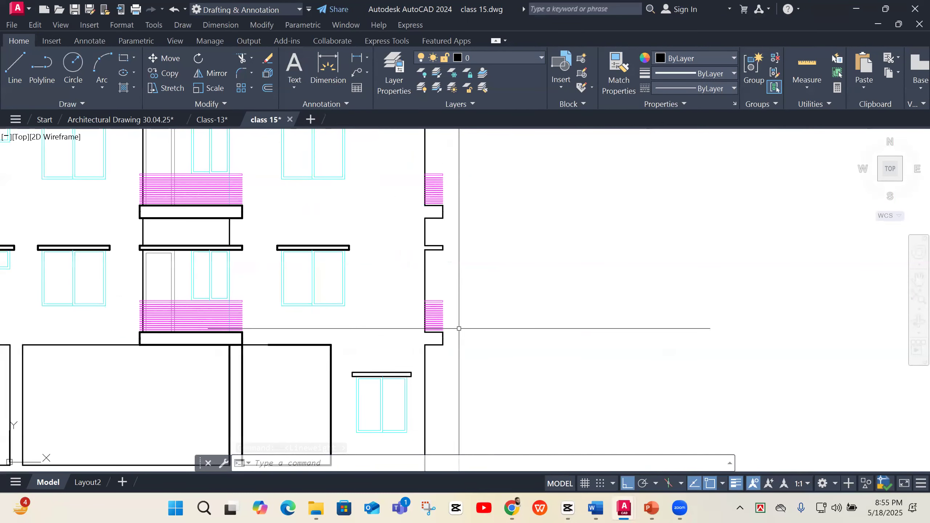
scroll(461, 326, down, 2)
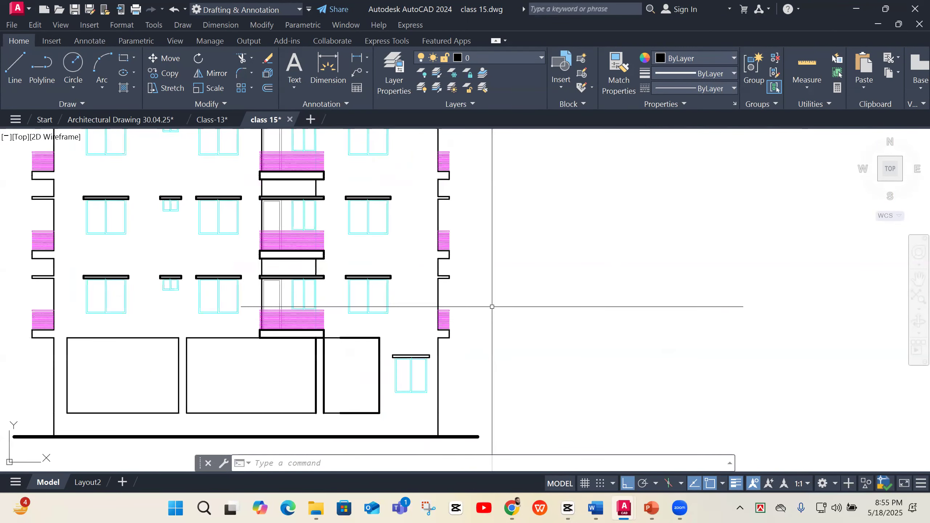
scroll(357, 310, up, 4)
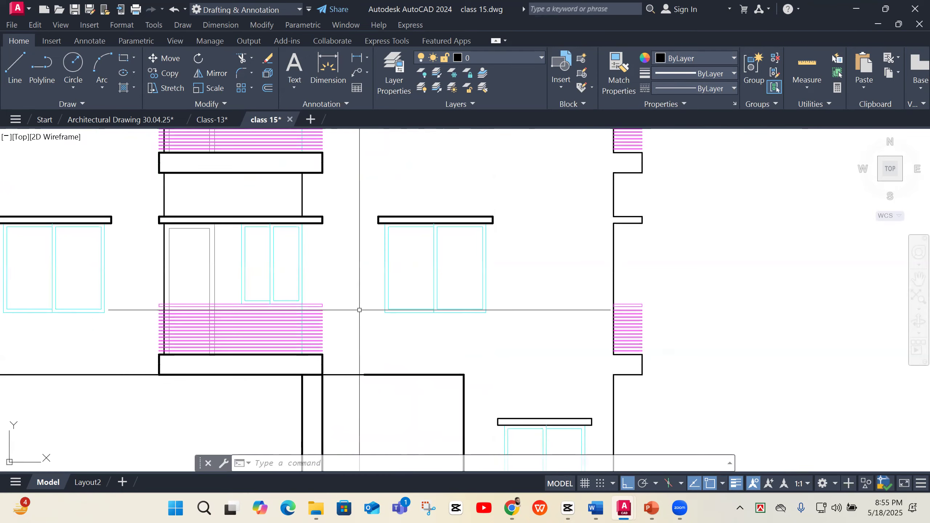
scroll(362, 308, down, 2)
scroll(335, 252, up, 2)
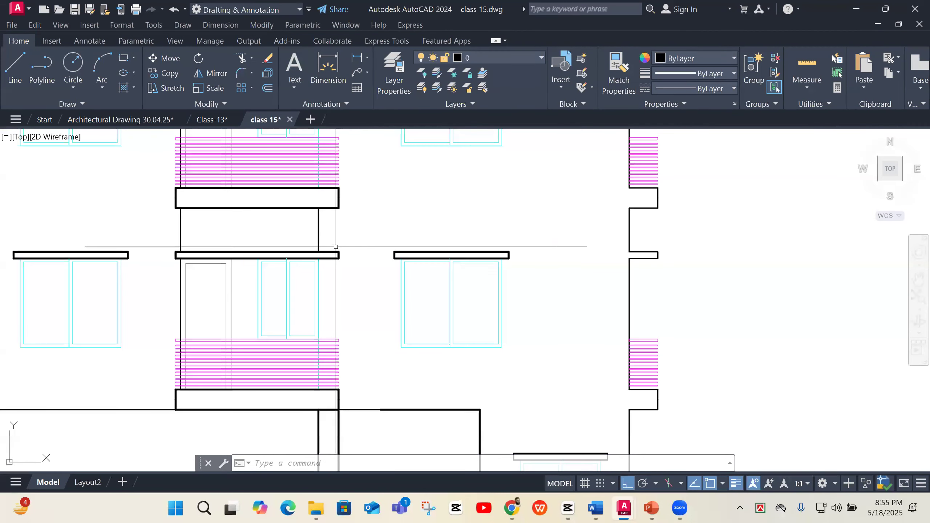
scroll(360, 357, down, 10)
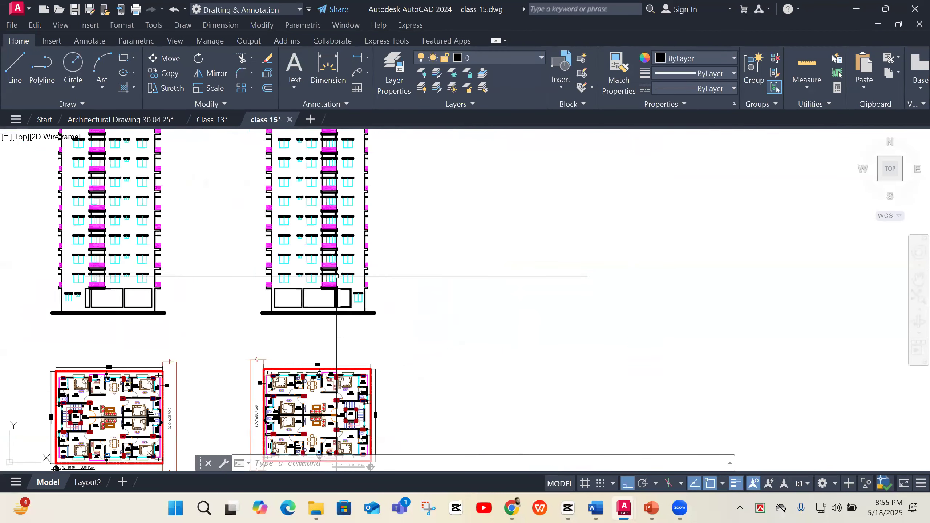
Examine the 1st to 10th floor plan in class 15 and the overall arrangement of its plans and elevations
scroll(333, 383, up, 6)
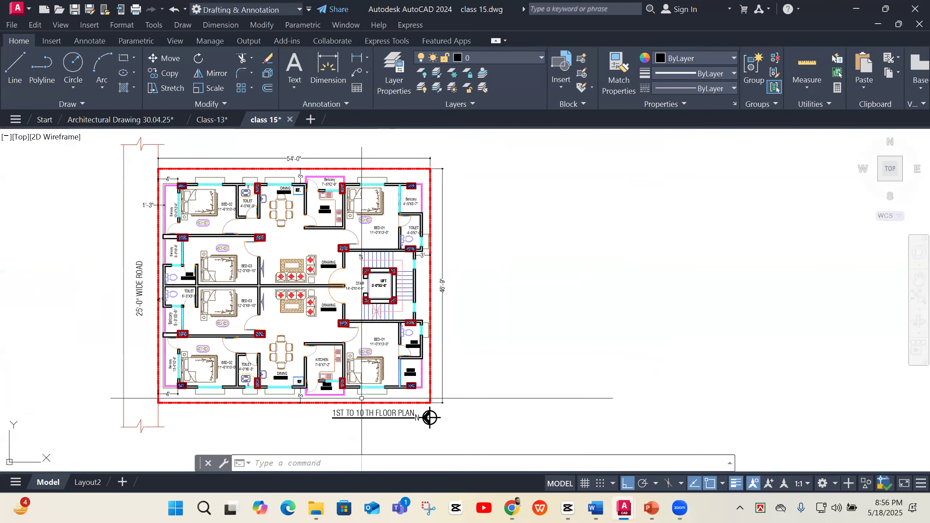
scroll(333, 383, down, 8)
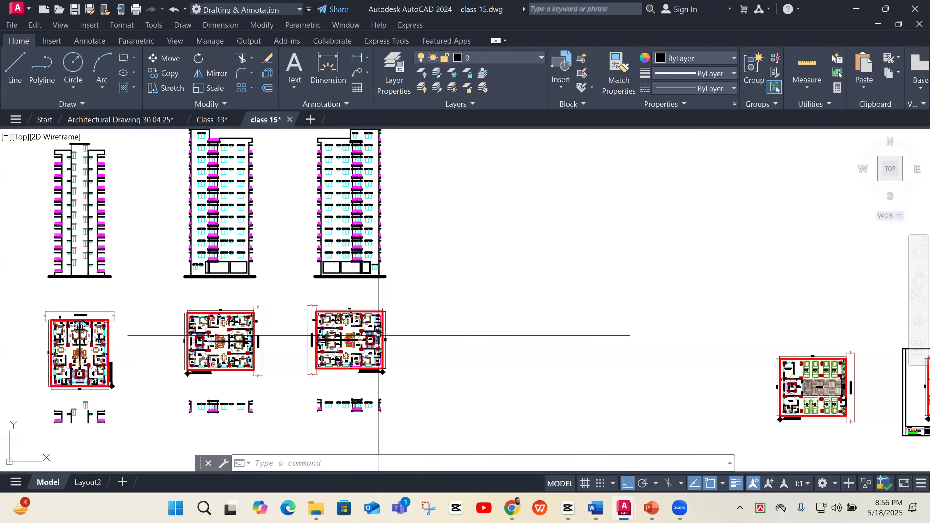
scroll(386, 321, down, 2)
scroll(386, 321, down, 2)
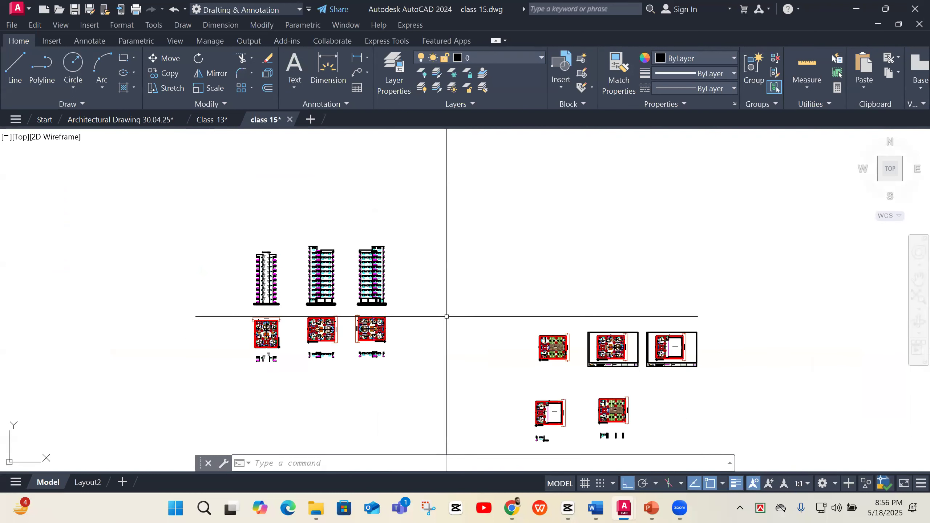
scroll(312, 357, up, 2)
scroll(183, 352, up, 2)
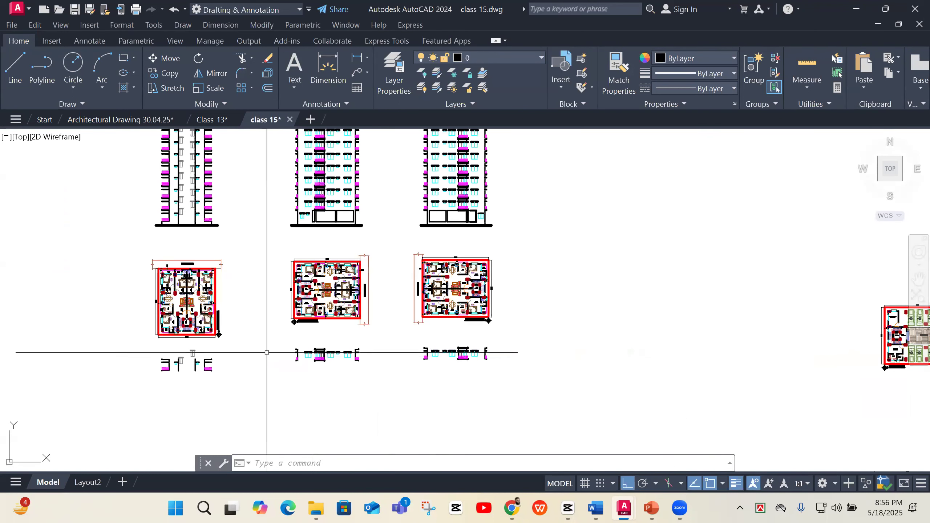
scroll(207, 334, up, 2)
scroll(227, 341, down, 5)
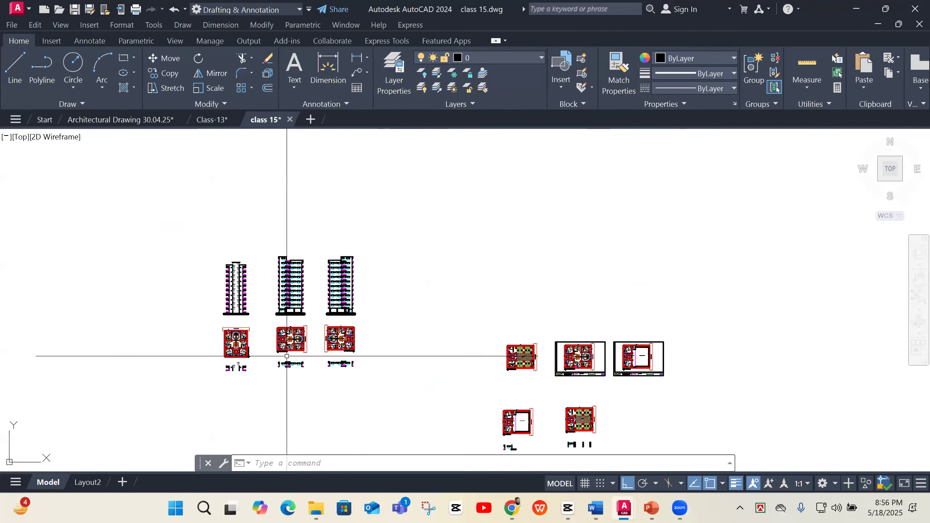
scroll(573, 357, up, 4)
scroll(432, 355, up, 4)
scroll(432, 352, down, 6)
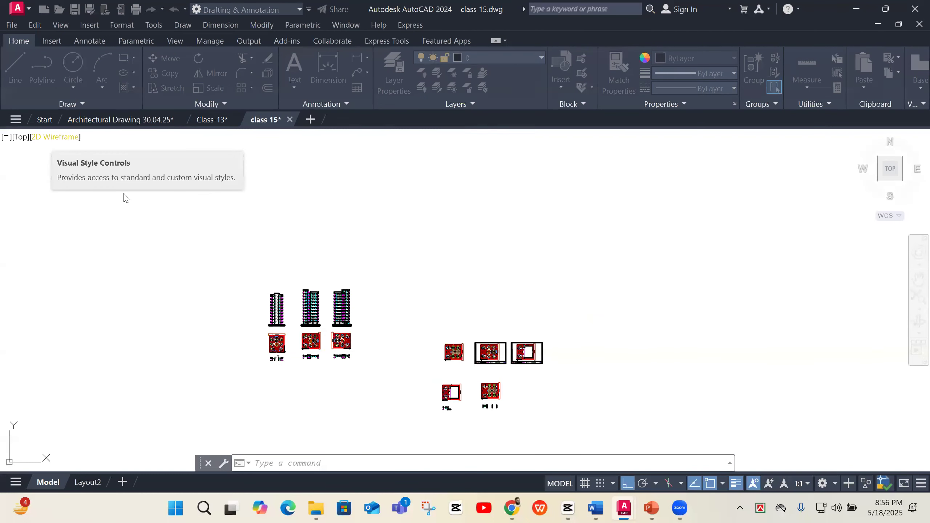
Open the Project 01 drawing from the AutoCAD Online-02 folder on the Desktop
key(ctrl+o)
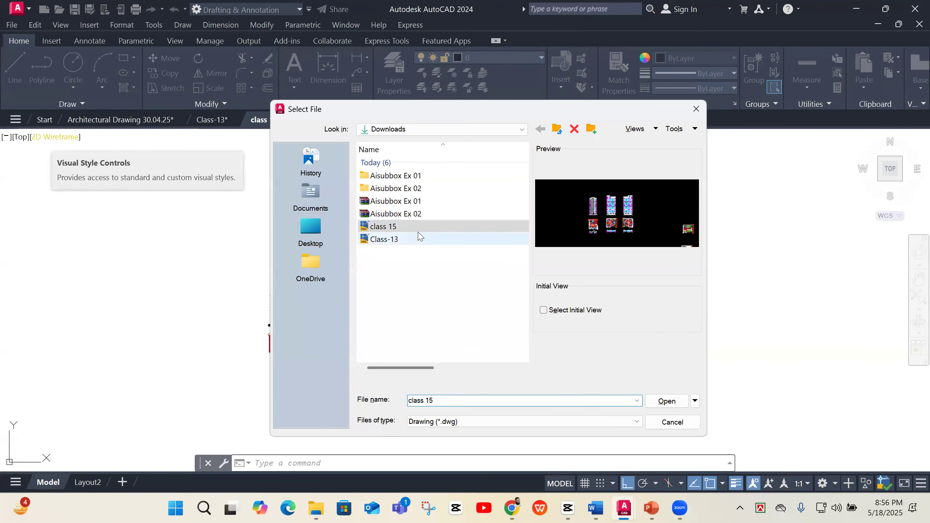
click(401, 241)
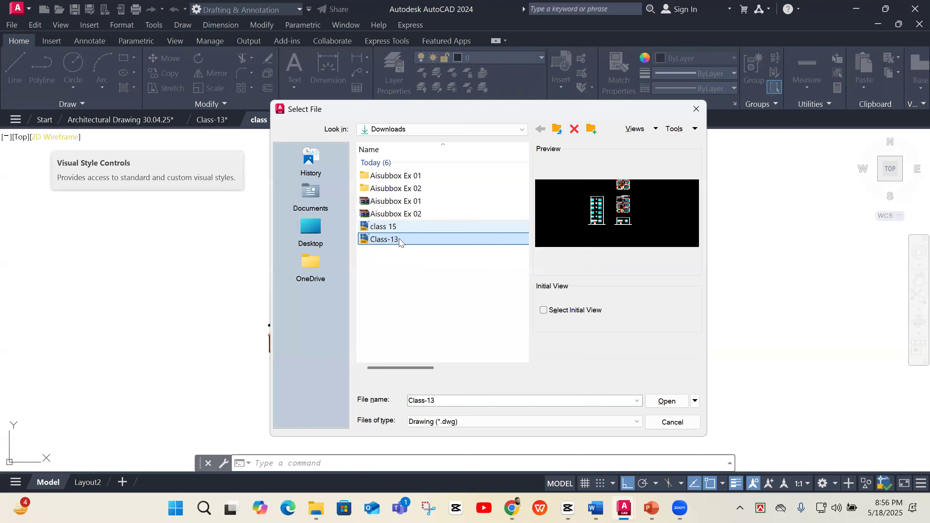
click(310, 229)
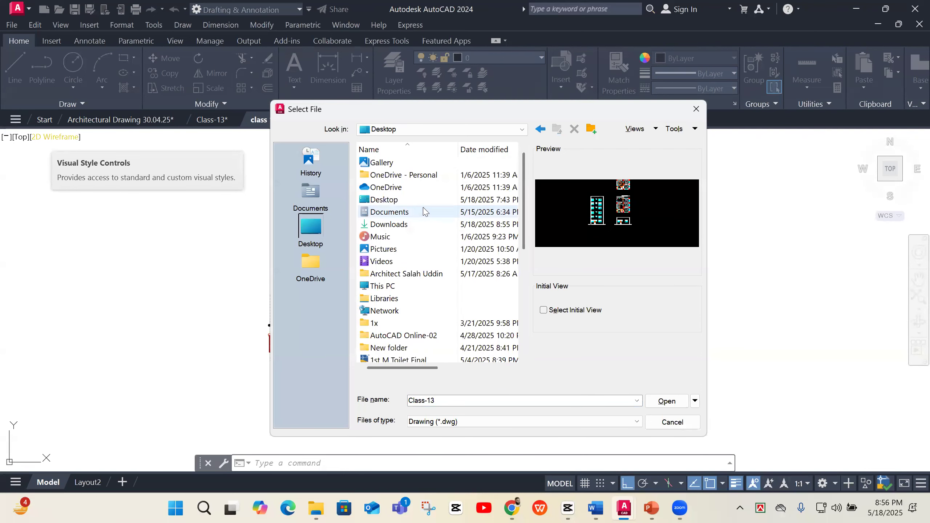
scroll(404, 233, down, 2)
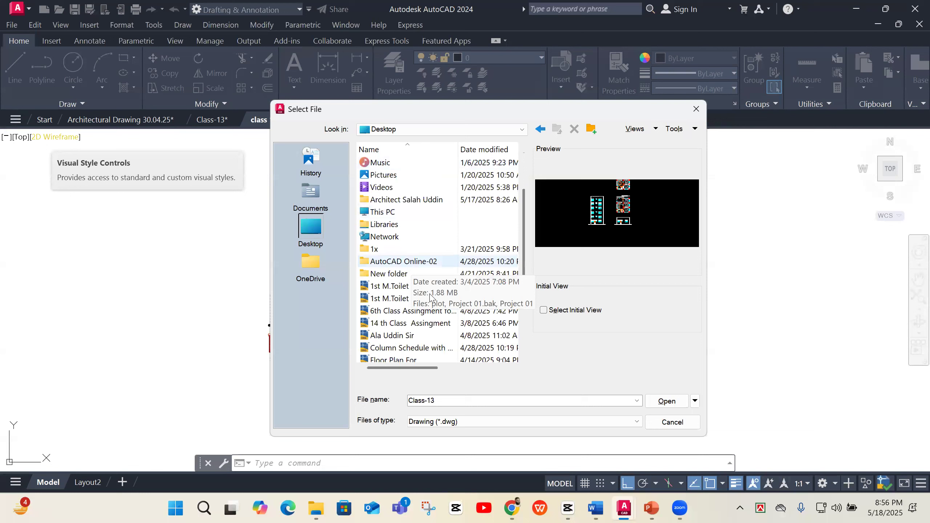
double_click(409, 265)
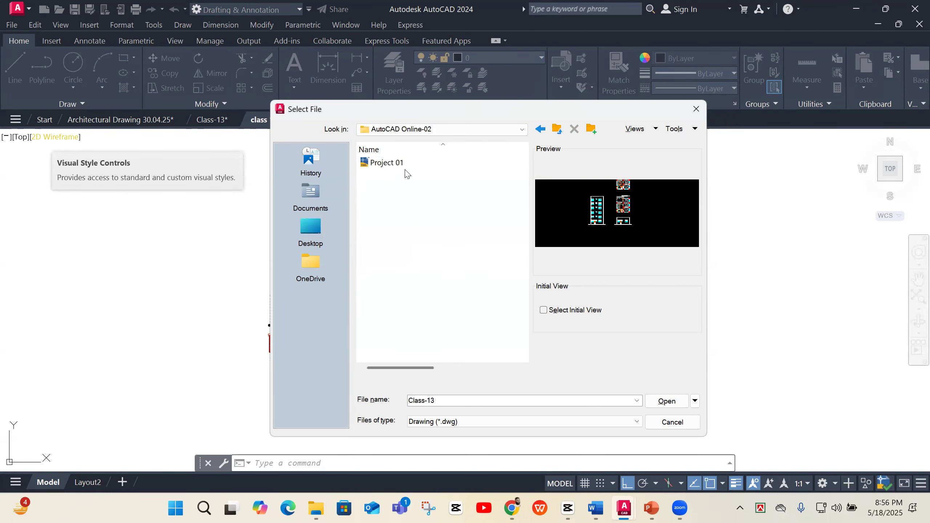
click(665, 401)
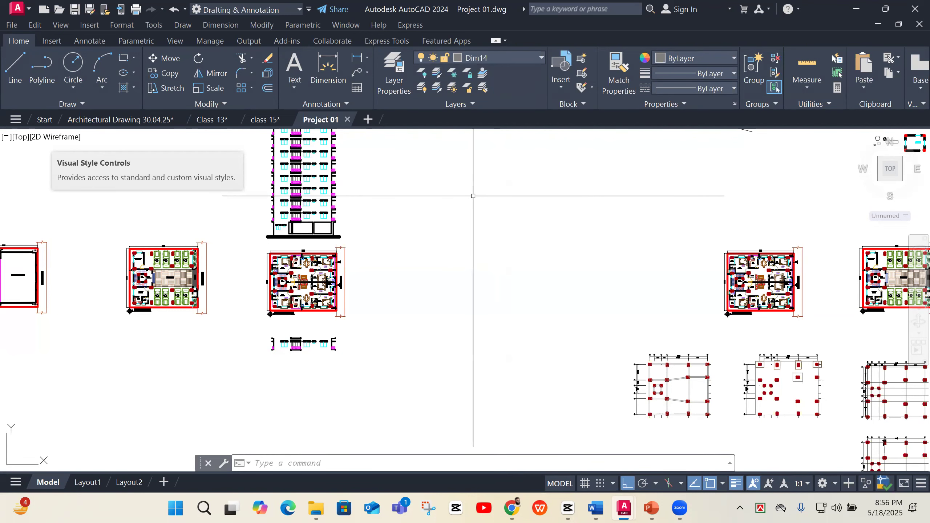
Look through the Project 01 drawing, examining its floor plans, column layouts, small practice plans and the spiral and straight stair details
scroll(469, 205, down, 3)
scroll(659, 264, up, 3)
scroll(668, 257, down, 3)
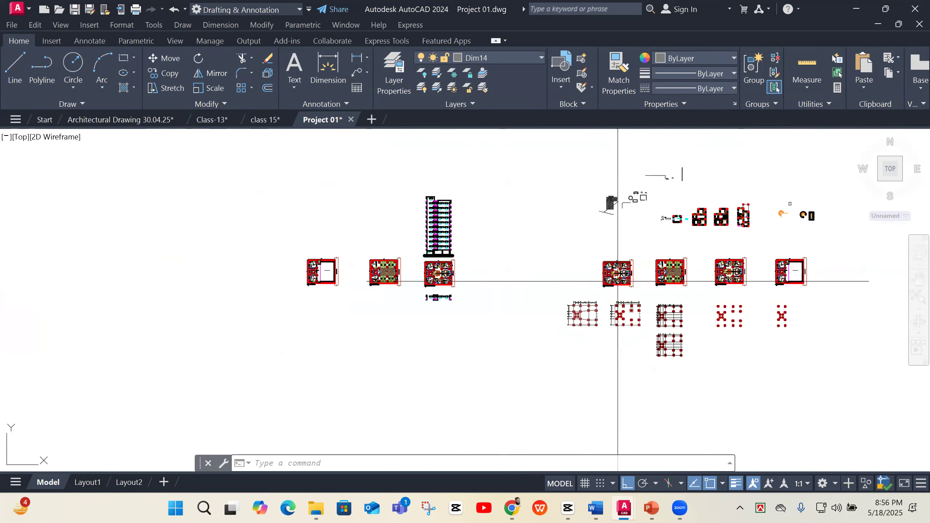
scroll(461, 285, down, 2)
scroll(473, 282, up, 5)
scroll(565, 208, down, 3)
scroll(588, 207, up, 5)
scroll(408, 262, down, 2)
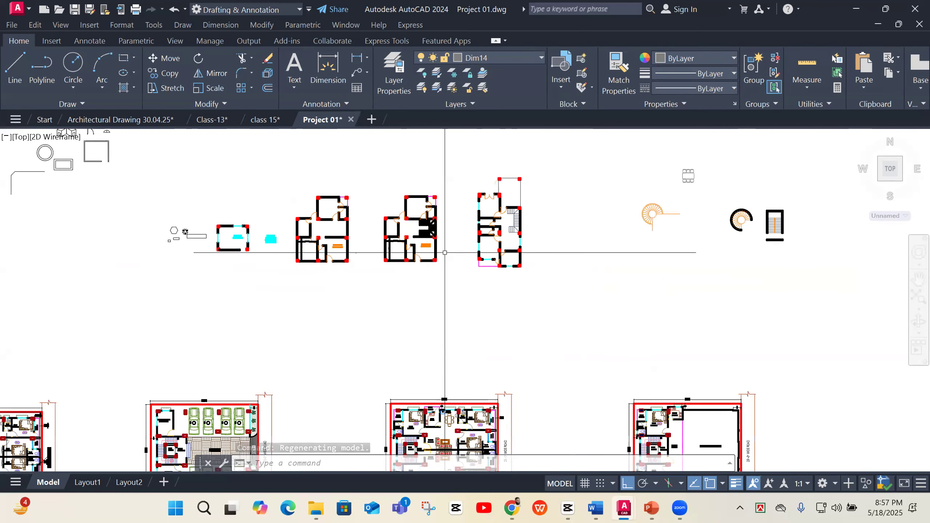
scroll(764, 213, up, 6)
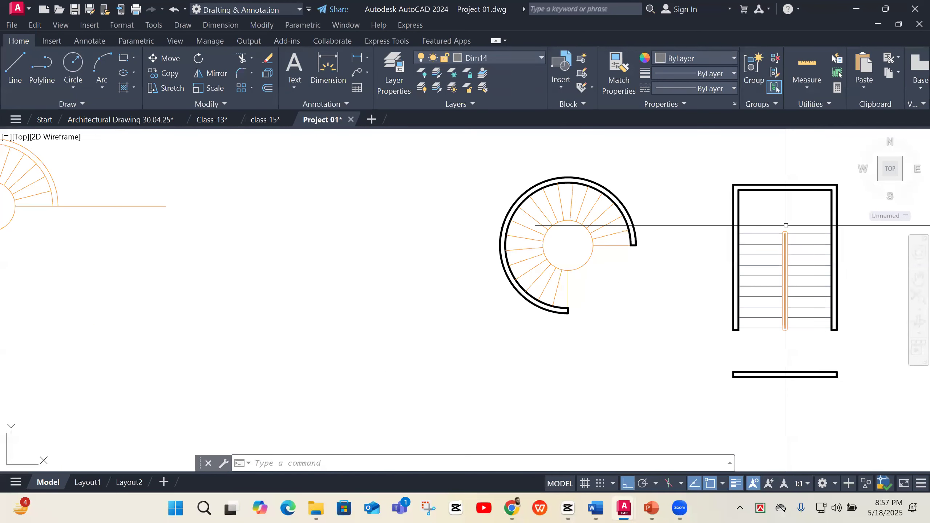
scroll(792, 277, down, 5)
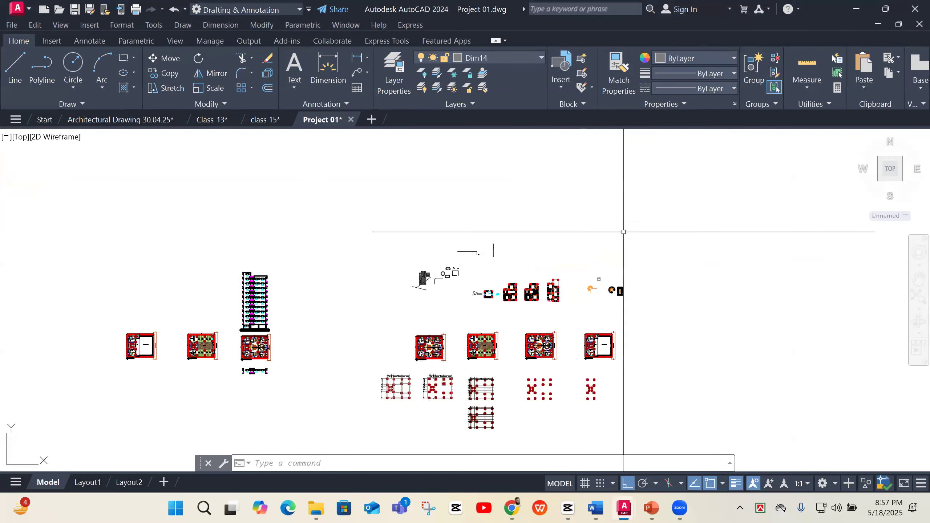
scroll(595, 312, down, 2)
scroll(595, 312, up, 2)
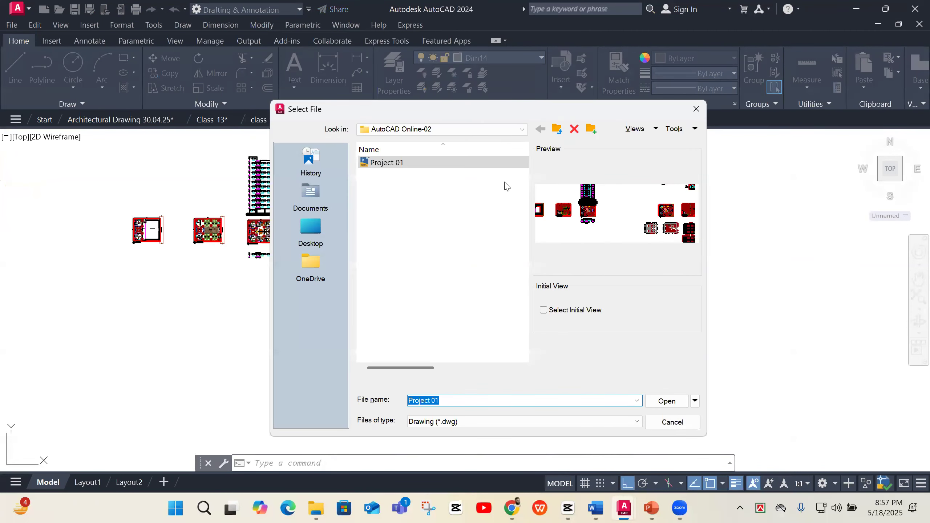
Browse for another drawing in the client's folder under Open Space, 2024 on New Volume (D:)
click(557, 132)
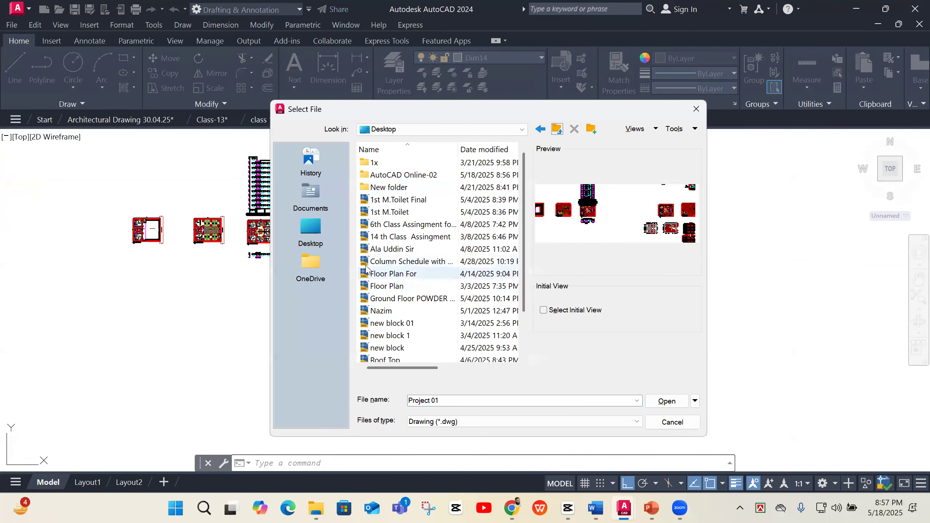
click(419, 131)
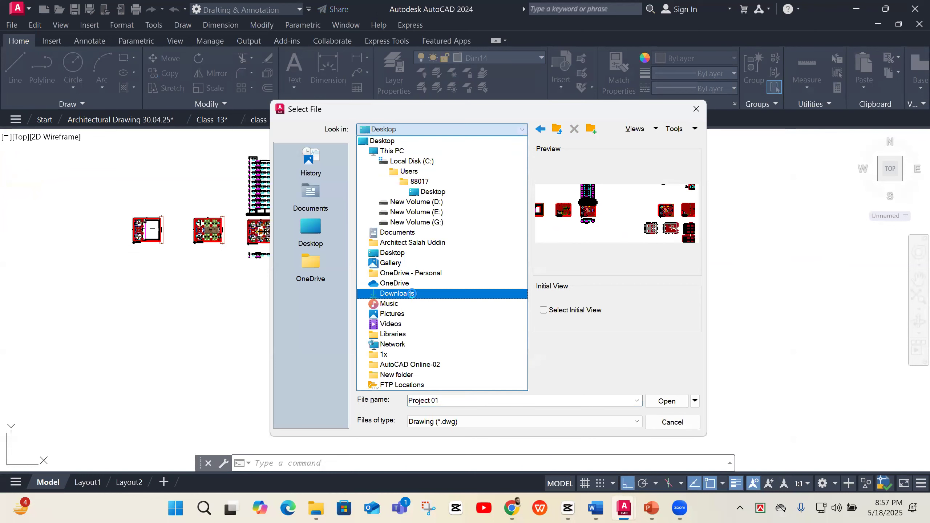
click(459, 201)
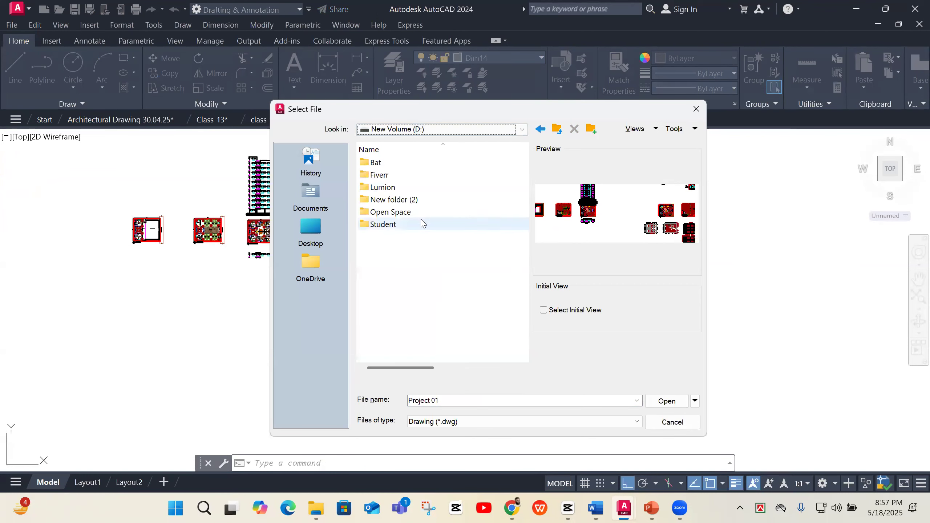
double_click(422, 212)
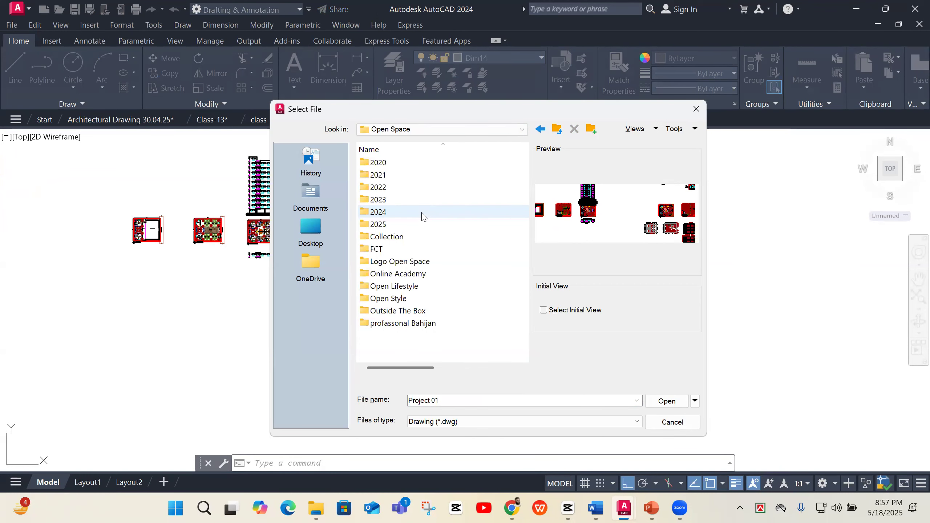
double_click(396, 212)
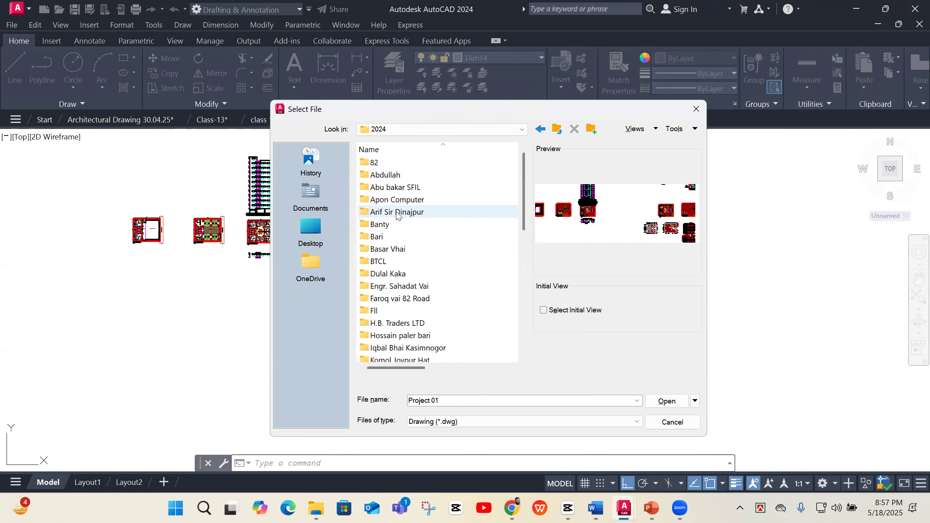
double_click(401, 175)
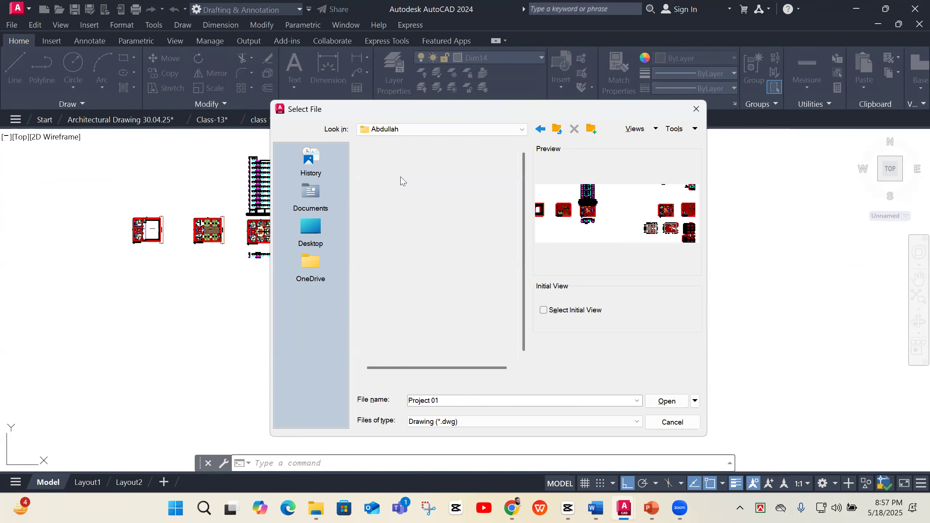
Preview the new plan drawings in the client's folder and open 01.Architectural Drawing
click(404, 202)
key(Up)
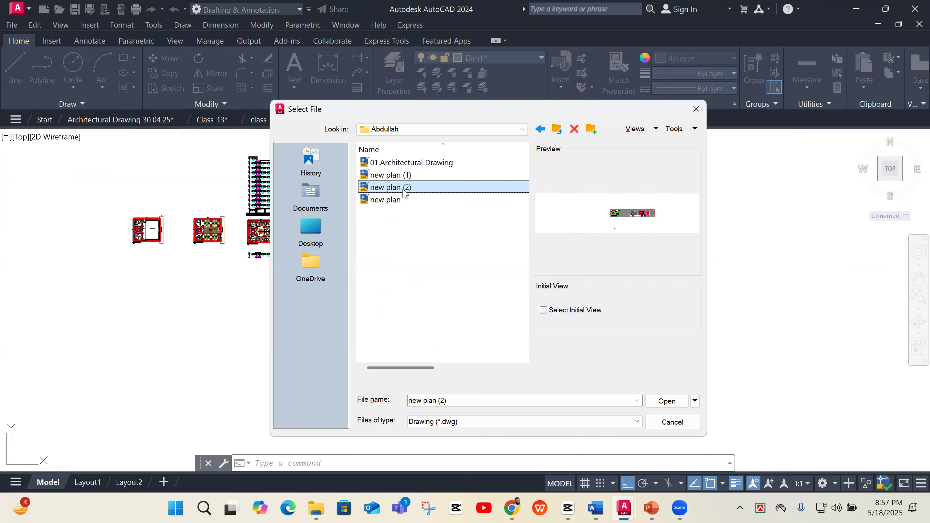
key(Up)
key(Up)
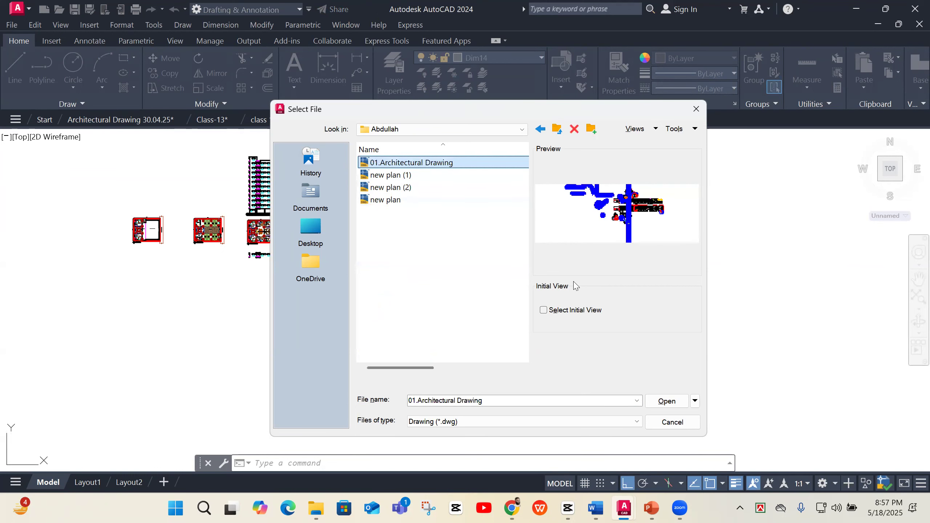
click(670, 403)
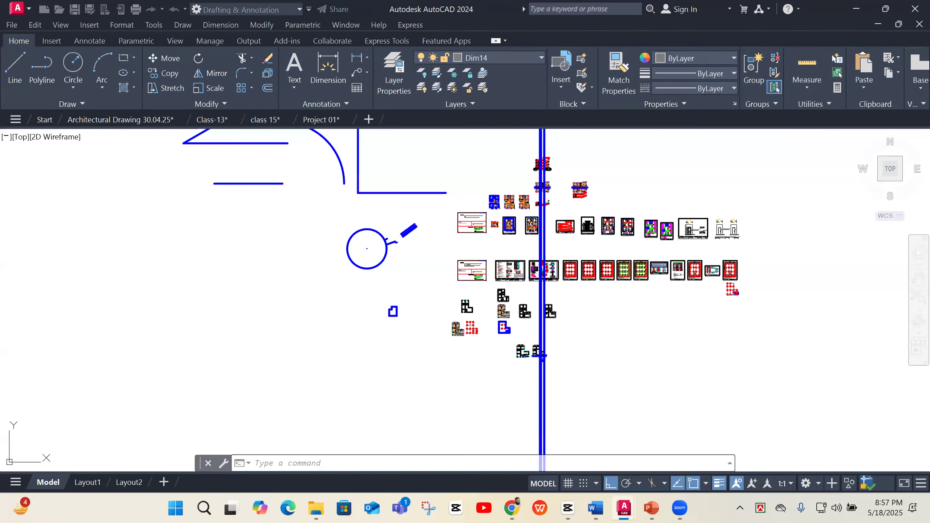
Copy the complete middle floor plan from the row of three unframed plans above the title sheet to the clipboard
scroll(510, 155, up, 4)
scroll(494, 275, up, 4)
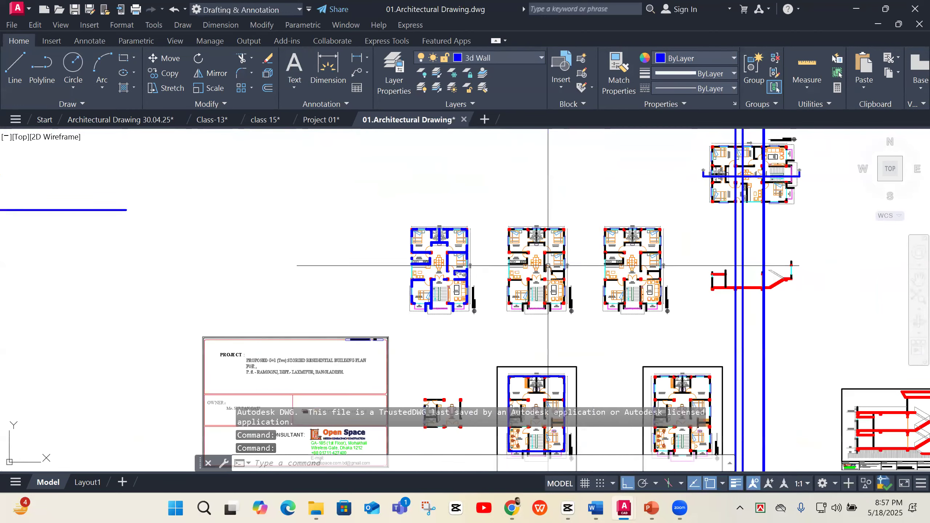
key(Escape)
click(506, 204)
click(579, 325)
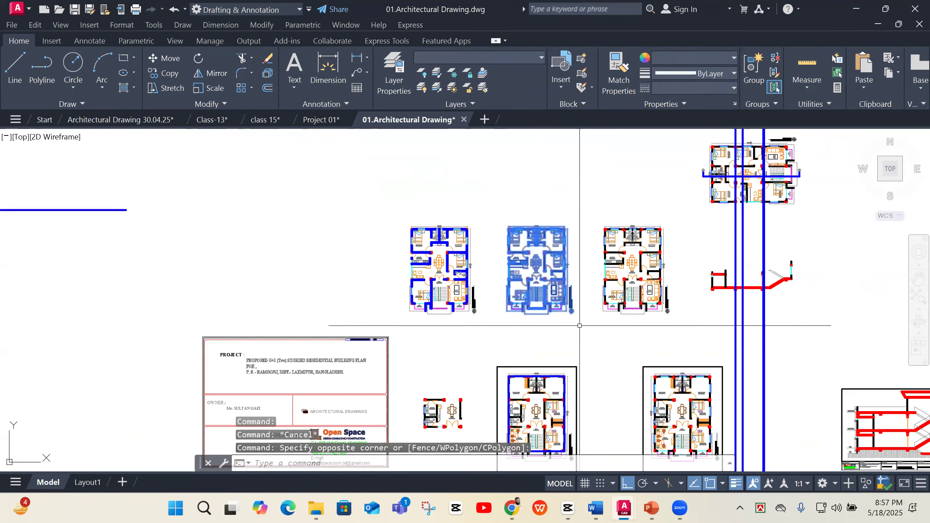
key(ctrl+c)
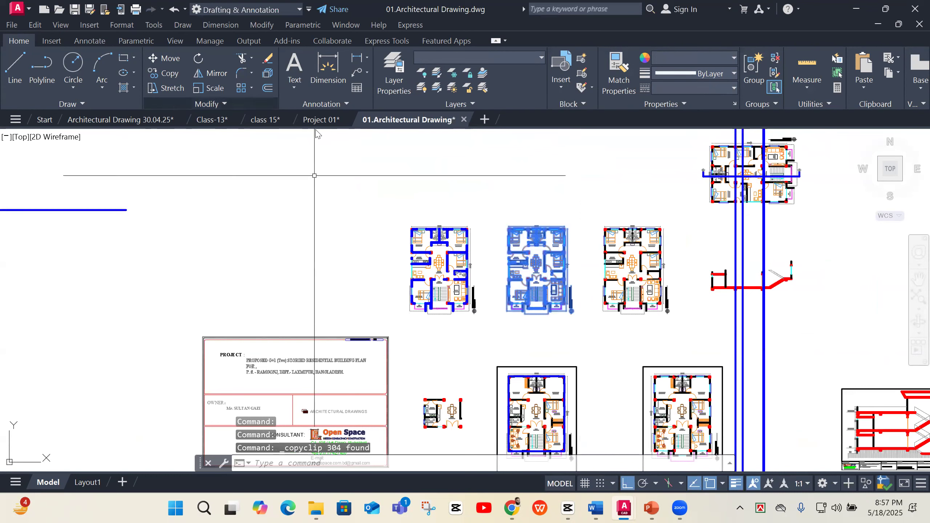
Switch to the Project 01 drawing and paste the copied floor plan into the empty area beside the existing drawings
click(317, 120)
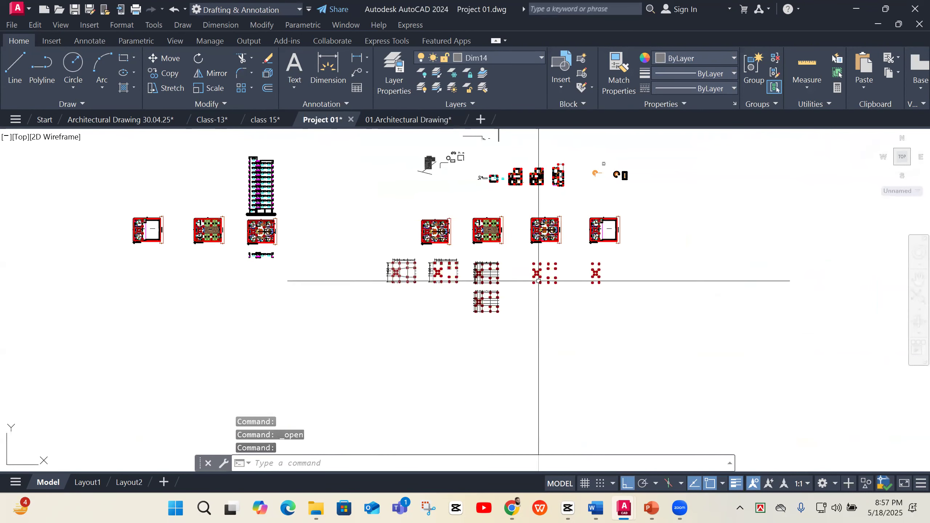
key(ctrl+v)
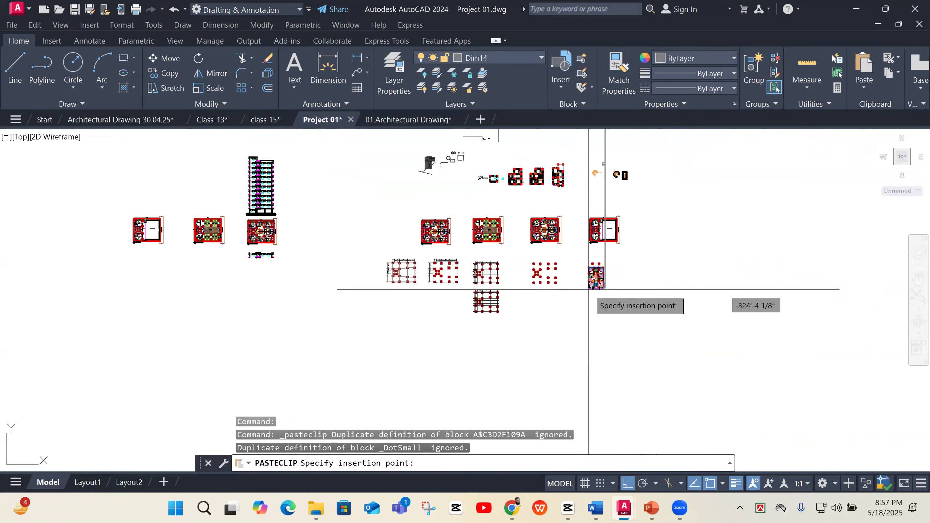
scroll(656, 284, down, 3)
scroll(352, 266, up, 2)
click(382, 273)
scroll(389, 265, up, 12)
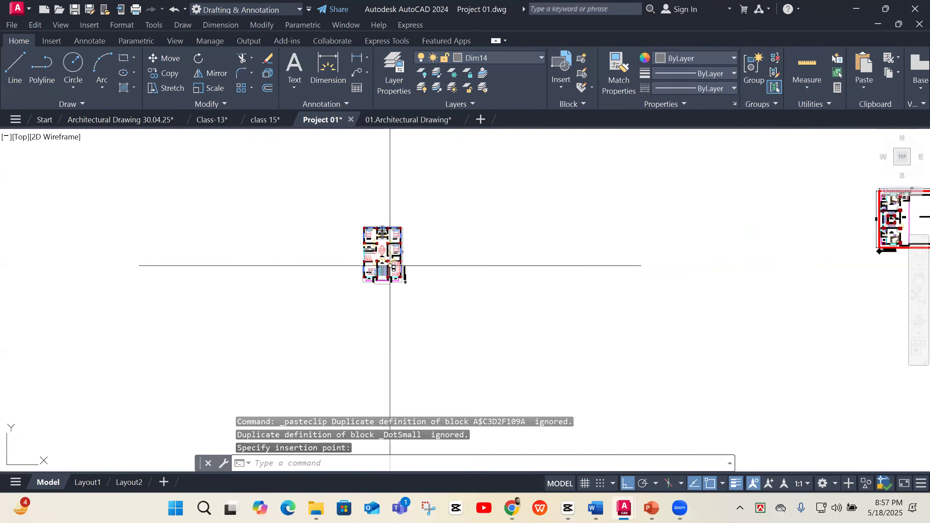
scroll(420, 235, down, 1)
scroll(374, 277, up, 1)
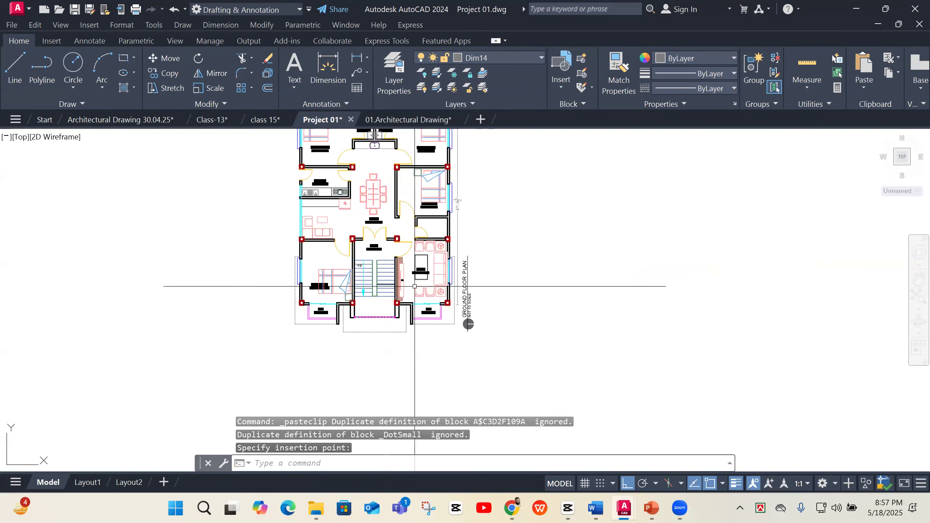
scroll(420, 284, down, 1)
scroll(393, 168, up, 1)
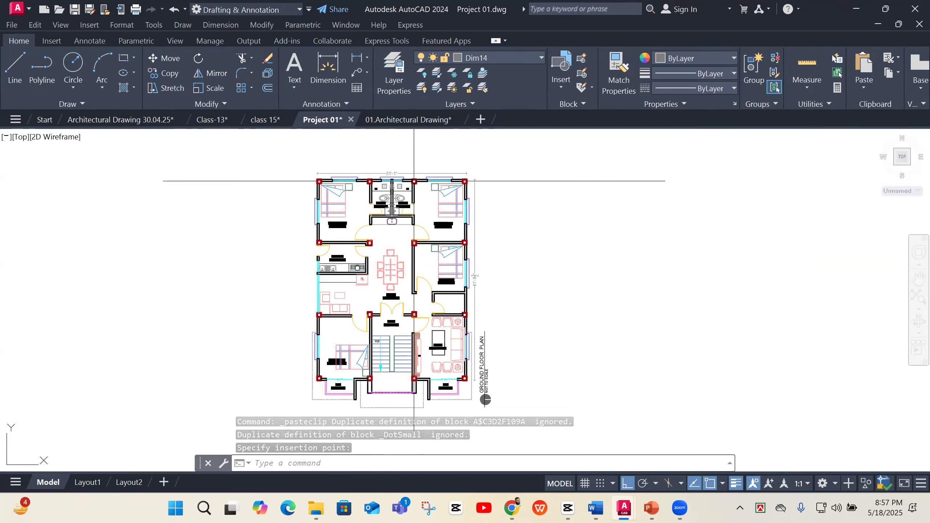
Rotate the whole pasted ground floor plan 90° counterclockwise about a point near its centre
scroll(481, 155, down, 1)
click(482, 155)
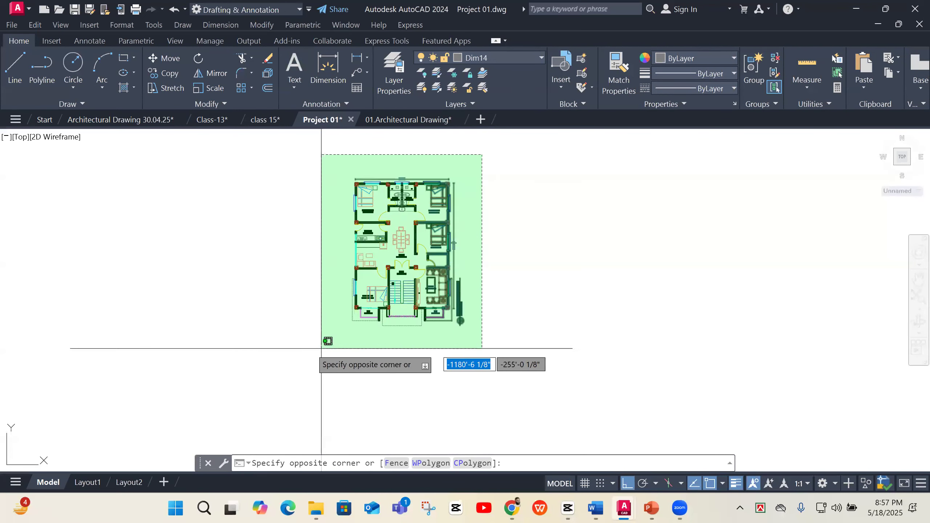
text(ro)
key(Return)
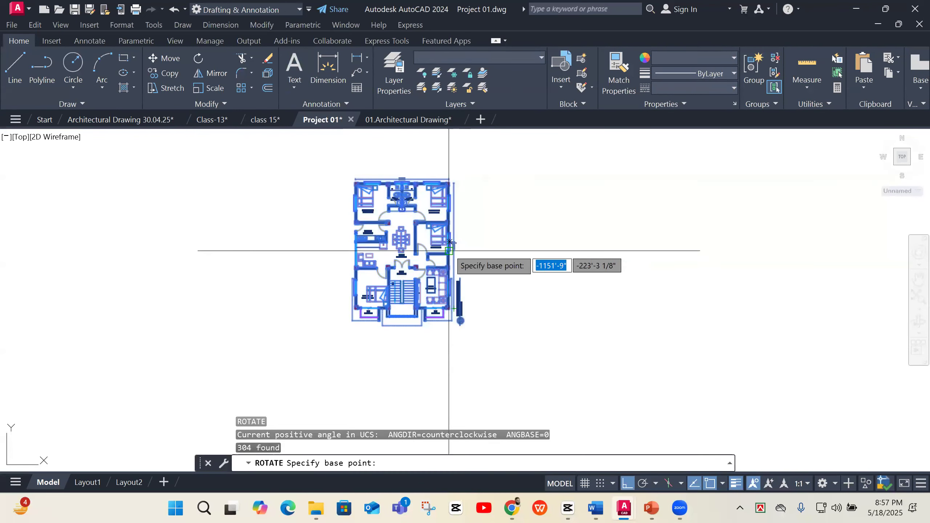
click(401, 249)
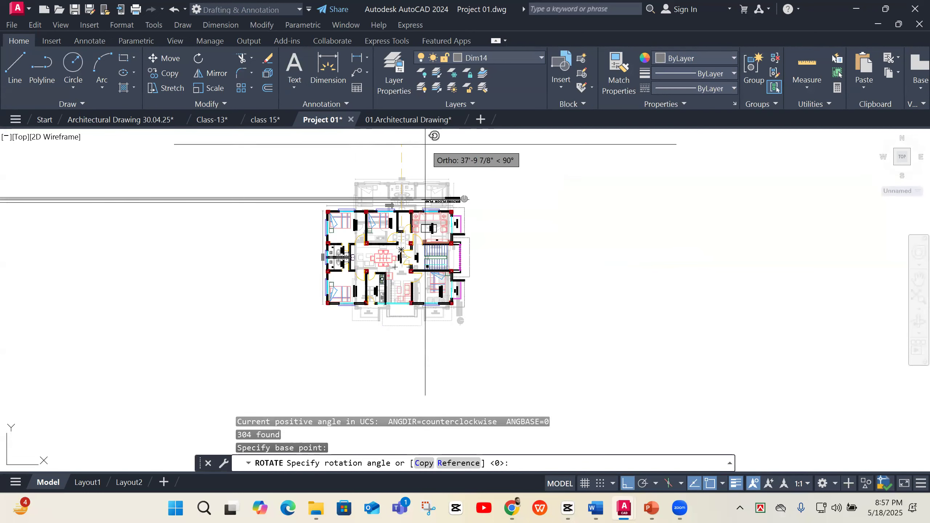
click(425, 145)
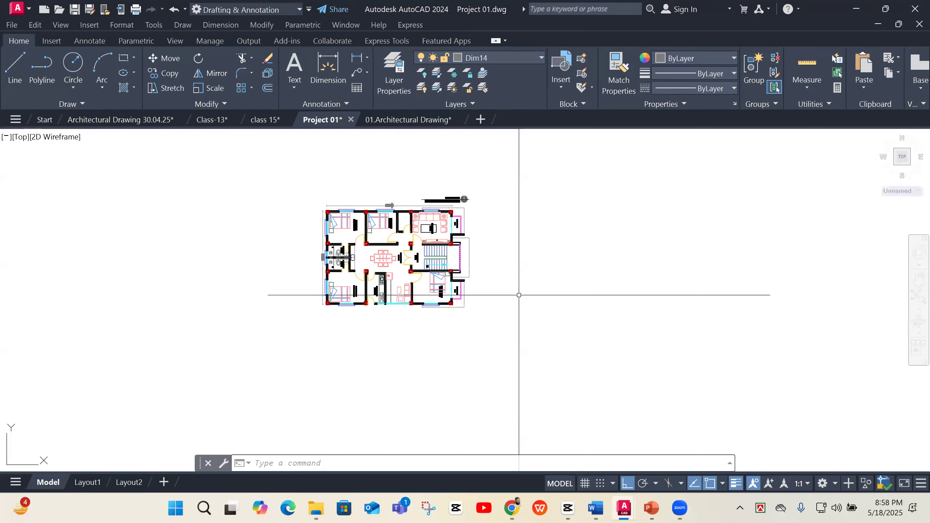
Draw a horizontal section line across the full plan through the lower stair flight, ending with a short upward line beyond the stair
scroll(483, 293, up, 4)
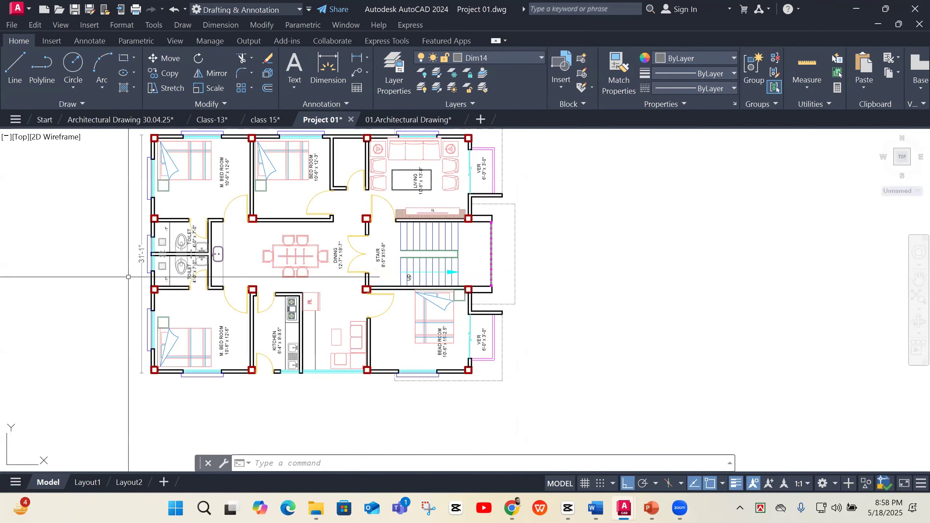
text(l)
key(Return)
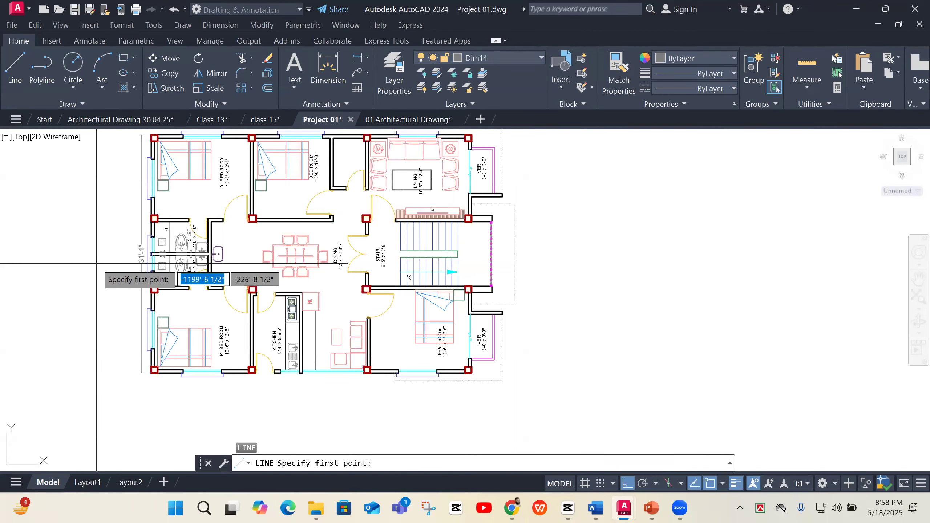
click(97, 264)
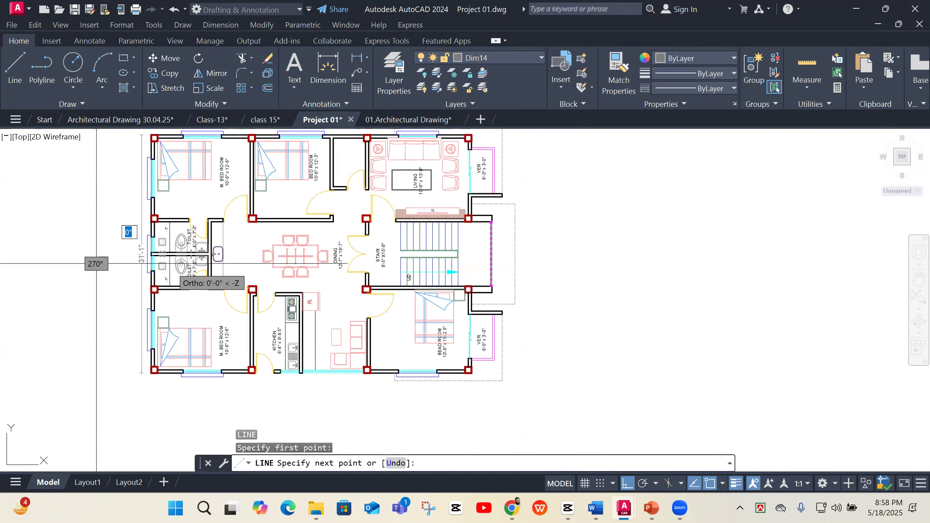
click(538, 263)
click(539, 224)
key(Return)
Copy the short upright end line to the section line's other end, beyond the toilets
click(533, 219)
click(569, 300)
text(co)
key(Return)
click(538, 263)
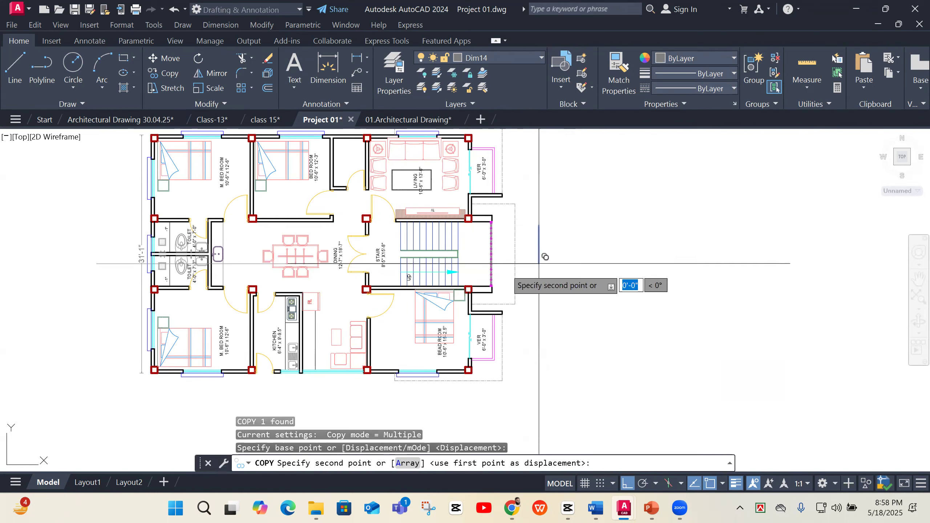
click(97, 264)
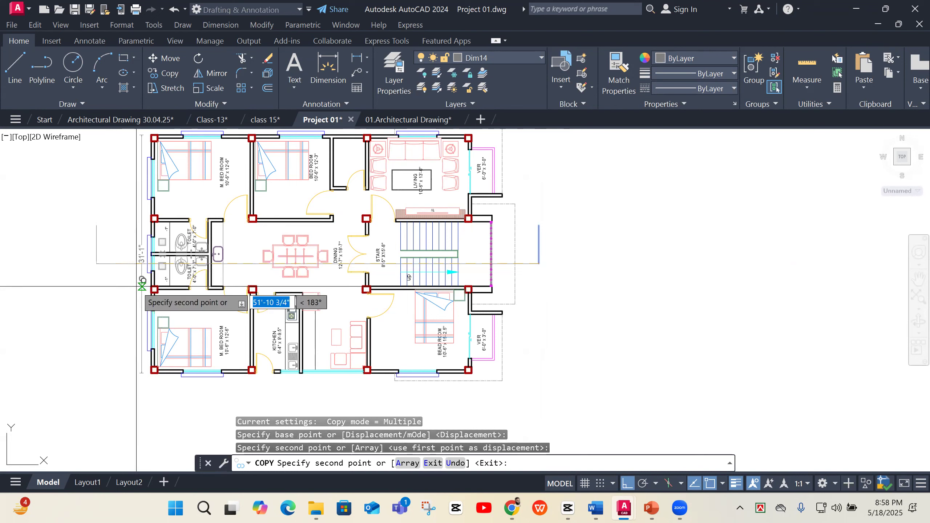
key(Escape)
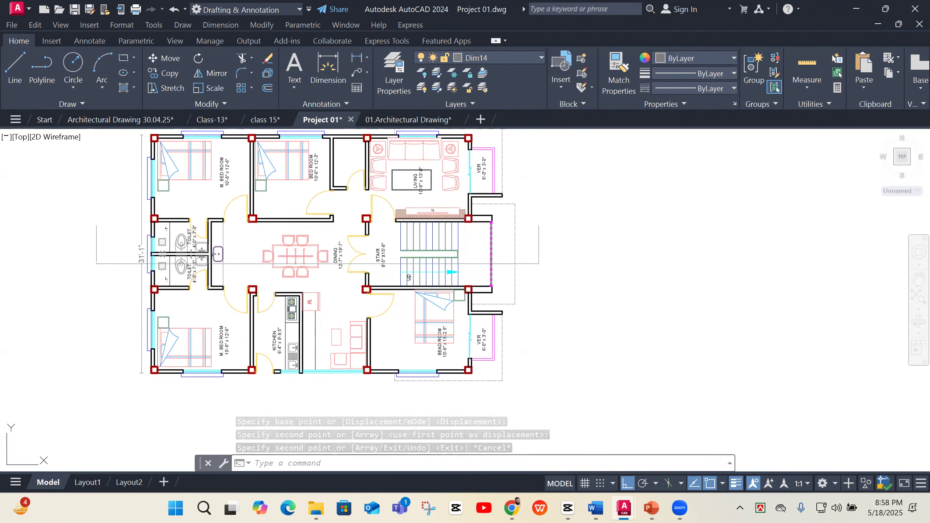
Trim the plan's geometry on the lower side of the section line with EXTRIM, using the section line as cutting edge
click(467, 264)
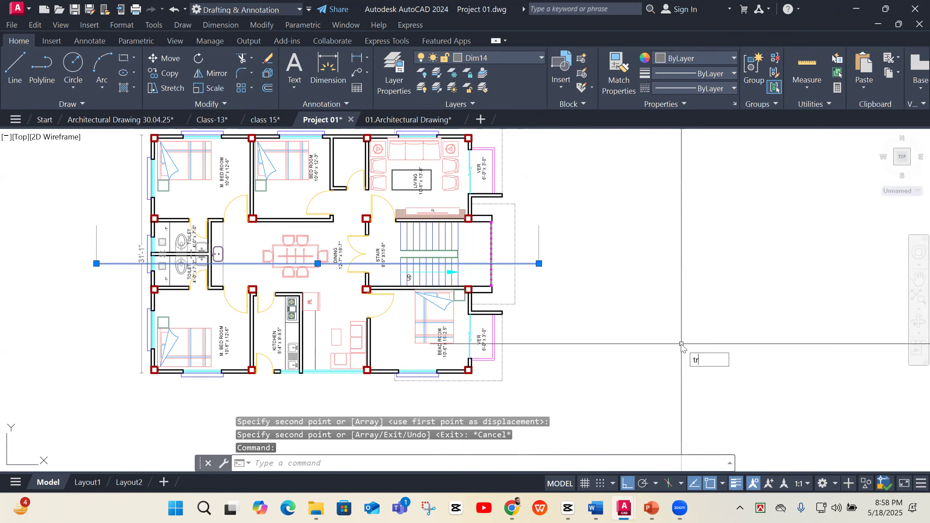
key(Escape)
key(Escape)
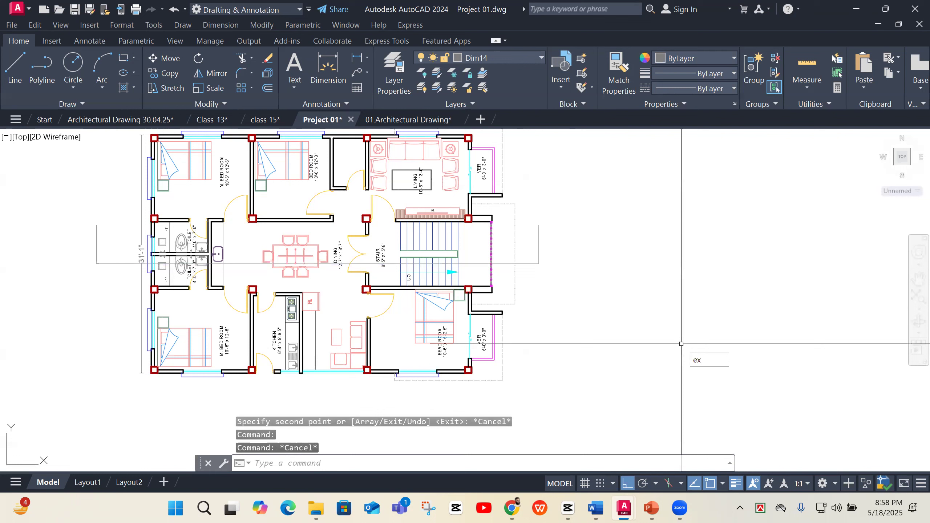
text(mm)
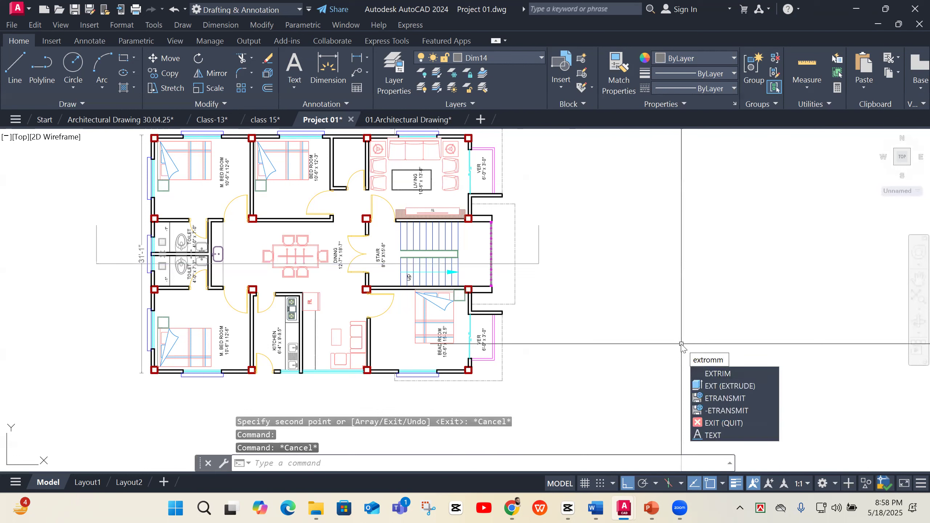
key(Return)
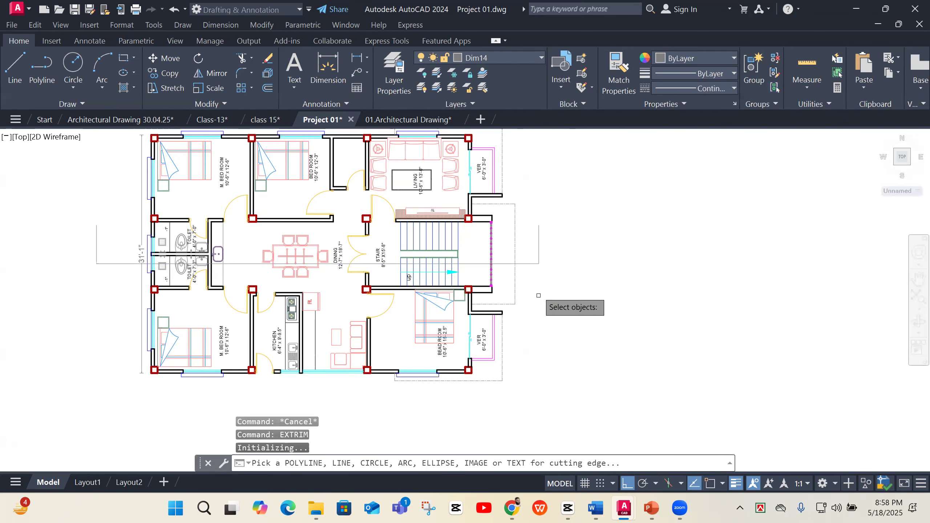
click(507, 263)
scroll(531, 354, up, 3)
scroll(531, 353, down, 3)
click(531, 354)
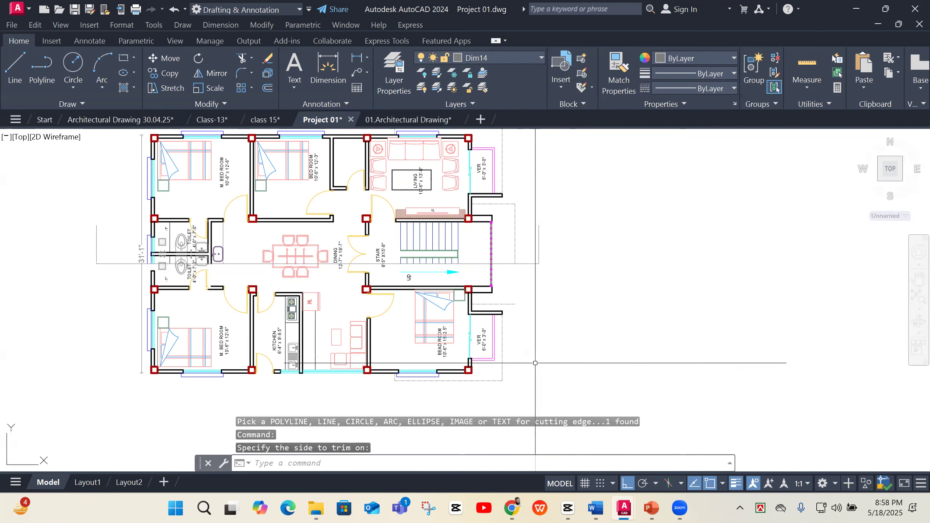
Erase the walls, furniture and fixtures left below the section line, including the leftover pieces near the toilets
key(Return)
click(517, 273)
click(531, 273)
click(145, 386)
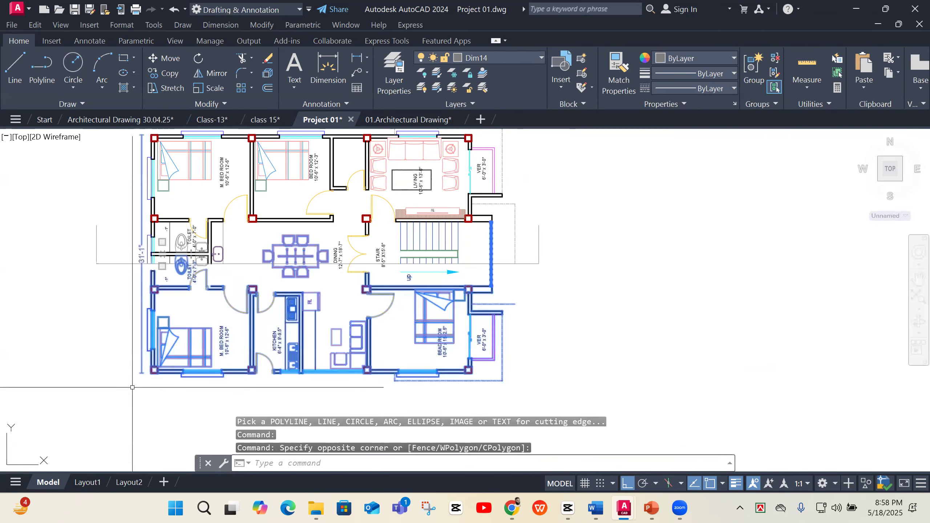
text(E)
key(Return)
scroll(167, 301, up, 4)
click(172, 258)
click(98, 279)
key(Return)
scroll(540, 307, down, 3)
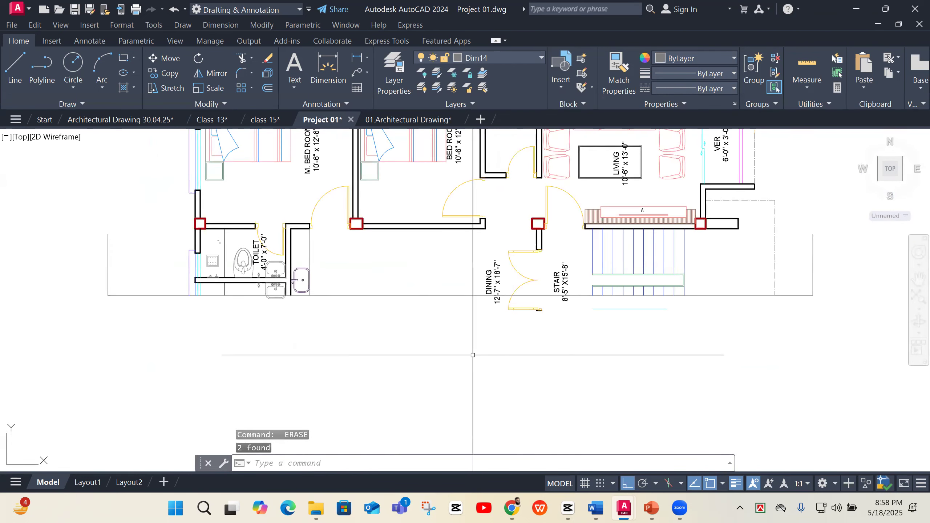
Erase the lower door-frame pieces between dining and stair and the stair direction line below the section line
scroll(540, 307, up, 3)
click(558, 299)
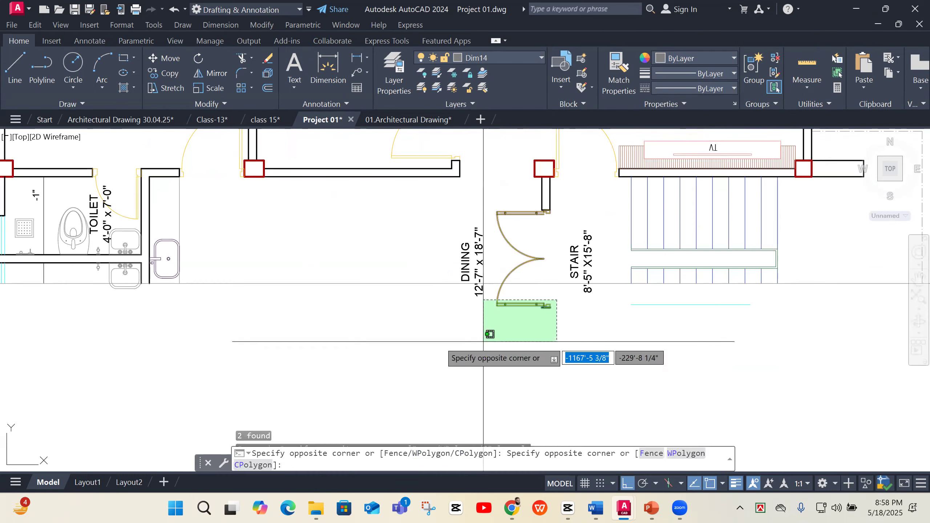
click(483, 343)
text(E)
key(Return)
click(684, 304)
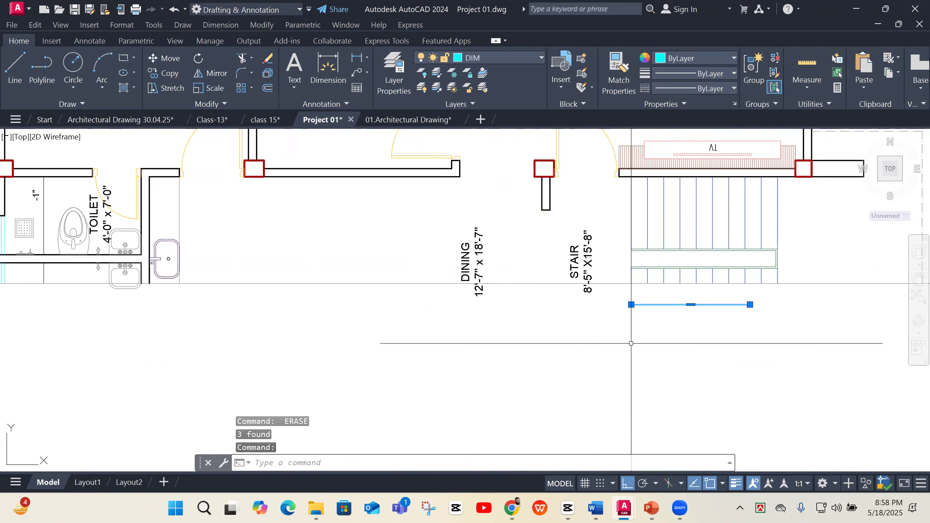
text(E)
key(Return)
scroll(544, 322, down, 3)
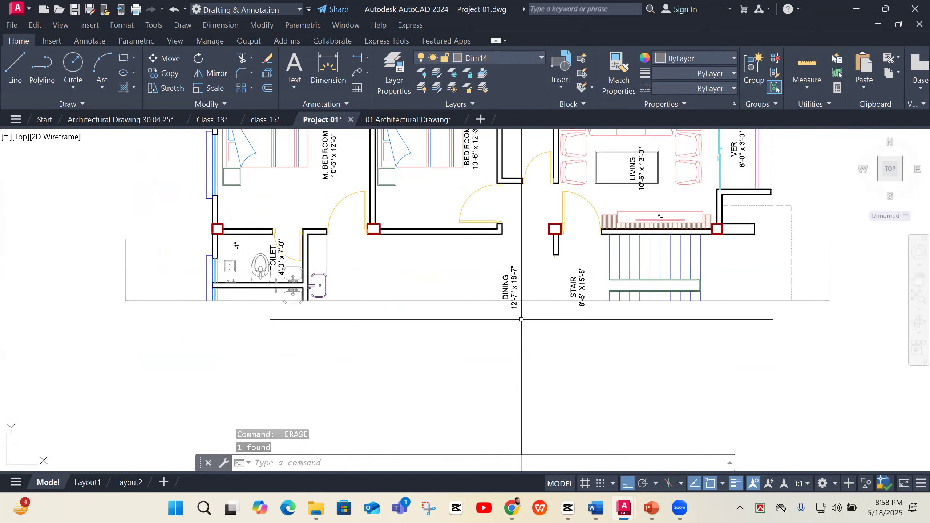
Undo the erasures and the trim below the section line to restore the full plan
key(ctrl+z)
key(ctrl+z)
key(ctrl+z)
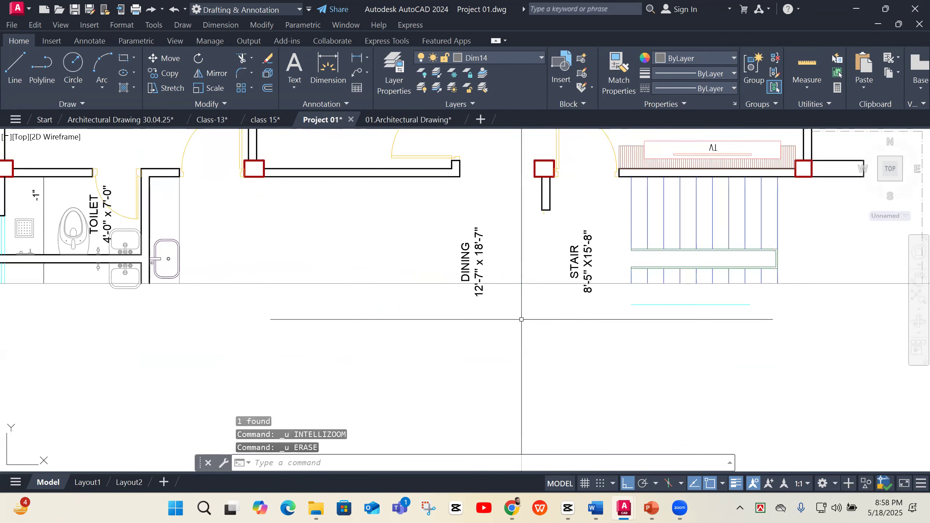
key(ctrl+z)
key(ctrl+z)
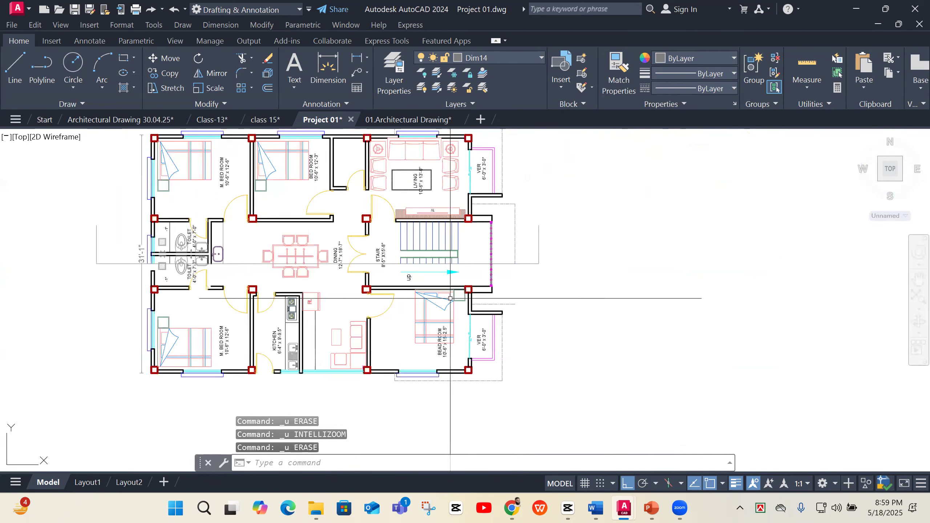
key(ctrl+z)
key(ctrl+z)
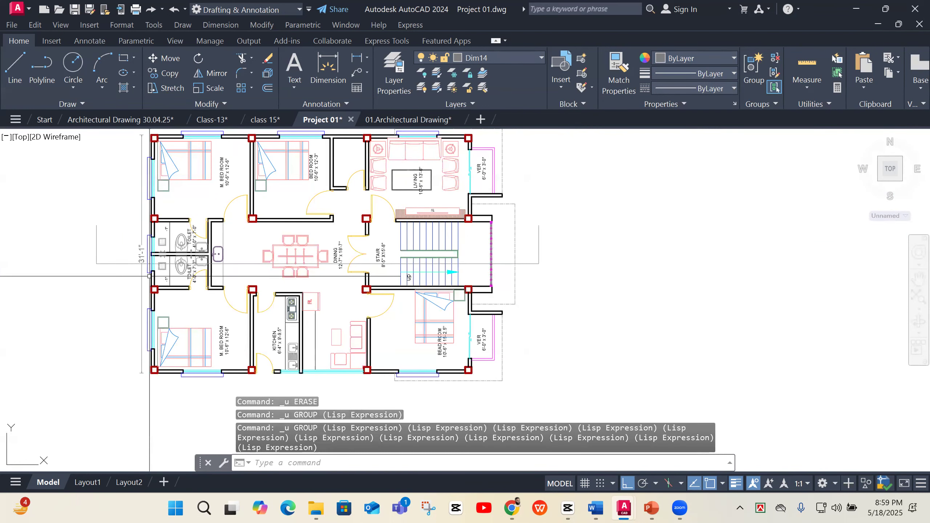
Place vertical construction lines through the first and last tread lines of the lower stair flight where the section line crosses them
scroll(150, 276, up, 5)
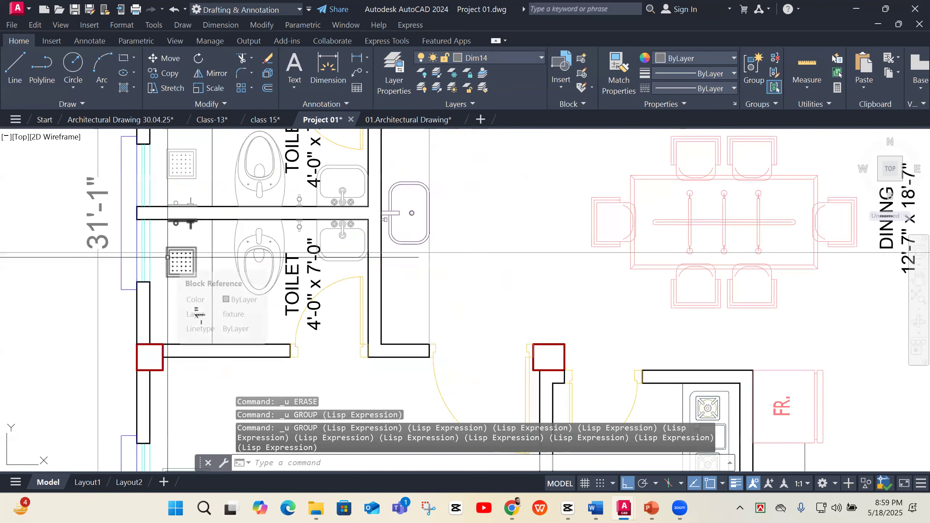
text(XL)
key(Return)
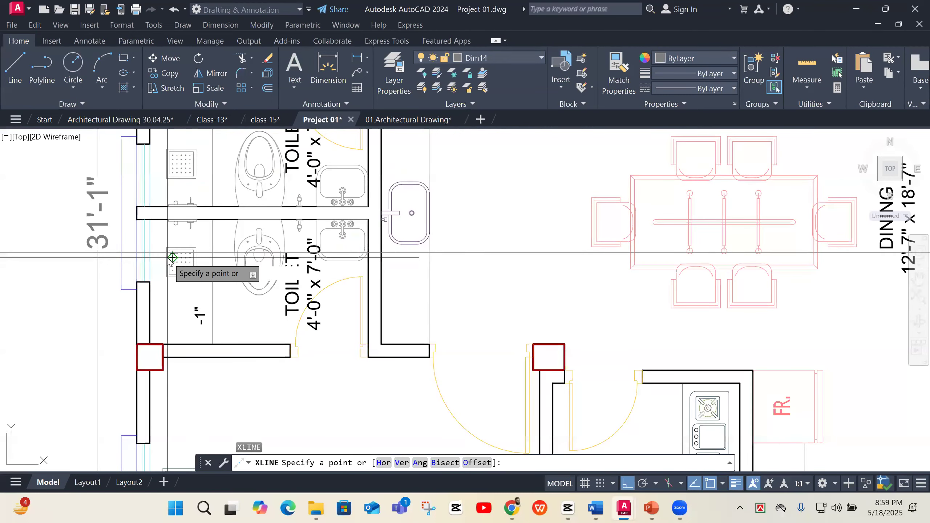
text(v)
key(Return)
scroll(172, 258, down, 3)
scroll(363, 293, down, 2)
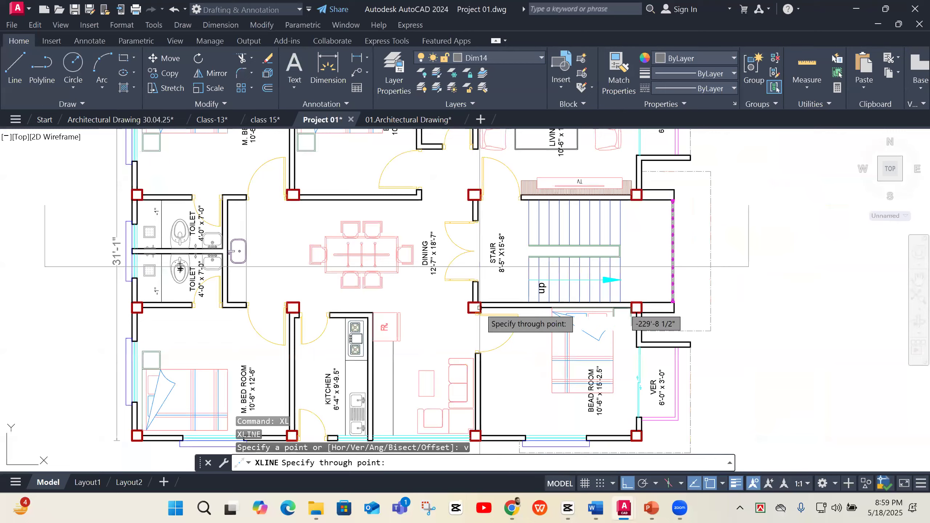
scroll(568, 281, up, 5)
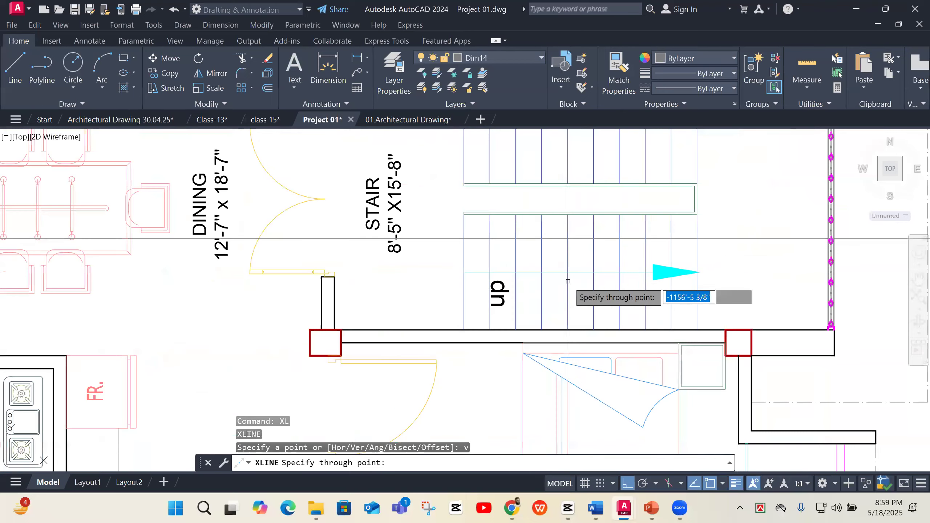
click(463, 238)
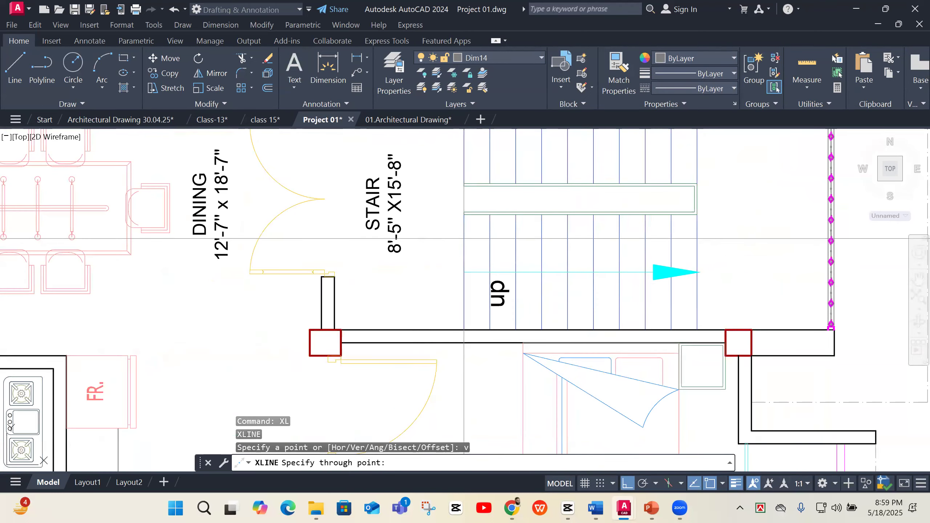
click(697, 238)
Place vertical construction lines through the remaining tread lines of the lower stair flight along the section line
scroll(568, 220, down, 2)
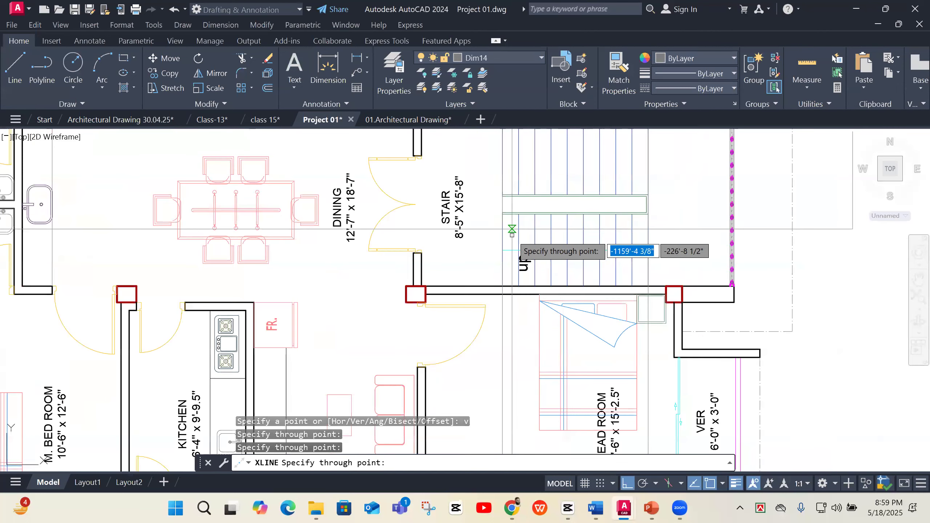
scroll(522, 225, up, 2)
click(522, 225)
click(548, 224)
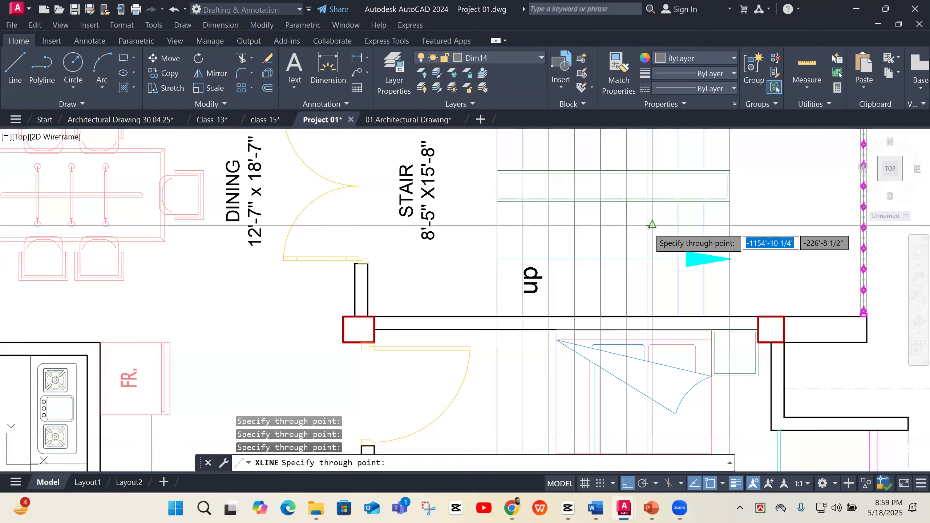
key(Escape)
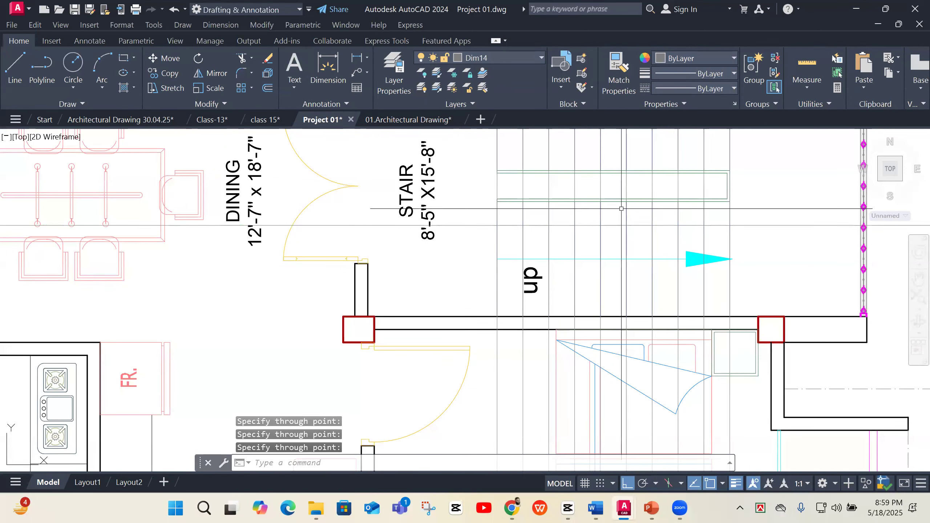
scroll(621, 209, down, 6)
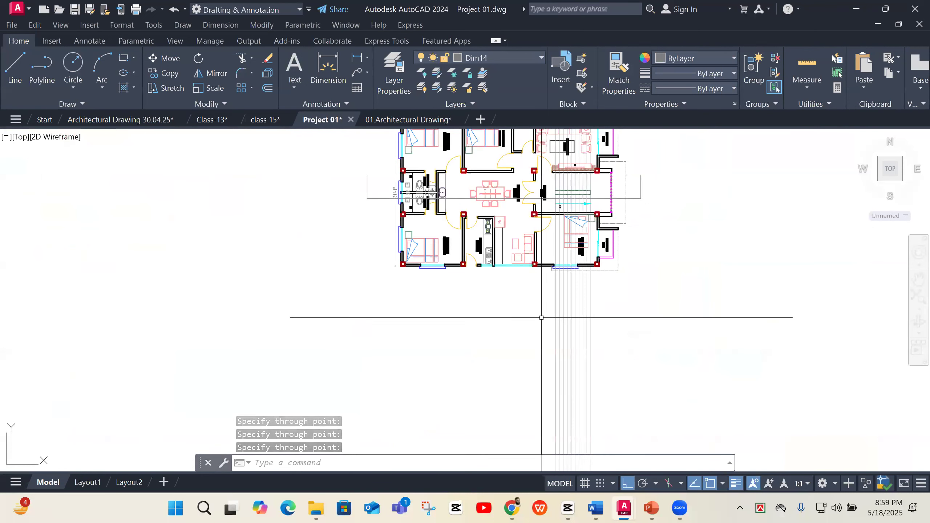
scroll(542, 317, up, 2)
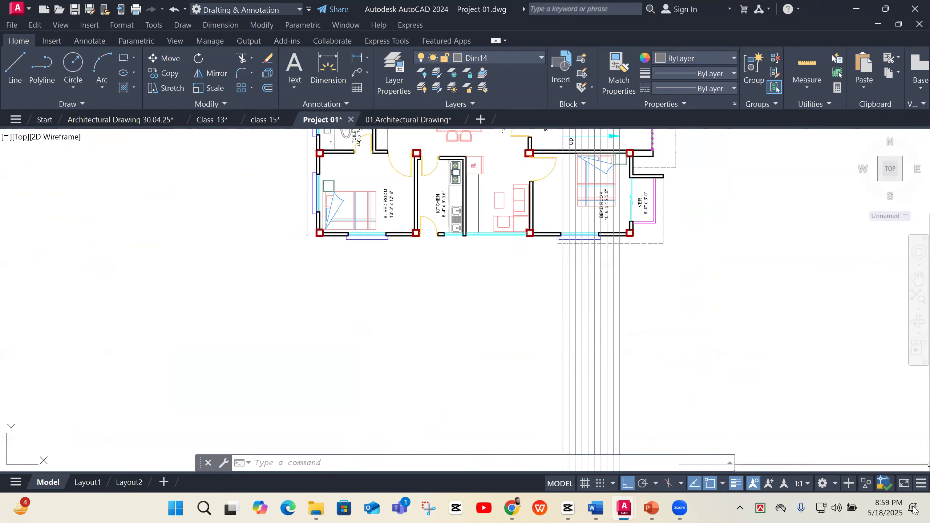
click(871, 509)
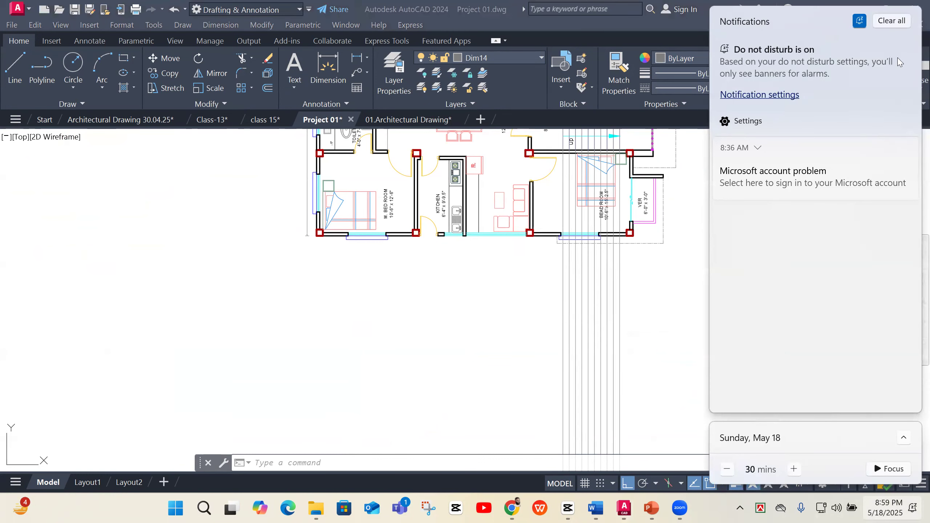
click(902, 439)
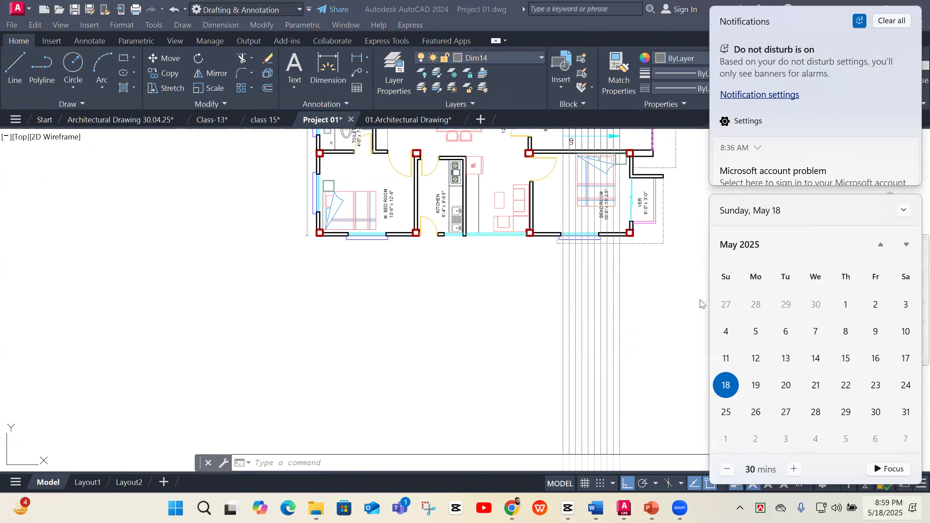
click(663, 292)
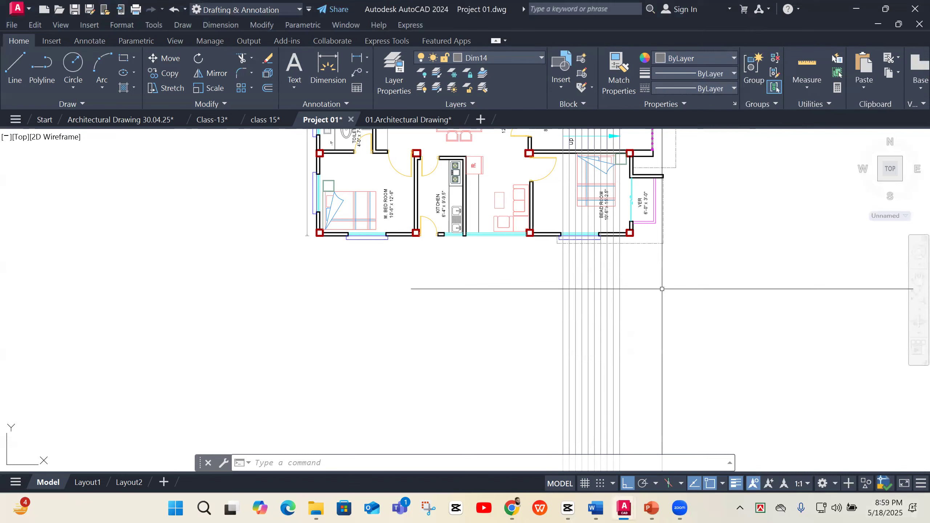
Draw a horizontal base line below the floor plan, crossing all the vertical construction lines
text(l)
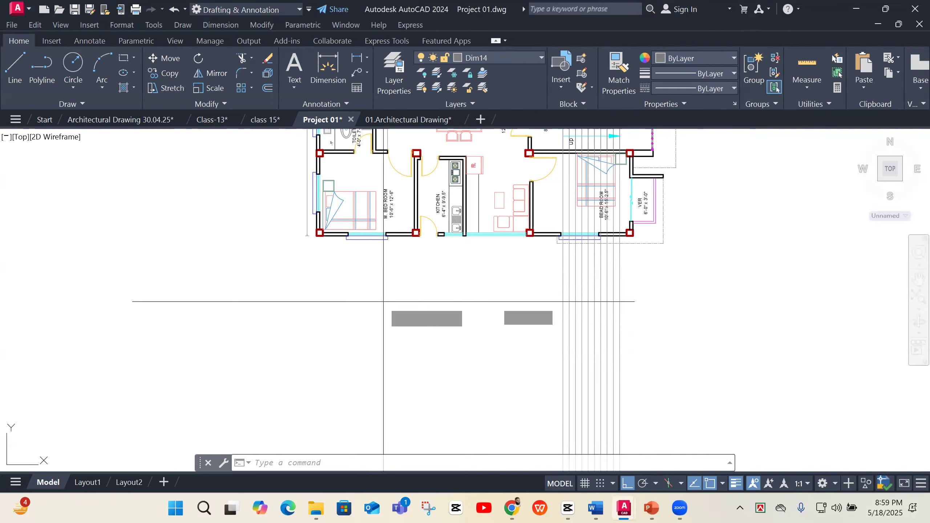
key(Return)
click(279, 309)
click(744, 343)
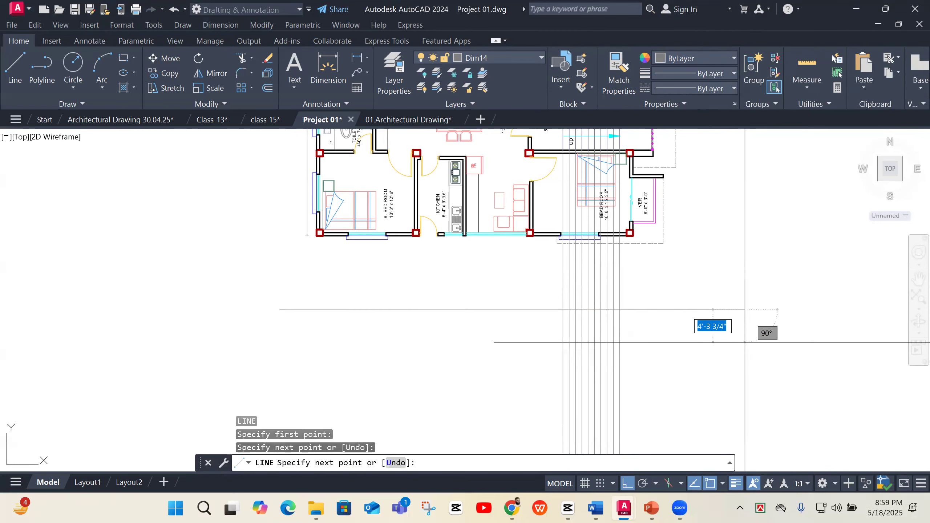
key(Return)
Move the horizontal base line further down, away from the floor plan
click(727, 306)
click(726, 365)
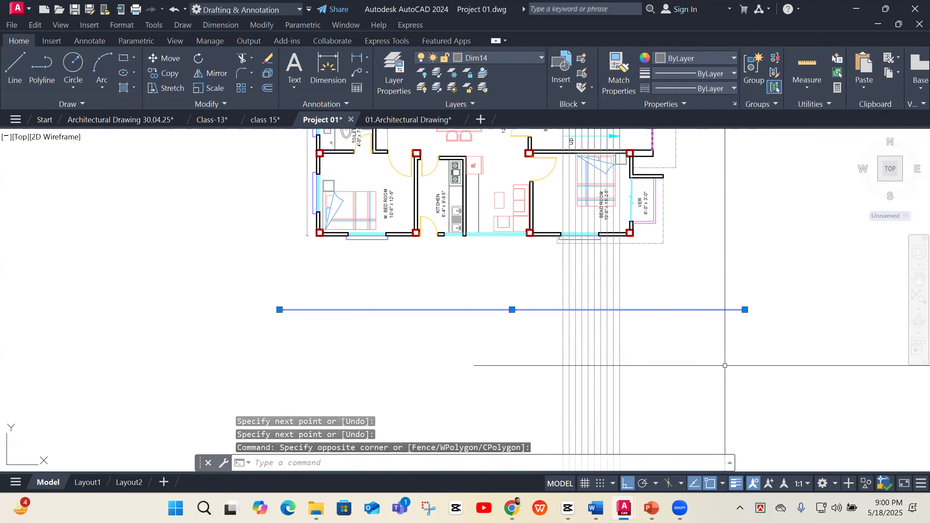
text(m)
key(Return)
click(725, 365)
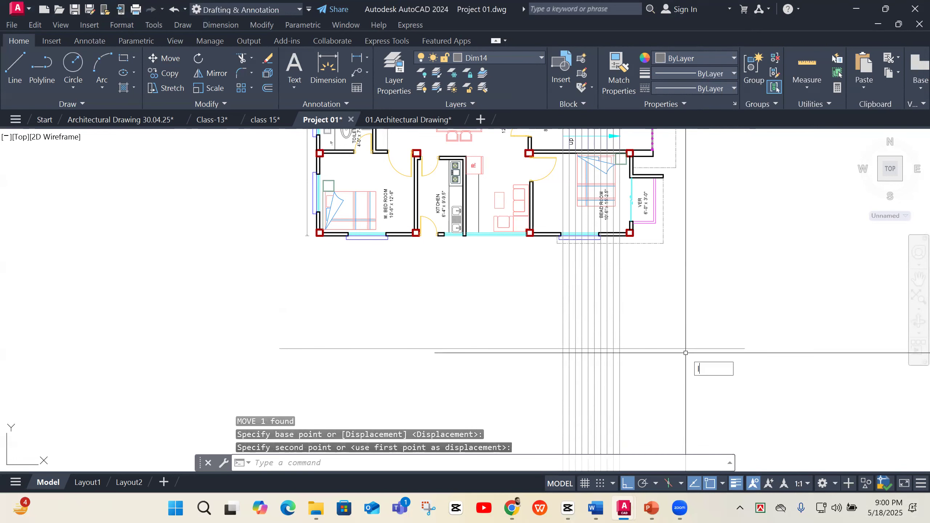
click(686, 352)
text(l)
key(Return)
click(531, 348)
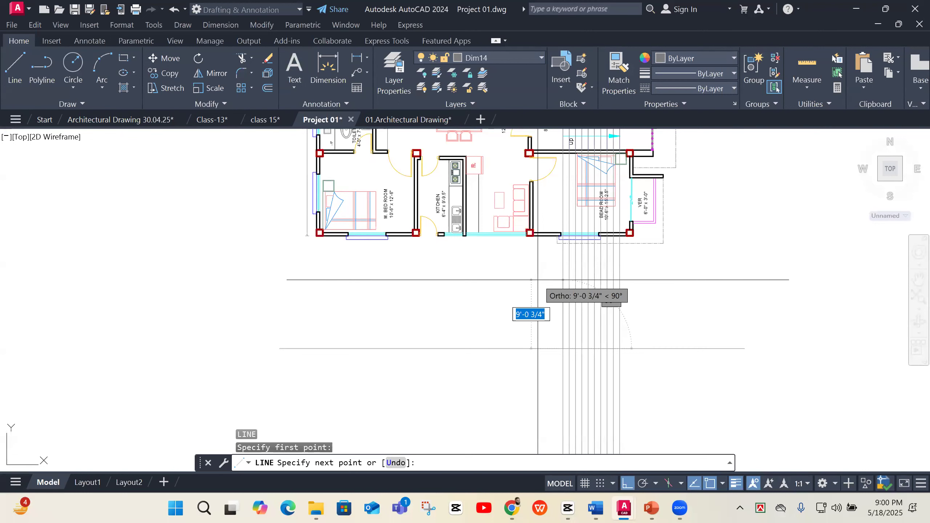
key(Escape)
Switch to Chrome, search Google Images for "stairs" and open the Bob Vila staircase picture as a reference
click(512, 509)
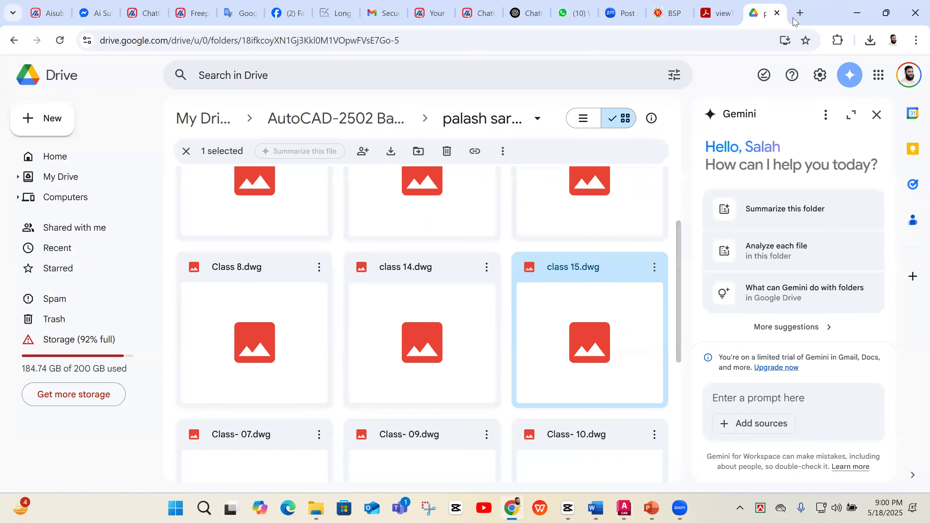
click(794, 17)
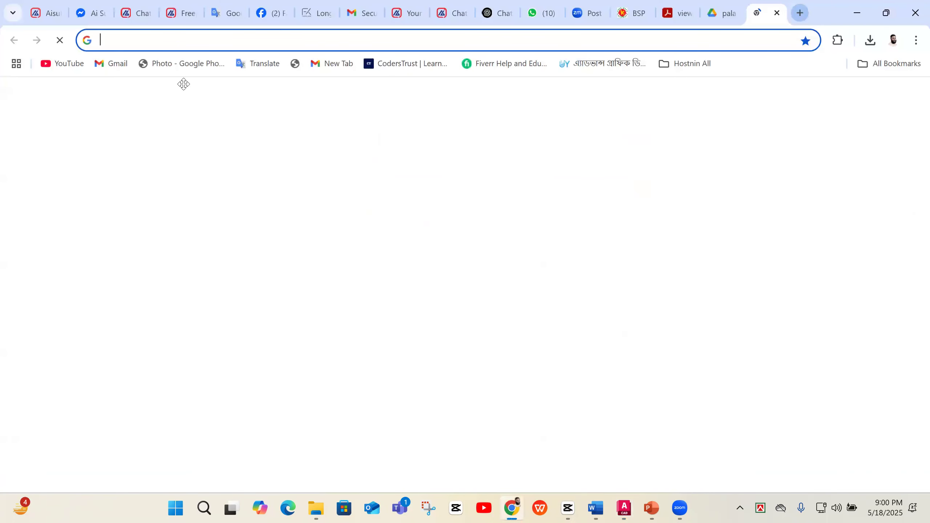
text(sta)
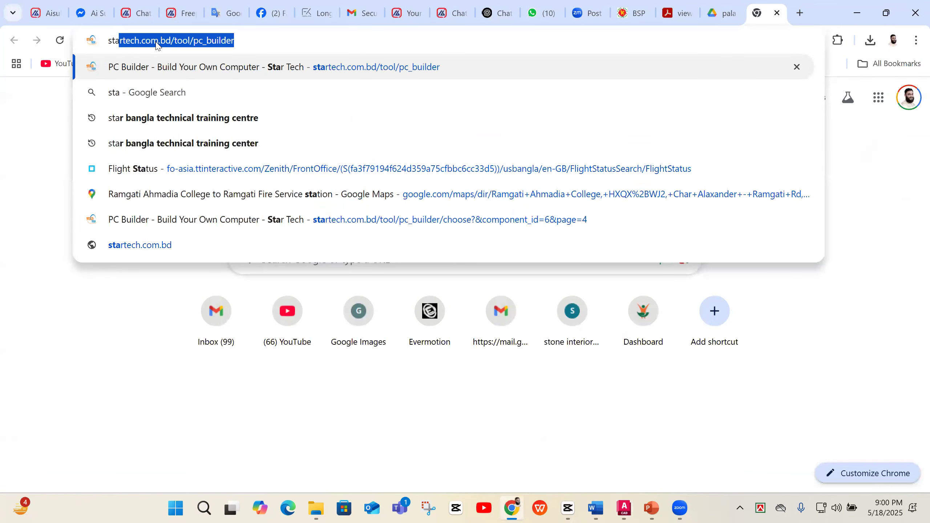
text(ir)
click(156, 93)
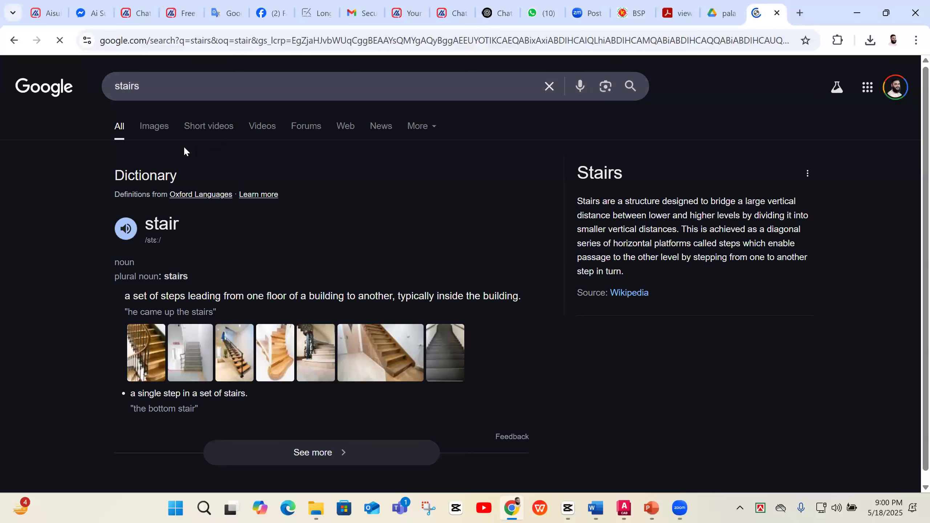
click(153, 126)
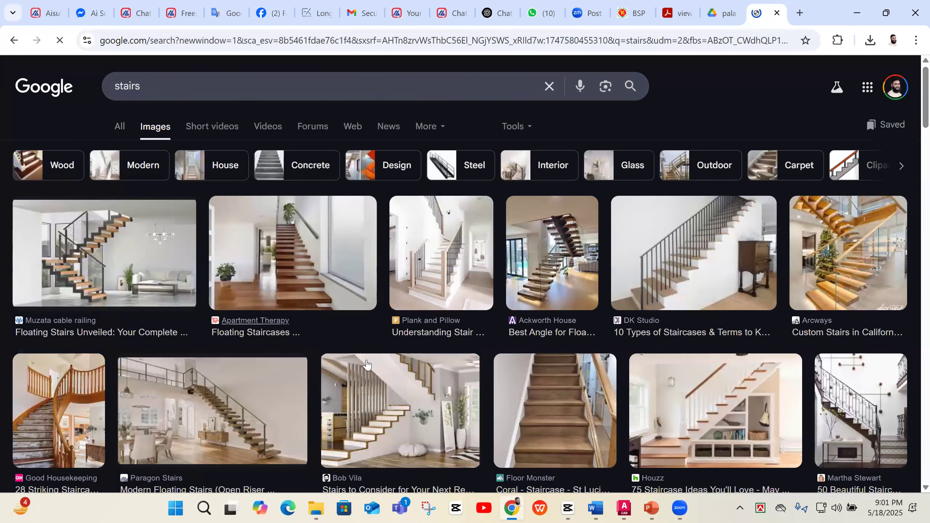
scroll(390, 346, down, 3)
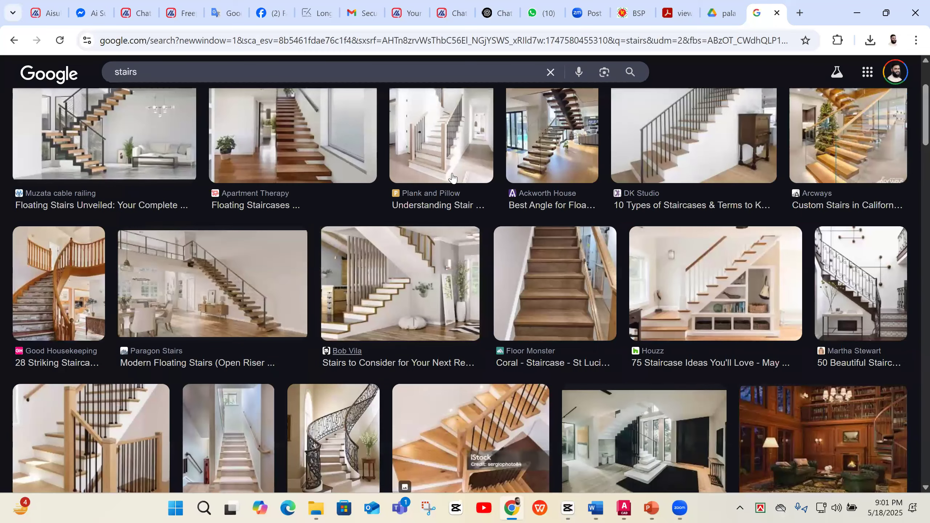
click(369, 303)
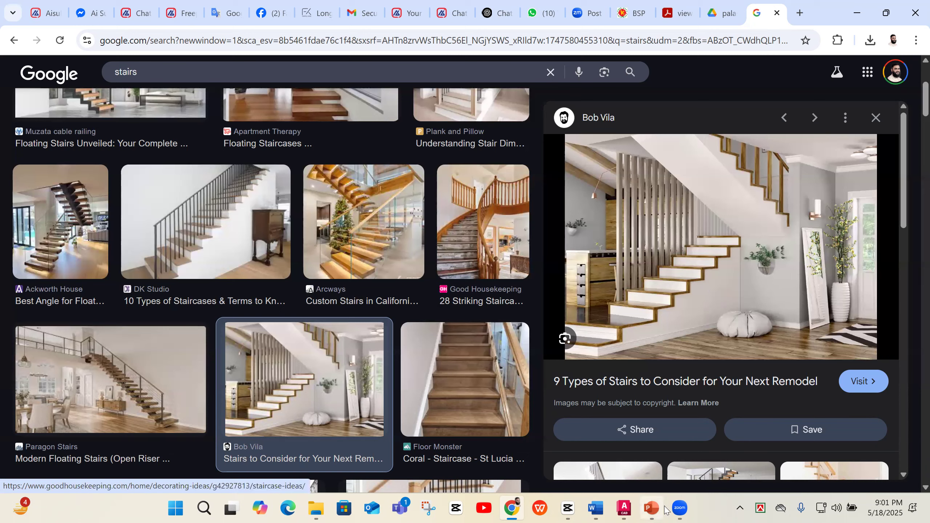
Switch to AutoCAD, look over the 01.Architectural Drawing file and return to the Project 01 drawing
mouse_move(653, 508)
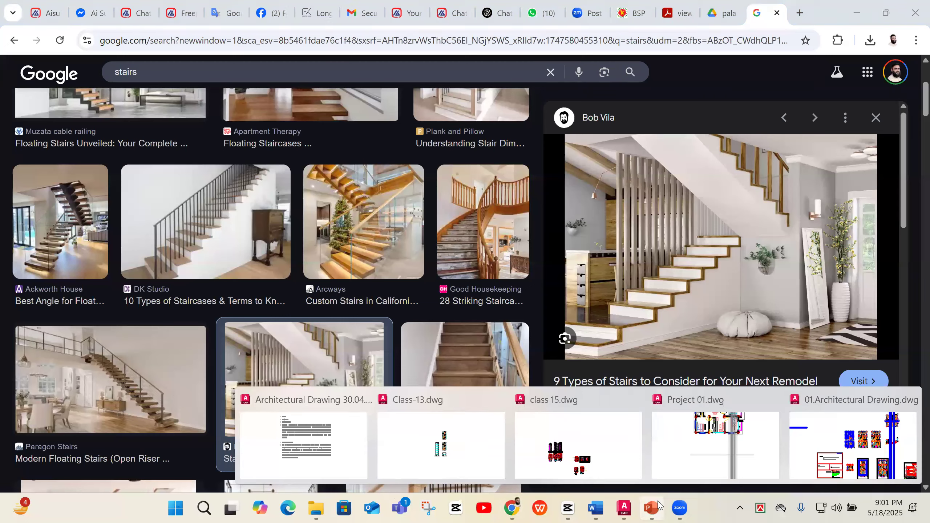
click(862, 436)
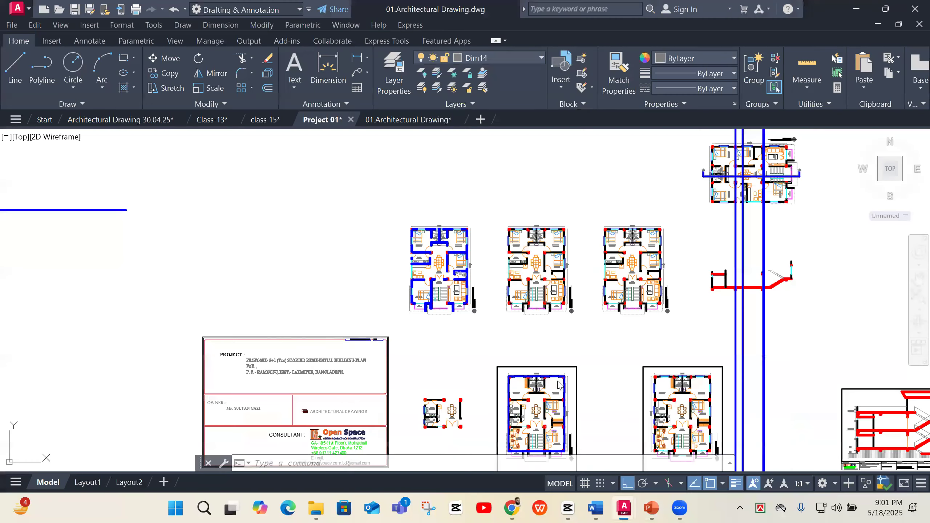
scroll(428, 344, down, 4)
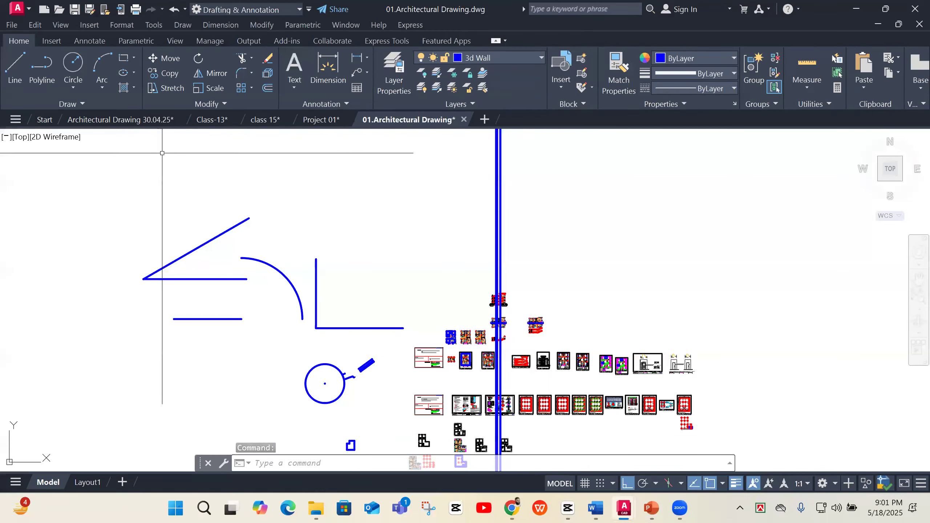
click(321, 120)
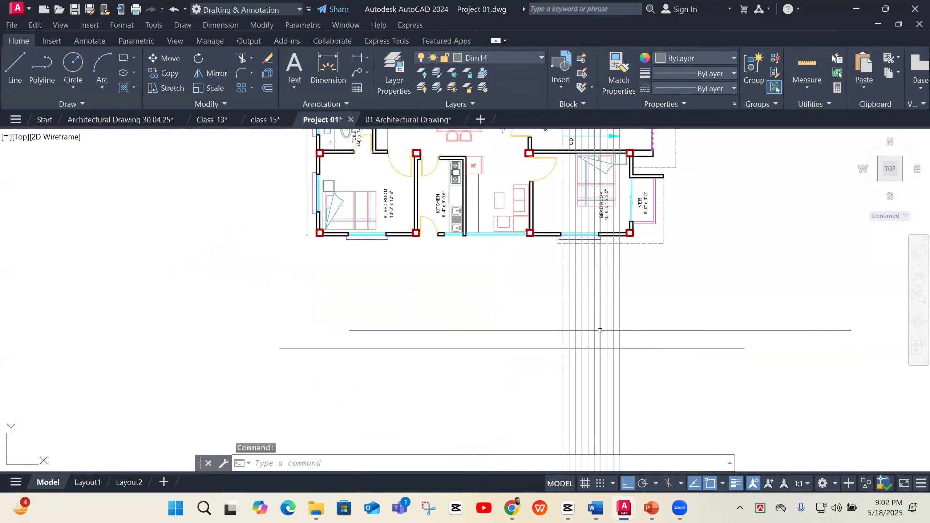
Draw the first stair step from the base line at the first construction line, with a 6-inch riser and a tread reaching the second construction line
scroll(630, 331, down, 2)
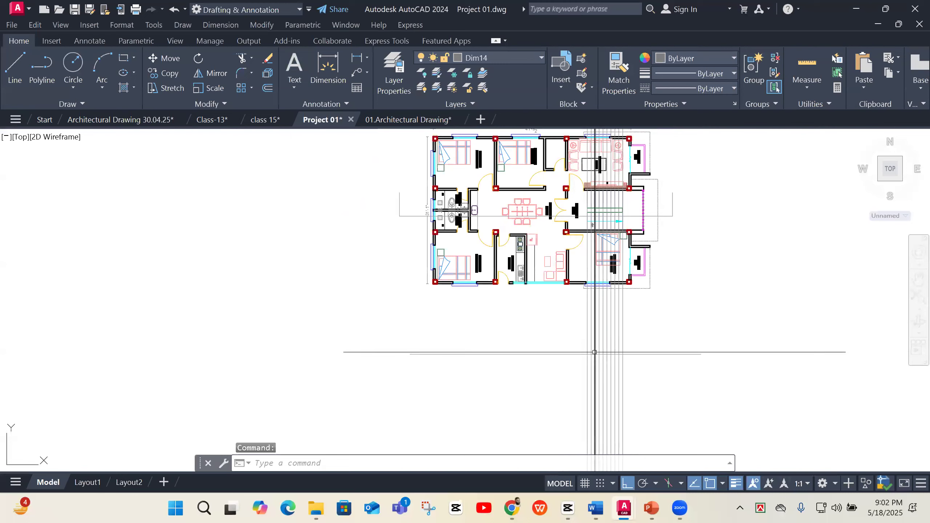
scroll(553, 357, up, 4)
text(l)
key(Return)
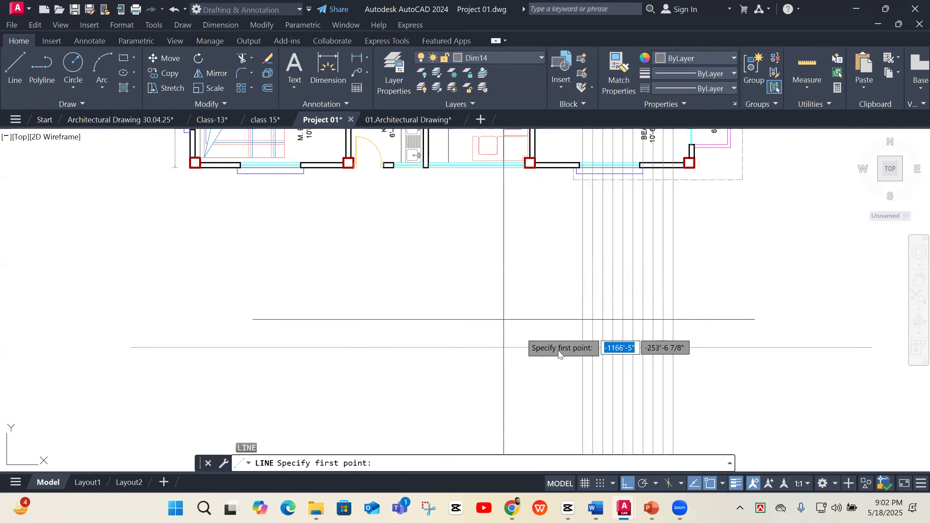
click(583, 348)
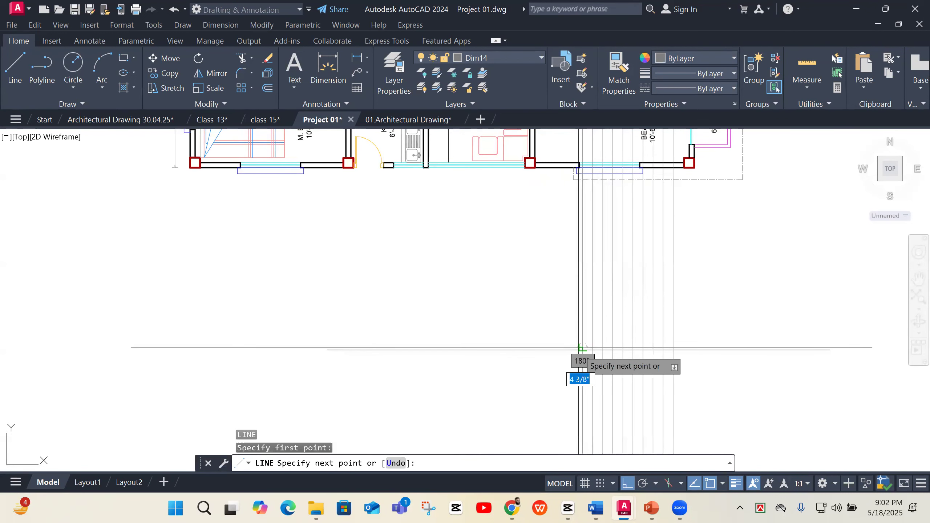
text(6)
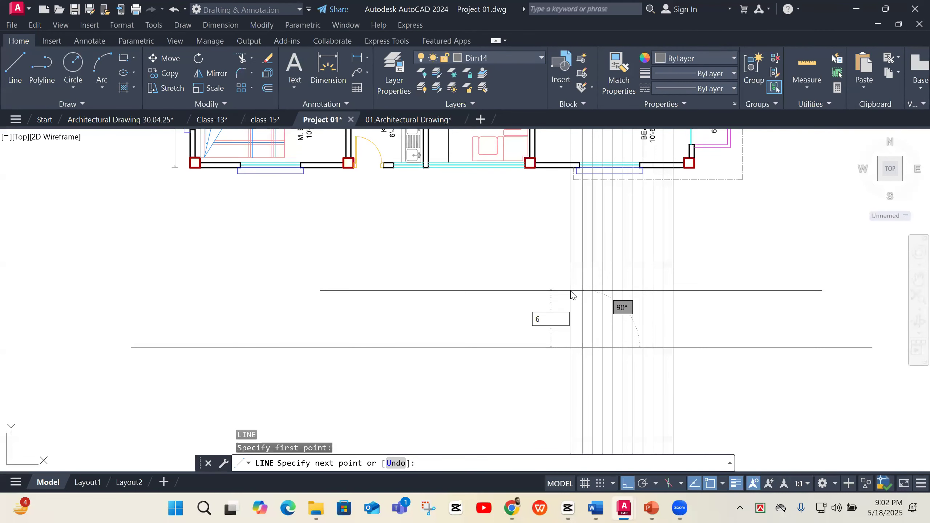
key(Return)
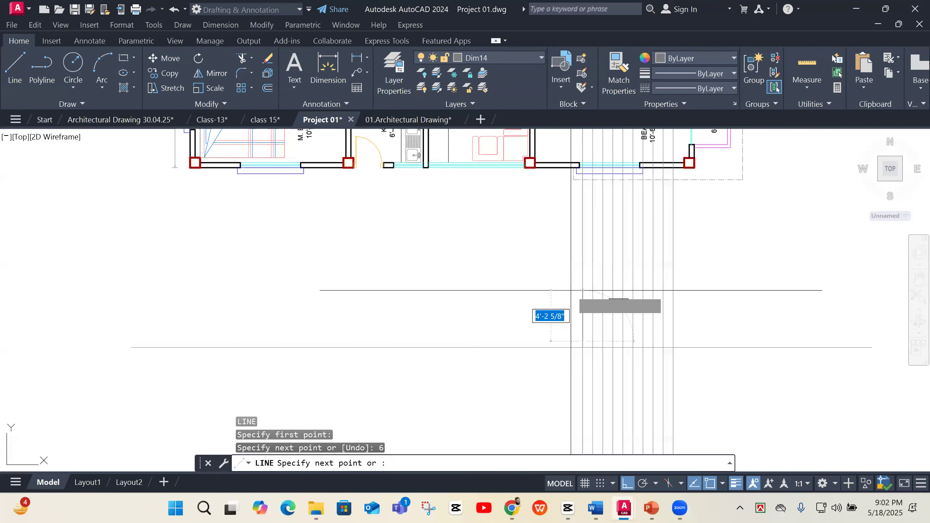
scroll(582, 315, up, 5)
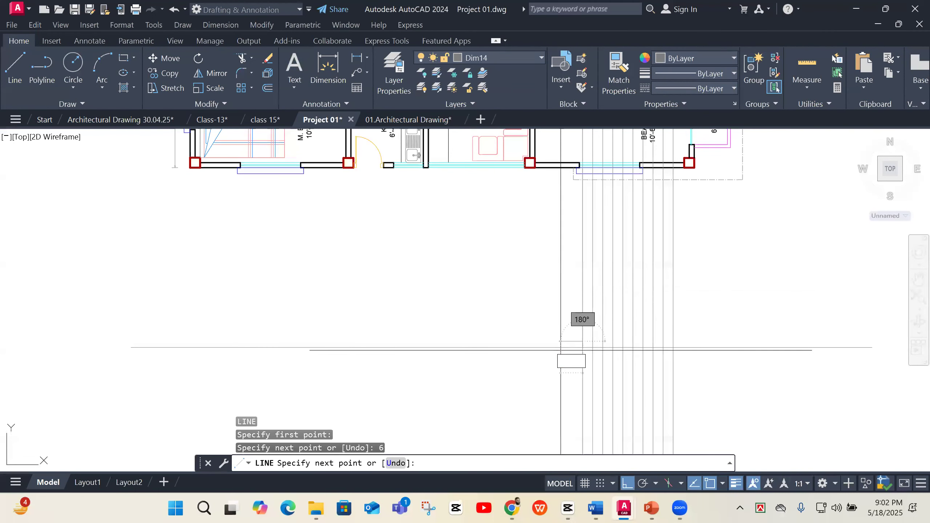
click(582, 319)
key(Return)
Copy the first step's riser and tread repeatedly up the flight, placing each copy at the next construction line
click(490, 268)
click(602, 376)
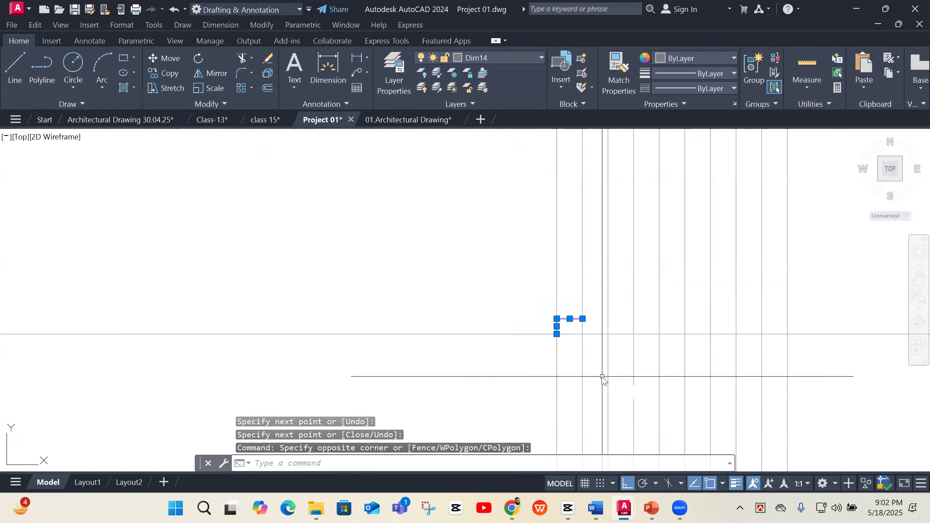
text(co)
key(Return)
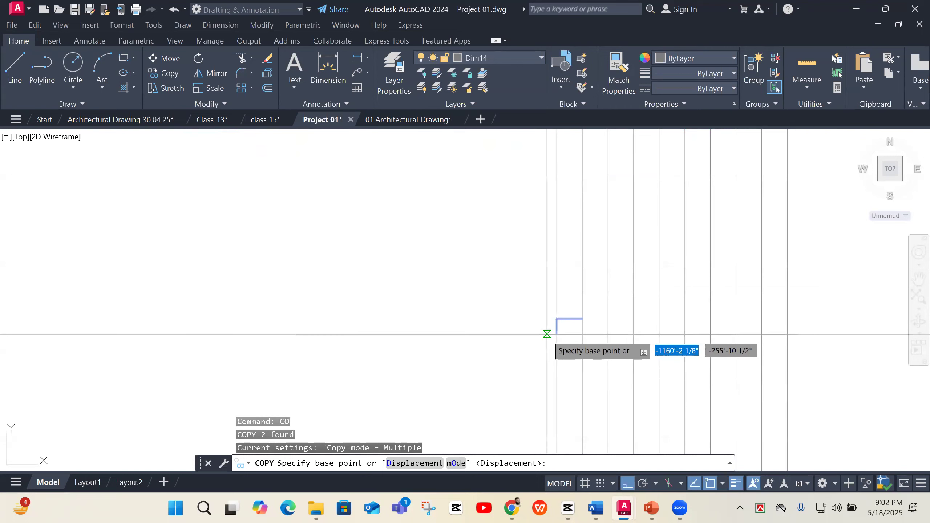
click(582, 319)
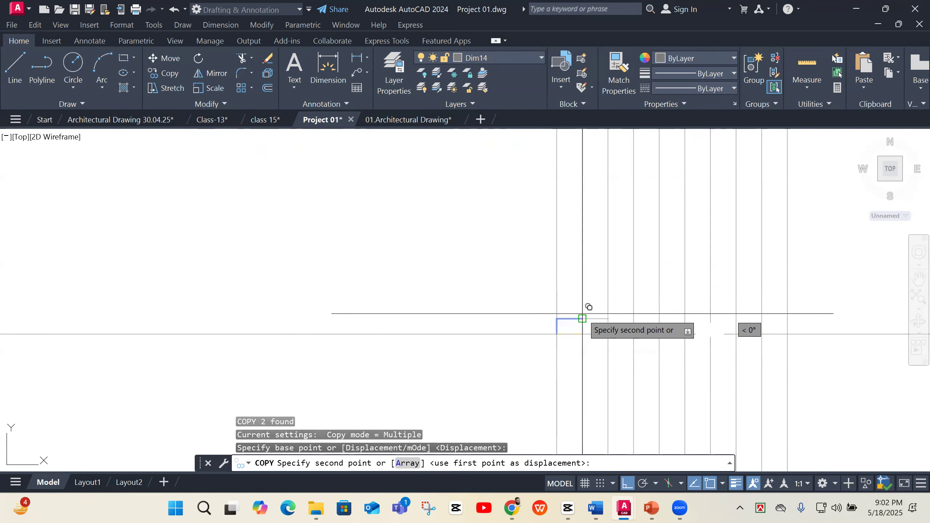
click(607, 303)
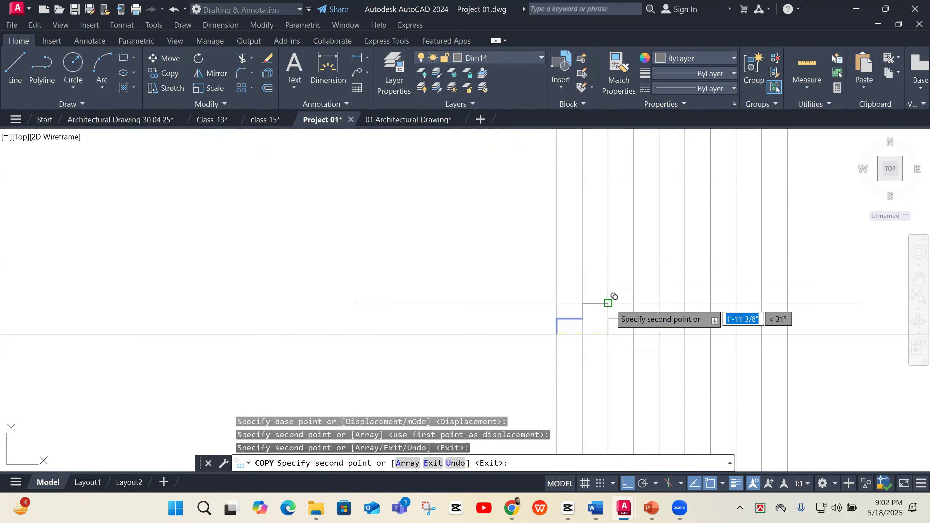
click(633, 289)
click(660, 273)
click(685, 258)
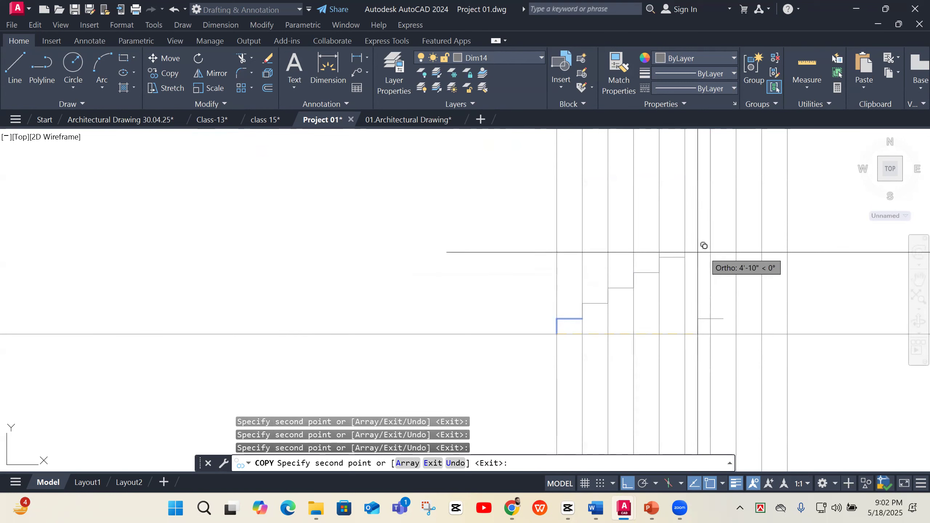
click(685, 257)
click(710, 242)
scroll(707, 249, down, 2)
click(707, 253)
click(731, 247)
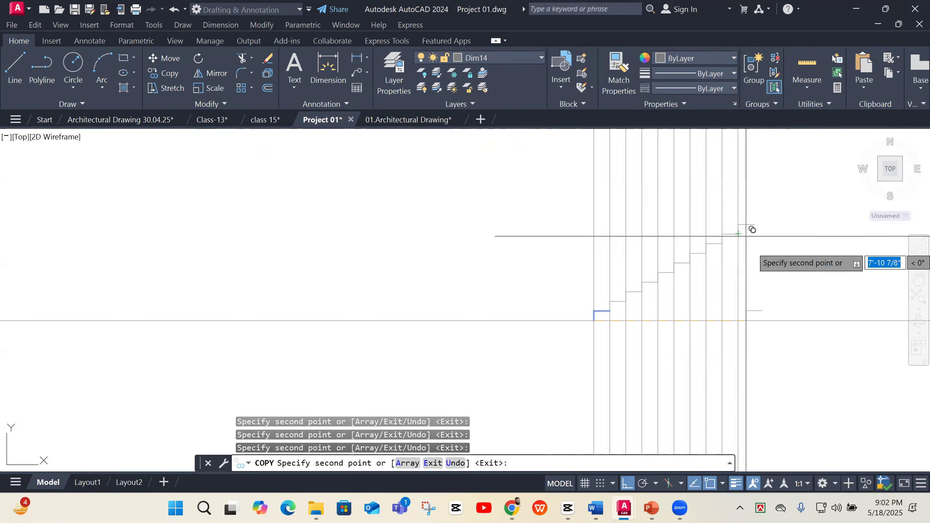
scroll(781, 260, up, 2)
key(Escape)
click(743, 194)
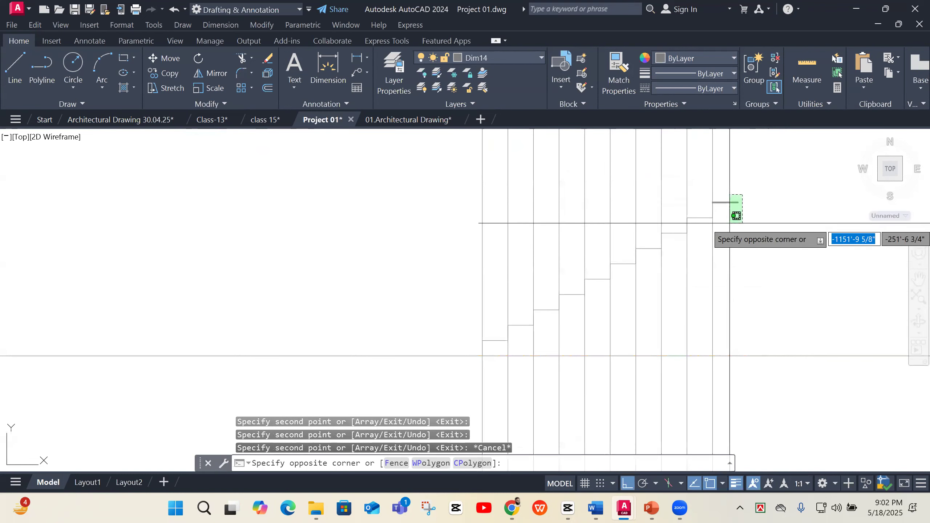
click(736, 215)
scroll(626, 254, down, 5)
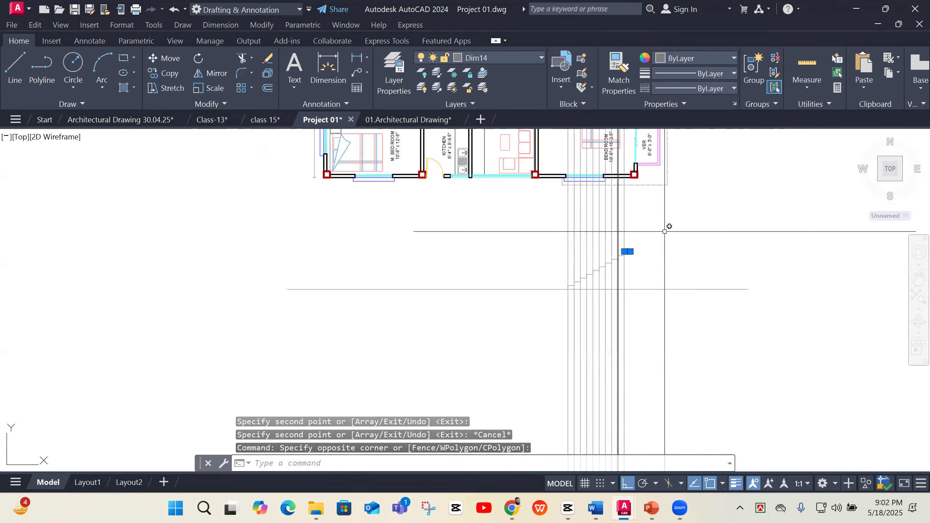
scroll(653, 269, down, 3)
scroll(652, 268, up, 6)
key(Escape)
Add a vertical construction line through the outer end of the stairwell wall, beside the stair window
text(xl)
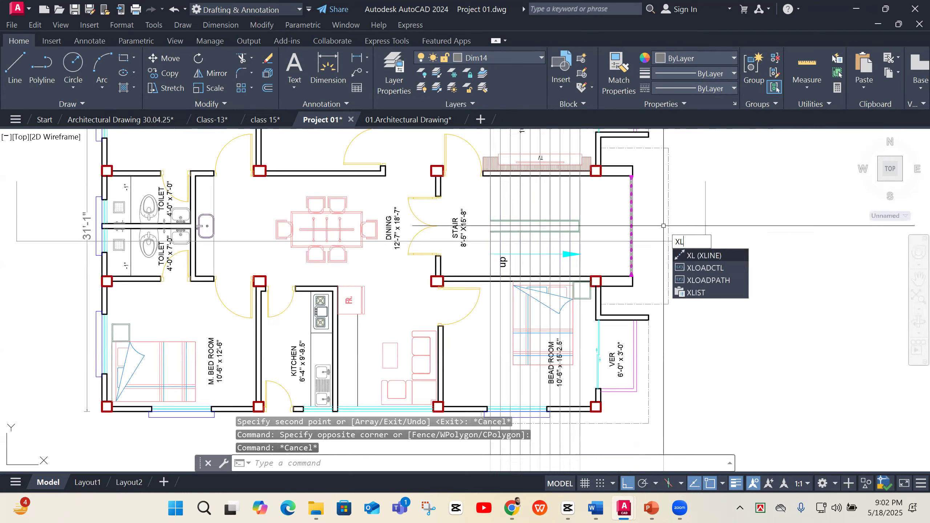
key(Return)
text(v)
key(Return)
scroll(657, 282, up, 2)
scroll(656, 282, up, 4)
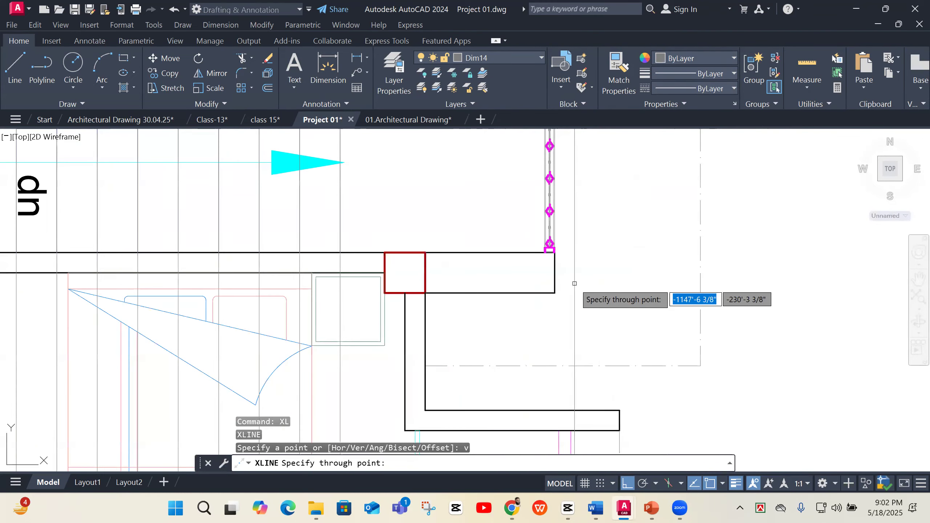
click(557, 279)
scroll(685, 231, down, 8)
key(Return)
Extend the topmost tread to the outer wall's vertical construction line to form the landing
scroll(685, 230, down, 6)
scroll(659, 264, up, 12)
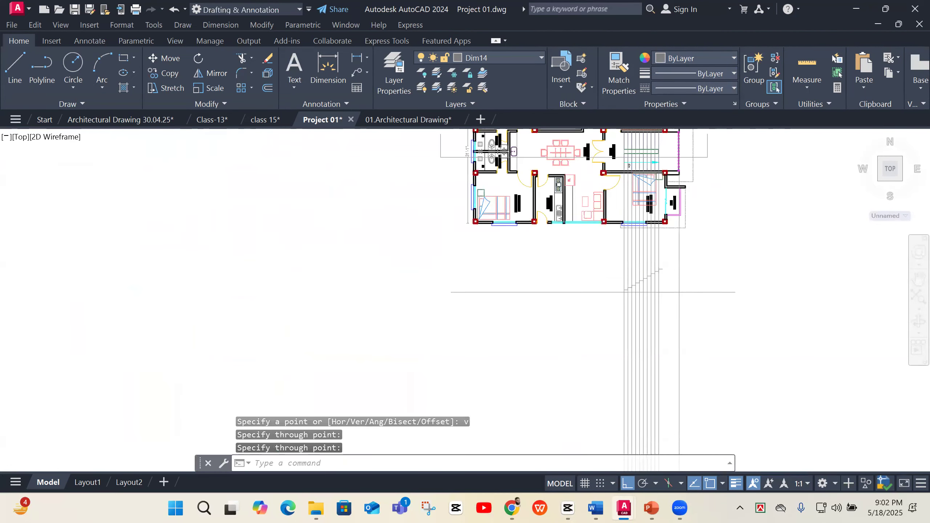
text(ex)
key(Return)
click(645, 253)
Mirror the flight's risers and treads about the horizontal landing line, keeping the source objects
click(432, 205)
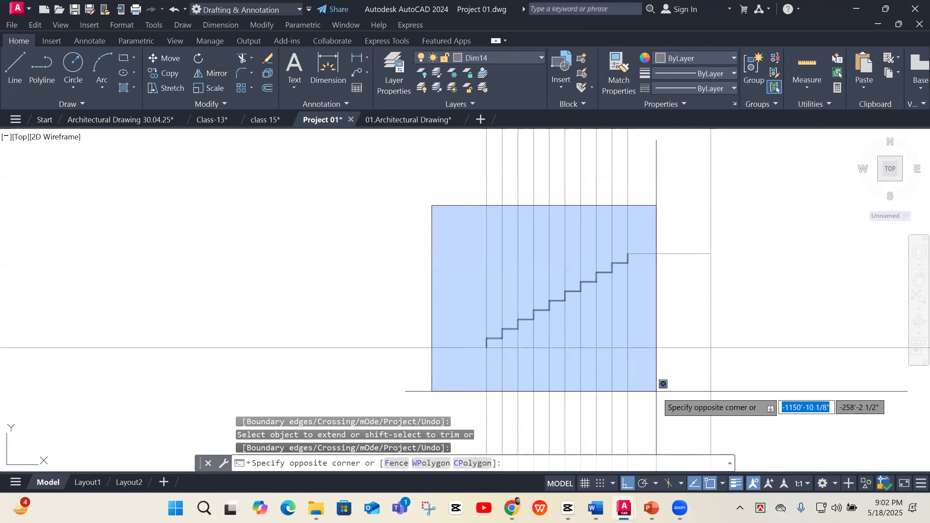
click(656, 391)
text(m)
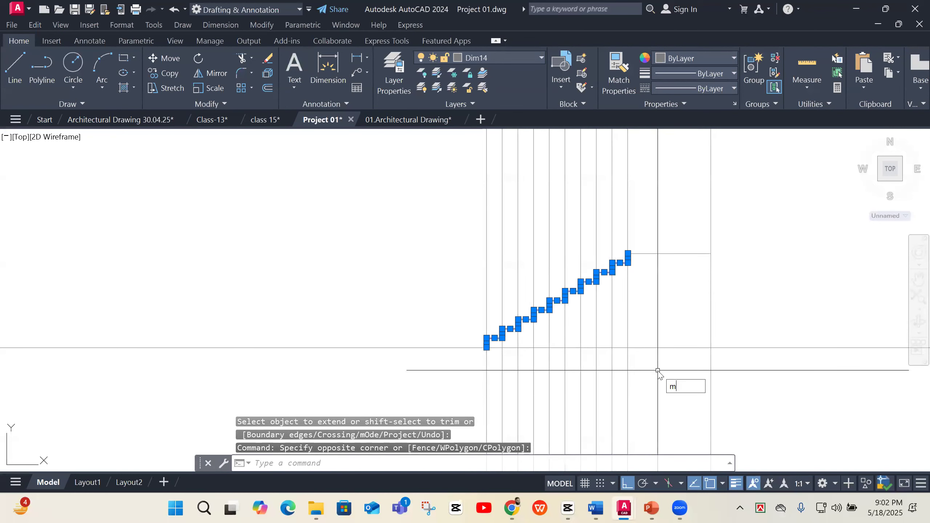
key(Return)
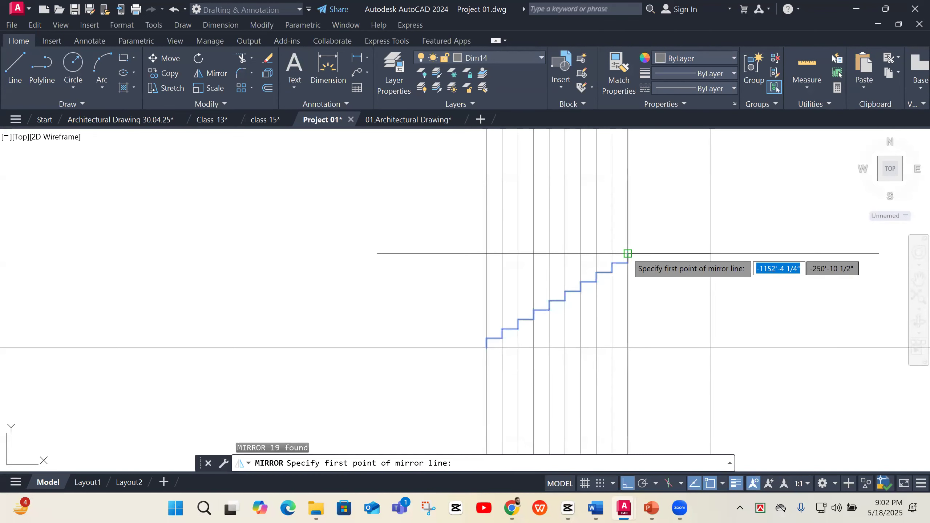
click(627, 253)
click(783, 252)
key(Return)
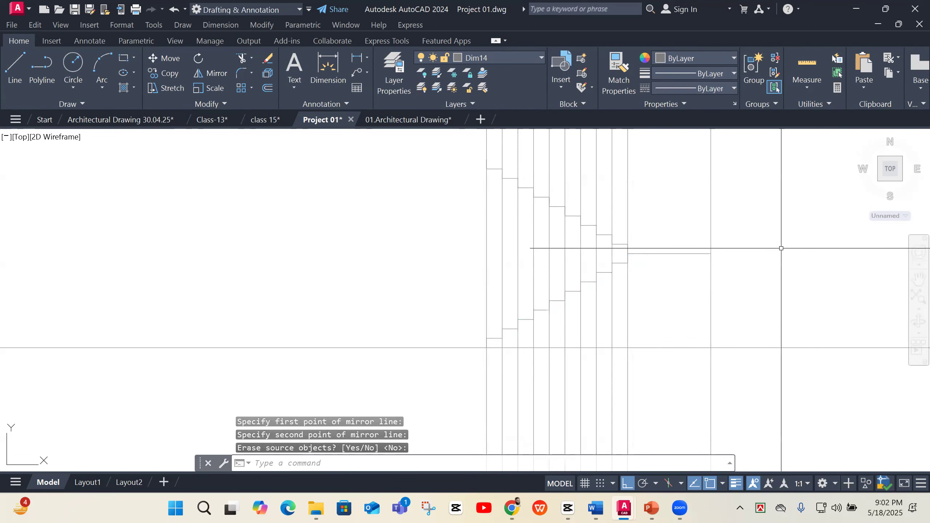
Erase the vertical construction lines running through the steps, keeping the one at the outer wall
click(654, 394)
click(430, 401)
text(e)
key(Return)
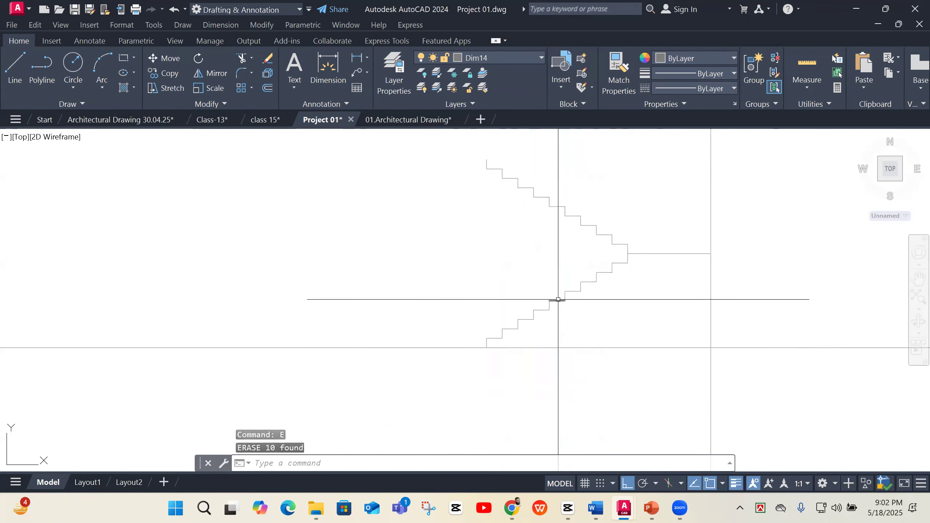
Draw a horizontal floor line from the top of the upper flight to below the floor plan's far outer wall
text(l)
key(Return)
click(487, 159)
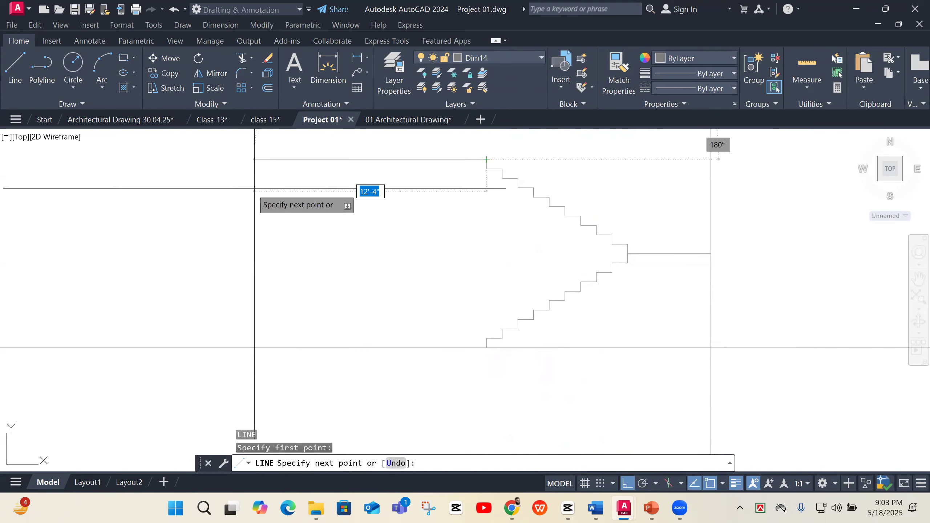
scroll(322, 285, down, 6)
scroll(244, 266, up, 4)
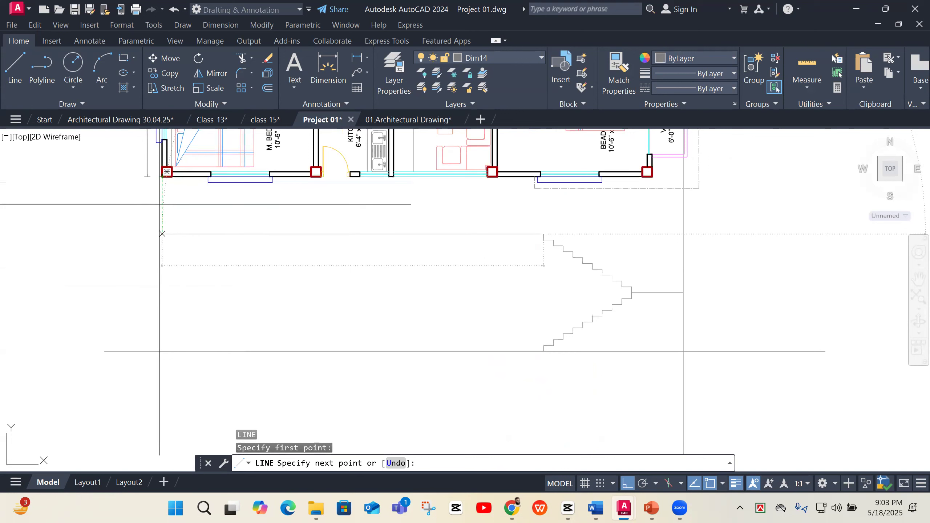
click(162, 233)
key(Return)
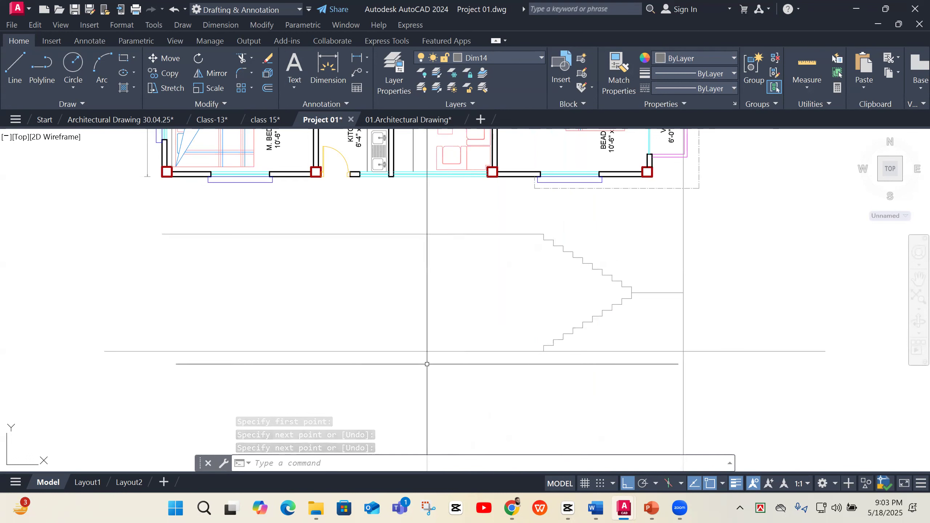
Measure the height between the base line and the upper floor line with a linear dimension, without placing it
click(427, 351)
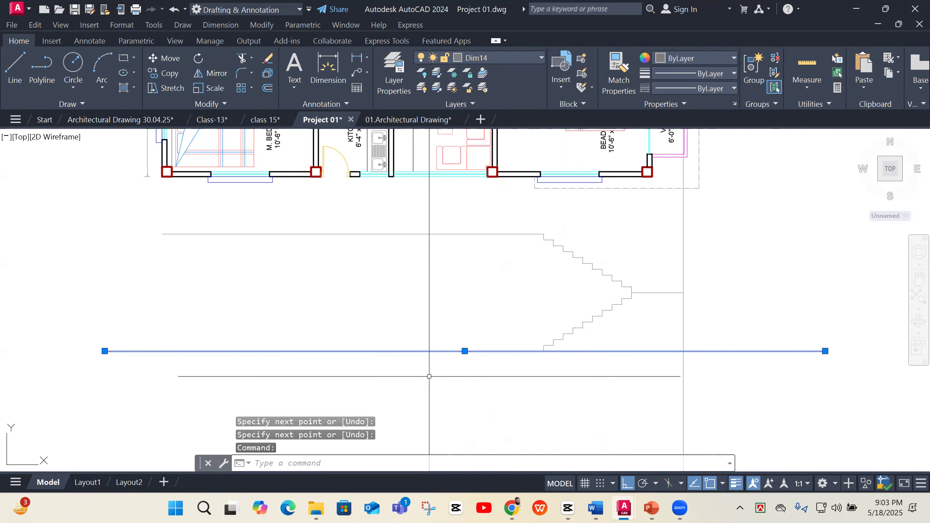
click(451, 233)
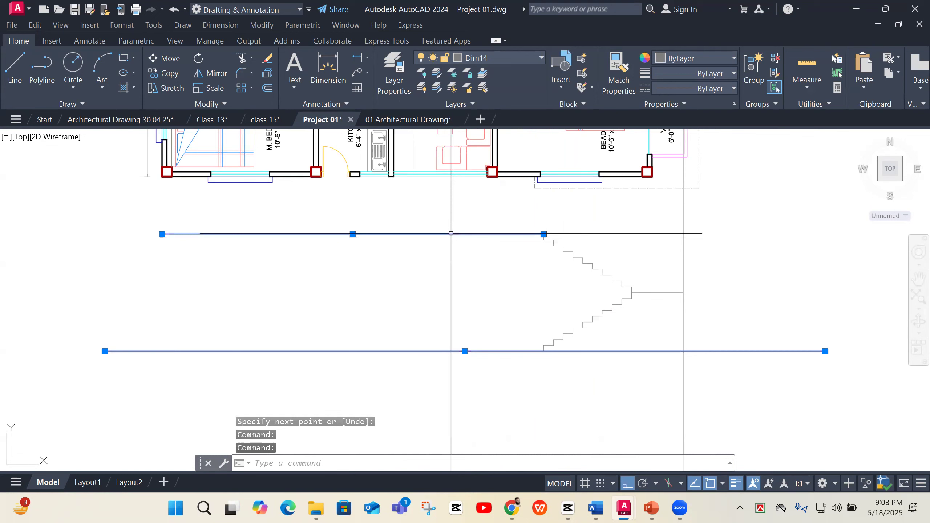
key(Escape)
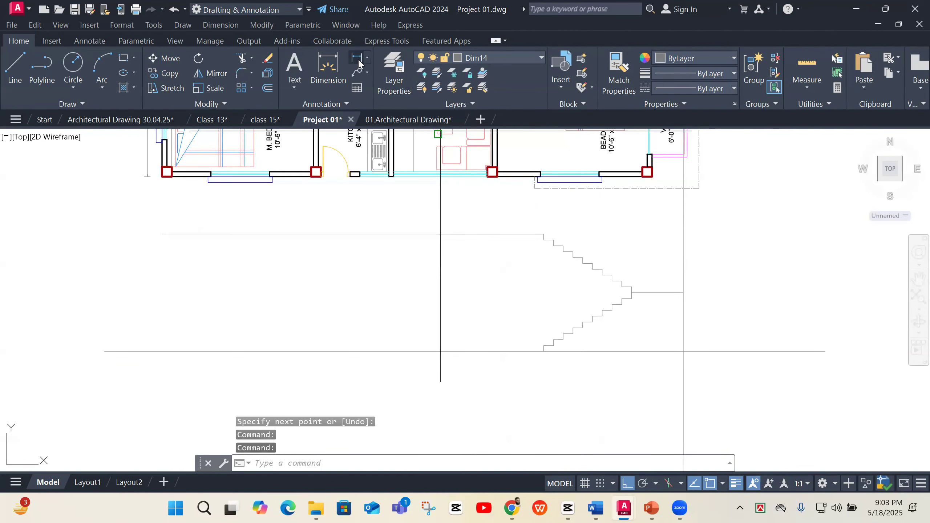
click(358, 60)
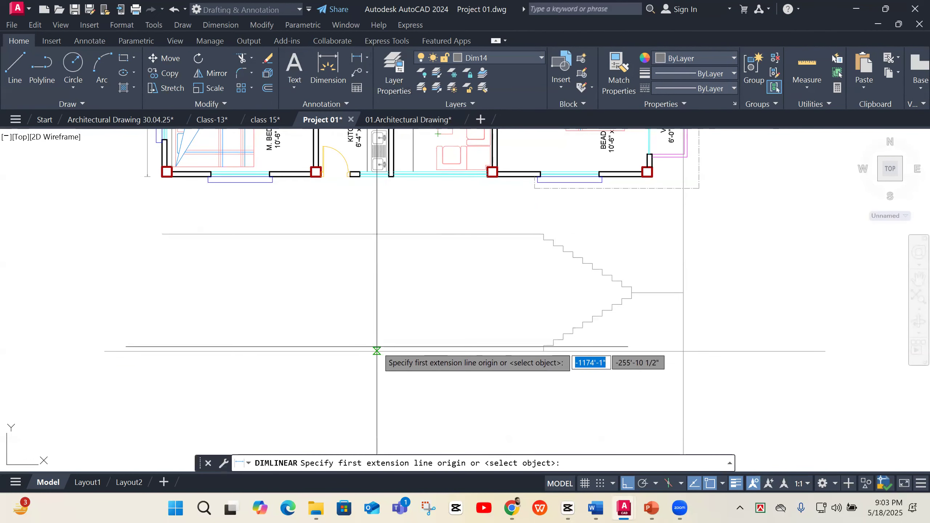
click(377, 351)
click(376, 234)
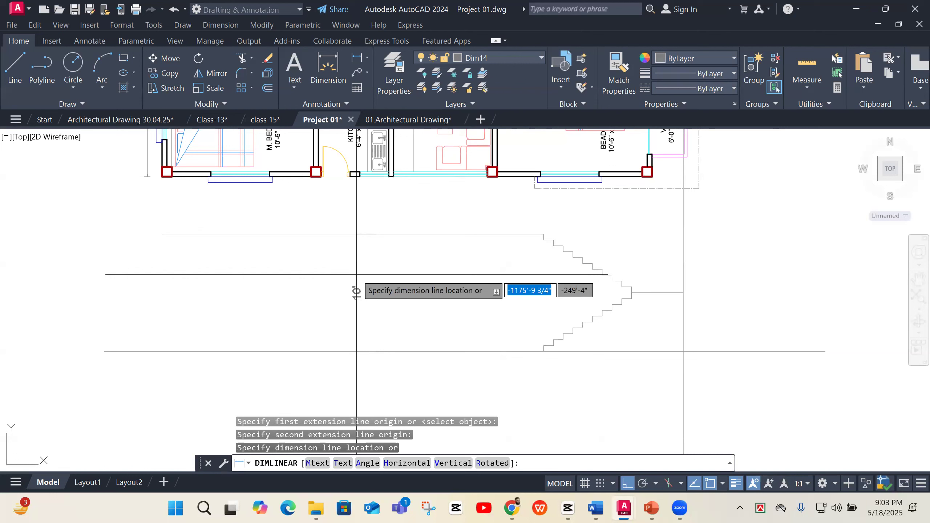
key(Escape)
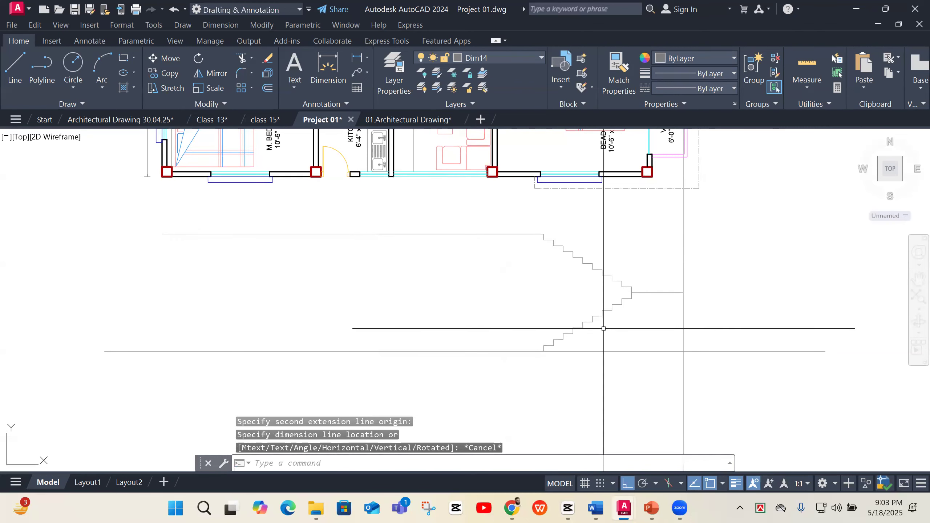
Draw the lower flight's sloped underside line from the foot of the first riser to the foot of the last riser
scroll(452, 312, down, 6)
scroll(494, 182, up, 4)
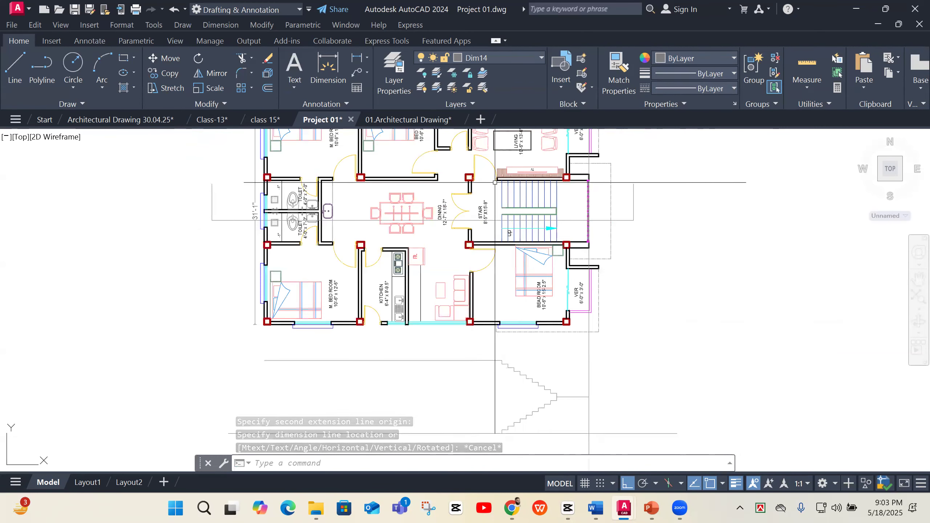
scroll(542, 355, down, 2)
scroll(541, 357, up, 4)
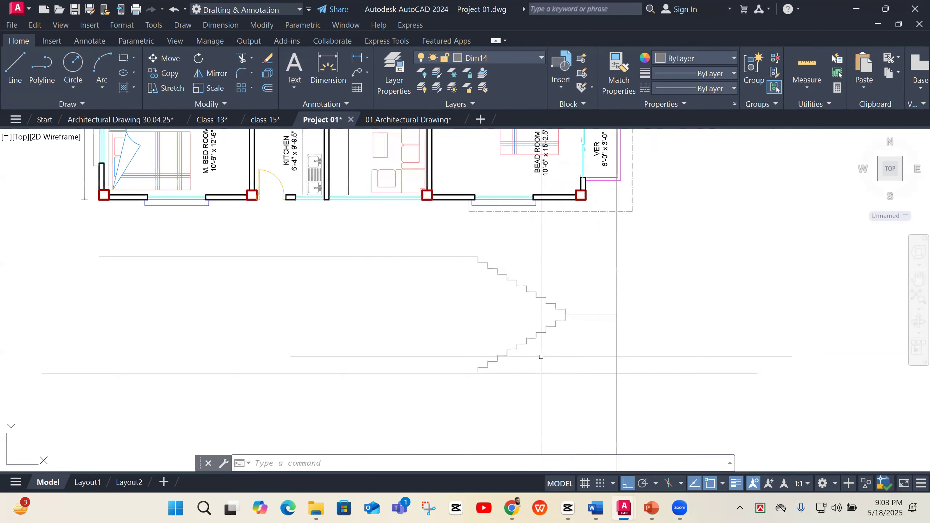
text(l)
key(Return)
scroll(491, 377, up, 2)
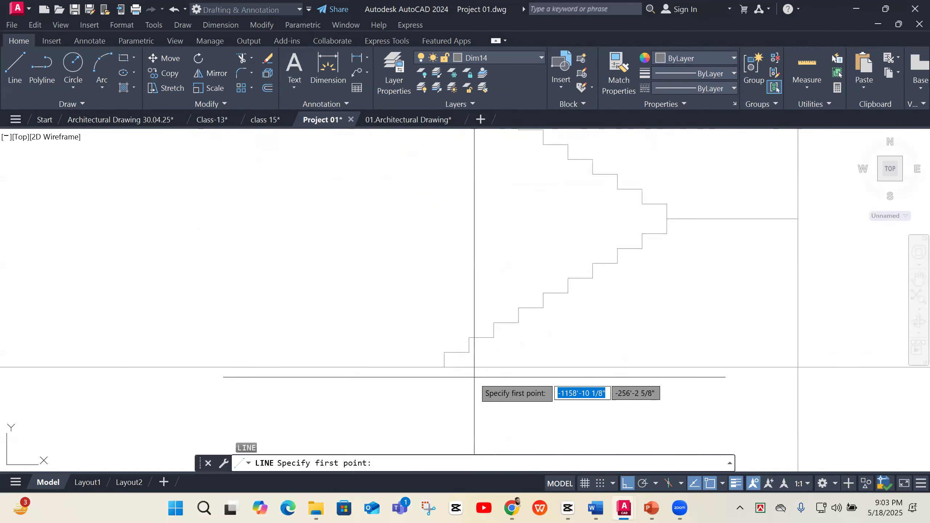
click(444, 367)
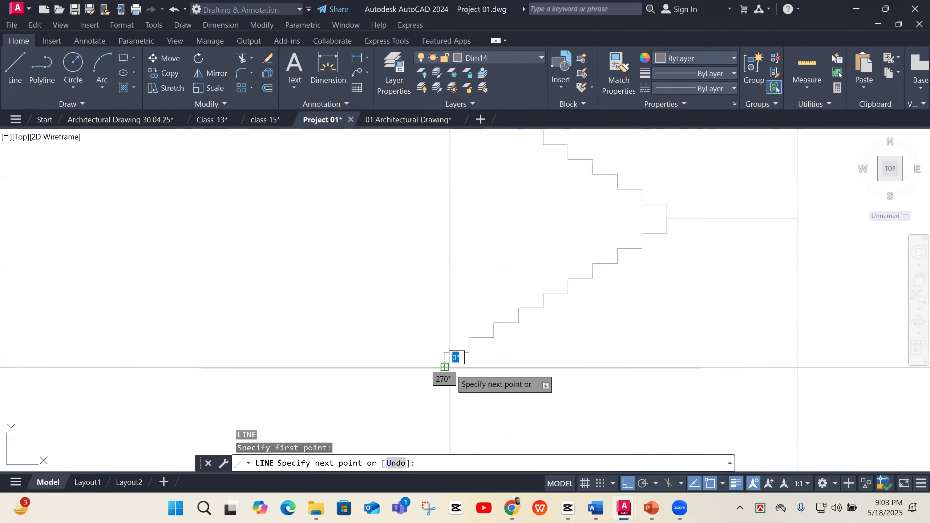
click(666, 234)
key(Return)
Draw the upper flight's sloped line from its first inner step corner to the foot of its top riser
key(Return)
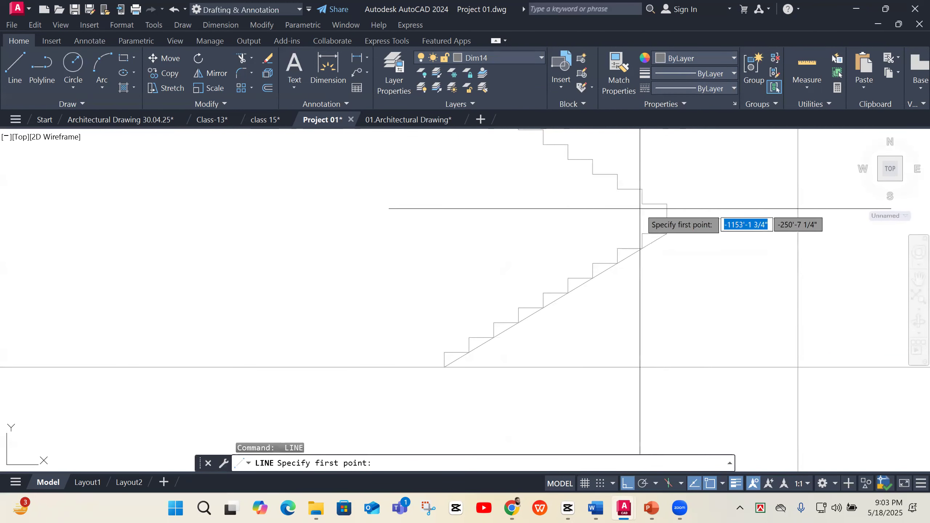
click(642, 204)
scroll(615, 220, down, 2)
scroll(514, 170, up, 2)
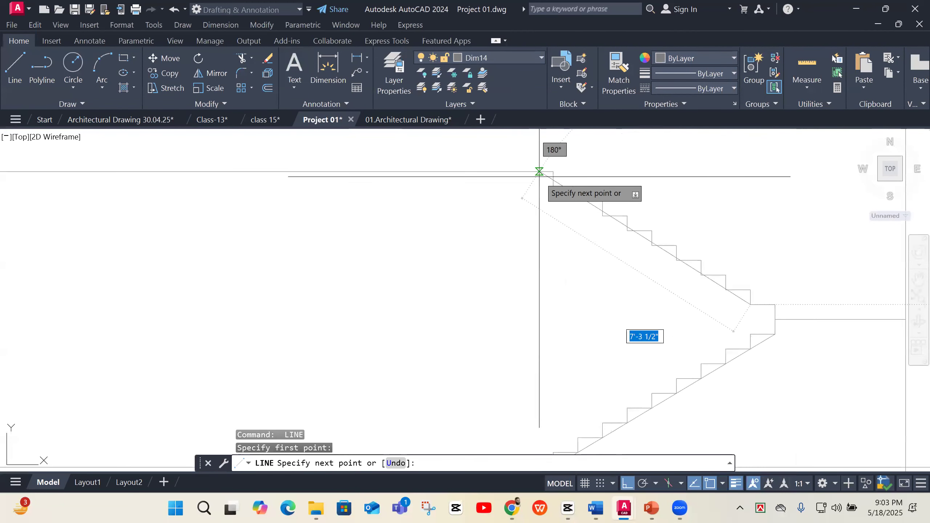
click(552, 186)
key(Return)
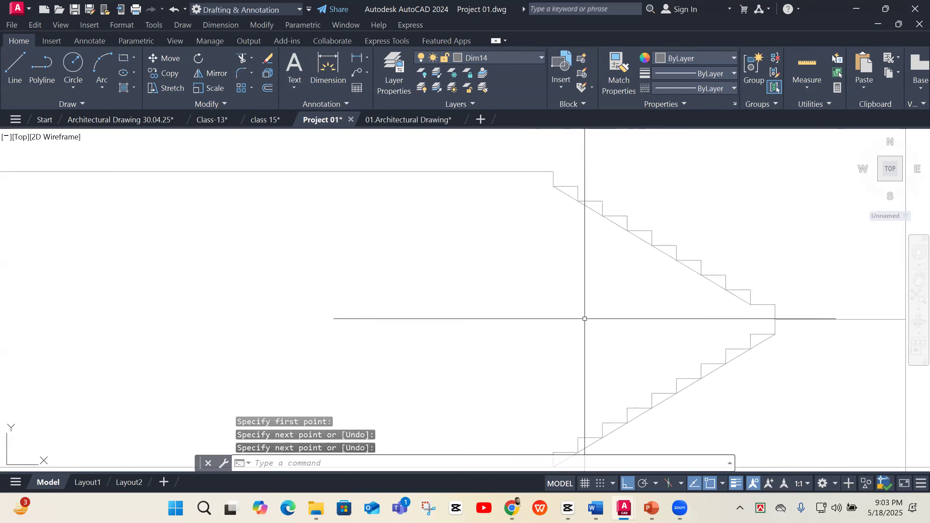
Offset the upper flight's sloped line and the upper floor line 6 inches to the underside
scroll(594, 317, down, 2)
text(o)
key(Return)
text(6)
key(Return)
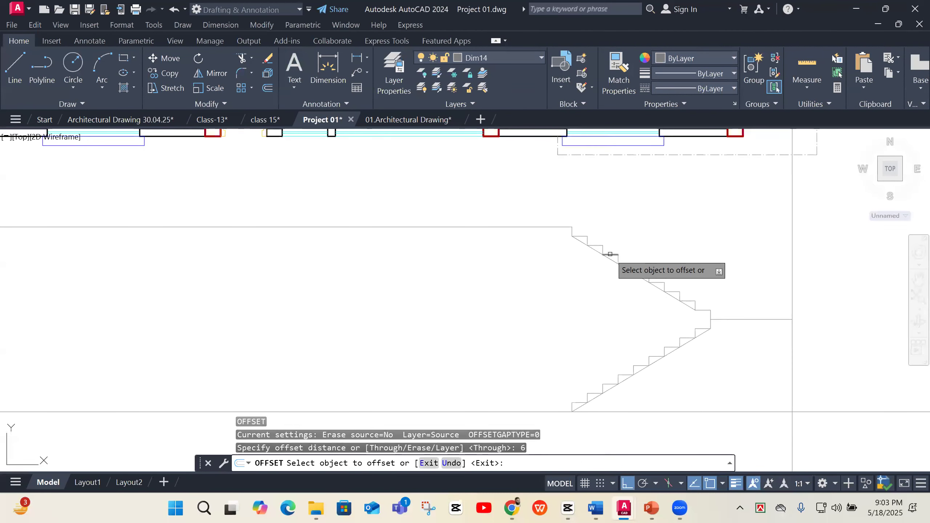
click(608, 256)
click(548, 298)
click(544, 229)
click(571, 264)
Offset the landing line, the lower flight's sloped line and the base line 6 inches to their undersides
click(751, 324)
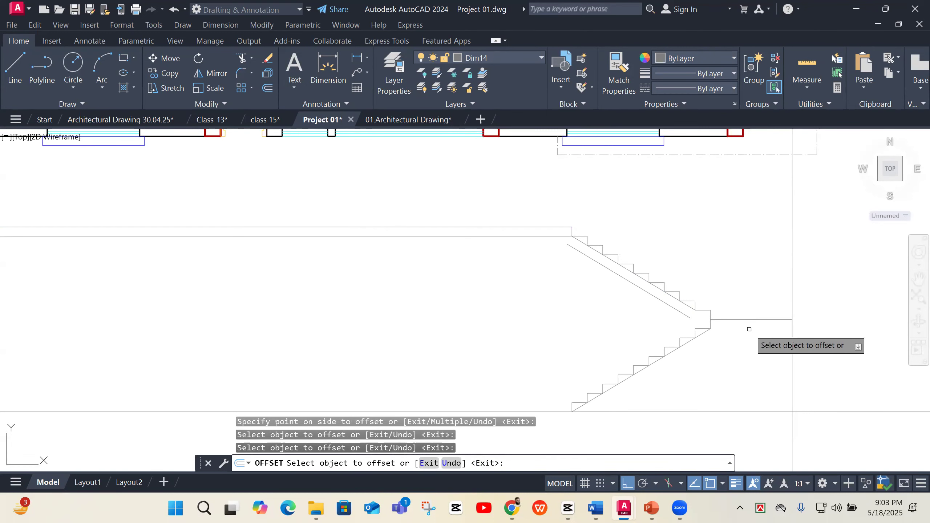
click(748, 320)
click(705, 339)
click(688, 342)
click(696, 352)
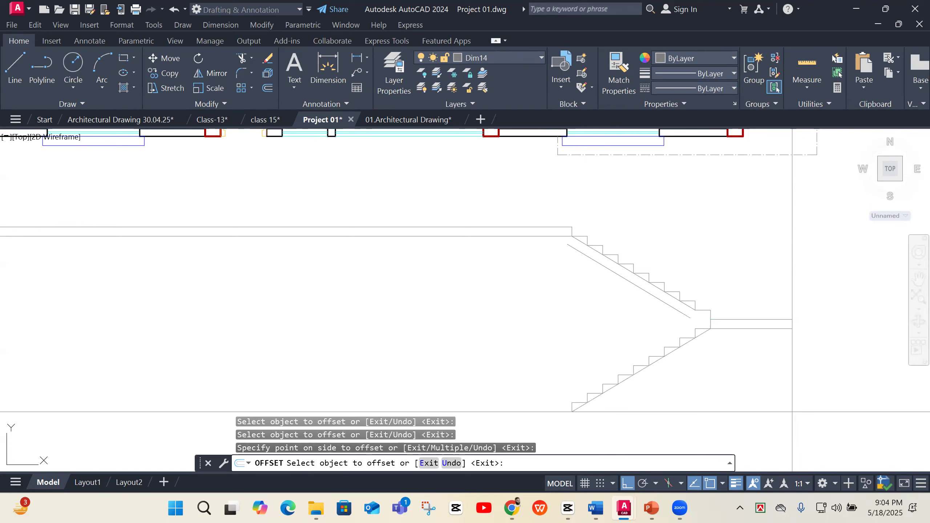
scroll(727, 317, down, 2)
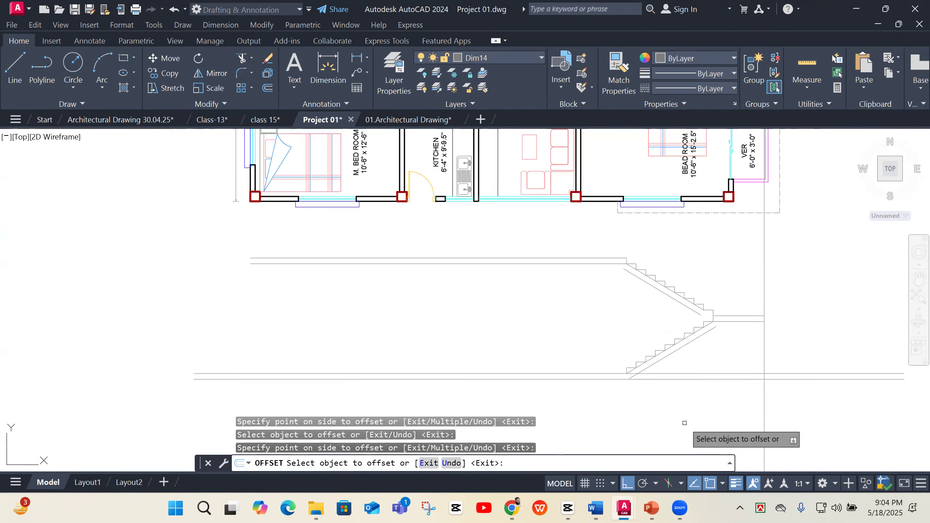
Fillet the lower flight's offset line with the lower base line, and the first riser with the upper base line, into sharp corners
key(Return)
text(f)
key(Return)
click(658, 360)
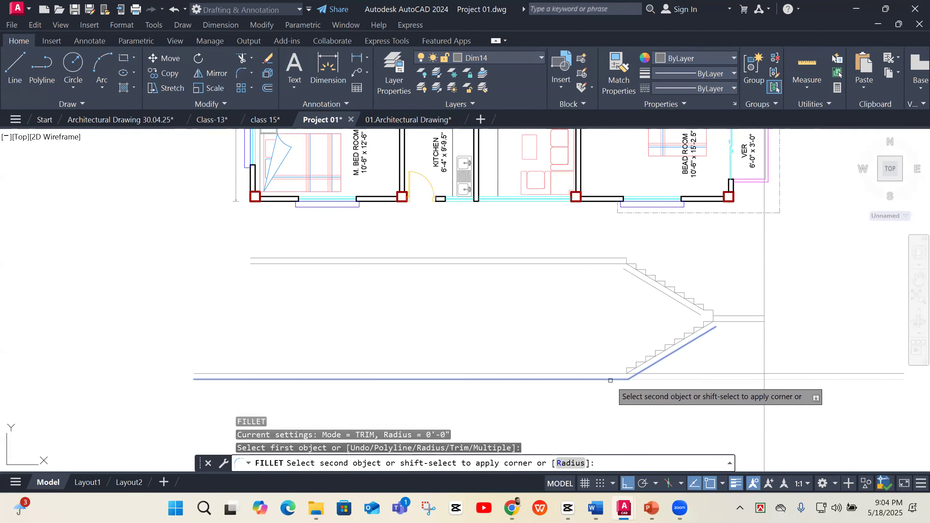
click(618, 375)
scroll(622, 375, up, 5)
key(Return)
click(613, 352)
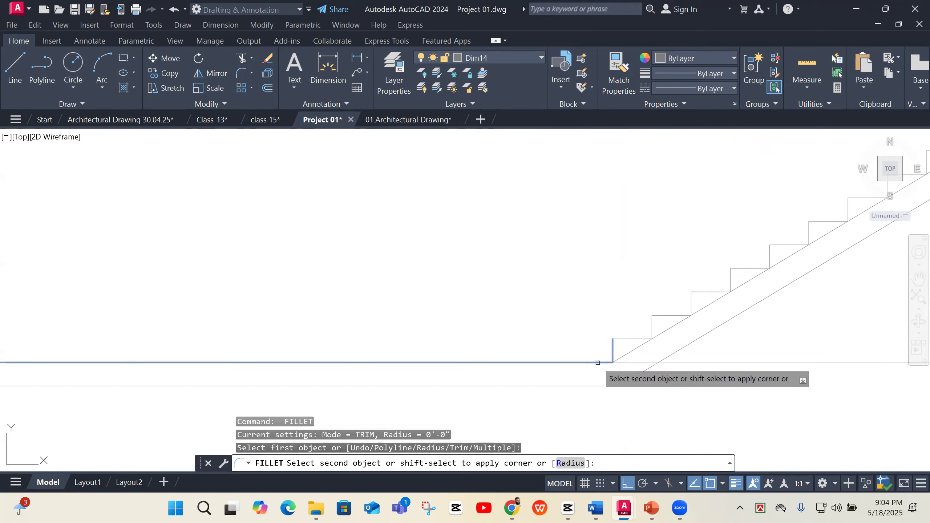
click(596, 363)
Fillet the landing's underside line with the lower flight's underside line into a sharp corner
scroll(527, 397, down, 6)
scroll(655, 331, up, 2)
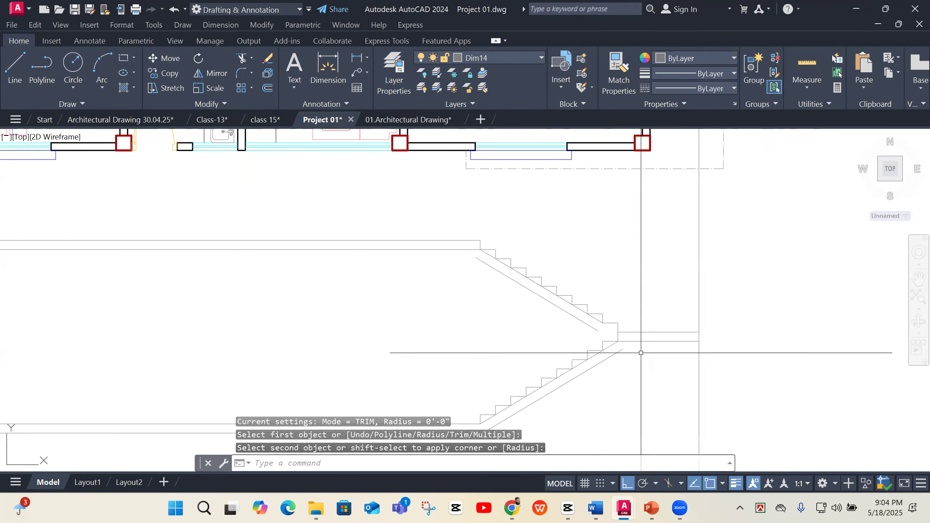
key(Return)
click(674, 342)
click(617, 355)
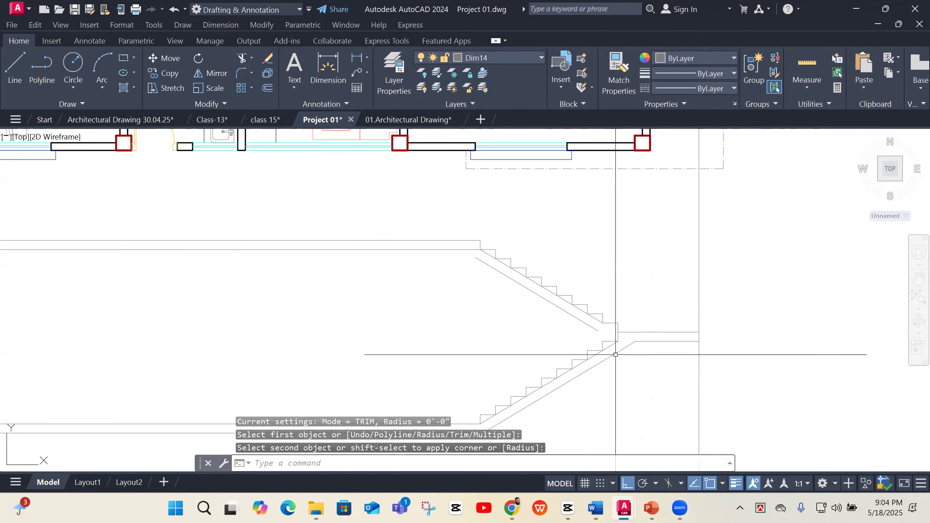
key(Return)
key(Escape)
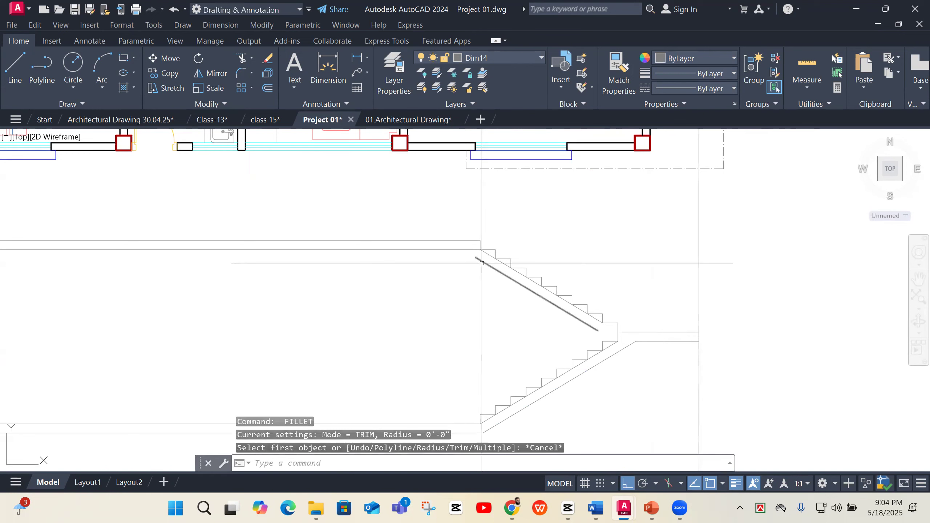
Extend the lower end of the upper flight's underside line to the landing
text(ex)
key(Return)
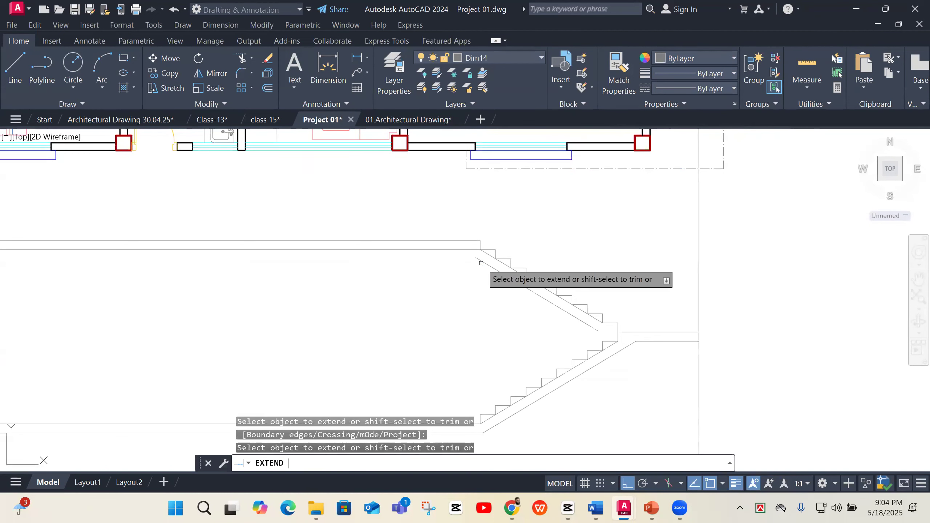
click(591, 327)
key(Return)
Erase the original sloped lines running through the step corners of both flights
click(601, 320)
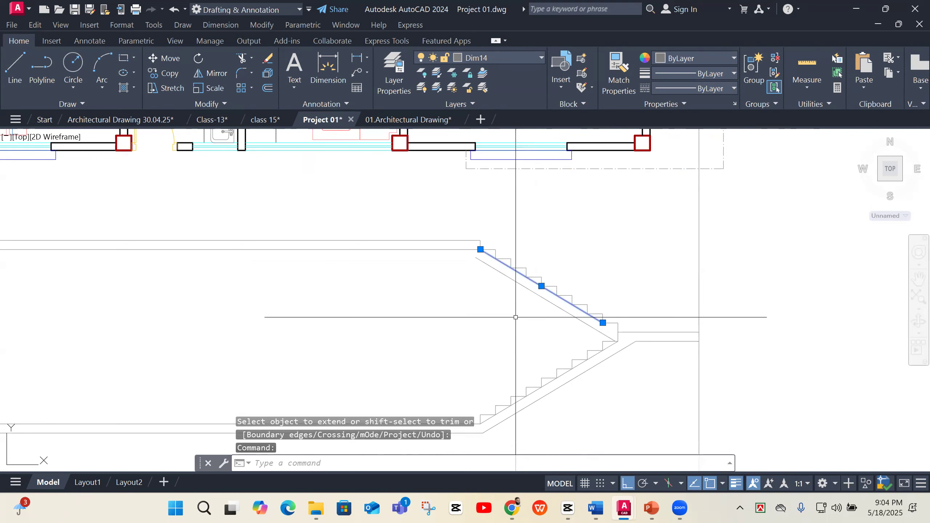
text(e)
key(Return)
key(Return)
Extend the upper end of the upper flight's underside line to the underside of the upper floor slab
text(ex)
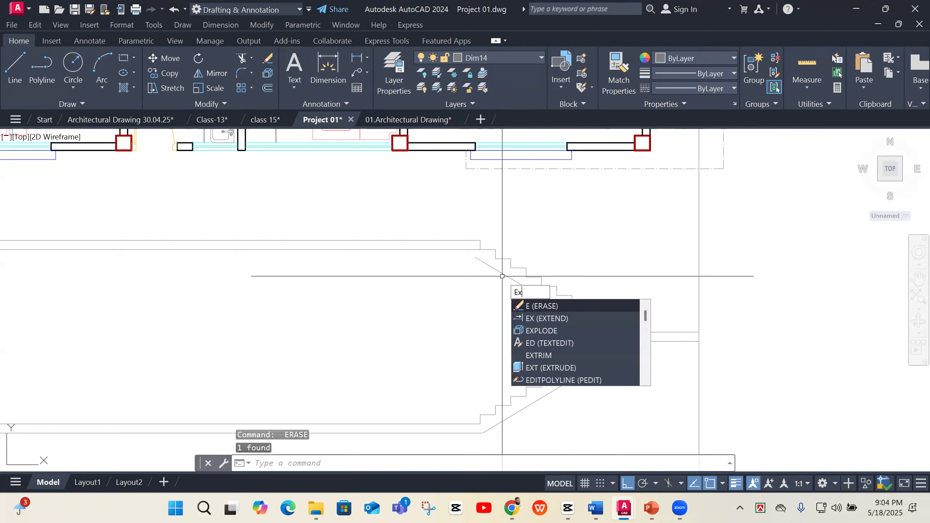
key(Return)
click(488, 264)
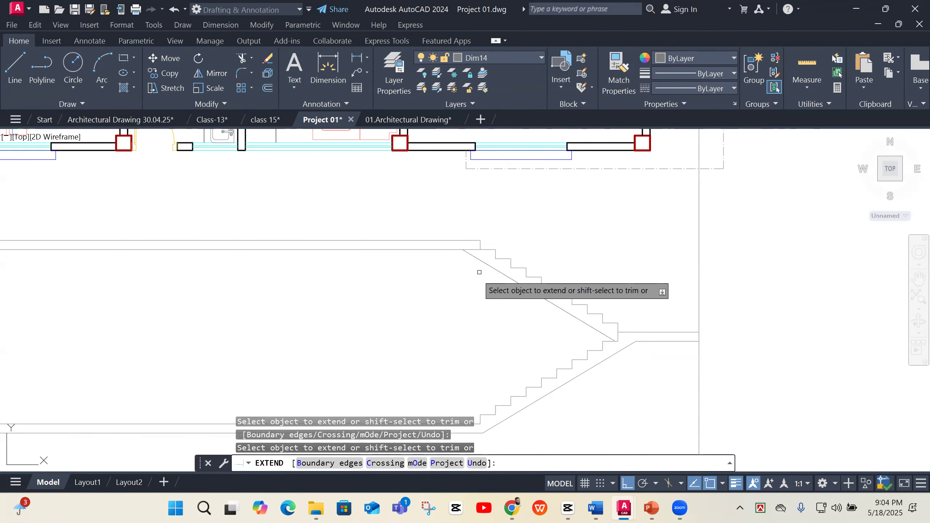
key(Return)
Examine the floor plan's stair treads and section line against the stair section drawn below the plan
scroll(569, 381, down, 2)
scroll(569, 194, up, 1)
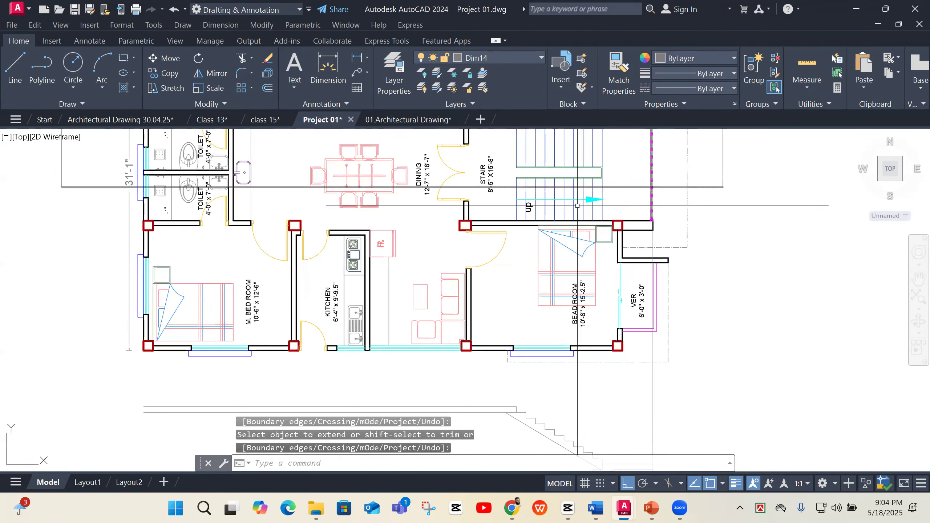
scroll(540, 180, down, 2)
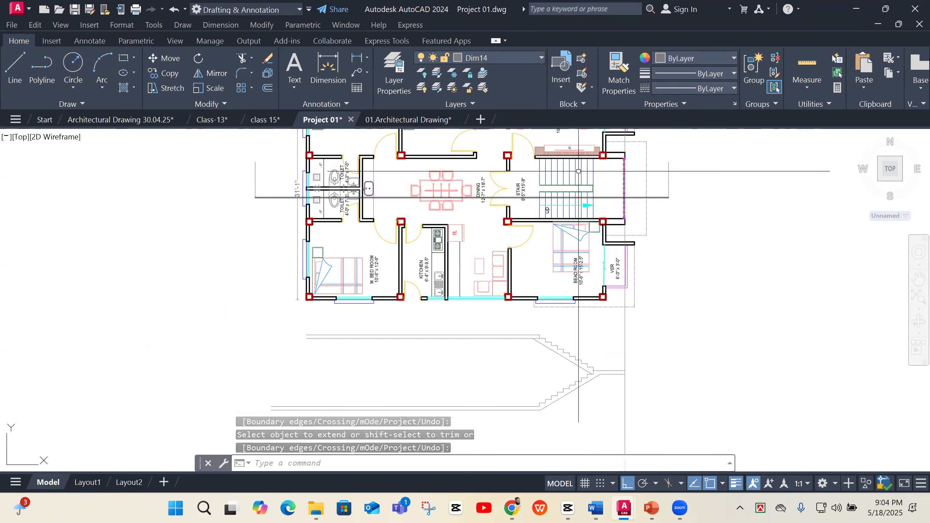
click(607, 167)
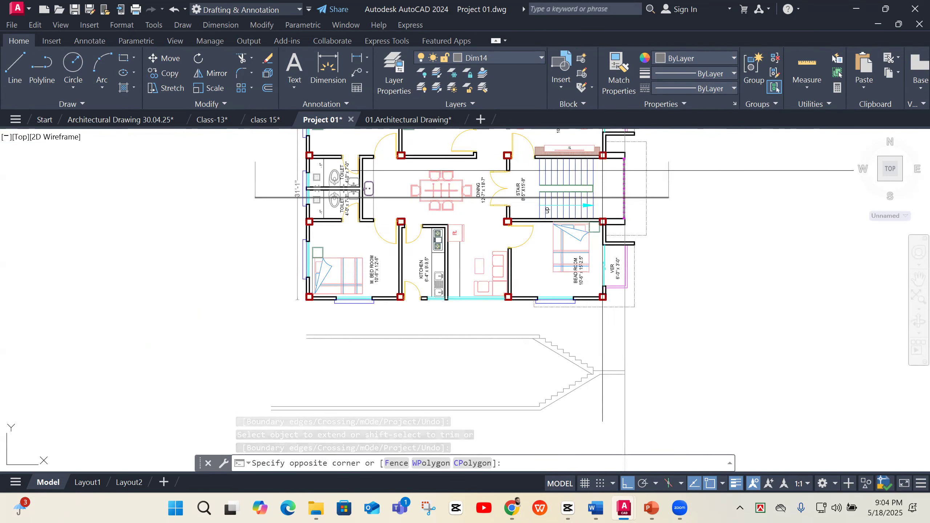
click(528, 172)
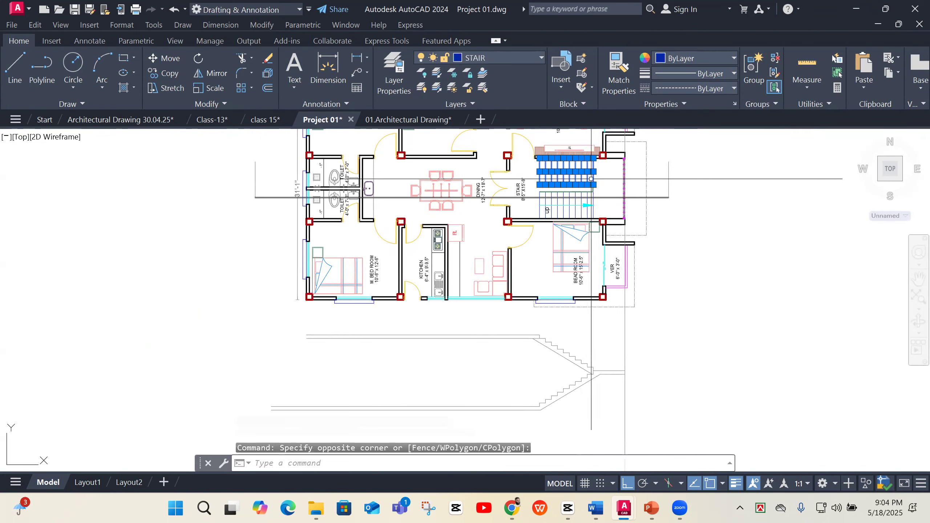
key(Escape)
scroll(564, 384, up, 2)
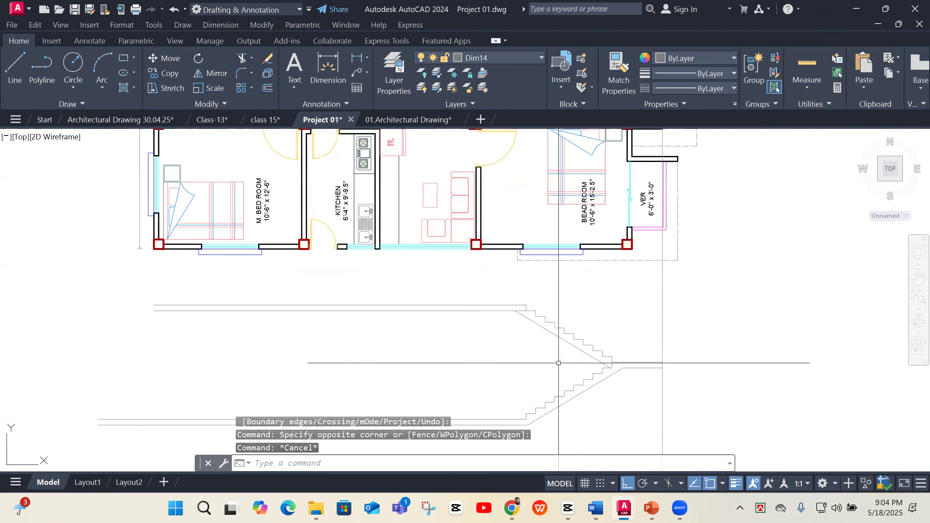
scroll(613, 357, down, 2)
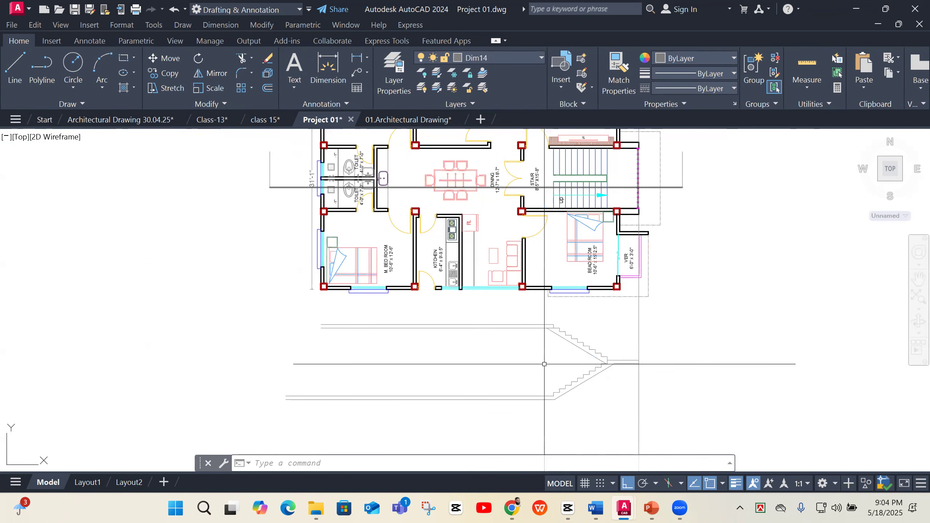
scroll(727, 398, down, 2)
scroll(655, 306, up, 2)
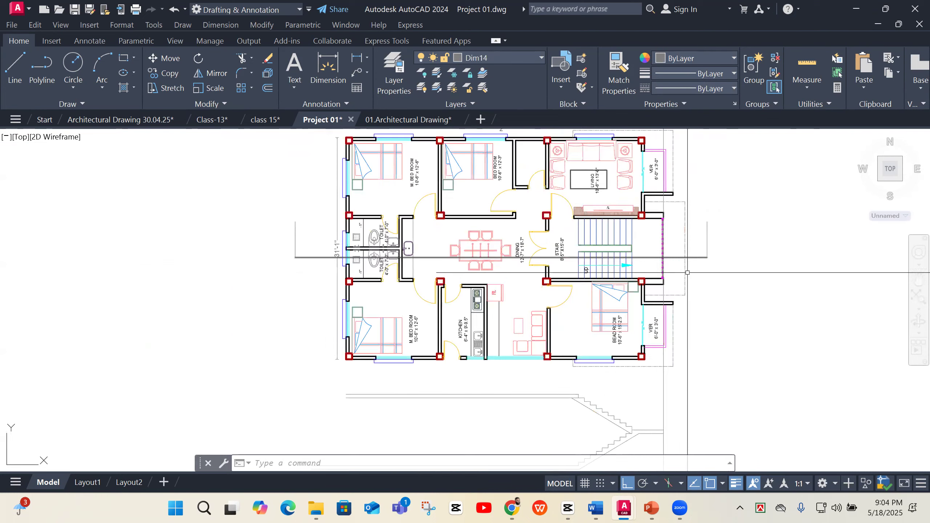
Draw a column-wide rectangle between the two outer stair columns on the floor plan
scroll(637, 281, up, 4)
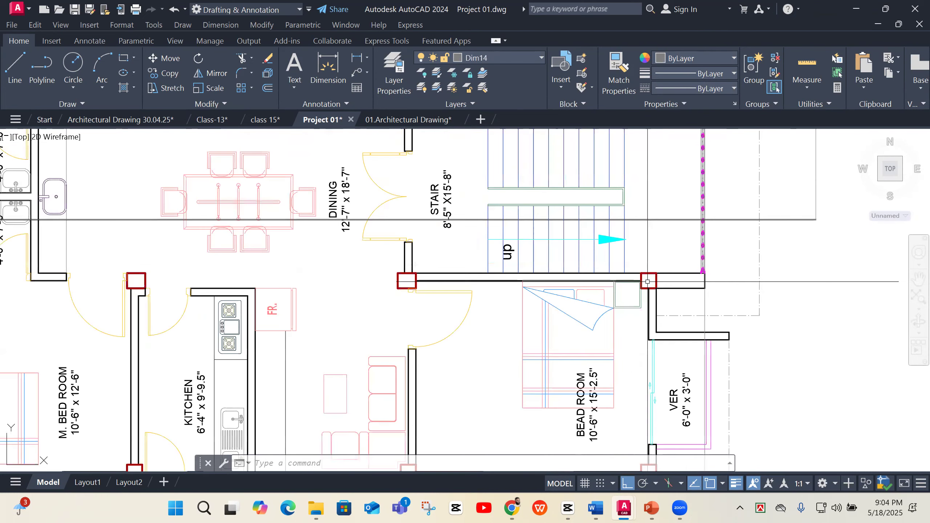
scroll(637, 282, down, 2)
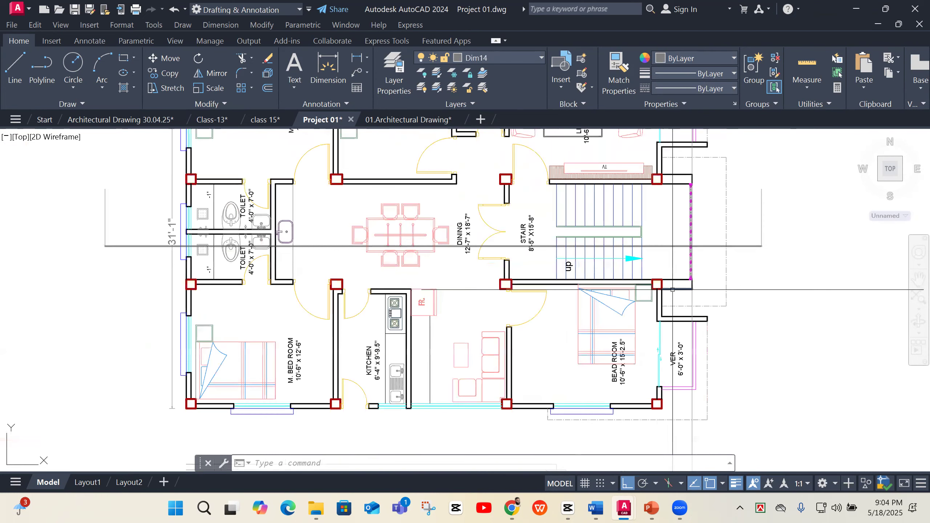
click(124, 58)
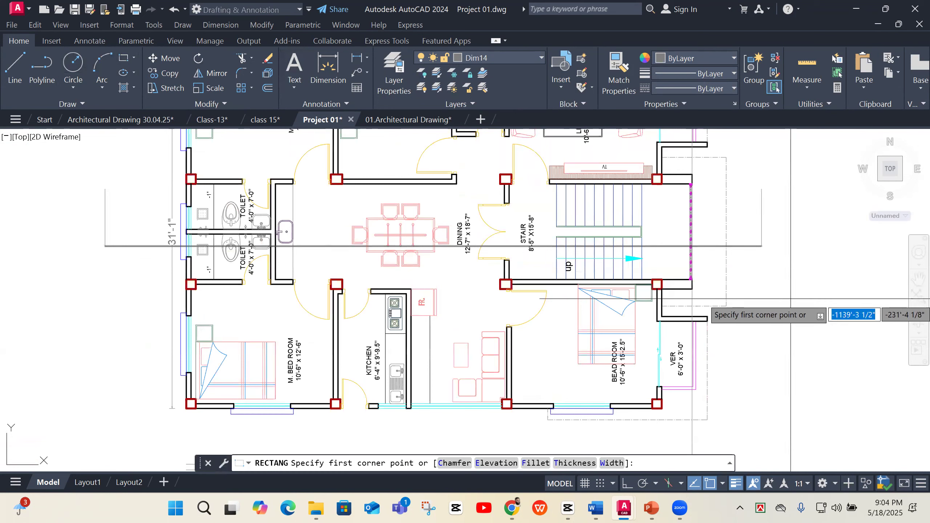
click(657, 179)
click(662, 279)
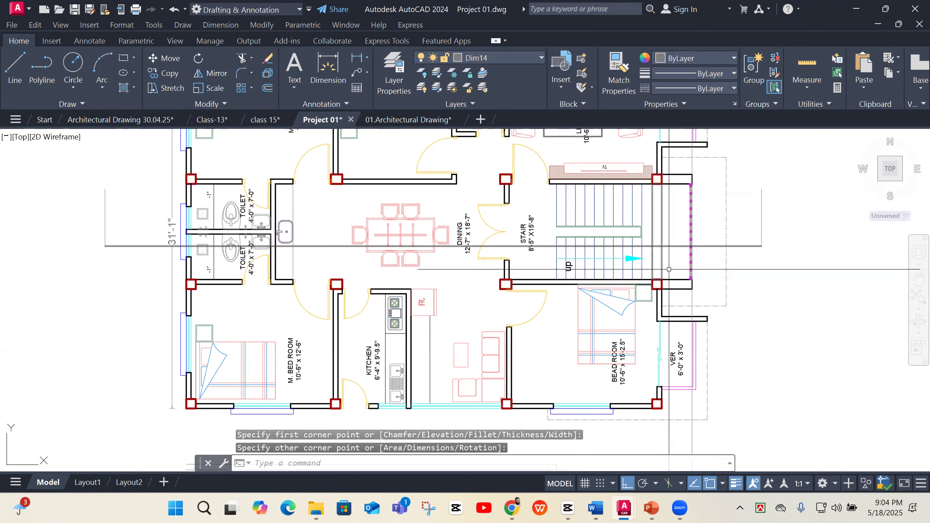
Move the rectangle between the stair columns outward to align with the landing's outer edge
click(662, 264)
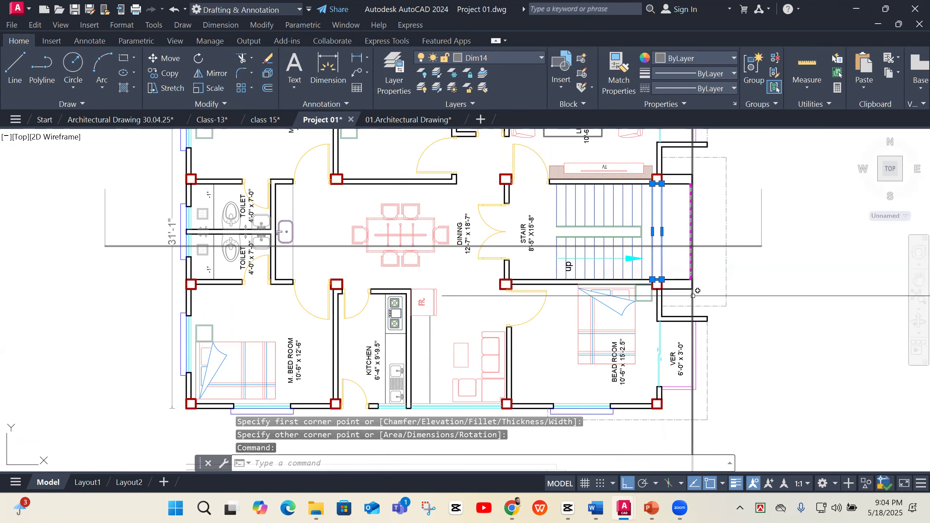
text(m)
key(Return)
scroll(695, 290, up, 4)
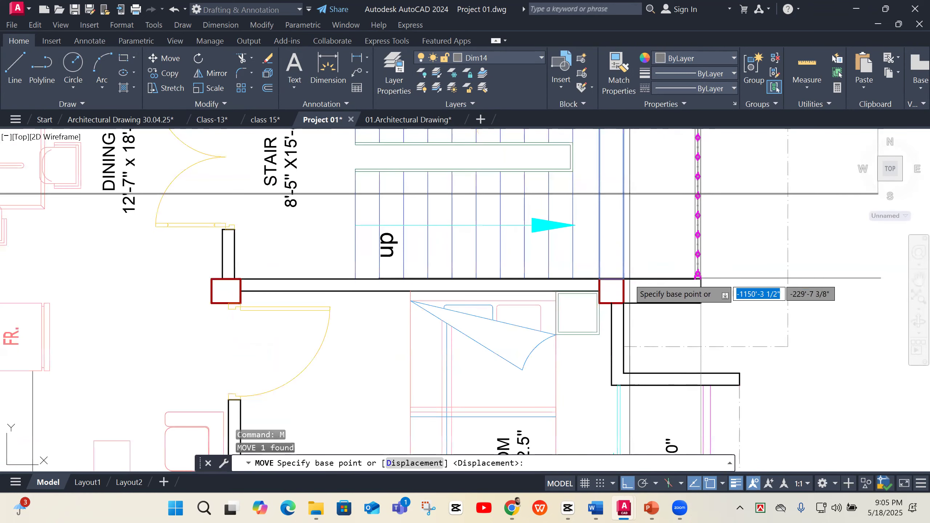
click(646, 271)
scroll(715, 286, up, 4)
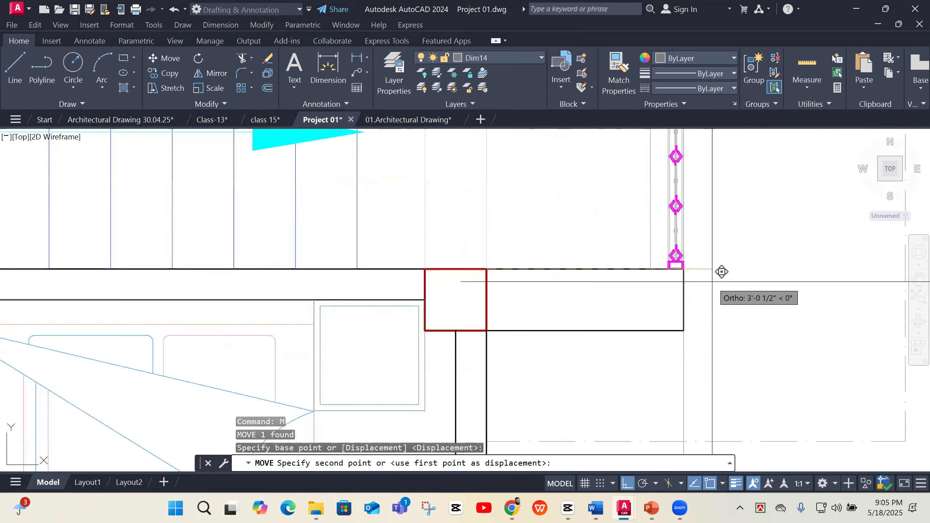
click(694, 259)
Draw a rectangle over the stair's lower wall projection, from the column's inner corner to the wall's outer end
scroll(647, 313, down, 5)
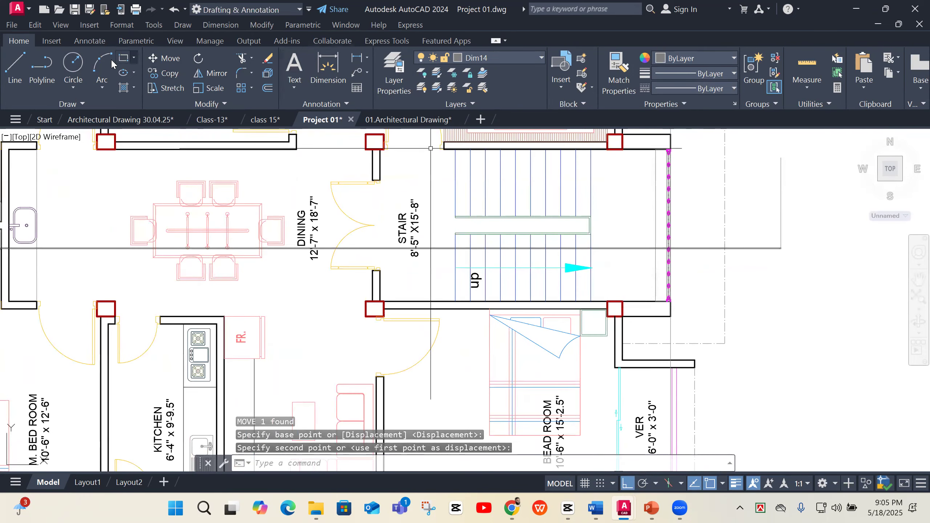
click(124, 57)
scroll(673, 290, up, 3)
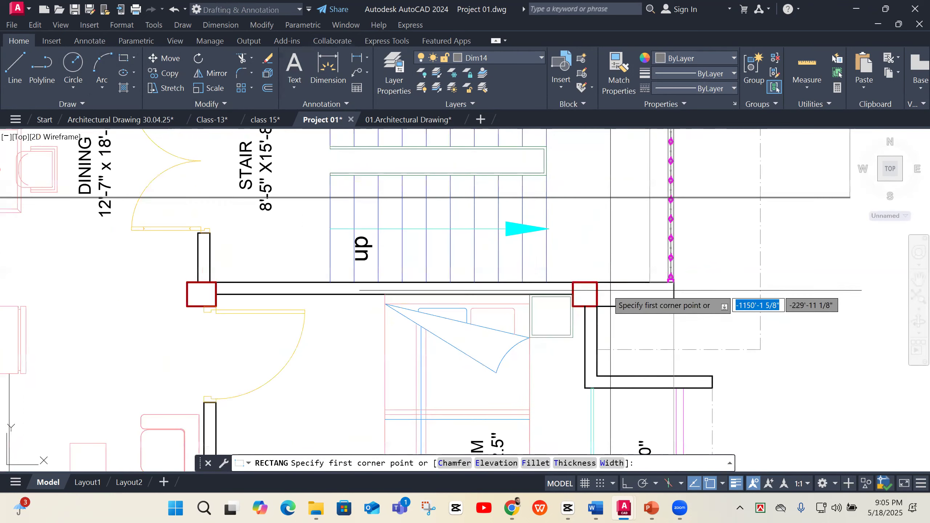
click(597, 282)
click(673, 307)
scroll(697, 329, down, 2)
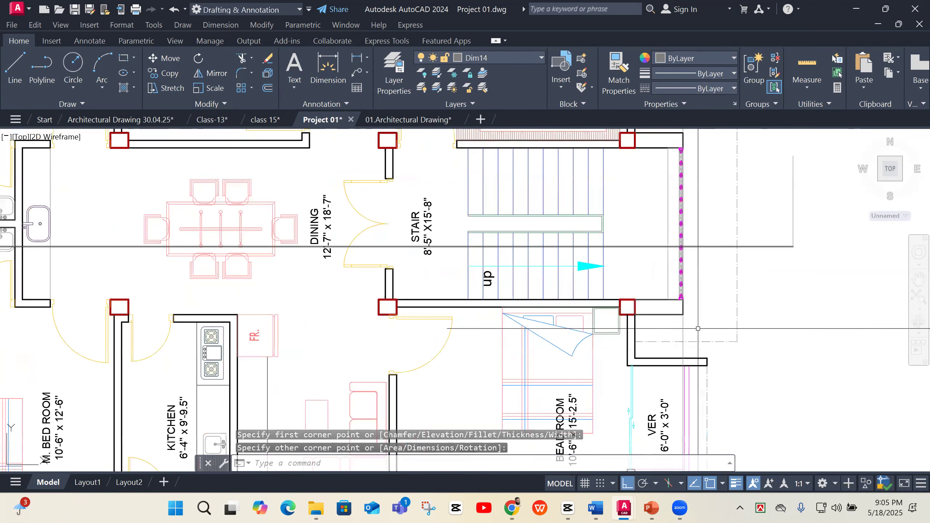
Draw a matching rectangle over the stair's upper wall projection, from the column to the wall's outer end
scroll(622, 143, up, 1)
scroll(622, 216, down, 1)
scroll(623, 161, up, 3)
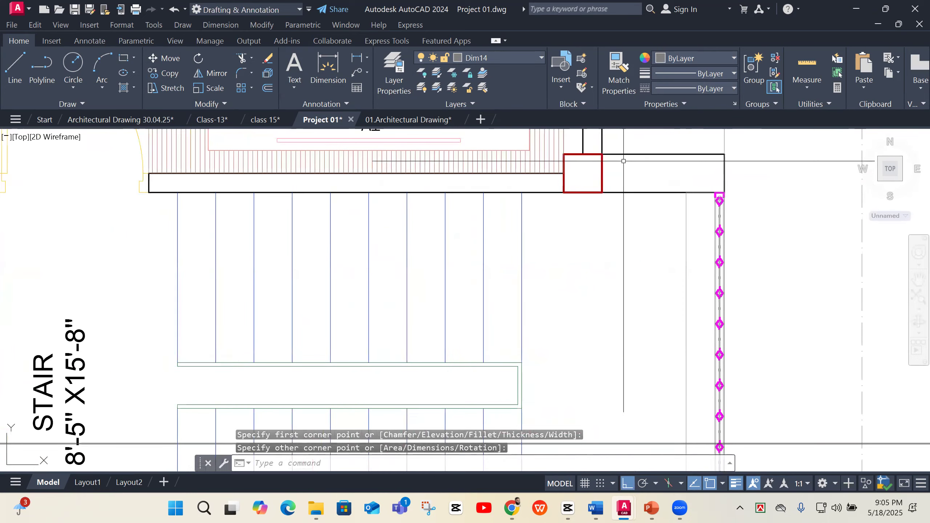
key(Return)
click(602, 154)
scroll(751, 192, up, 3)
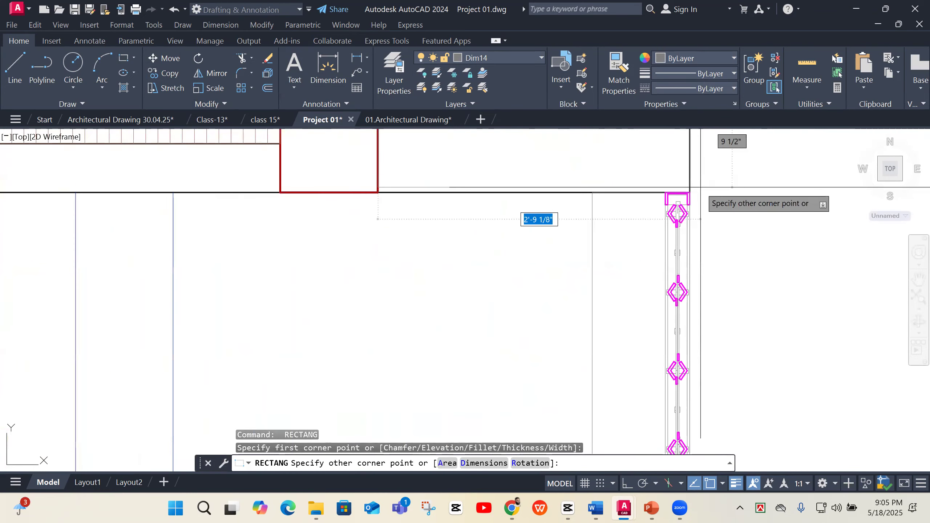
click(700, 187)
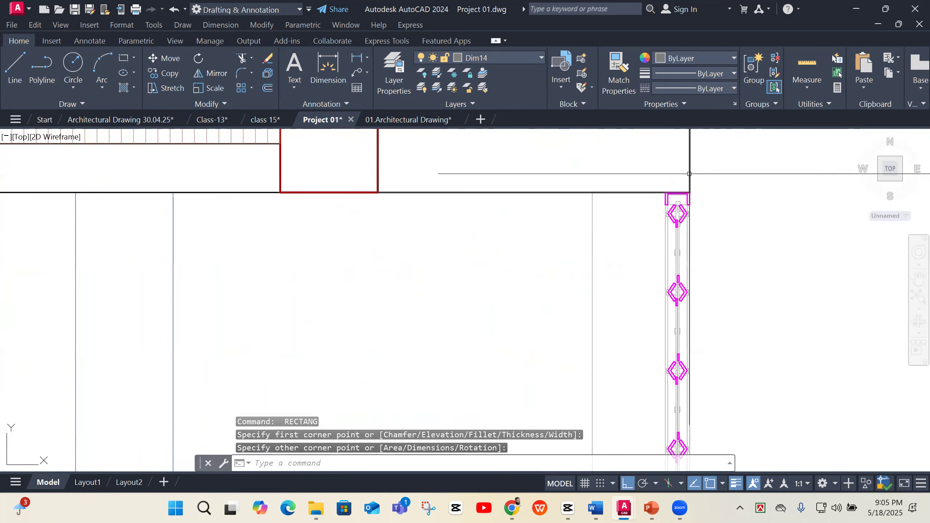
Set the three beam rectangles around the stair landing to Green with a 1.06 mm lineweight
click(689, 174)
scroll(691, 233, down, 6)
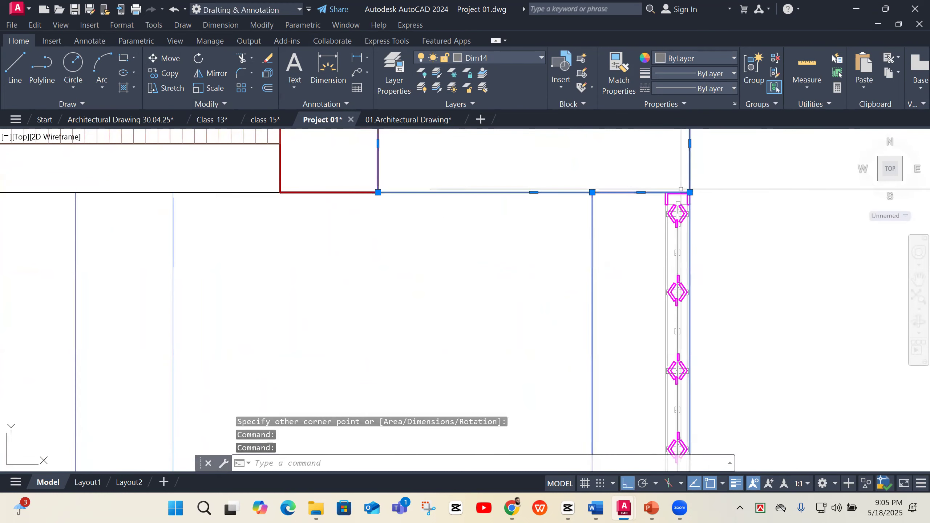
scroll(645, 361, up, 3)
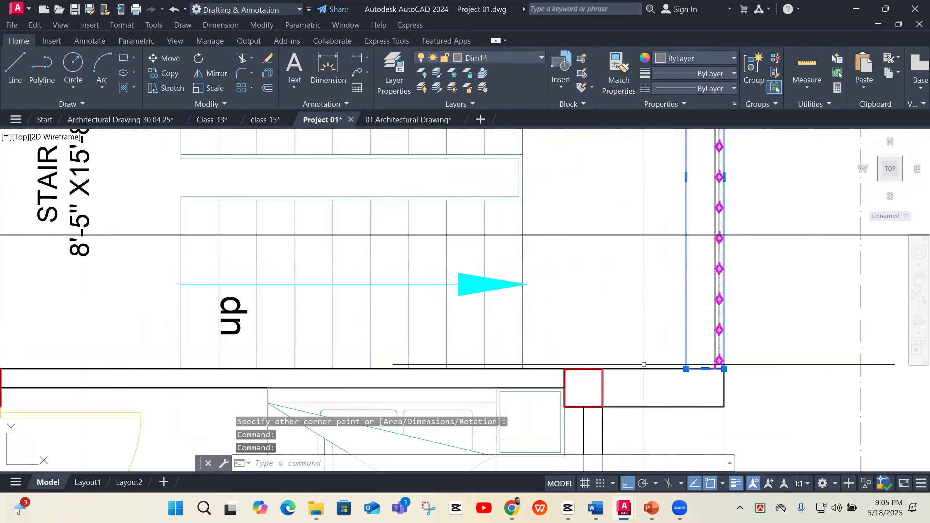
click(644, 368)
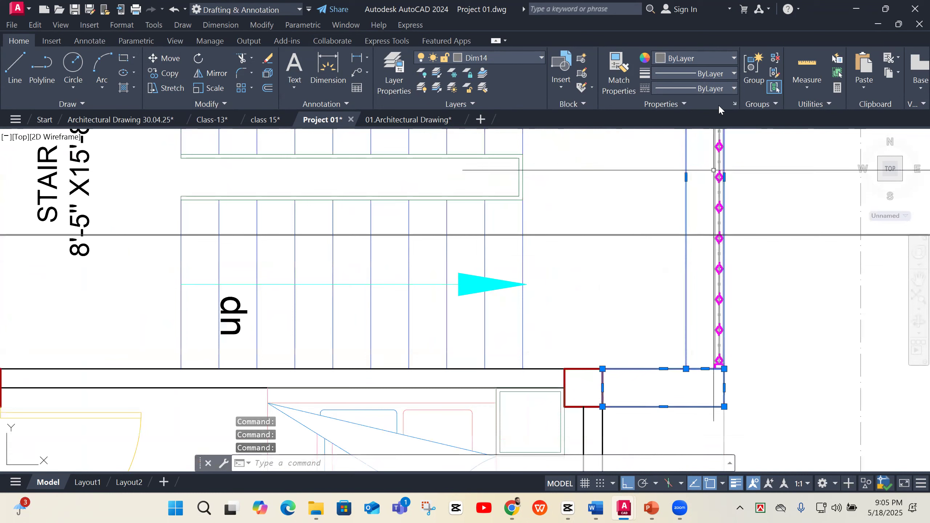
click(696, 57)
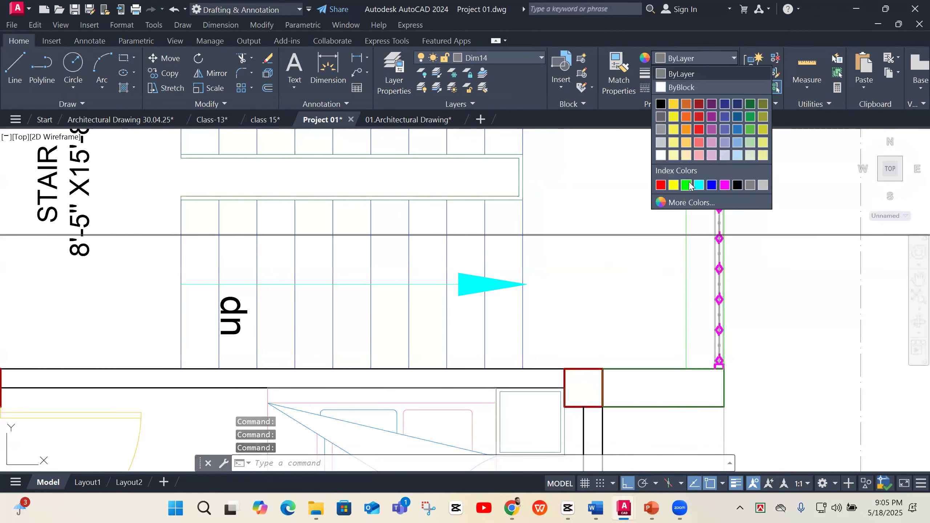
click(686, 185)
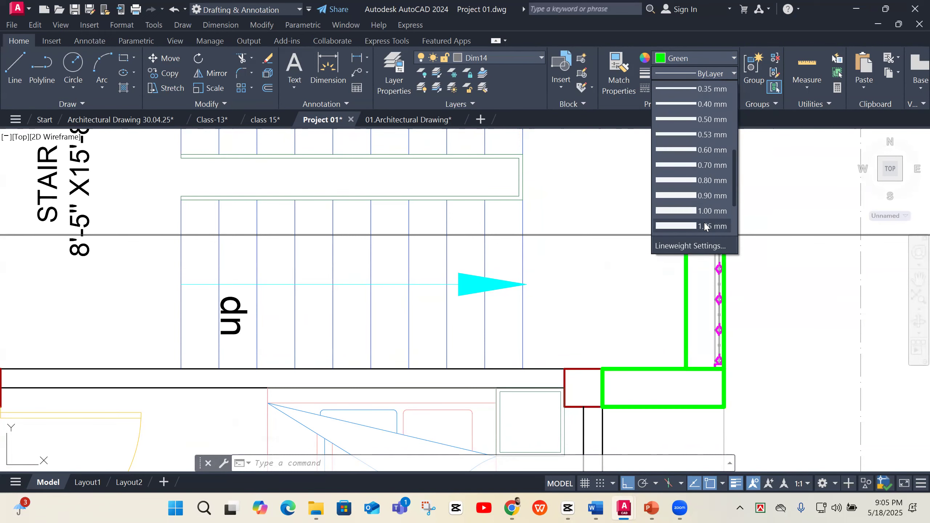
click(705, 226)
scroll(696, 293, down, 8)
key(Escape)
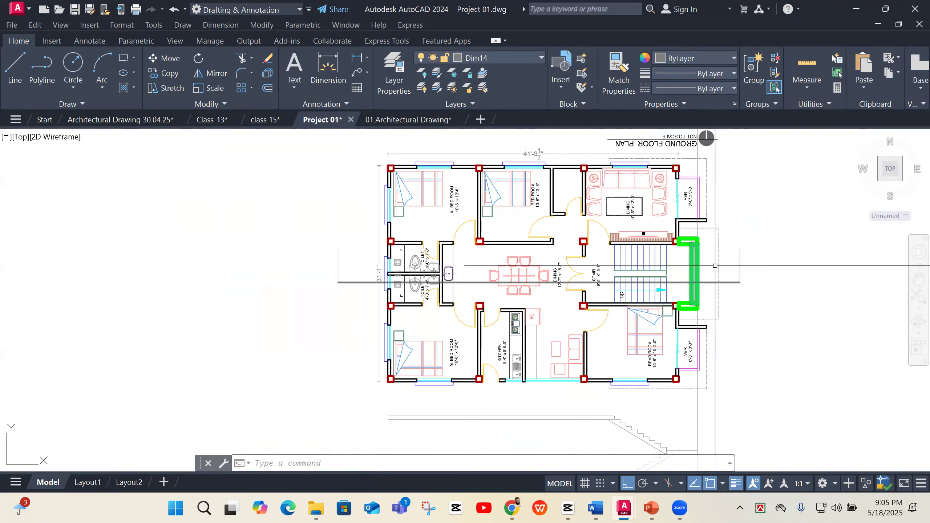
Offset the landing's top line in the stair section 15 inches downward for the beam's underside
scroll(738, 314, up, 2)
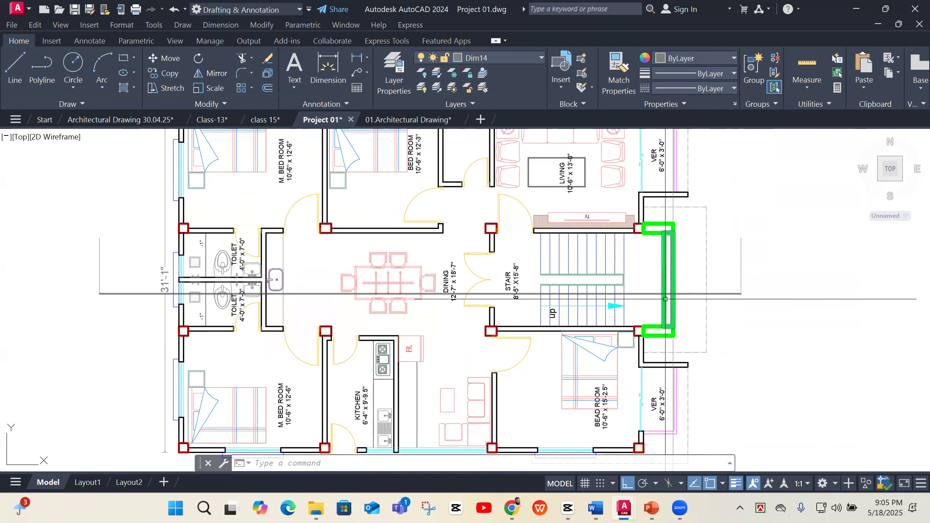
scroll(669, 299, down, 4)
scroll(668, 337, up, 4)
scroll(673, 320, down, 3)
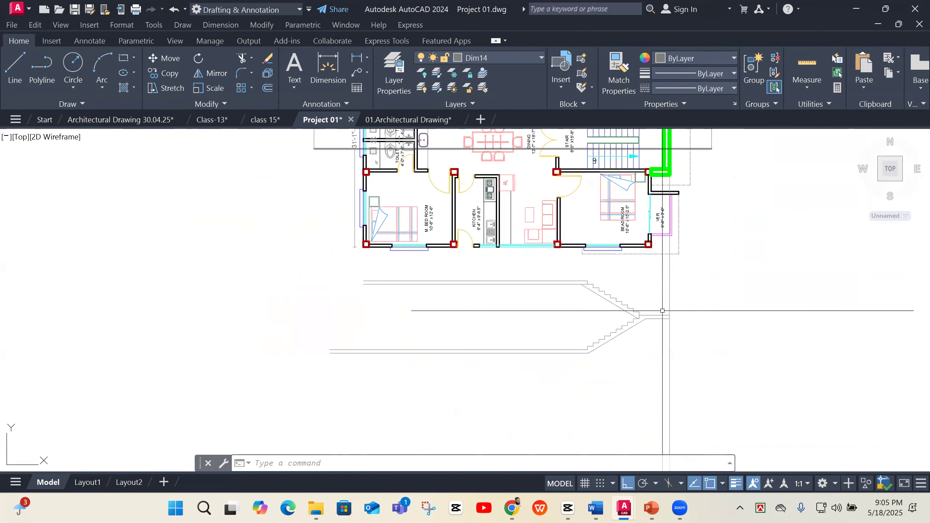
scroll(696, 264, down, 2)
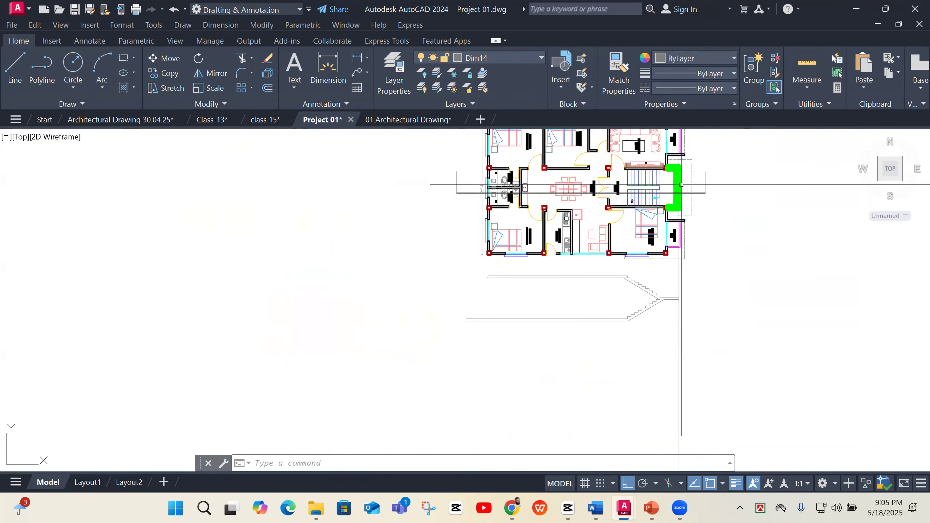
scroll(682, 184, up, 2)
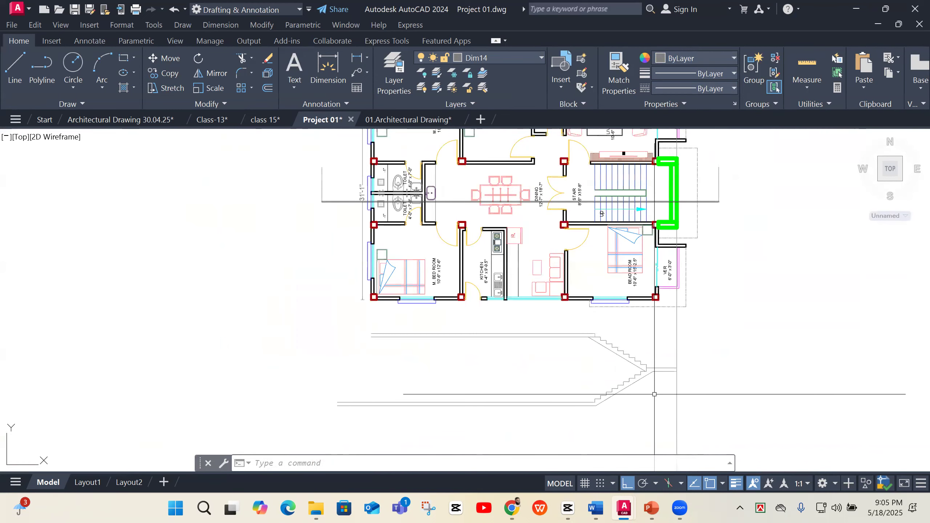
scroll(654, 394, up, 4)
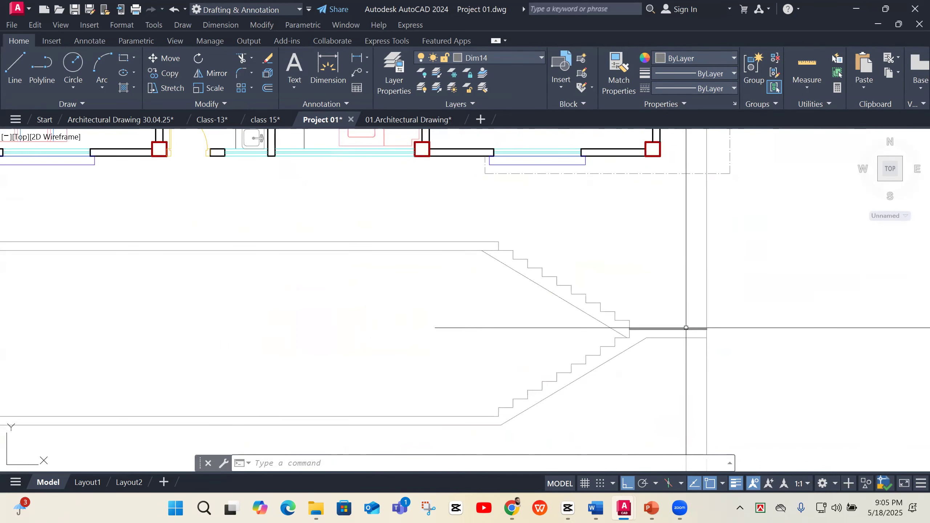
scroll(754, 332, down, 2)
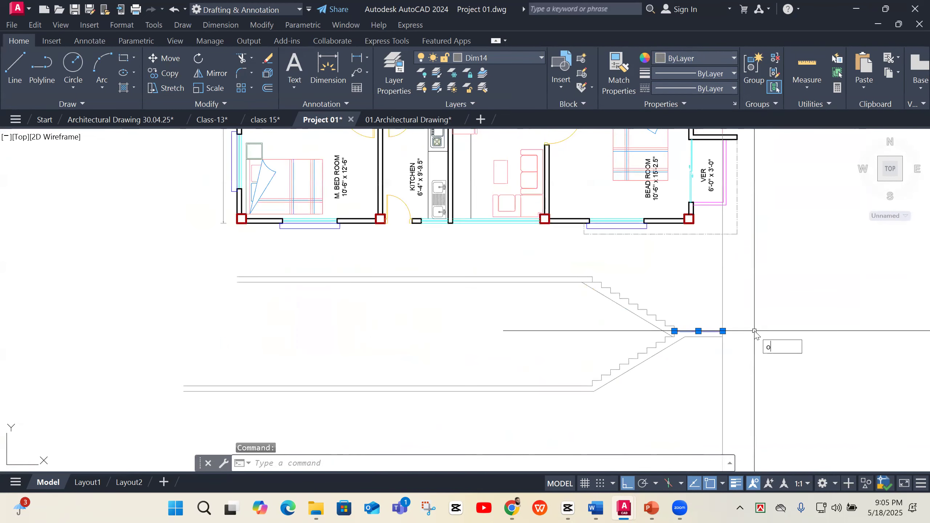
key(Return)
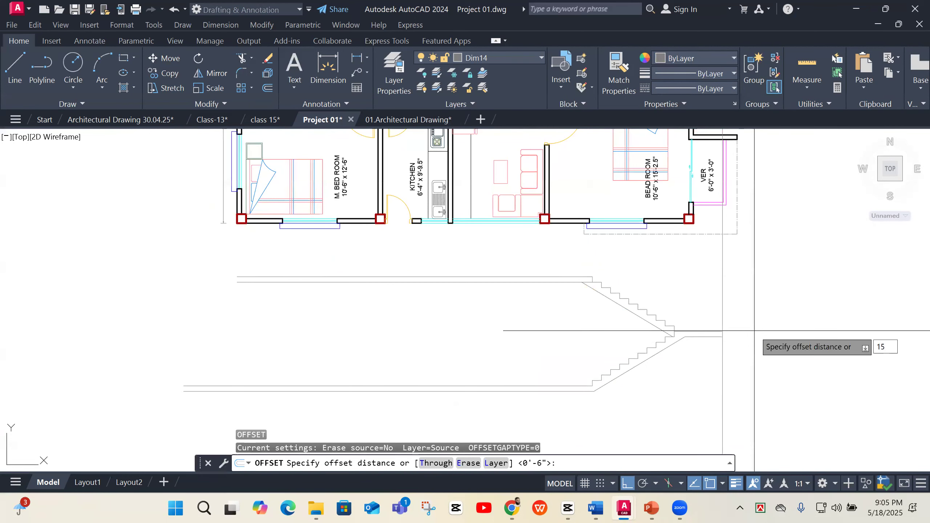
text(15)
key(Return)
click(716, 337)
click(749, 366)
key(Return)
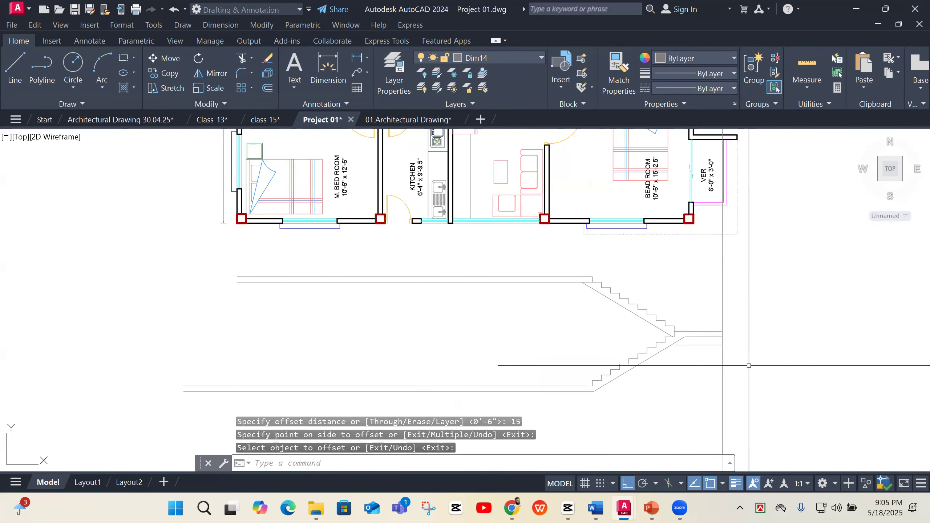
Copy the vertical construction line at the landing's outer edge to the inner edge of the green beam in the plan
scroll(749, 366, down, 4)
scroll(748, 320, up, 6)
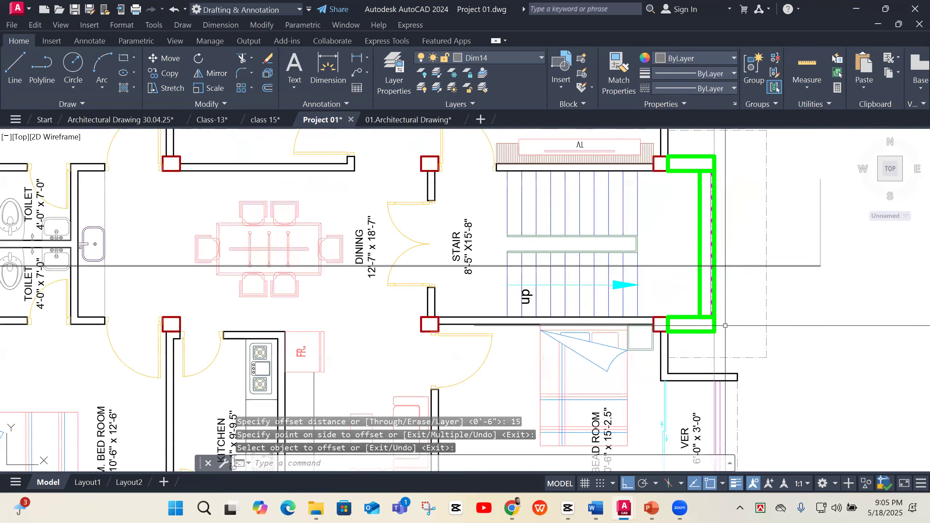
click(713, 343)
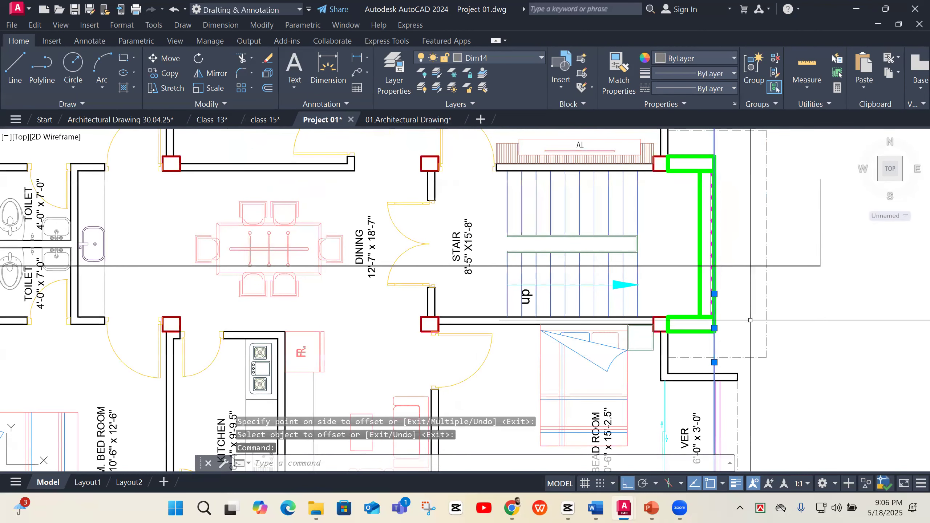
key(Return)
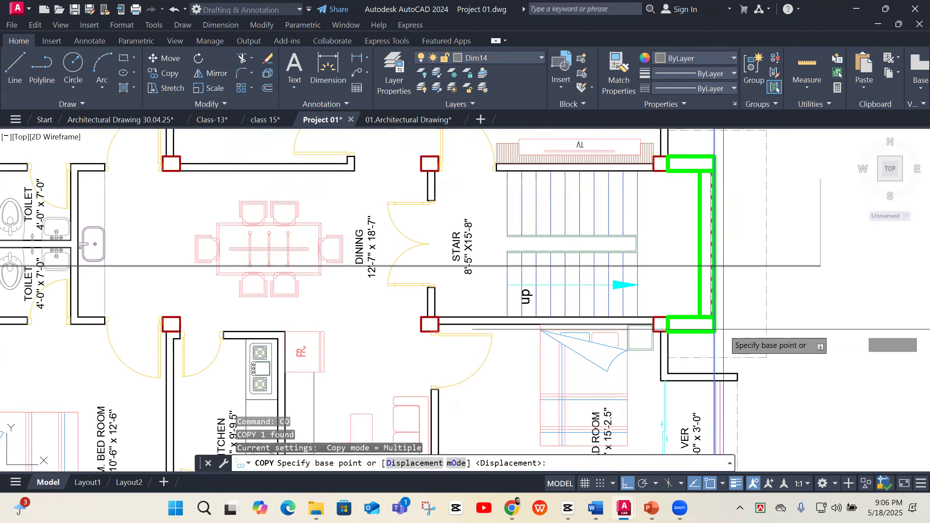
click(714, 328)
click(703, 292)
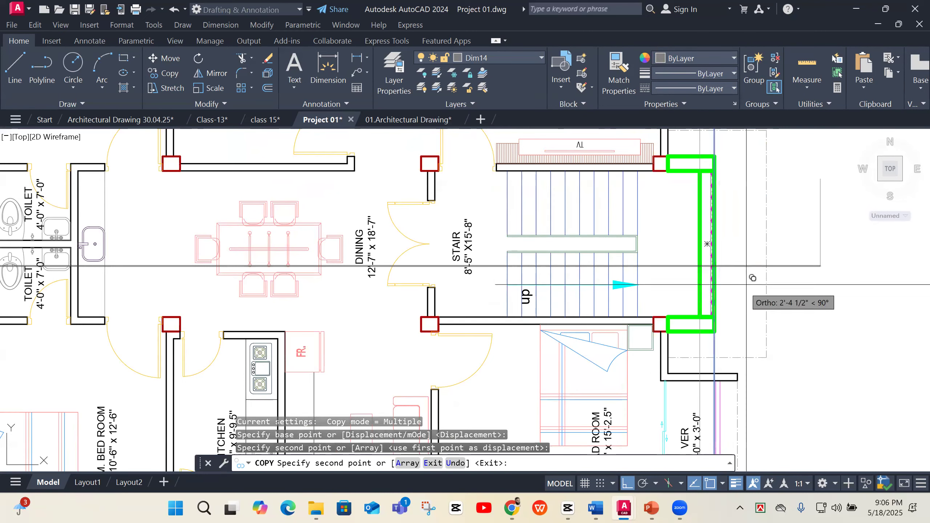
key(Return)
Fillet the beam's inner vertical line with the landing's underside and with the beam's bottom line in the section
scroll(750, 257, down, 6)
scroll(756, 382, up, 6)
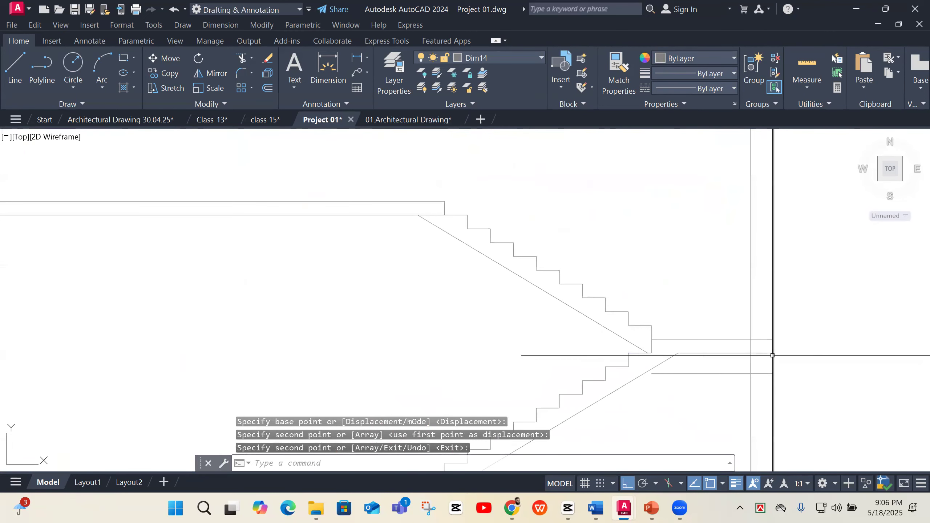
text(f)
key(Return)
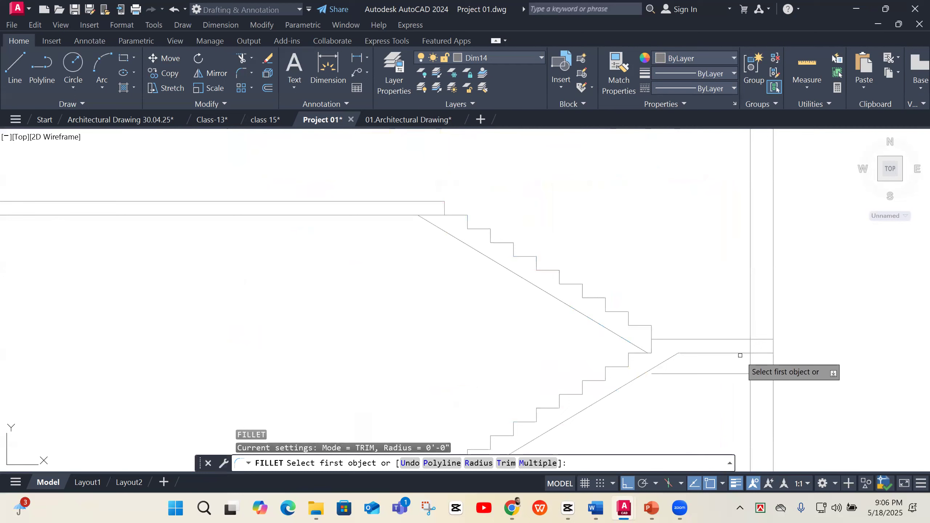
click(743, 353)
click(750, 360)
key(Return)
click(750, 361)
click(759, 372)
Fillet the outer vertical line with the landing's top line and the beam's bottom line to close the landing beam
key(Return)
click(756, 339)
click(772, 347)
key(Return)
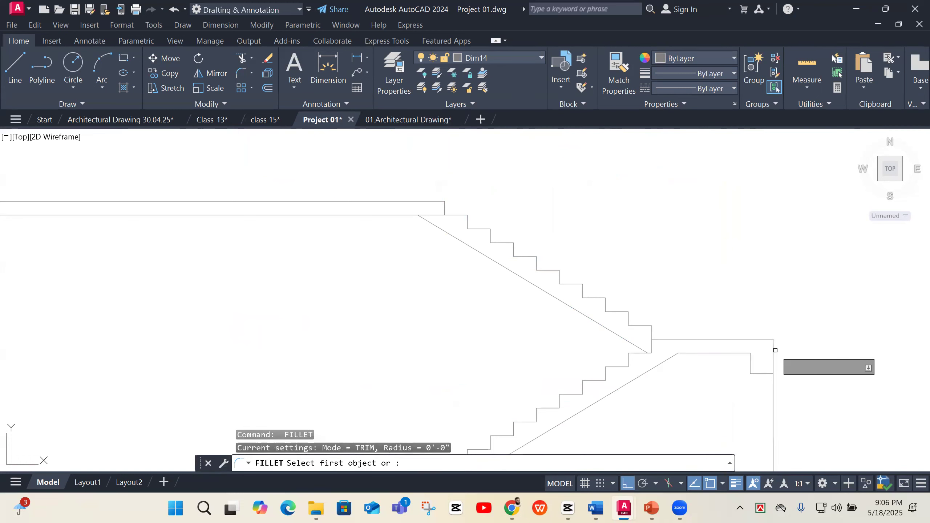
click(773, 363)
click(764, 374)
scroll(830, 333, down, 3)
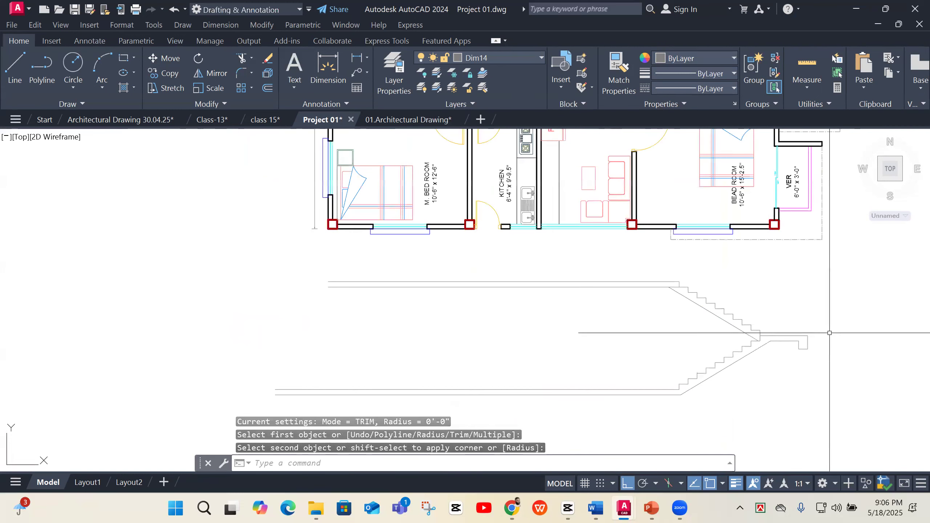
Draw a vertical construction line through the stair-side corner of the column between the dining and stair areas
scroll(783, 347, down, 4)
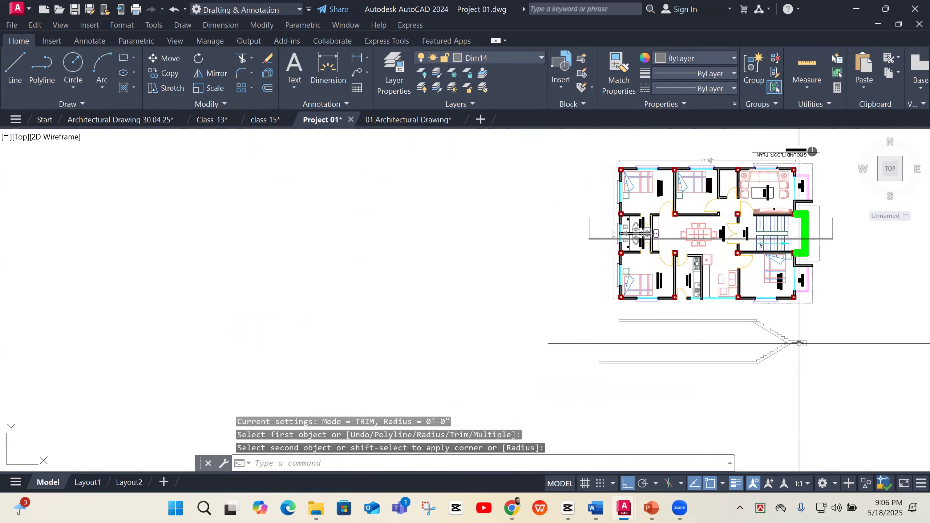
scroll(759, 235, up, 2)
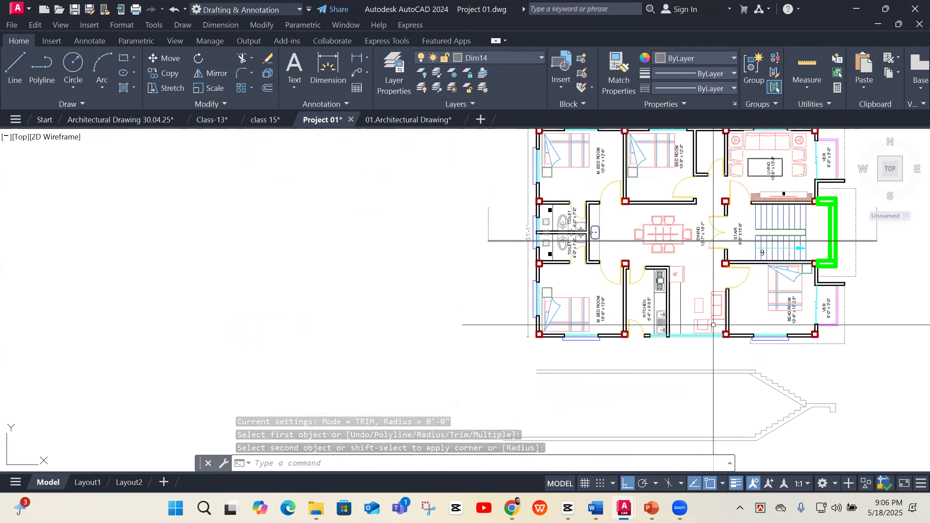
scroll(726, 223, up, 2)
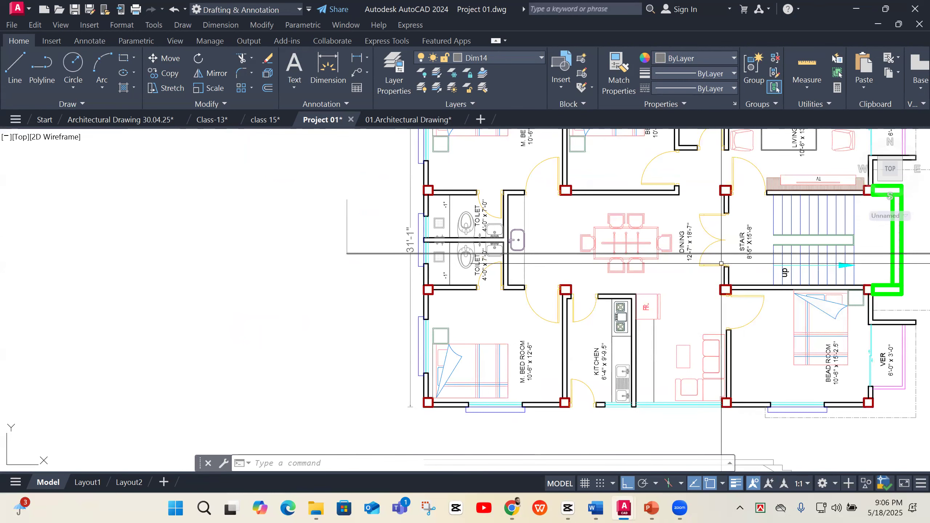
text(l)
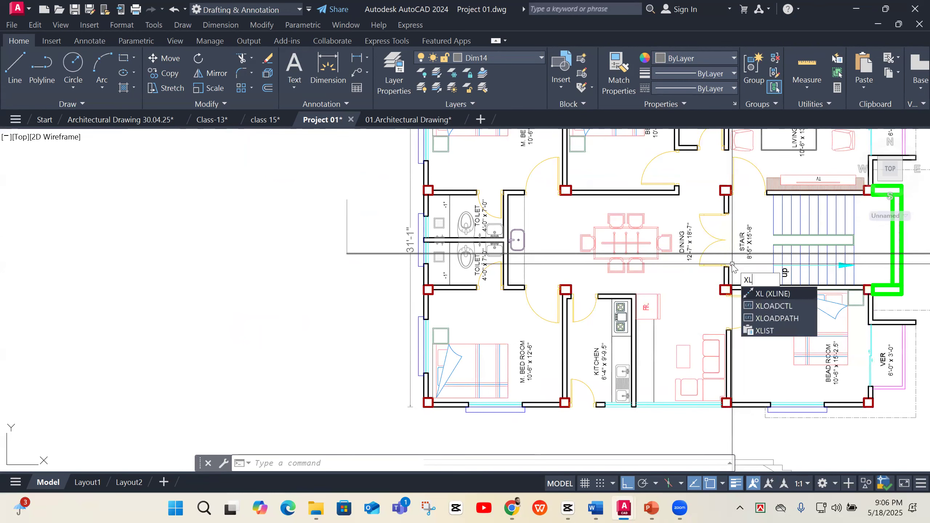
key(Return)
text(v)
key(Return)
scroll(732, 271, up, 5)
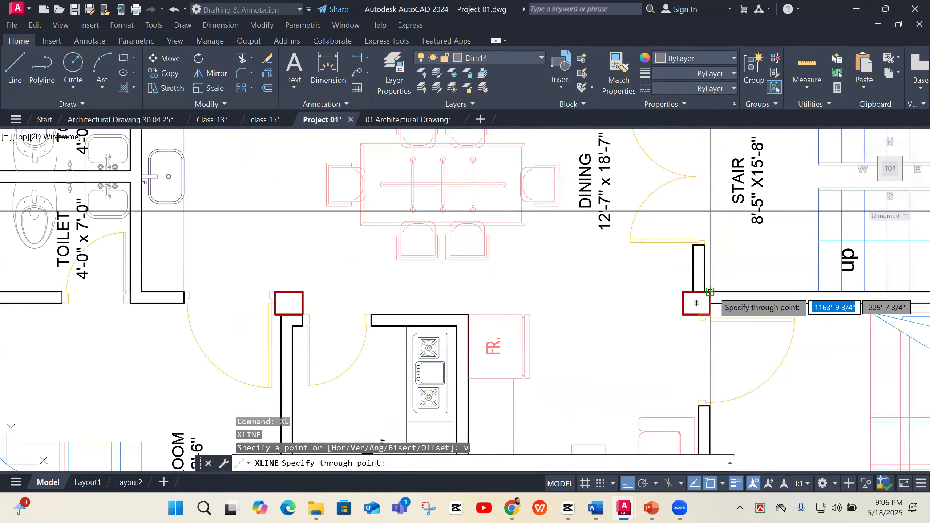
click(733, 291)
scroll(733, 279, down, 6)
scroll(734, 328, up, 4)
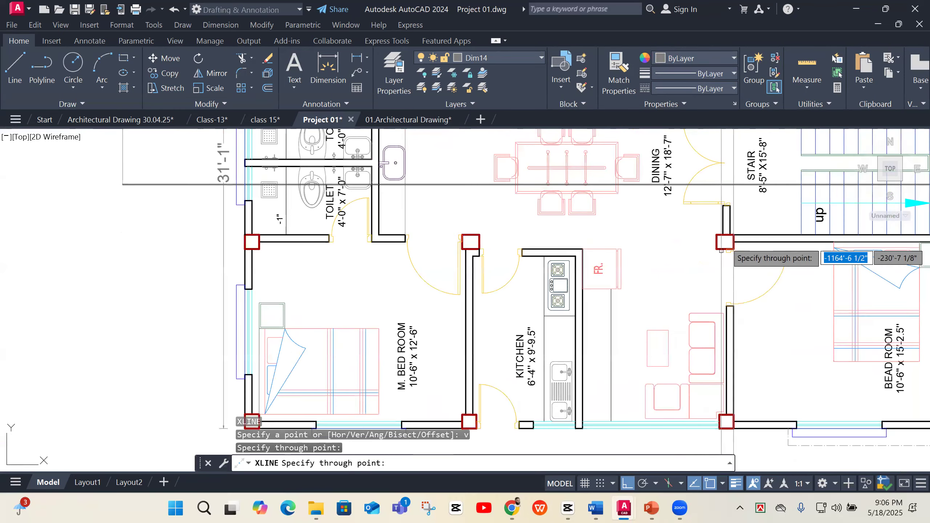
scroll(734, 328, down, 4)
key(Return)
Offset the new vertical construction line 10 inches toward the dining side for the beam's width
click(739, 387)
click(713, 390)
text(o)
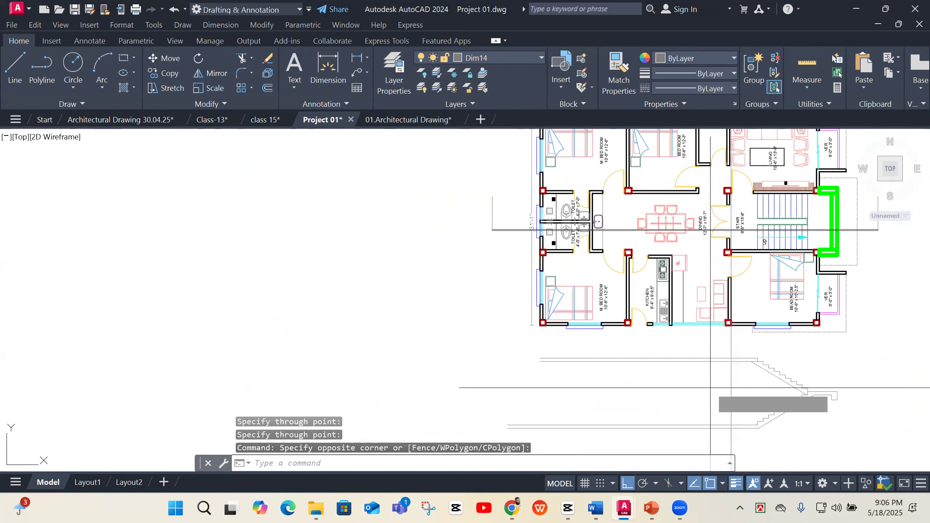
key(Return)
text(1)
key(Return)
click(732, 385)
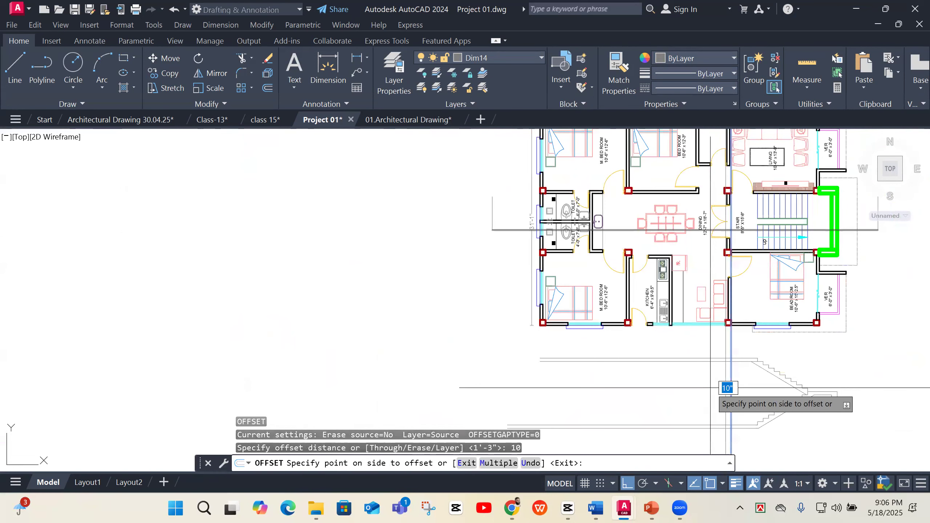
click(722, 383)
key(Return)
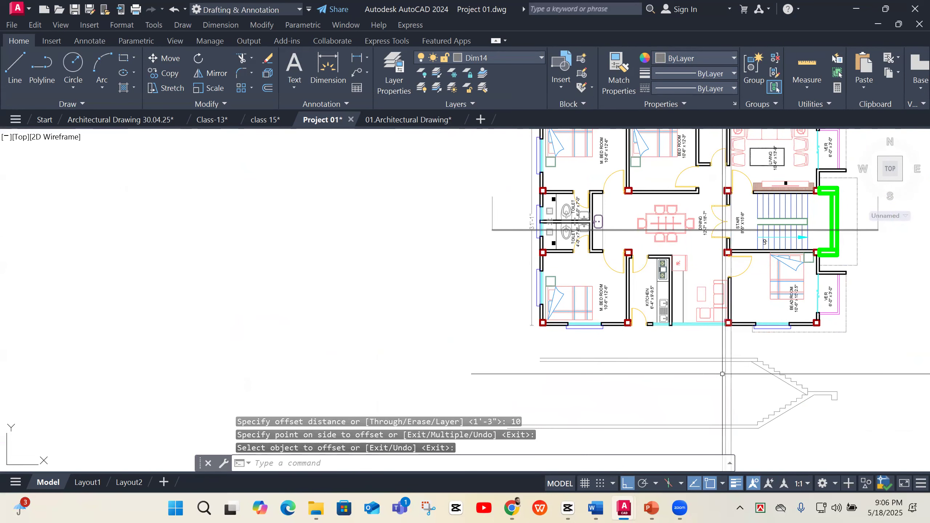
Offset the top line of the section's lower floor slab 15 inches downward for the beam's depth
scroll(717, 423, up, 2)
click(716, 425)
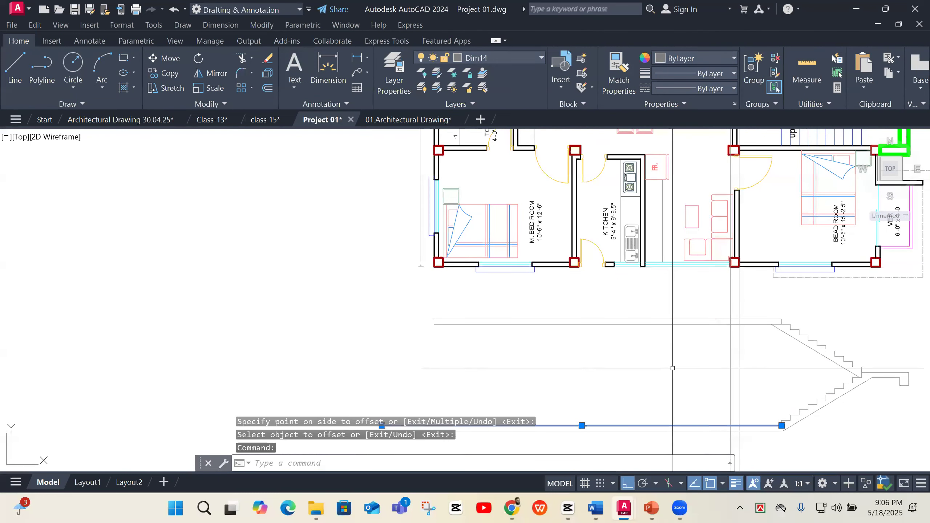
key(Return)
text(1)
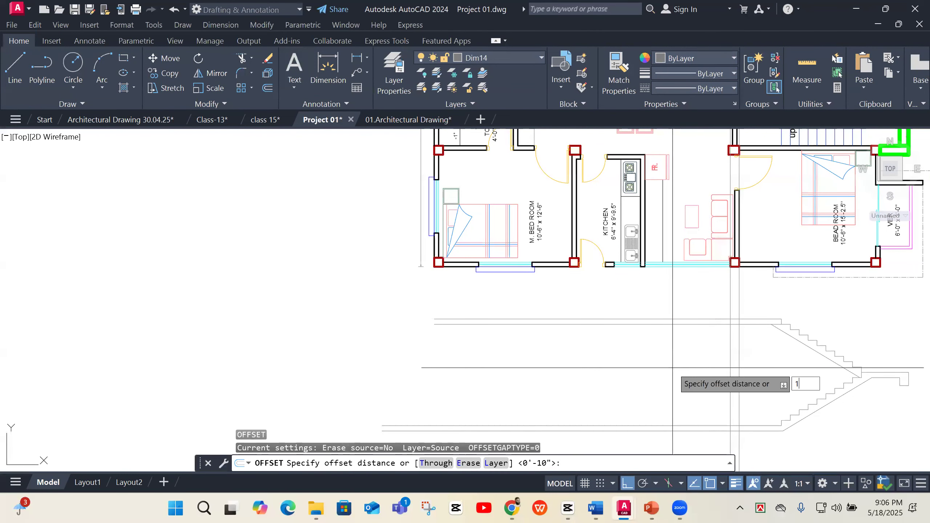
text(5)
key(Return)
scroll(674, 419, down, 3)
scroll(683, 385, up, 3)
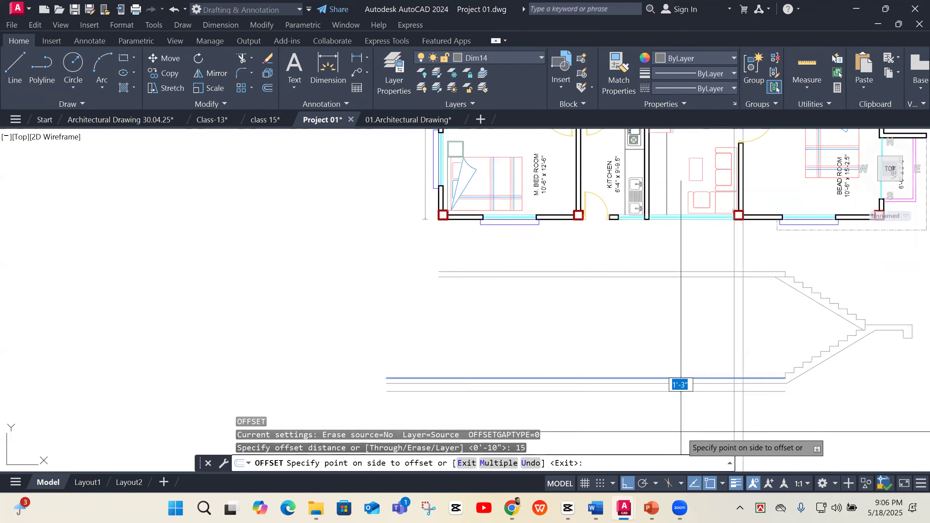
click(682, 431)
key(Return)
scroll(684, 422, down, 3)
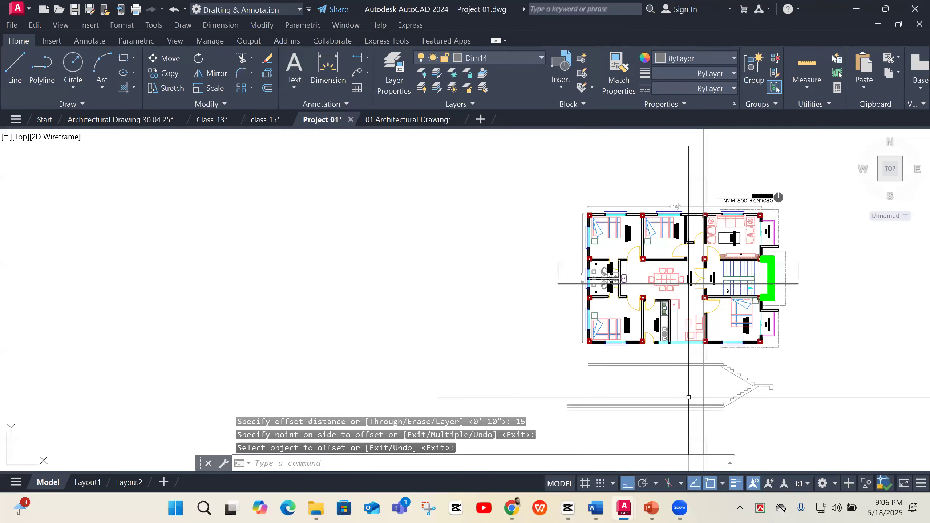
Draw a vertical construction line through the bedroom-side corner of the column between the master bedroom and kitchen
scroll(624, 273, up, 2)
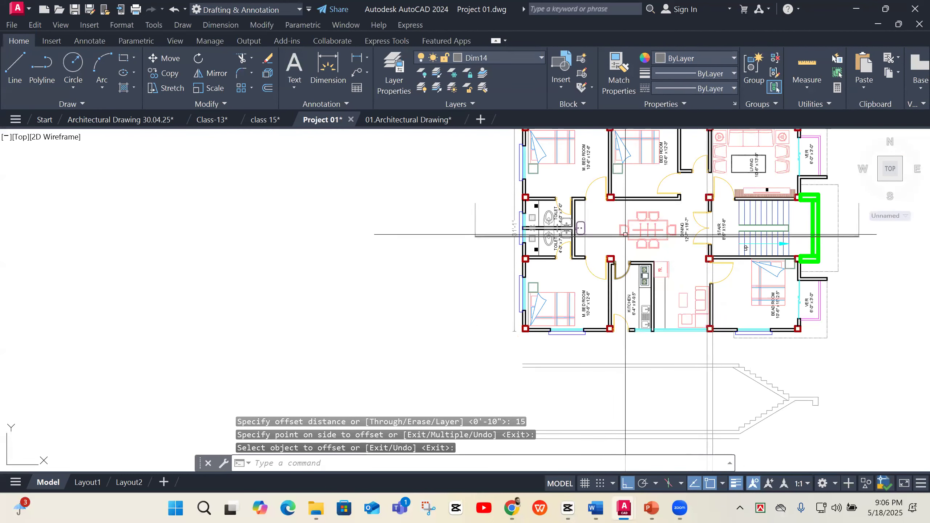
text(XL)
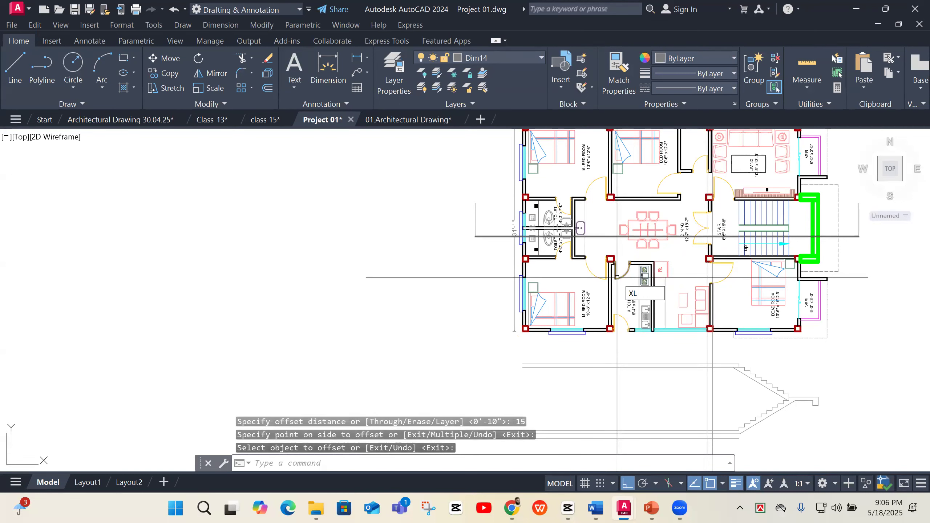
key(Return)
text(v)
key(Return)
scroll(611, 260, up, 5)
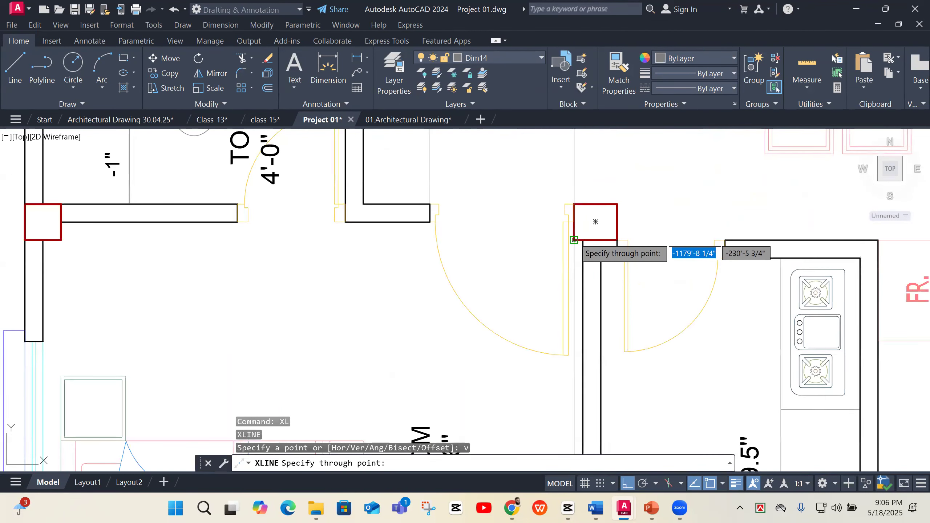
scroll(595, 222, down, 5)
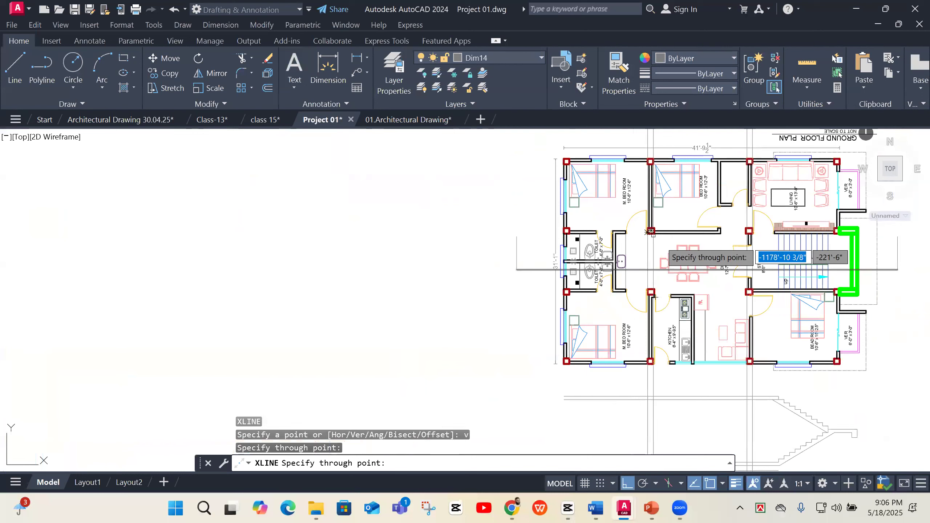
scroll(673, 341, down, 4)
key(Return)
Offset the construction line at the kitchen column 10 inches toward the kitchen for the beam's width
scroll(668, 425, up, 4)
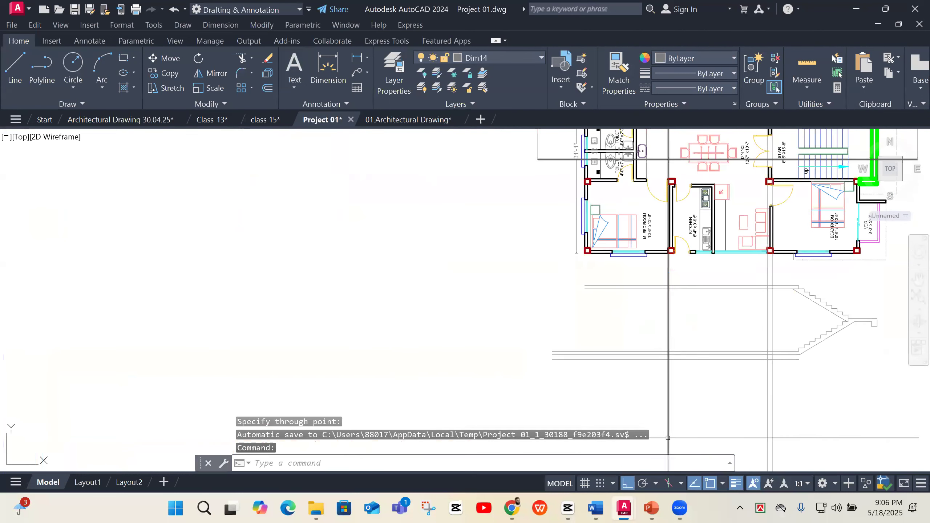
click(667, 437)
text(o)
key(Return)
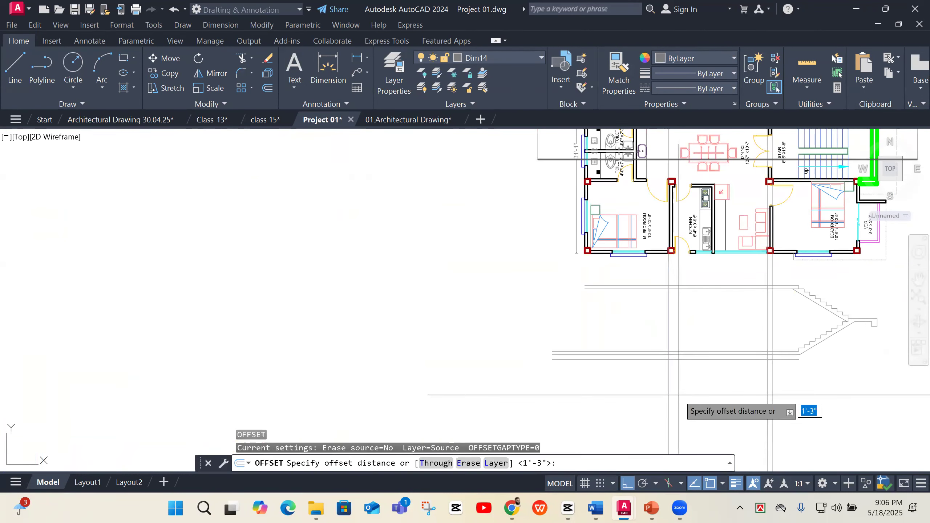
text(10)
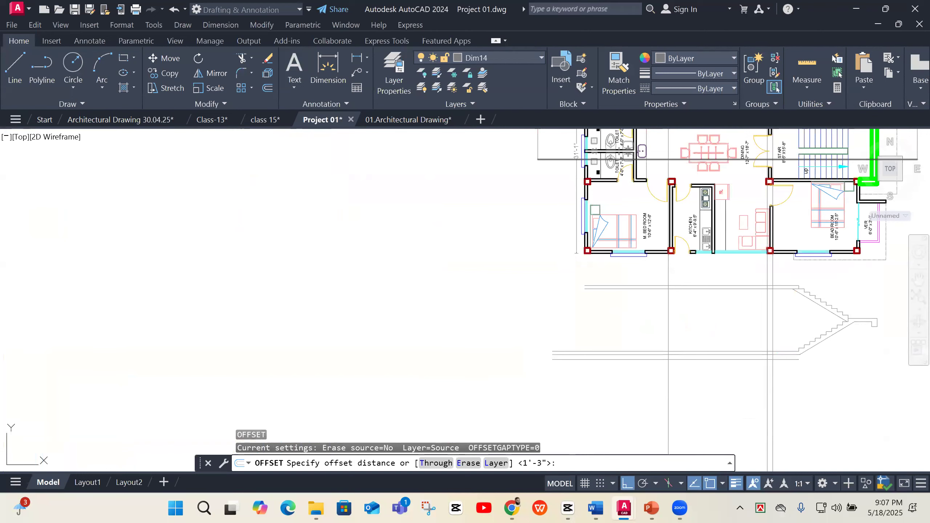
key(Return)
click(670, 392)
click(738, 395)
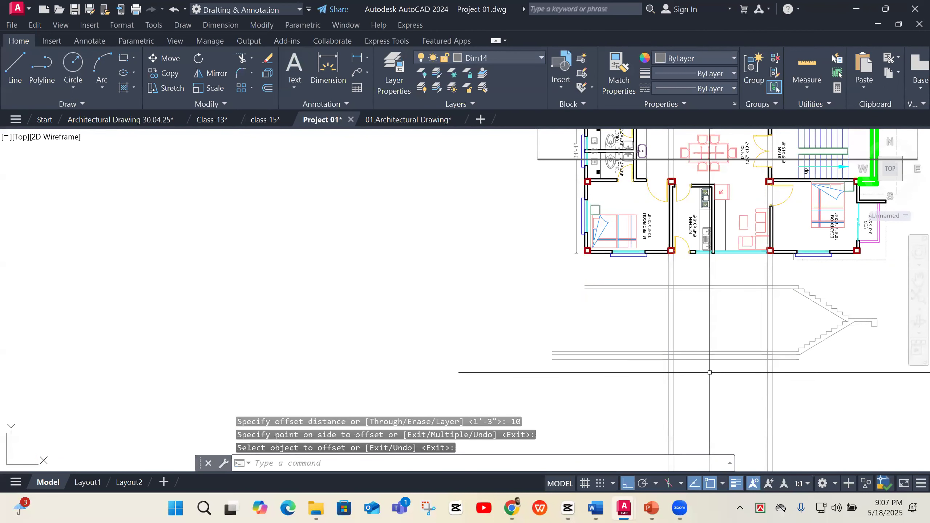
Draw a vertical construction line through the outer corner of the master bedroom's exterior corner column
text(l)
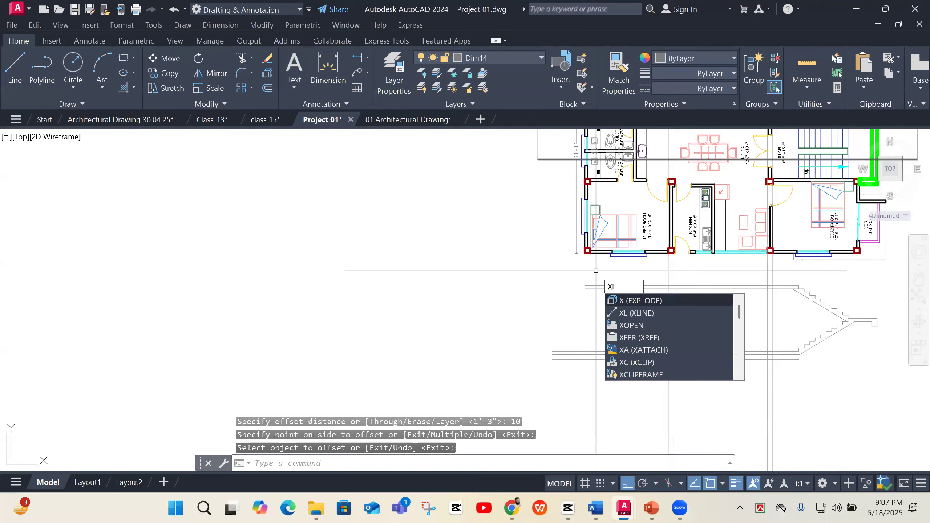
key(Return)
text(v)
key(Return)
scroll(583, 262, up, 2)
scroll(583, 262, up, 2)
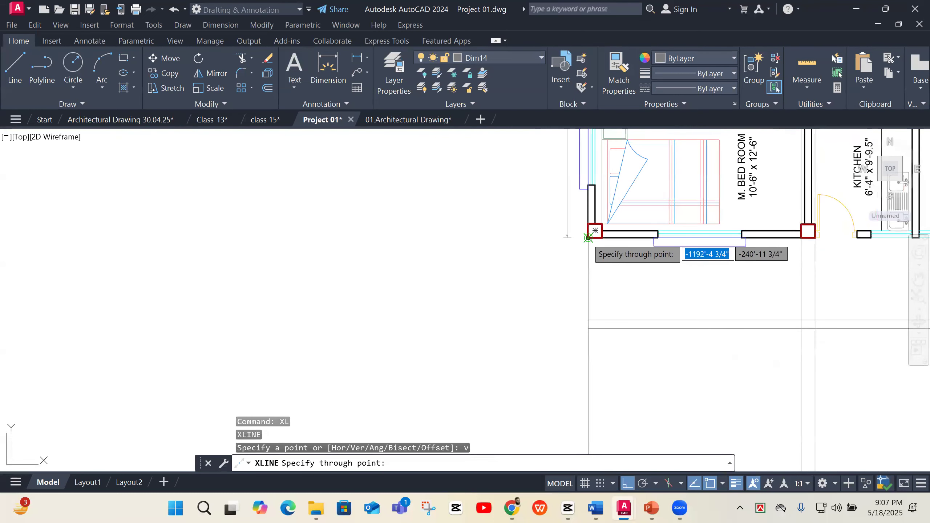
click(587, 237)
scroll(617, 305, down, 2)
key(Return)
click(638, 376)
click(571, 375)
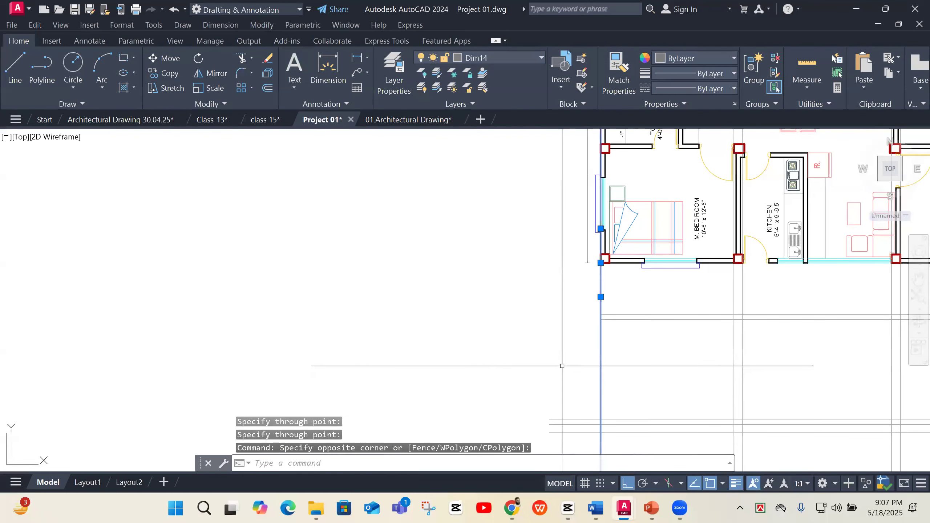
text(o)
key(Return)
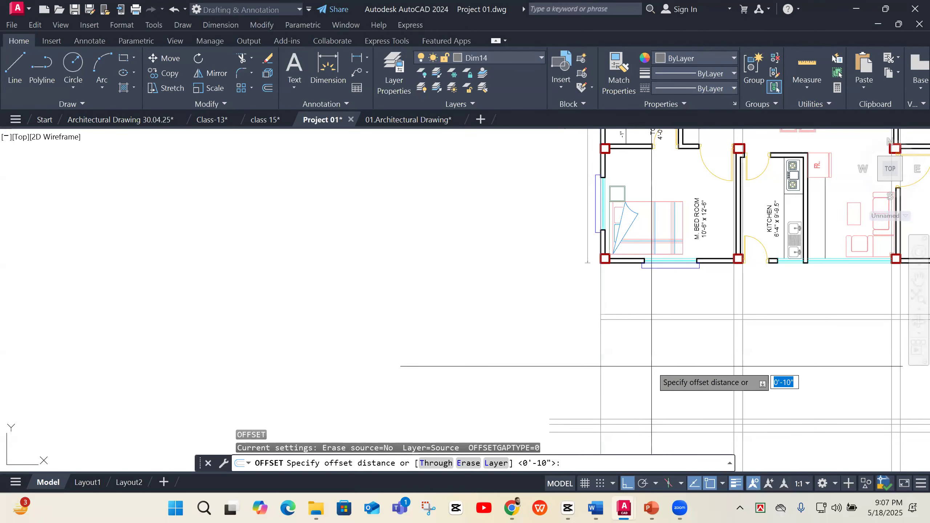
text(1)
key(Return)
click(602, 365)
click(650, 366)
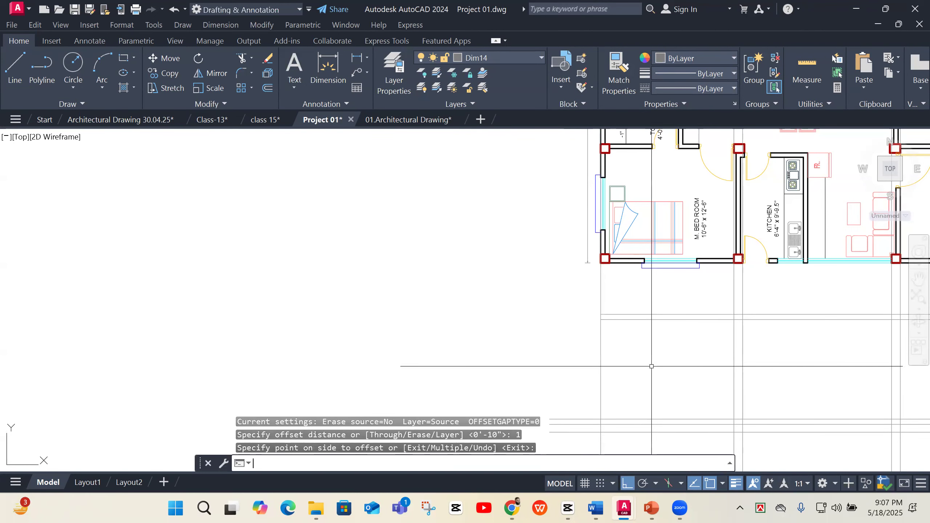
Offset the construction line at the exterior corner column 10 inches toward the bedroom for the beam's width
key(Return)
key(Return)
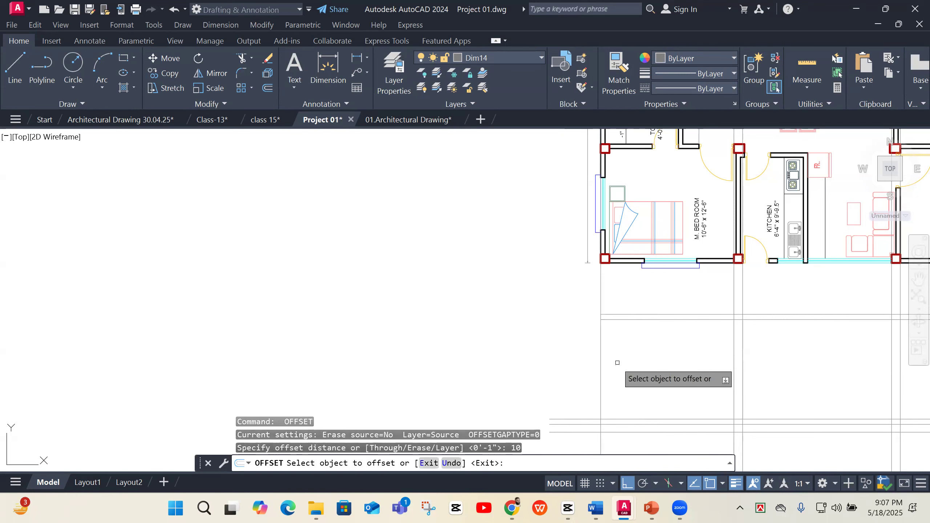
click(601, 361)
click(683, 358)
scroll(630, 343, down, 5)
key(Return)
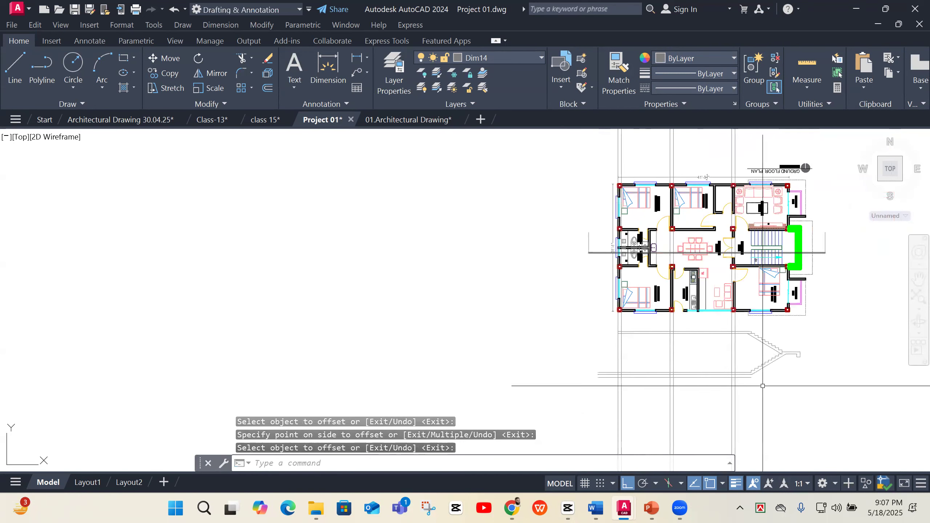
Trim the vertical construction lines and the beam-depth line down to three beam outlines at the section's lower floor slab
scroll(718, 378, up, 2)
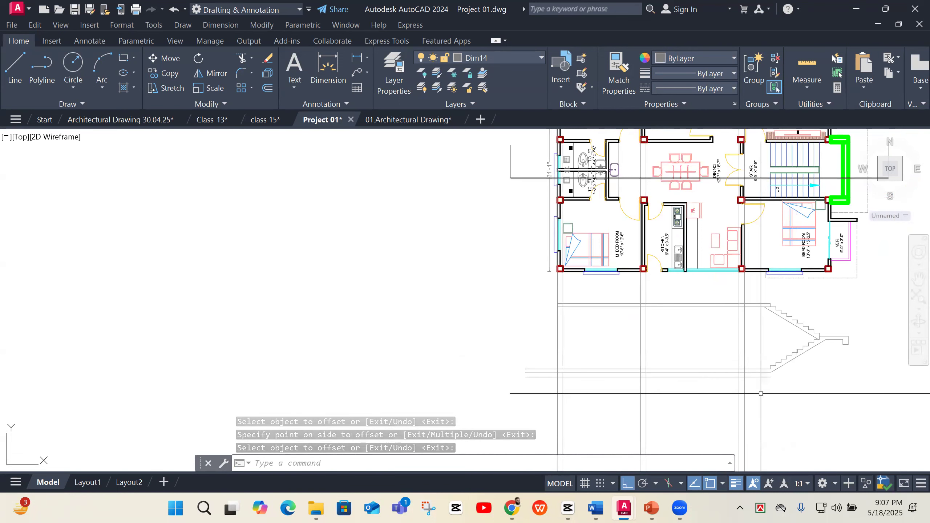
click(753, 361)
click(518, 410)
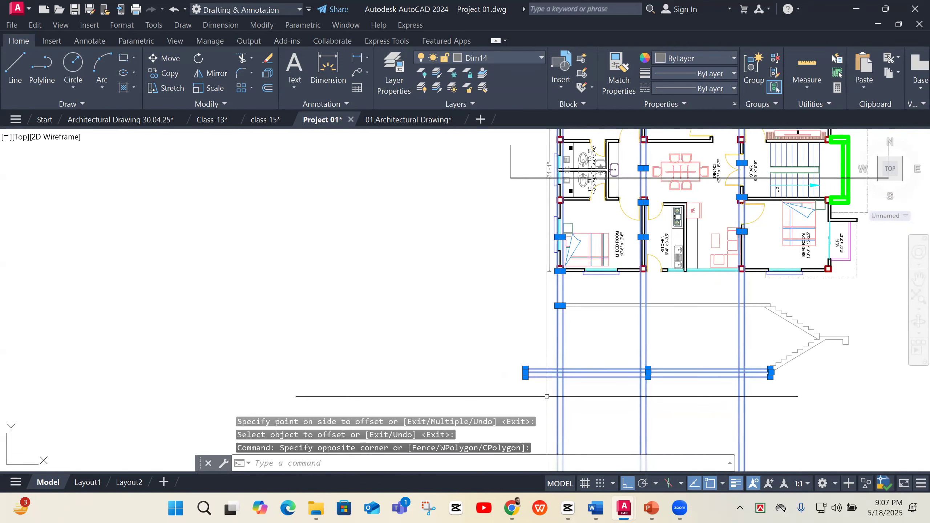
text(tr)
key(space)
mouse_move(750, 408)
mouse_down()
mouse_move(600, 407)
mouse_move(540, 345)
mouse_move(660, 328)
mouse_move(798, 326)
mouse_up()
scroll(763, 398, up, 2)
click(767, 361)
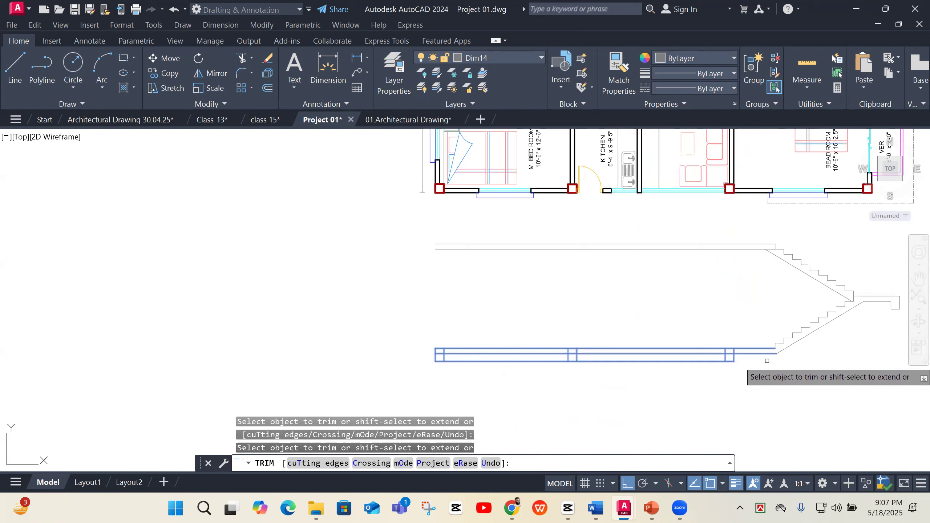
click(677, 361)
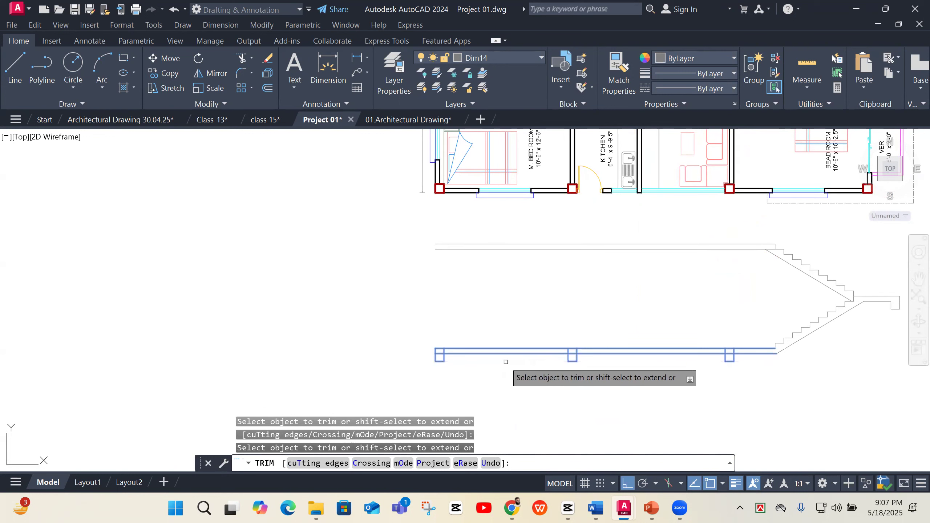
Trim away the internal lines where the floor beams join the lower slab, starting at the outer bedroom beam
scroll(459, 358, up, 3)
mouse_move(435, 324)
mouse_down()
mouse_move(376, 355)
mouse_move(367, 374)
mouse_up()
scroll(368, 355, down, 5)
scroll(670, 339, up, 4)
mouse_move(810, 359)
mouse_down()
mouse_move(721, 354)
mouse_move(770, 391)
mouse_up()
Try to trim the internal lines at the remaining beam-to-slab junction, and undo that trim
scroll(524, 399, down, 6)
scroll(847, 396, up, 4)
scroll(848, 396, up, 2)
mouse_move(838, 385)
mouse_down()
mouse_move(759, 386)
mouse_move(799, 400)
mouse_move(800, 428)
mouse_up()
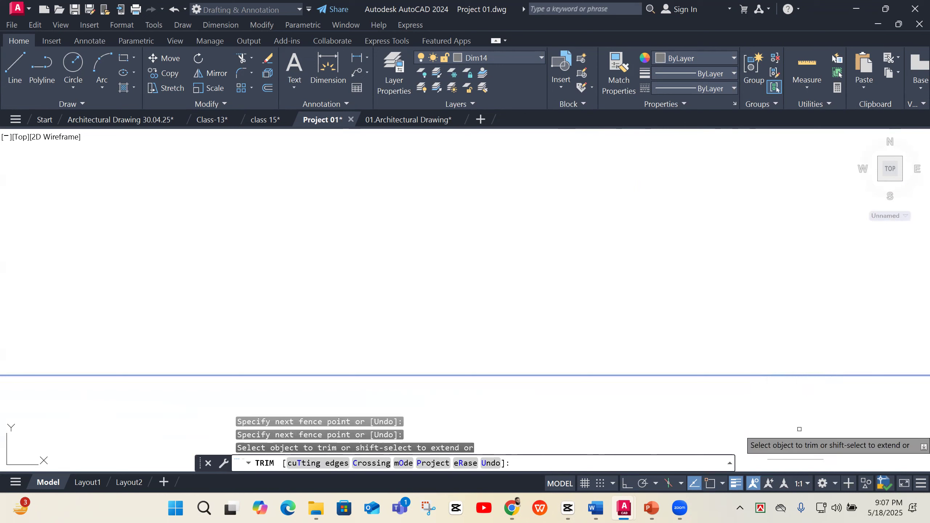
scroll(743, 365, down, 6)
scroll(722, 377, up, 6)
key(ctrl+z)
scroll(728, 385, down, 2)
key(Escape)
Trim the internal lines at the remaining beam-to-slab junction so the beam and slab form one outline
scroll(741, 381, down, 5)
scroll(781, 382, up, 5)
scroll(747, 394, up, 3)
key(space)
mouse_move(743, 396)
mouse_down()
mouse_move(692, 393)
mouse_move(695, 421)
mouse_up()
scroll(721, 300, down, 6)
key(space)
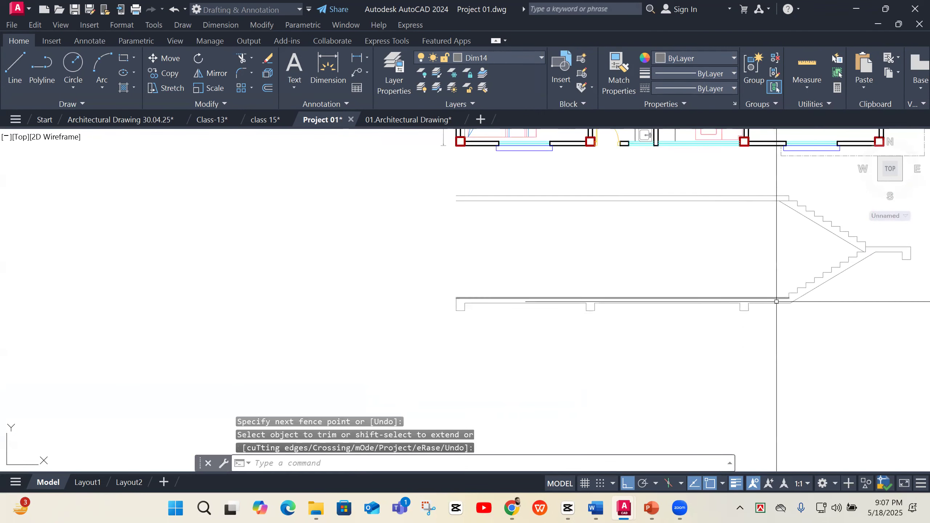
scroll(644, 206, down, 5)
scroll(611, 335, up, 5)
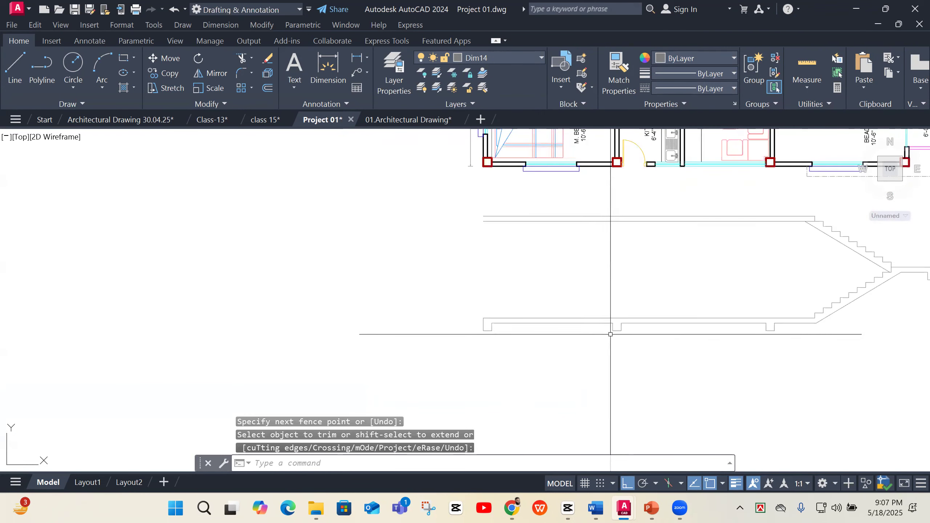
scroll(610, 334, down, 5)
scroll(575, 351, up, 5)
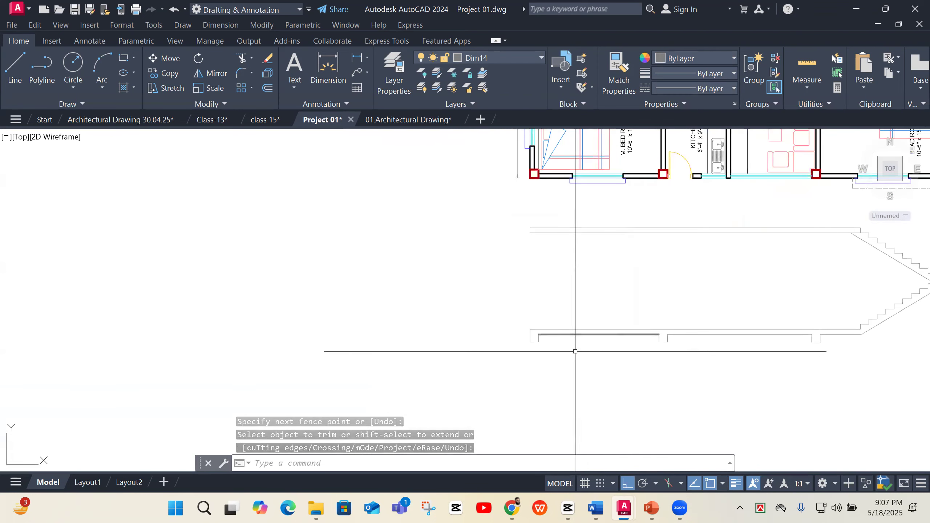
scroll(562, 358, down, 2)
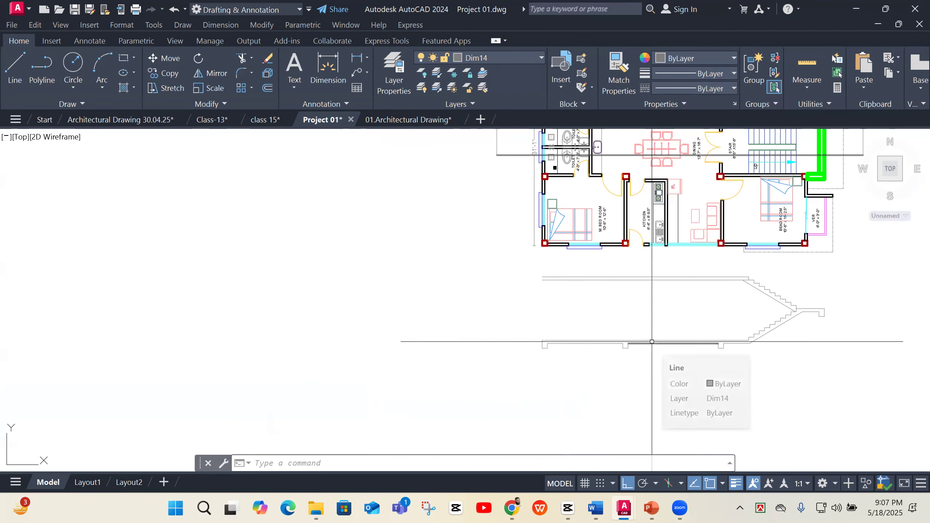
text(b)
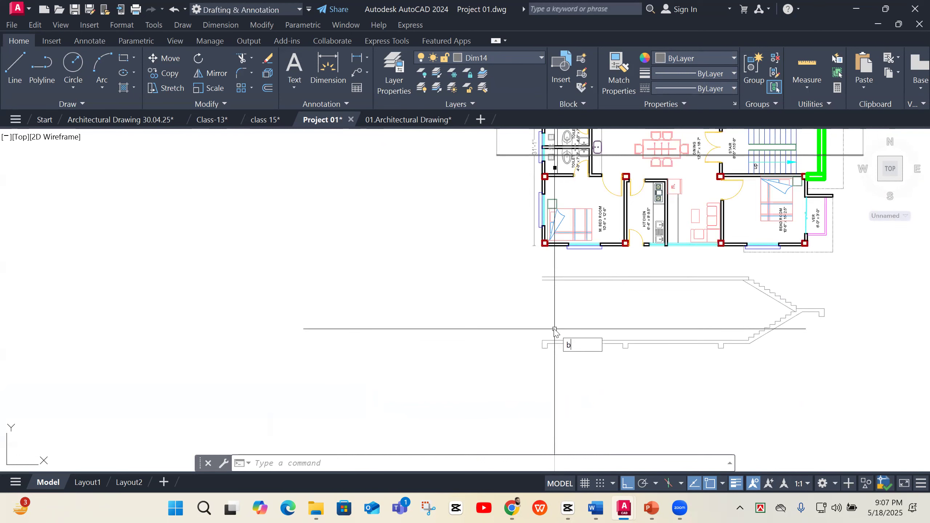
Try to create a boundary polyline from a point inside the lower slab's left end beam
text(o)
key(Return)
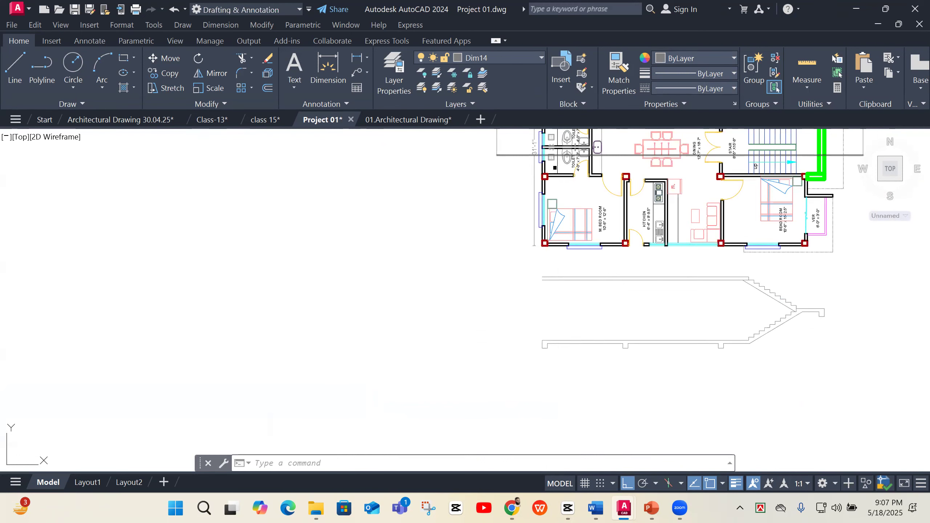
key(Return)
scroll(555, 346, up, 2)
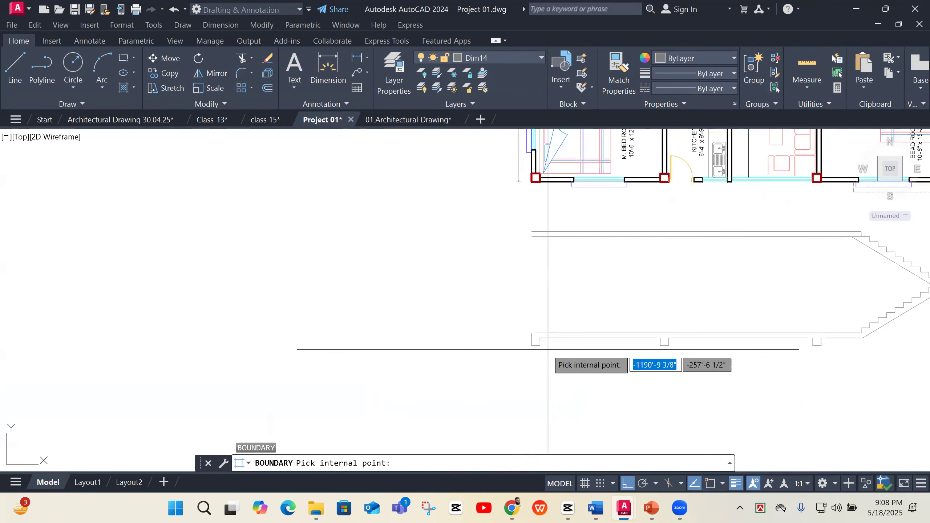
click(535, 341)
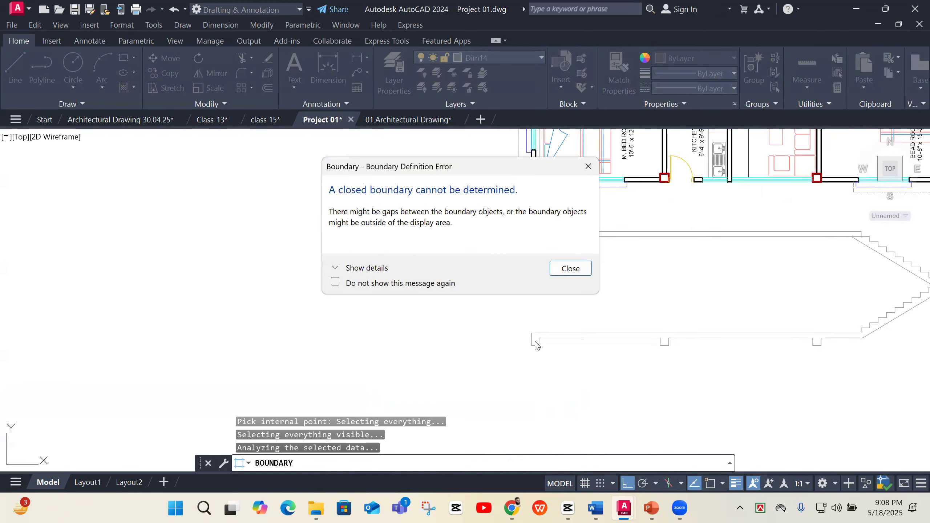
click(570, 269)
scroll(835, 293, down, 3)
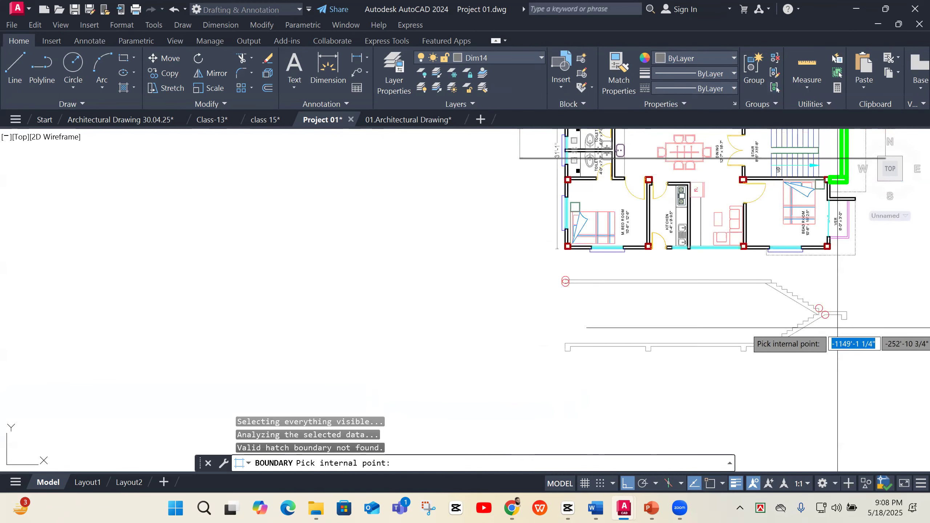
scroll(833, 326, up, 3)
key(Escape)
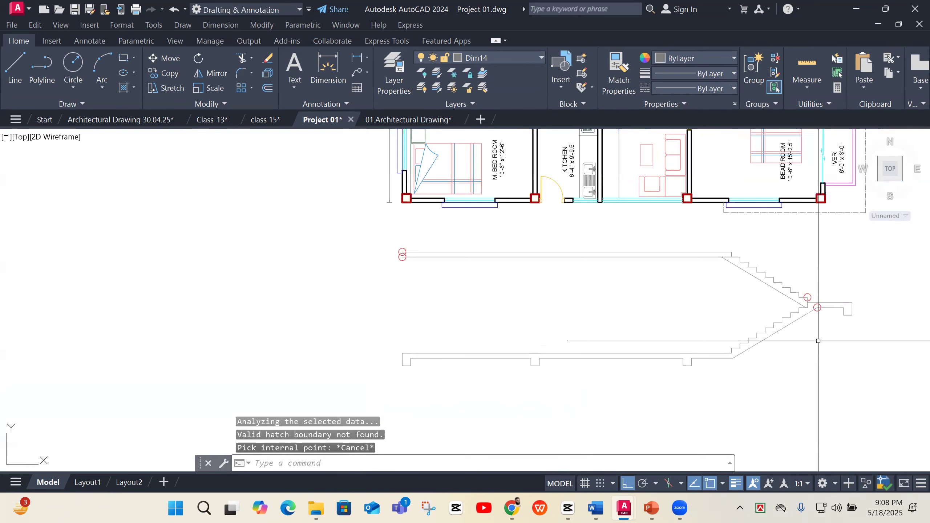
Create a closed boundary polyline around the lower slab and stair flight, using an internal point at the landing beam
key(Return)
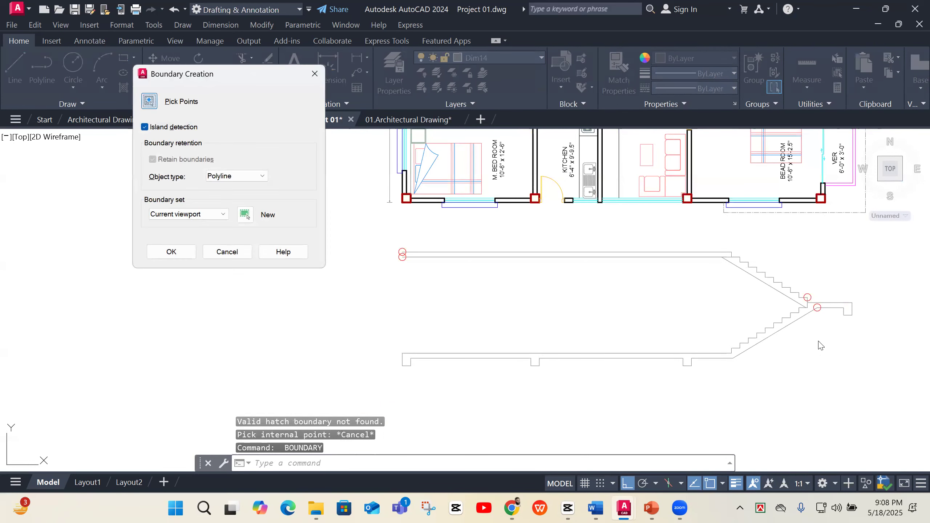
key(Return)
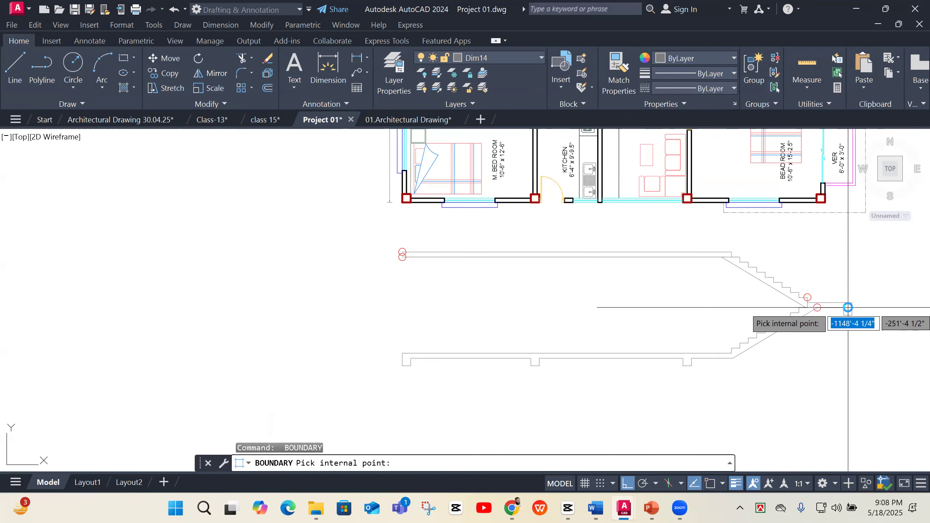
click(848, 307)
key(Return)
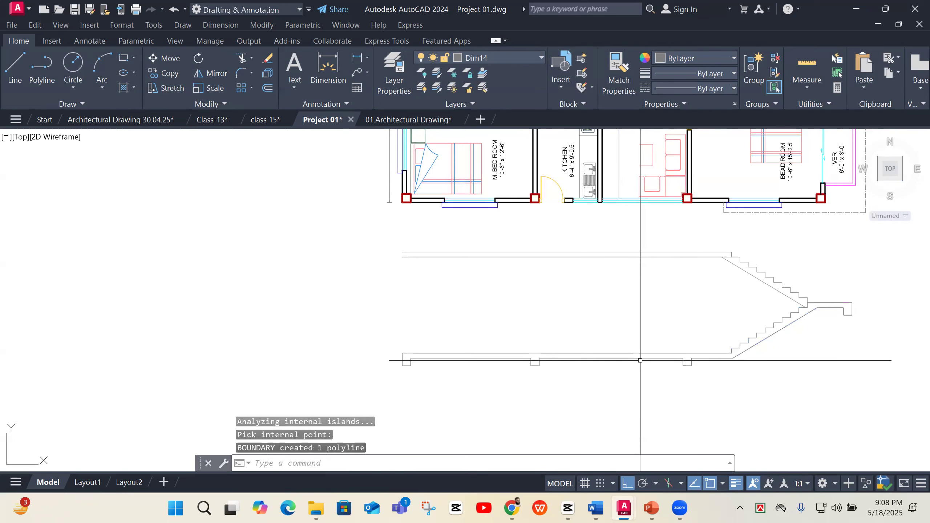
Move the closed polyline of the lower slab and stair flight to the Column layer
click(640, 360)
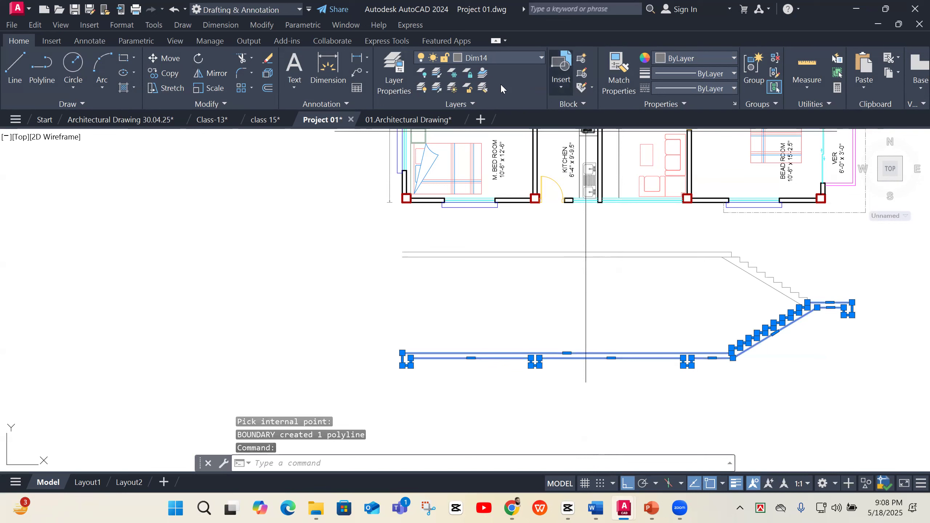
click(500, 58)
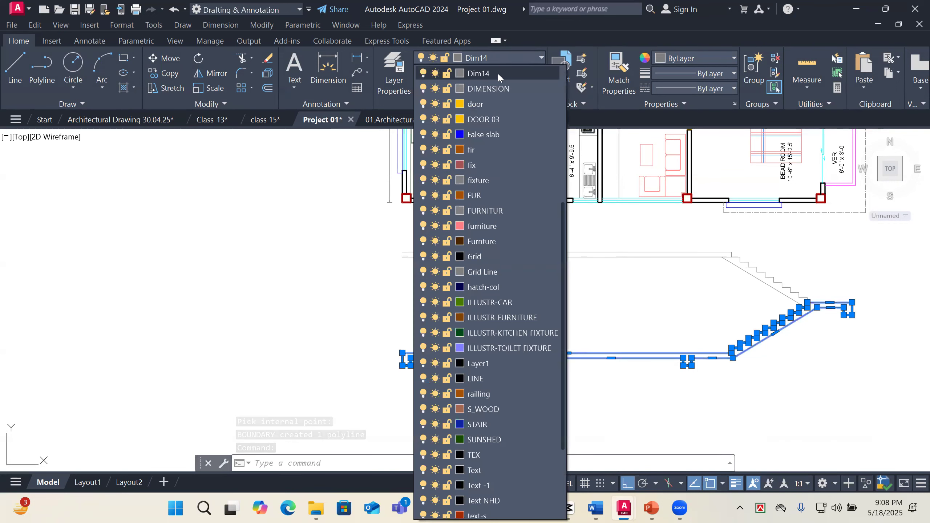
scroll(505, 431, down, 3)
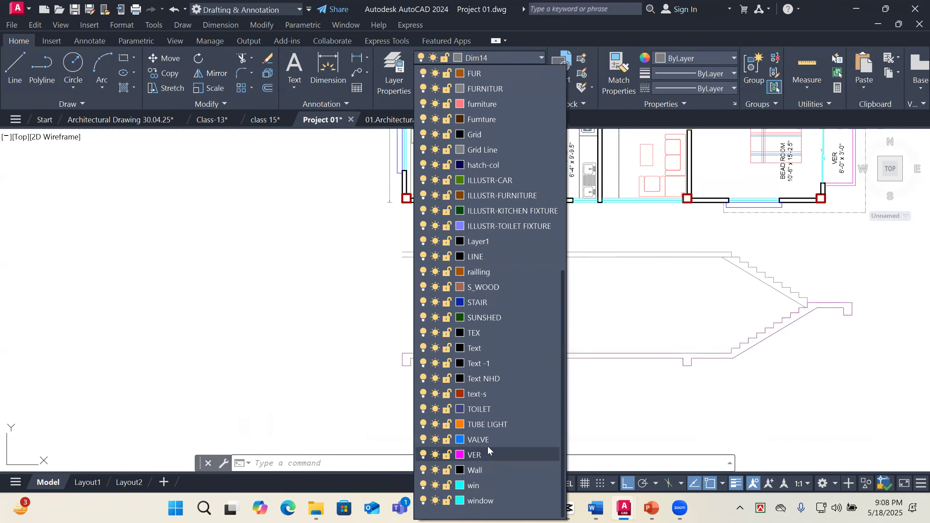
scroll(500, 330, up, 5)
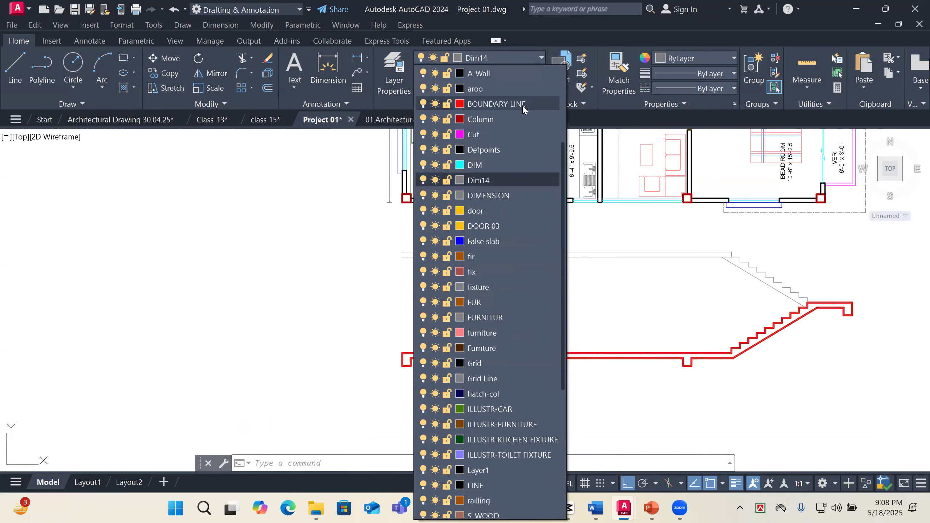
click(510, 118)
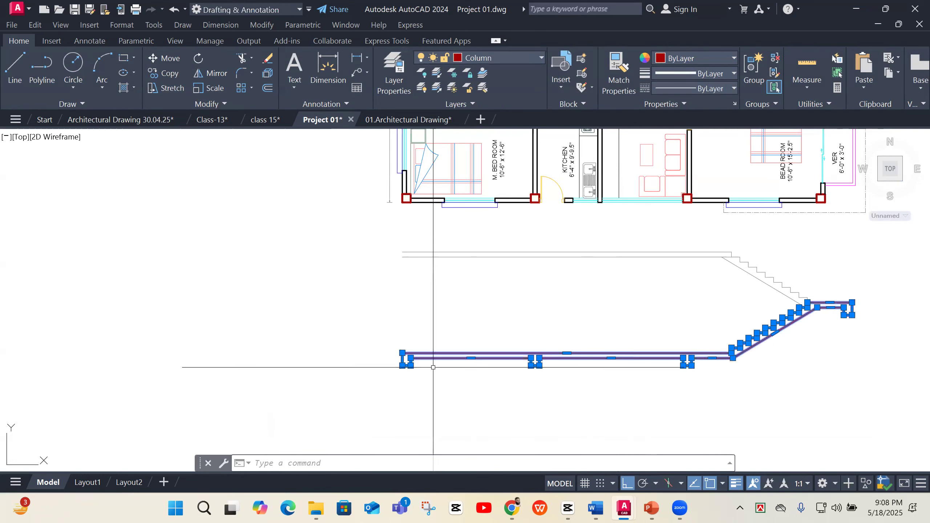
key(Escape)
Erase the original separate lines of the lower slab, beams, steps, waist slab and landing, keeping the closed polyline
click(356, 323)
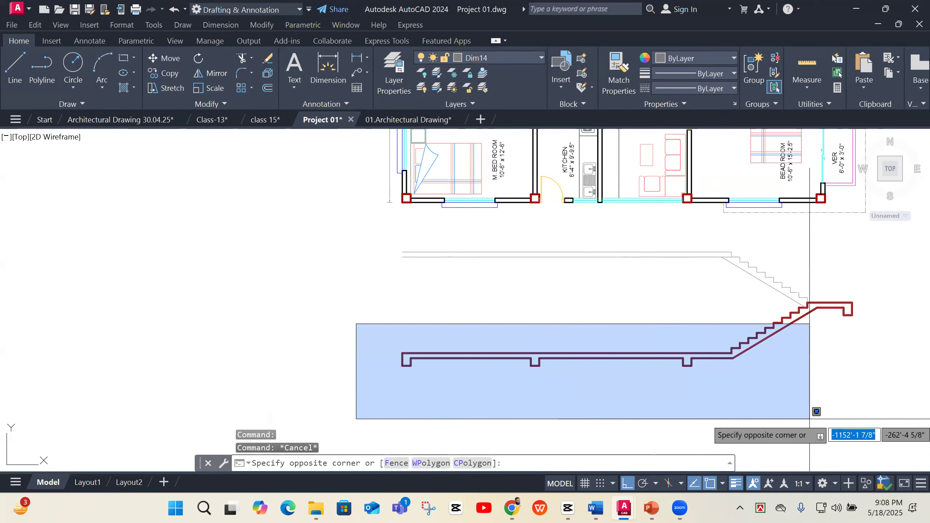
click(809, 419)
scroll(782, 325, up, 2)
click(685, 303)
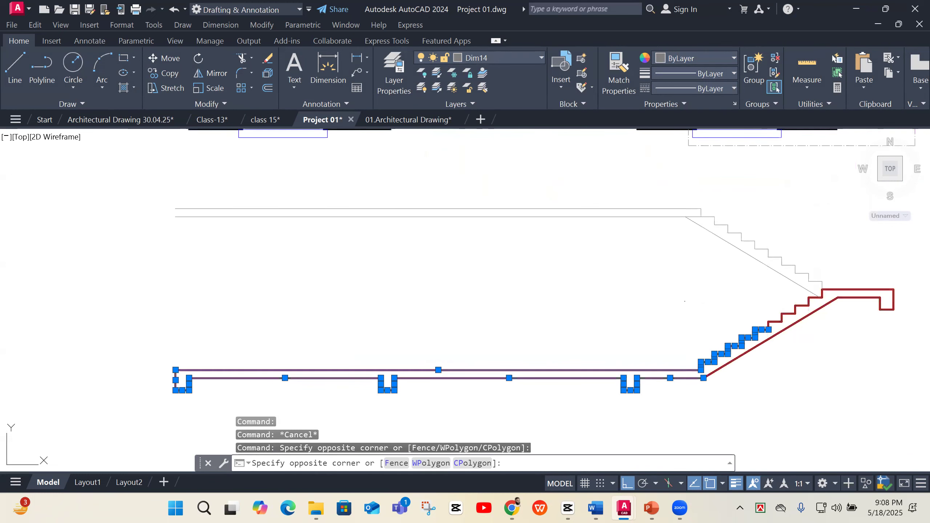
click(843, 439)
scroll(807, 375, down, 2)
scroll(847, 318, up, 2)
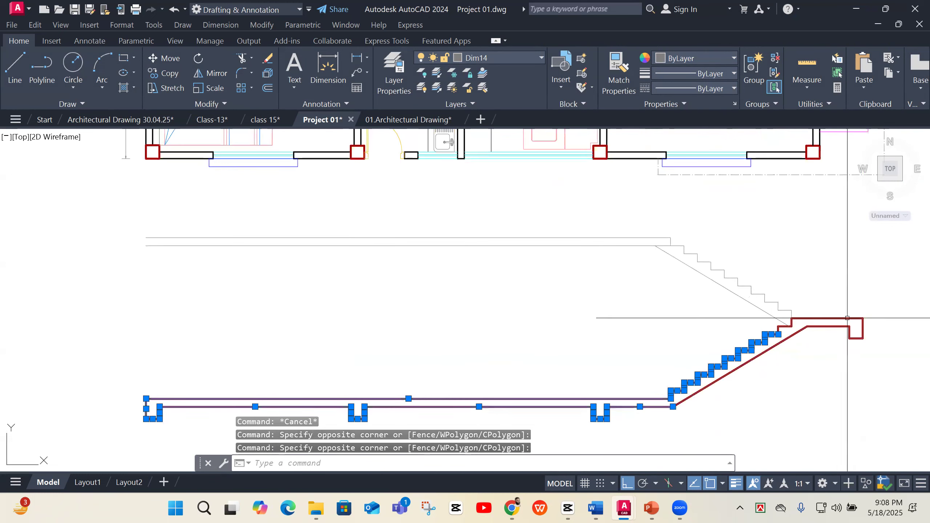
scroll(788, 325, up, 2)
click(737, 307)
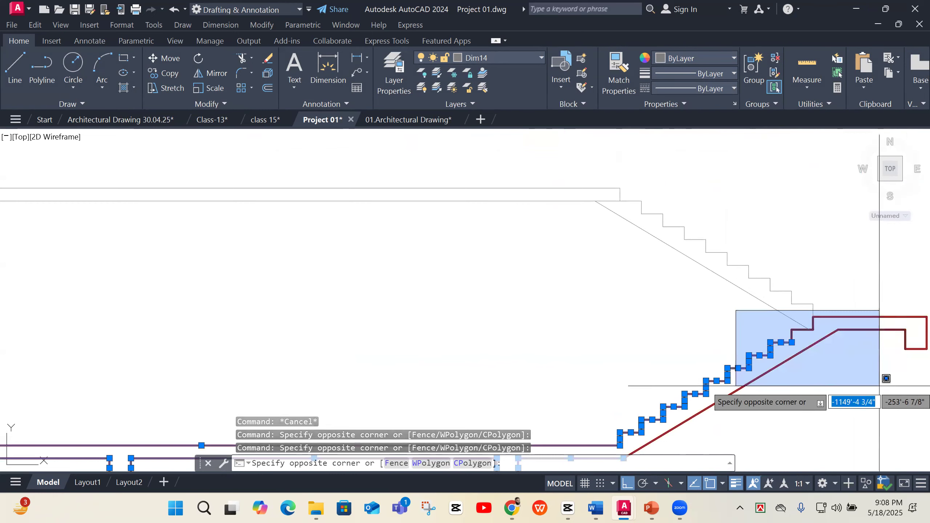
scroll(898, 406, down, 2)
click(898, 405)
click(849, 385)
scroll(845, 383, up, 3)
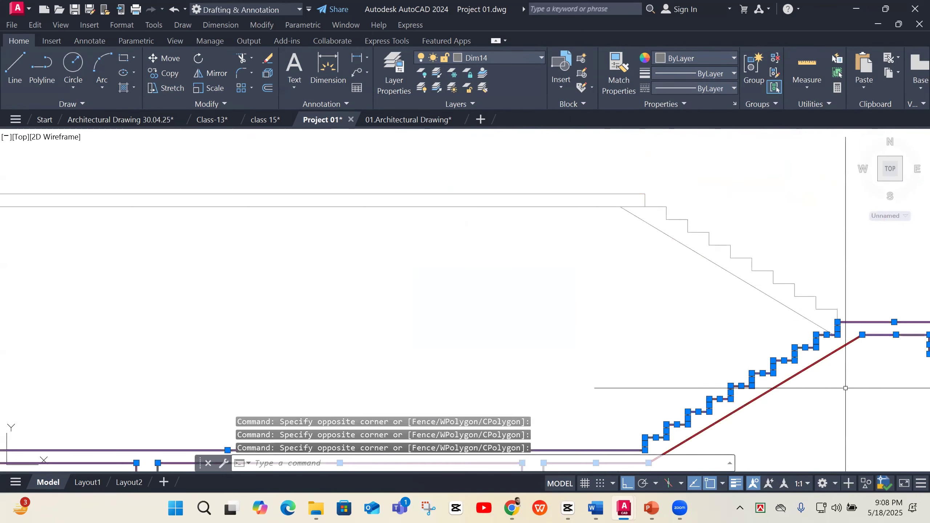
click(692, 390)
scroll(669, 366, down, 4)
scroll(613, 349, up, 4)
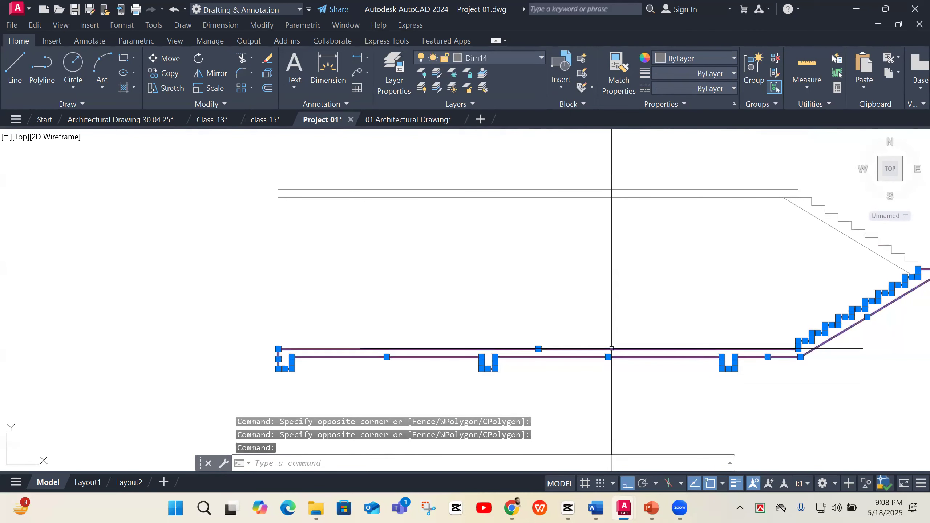
key(Return)
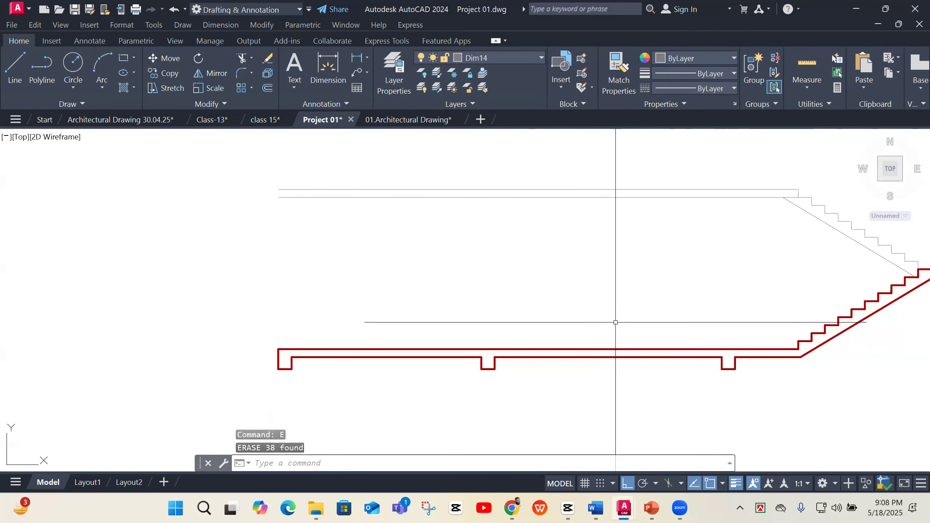
scroll(616, 322, down, 3)
key(Escape)
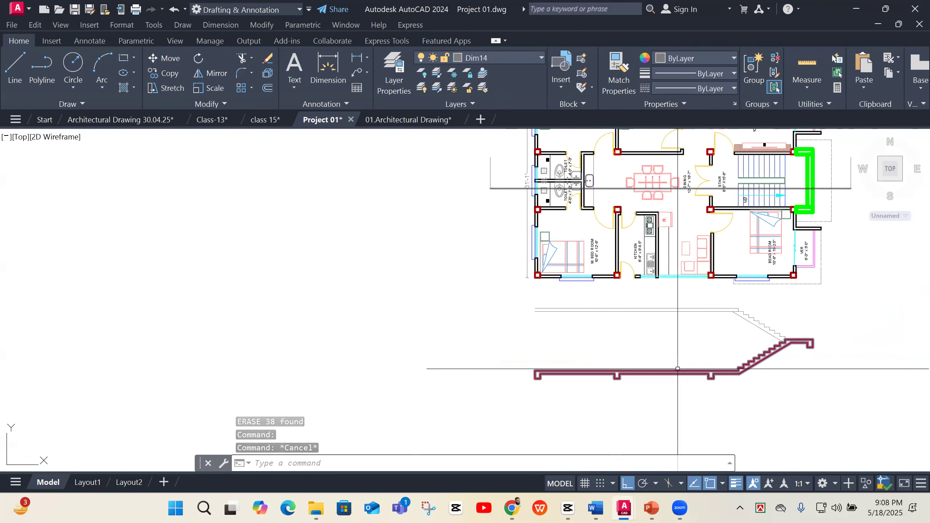
scroll(675, 387, down, 4)
scroll(582, 284, up, 5)
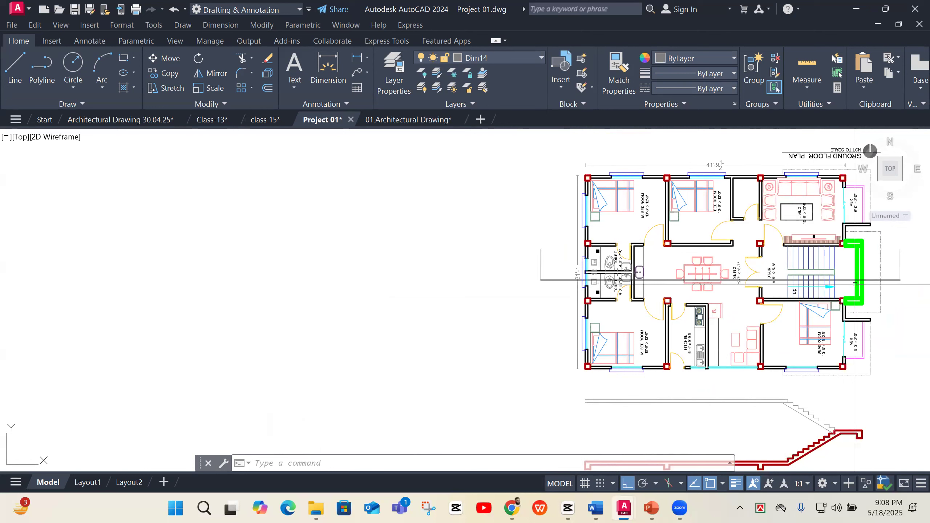
scroll(843, 435, down, 2)
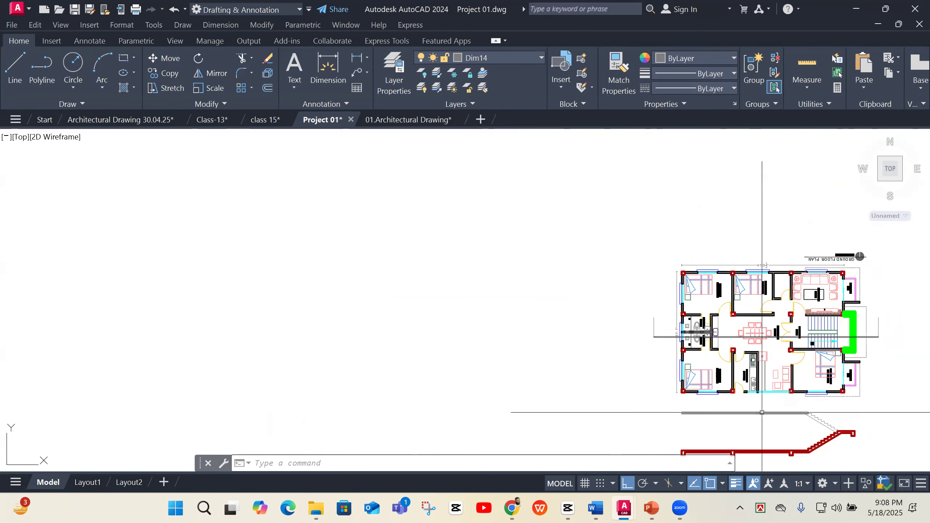
middle_drag(756, 406, 679, 285)
scroll(683, 336, up, 2)
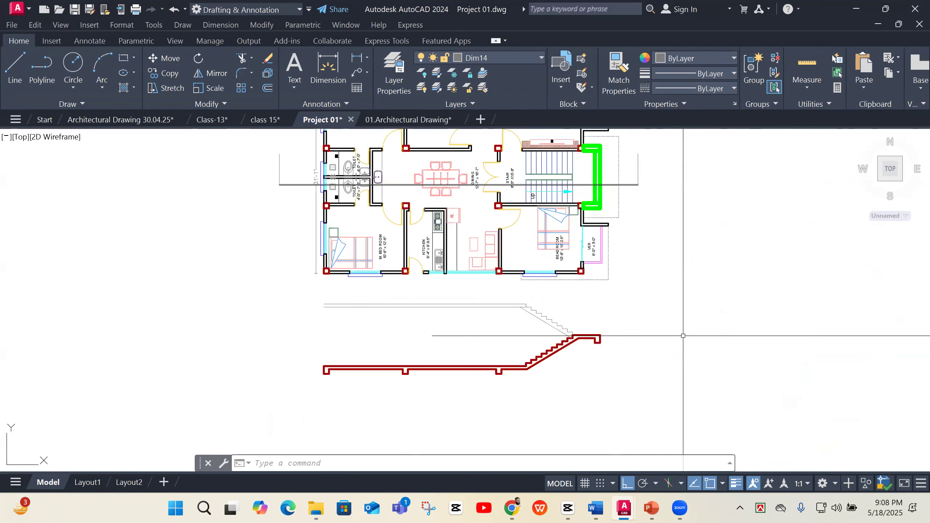
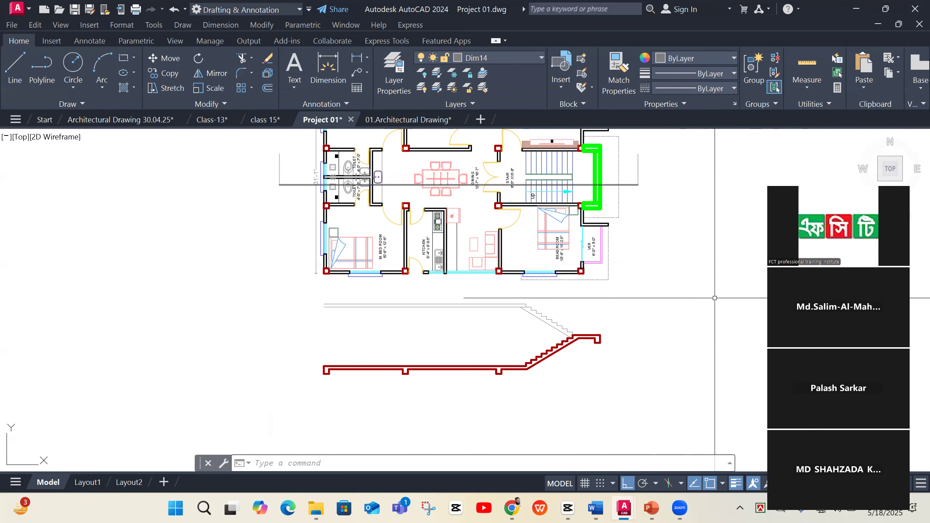
scroll(680, 333, down, 2)
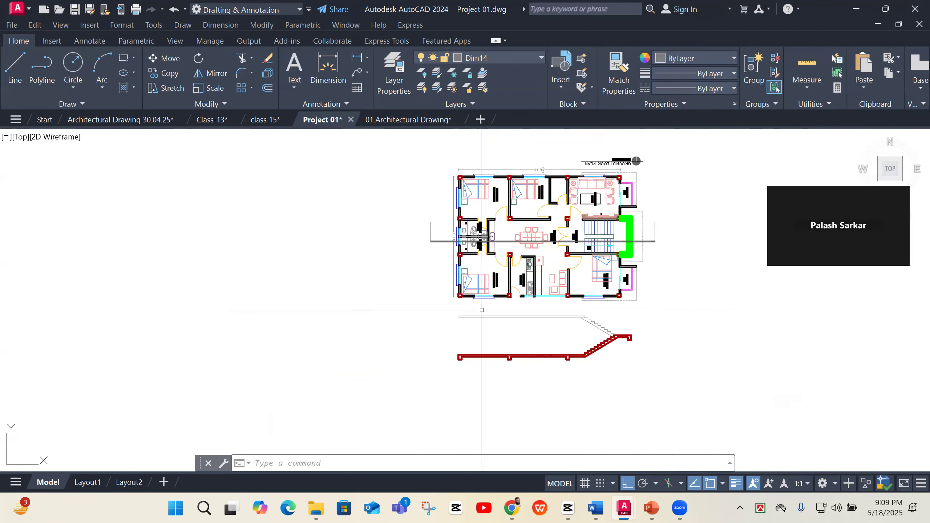
scroll(495, 337, up, 2)
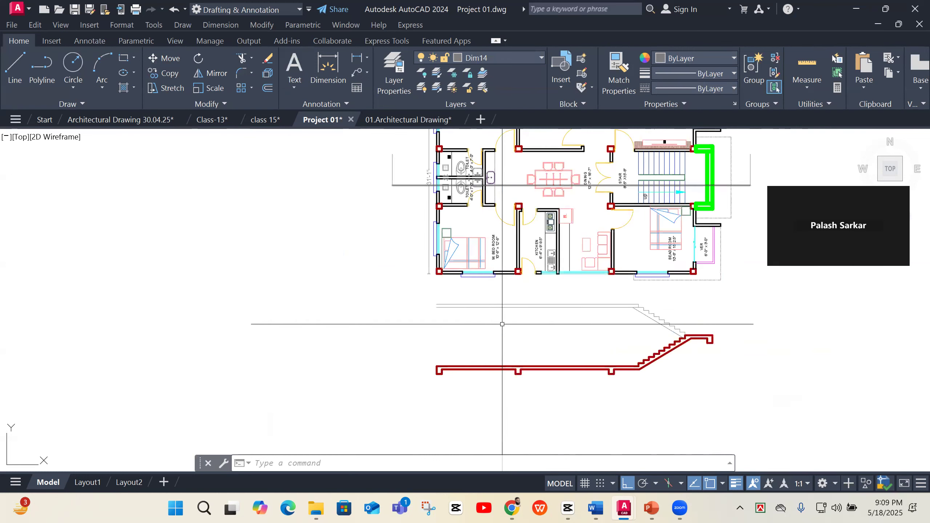
click(580, 299)
click(568, 321)
scroll(634, 306, up, 5)
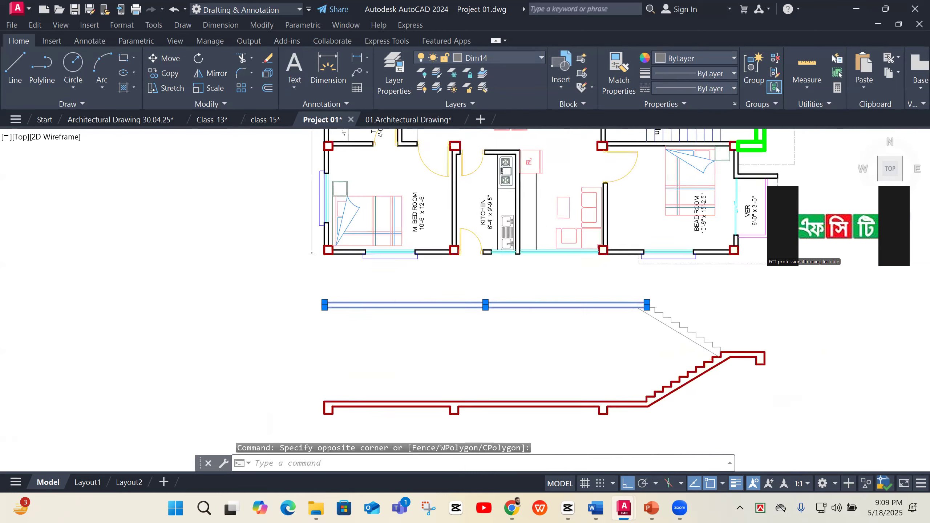
scroll(499, 240, down, 2)
key(Escape)
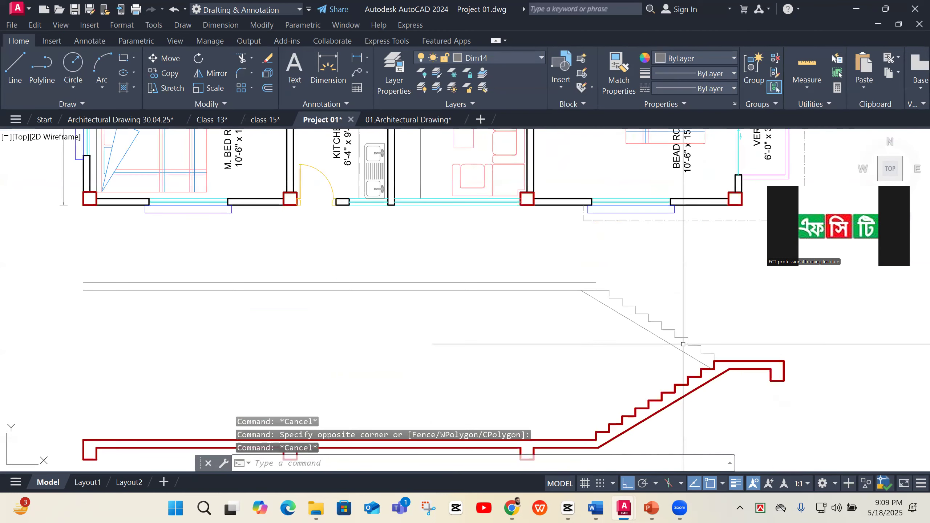
Create a closed boundary polyline around the upper stair flight, using an internal point between its steps and waist line
key(Return)
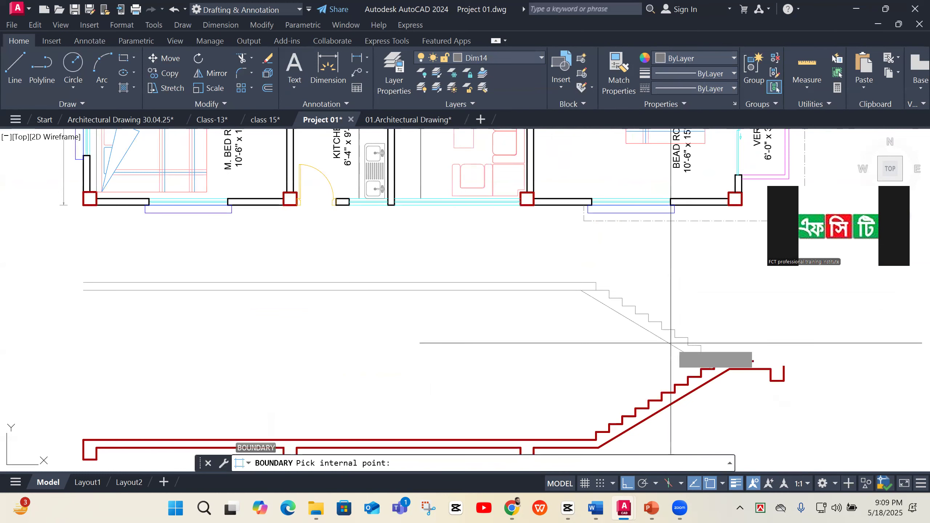
click(670, 340)
scroll(673, 341, down, 2)
key(Return)
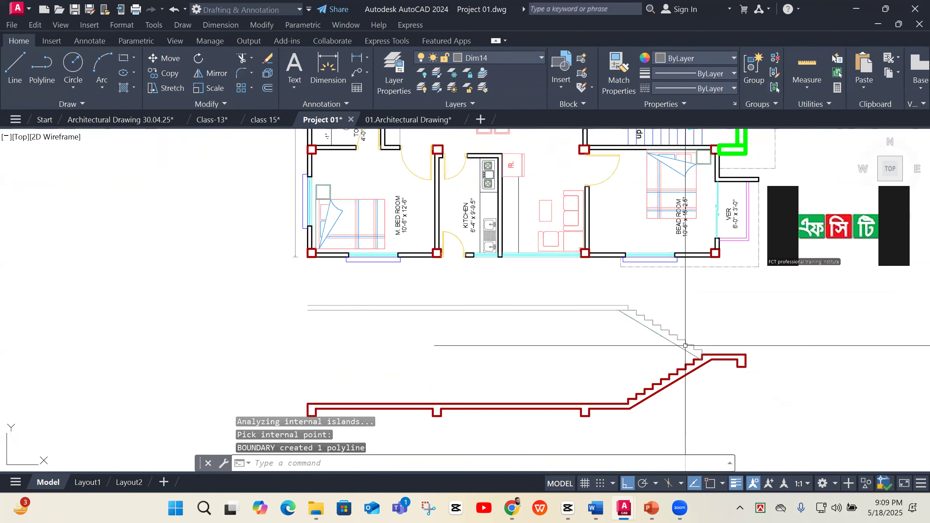
Erase the original separate slab, step and waist lines of the upper flight, keeping its closed polyline and the lower slab polyline
click(772, 297)
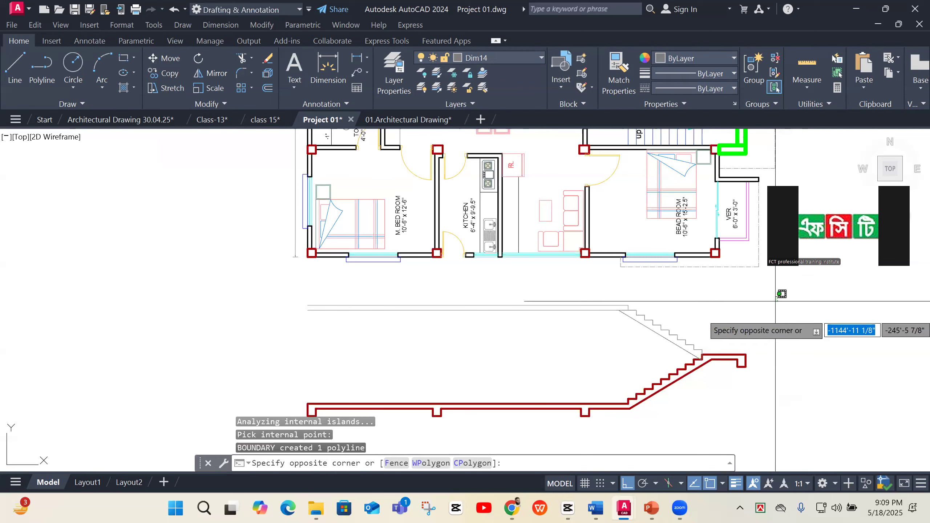
click(509, 404)
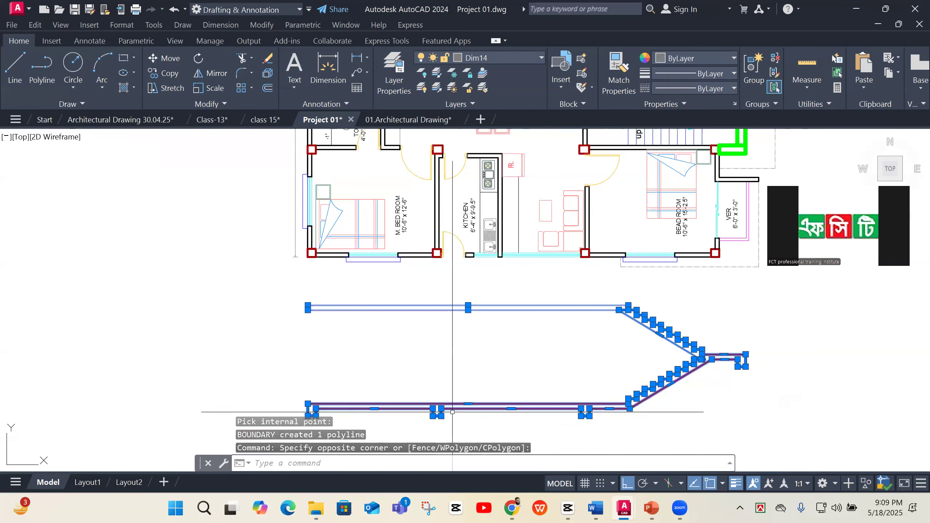
shift+click(550, 404)
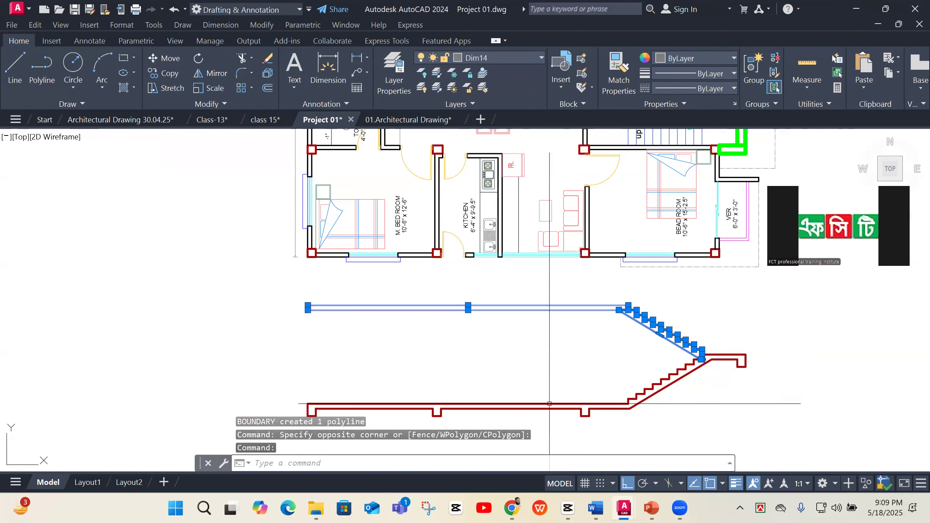
shift+click(672, 344)
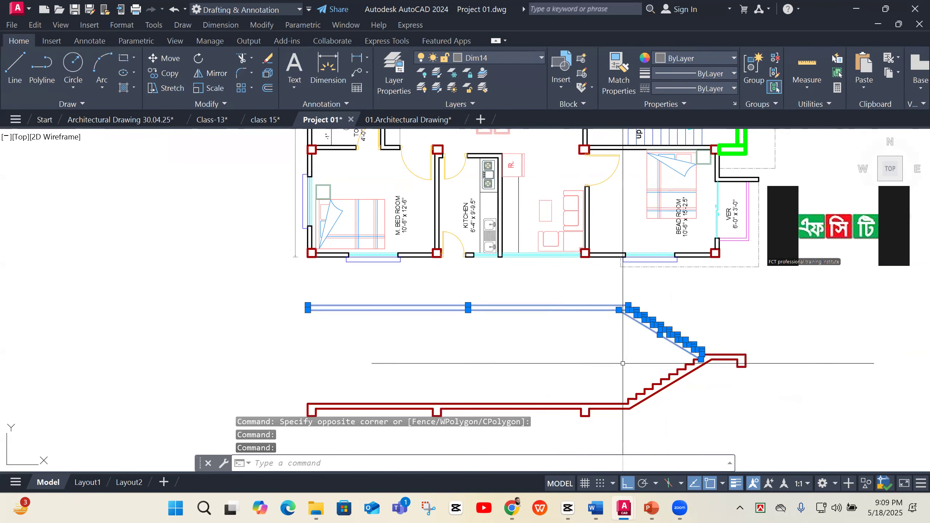
text(E)
key(Return)
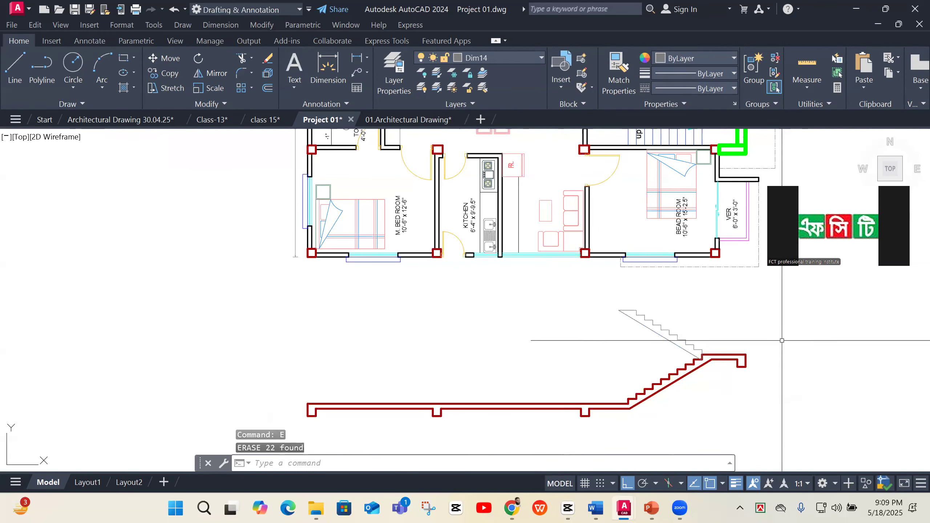
Copy the closed polyline of the lower slab and stair flight 10' straight up
scroll(683, 385, down, 4)
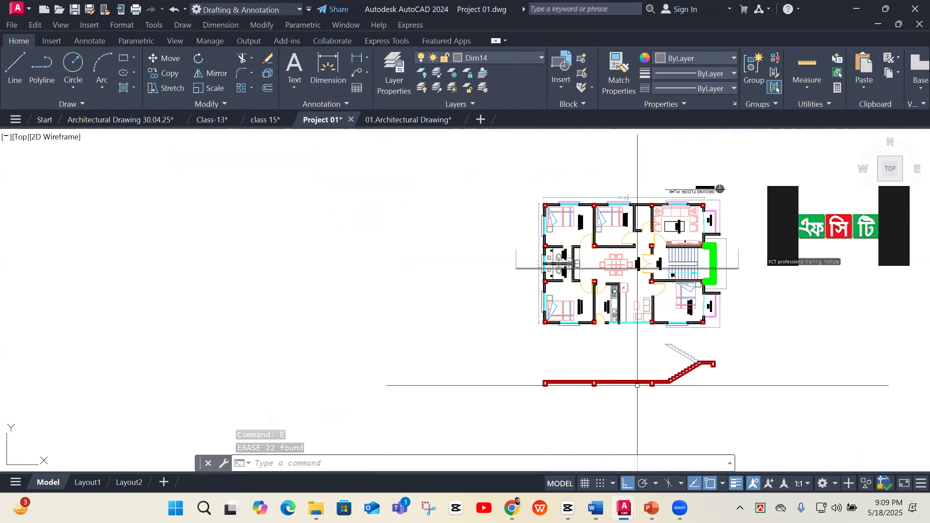
scroll(601, 388, up, 2)
click(658, 376)
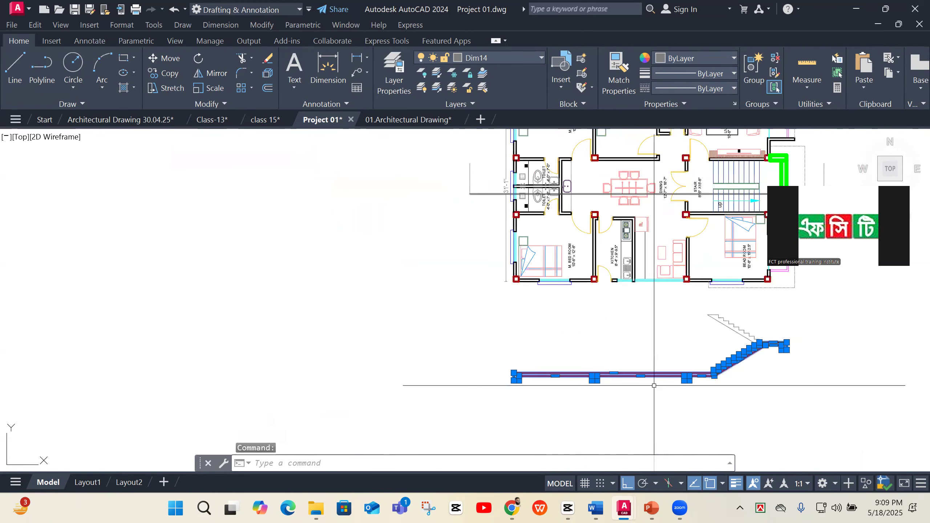
text(co)
key(Return)
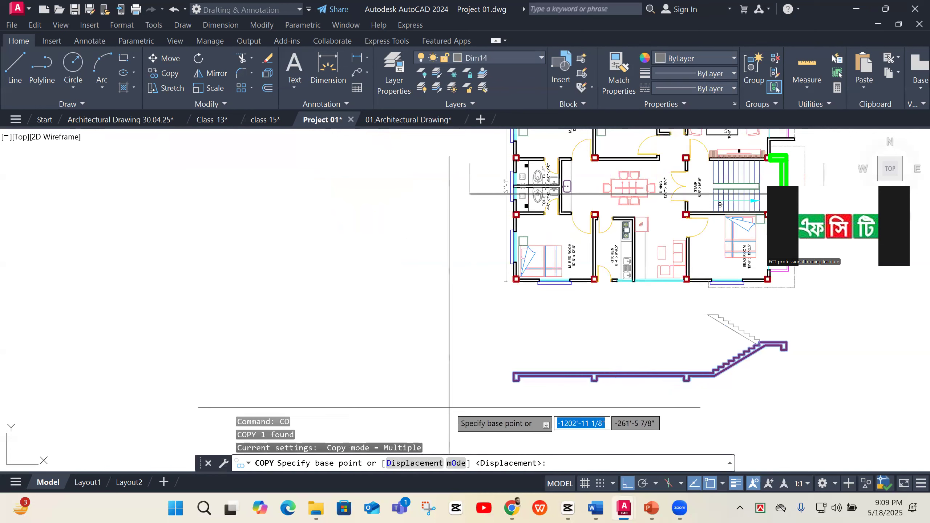
click(449, 407)
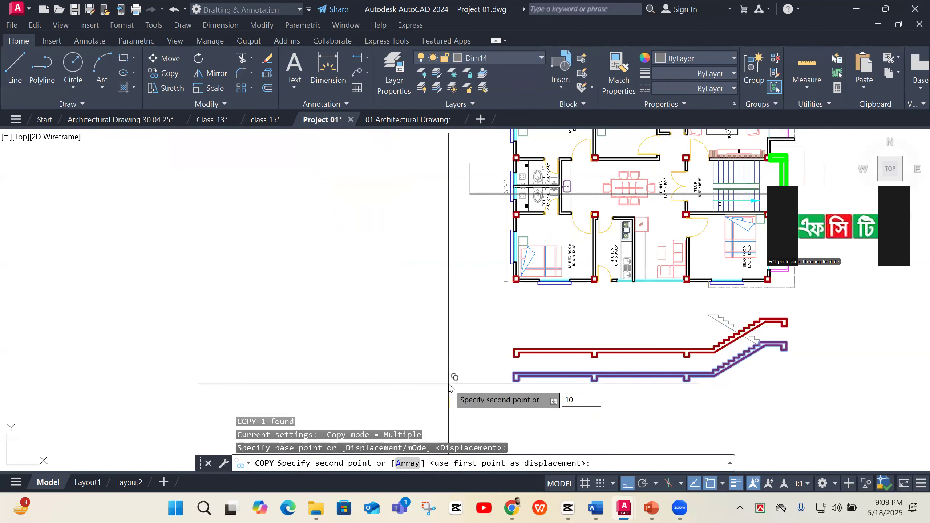
key(Return)
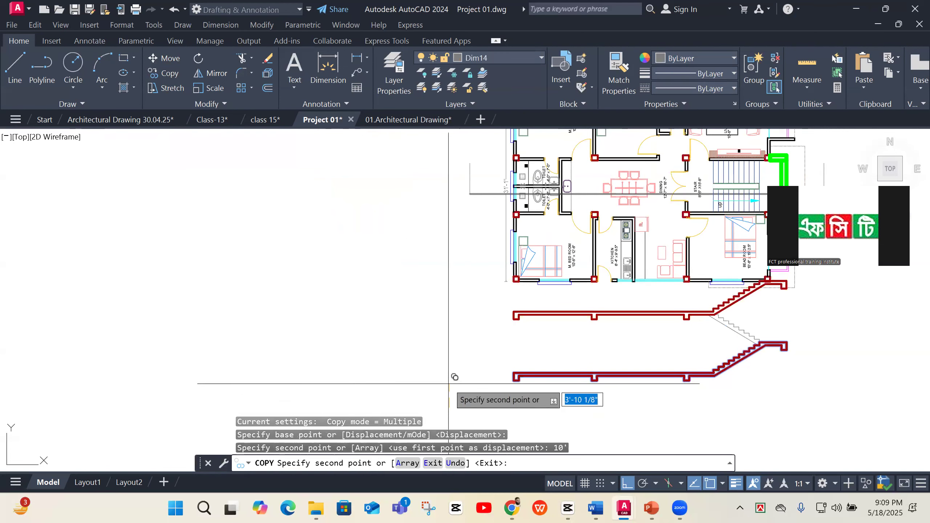
key(Escape)
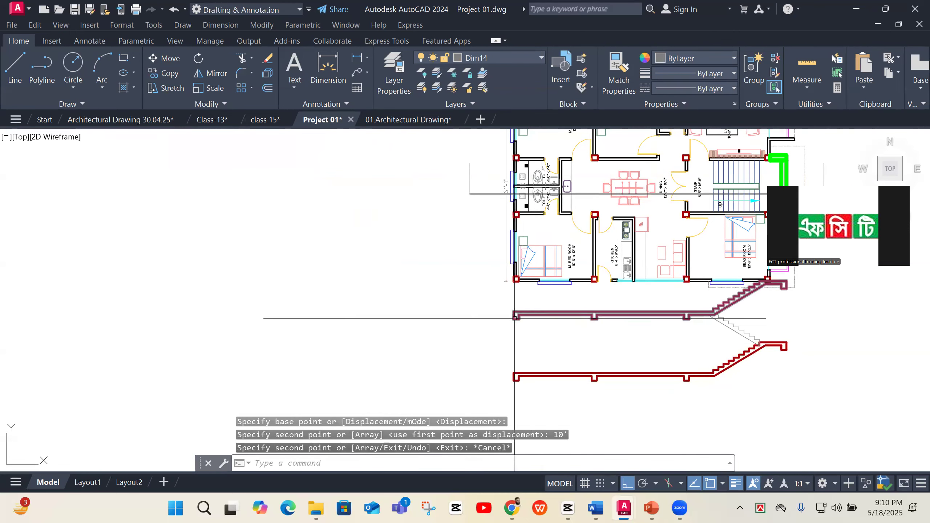
Draw vertical construction lines through both faces of the plan's outer toilet-side wall and the outer edge of its window projection
scroll(519, 320, up, 2)
scroll(512, 322, down, 2)
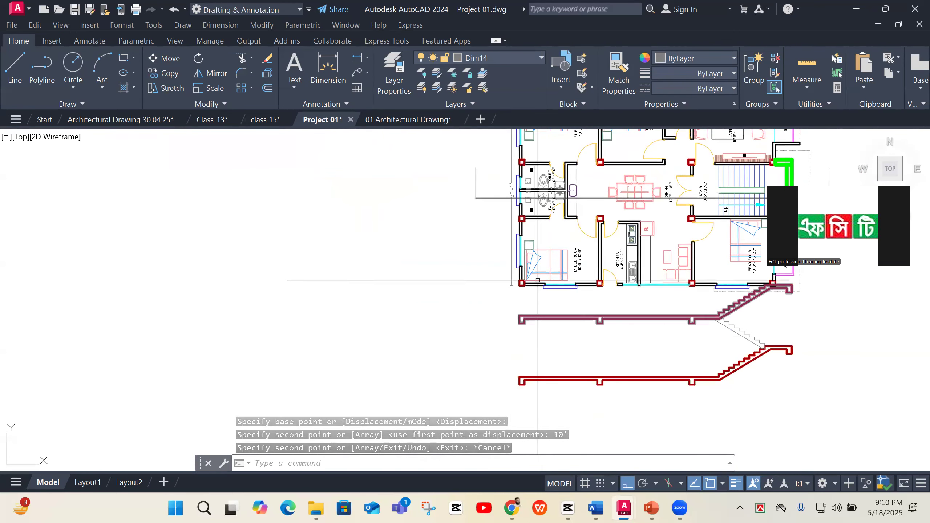
text(xl)
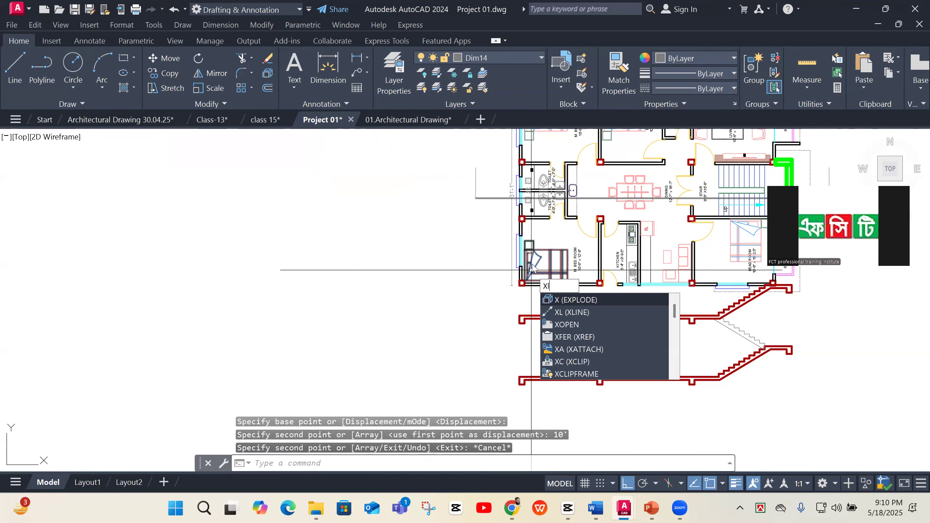
key(Return)
text(v)
key(Return)
scroll(536, 206, up, 5)
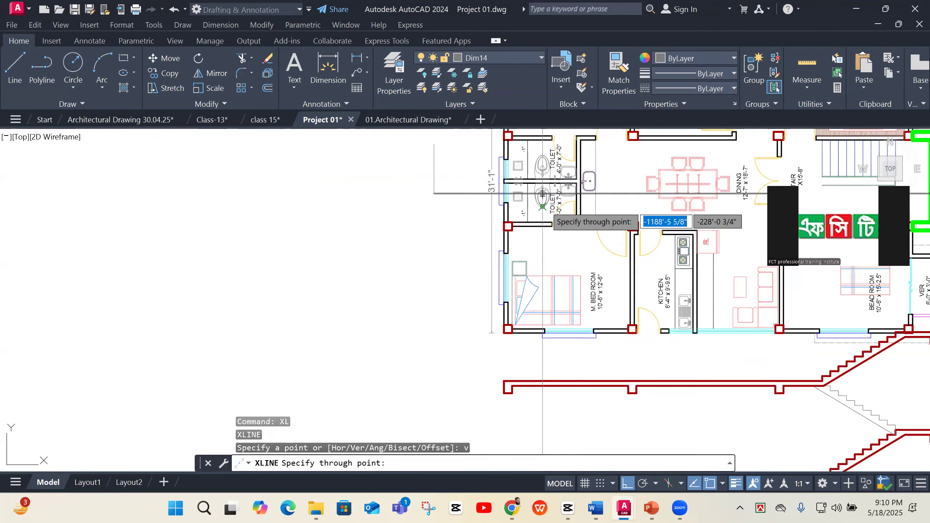
click(466, 177)
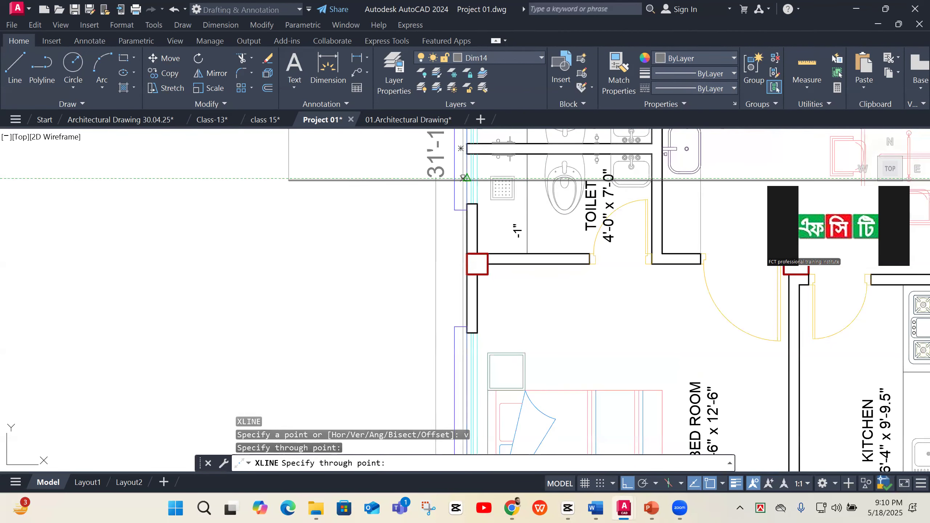
click(477, 185)
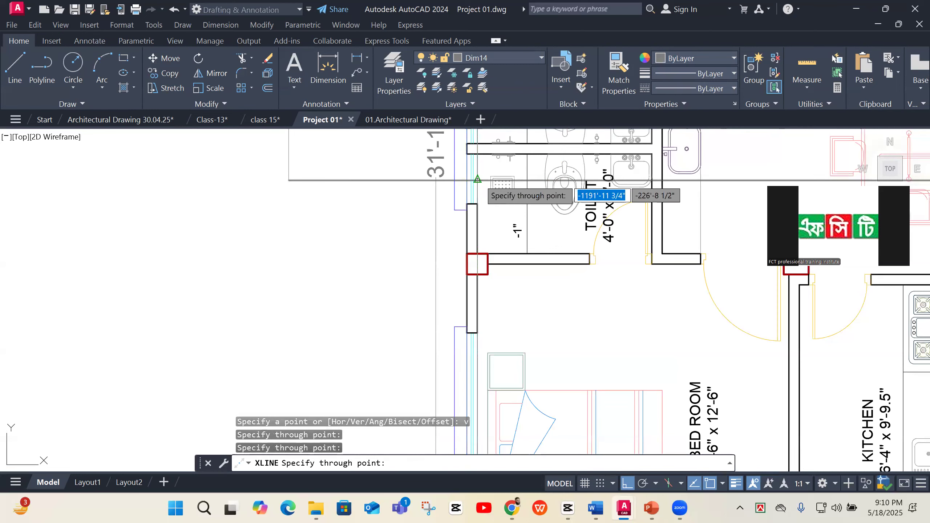
click(454, 180)
key(Return)
scroll(553, 269, down, 6)
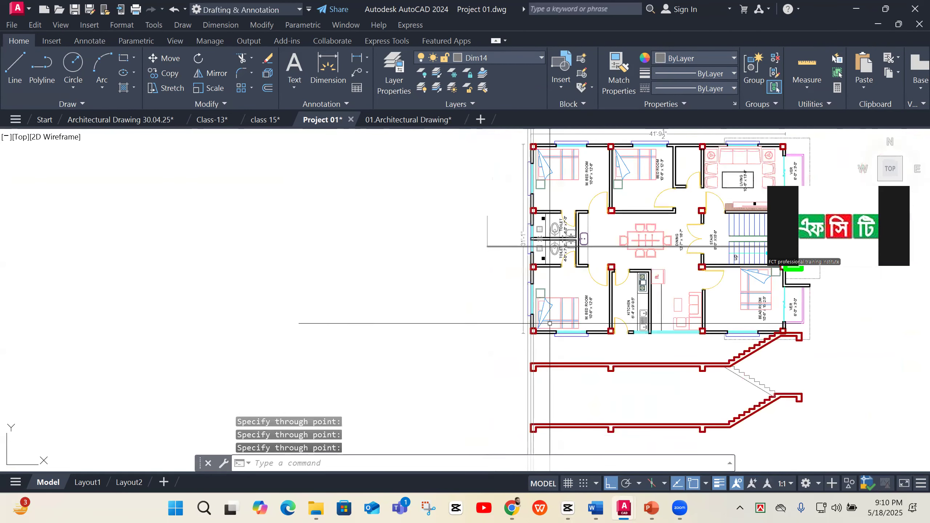
Draw a horizontal construction line along the top edge of the lower floor slab
scroll(539, 392, up, 4)
scroll(538, 393, down, 5)
scroll(560, 380, up, 3)
text(xl)
key(Return)
text(h)
key(Return)
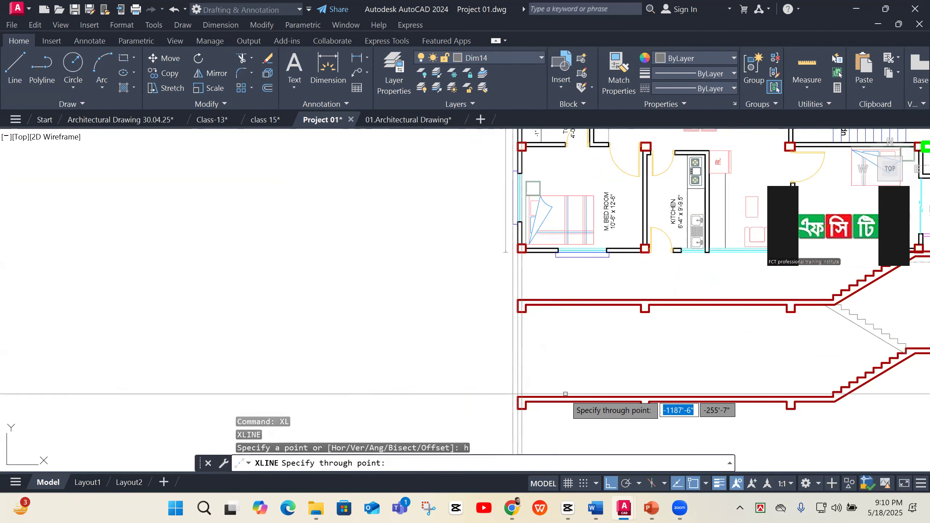
click(563, 397)
key(Return)
Offset the horizontal construction line at the lower slab's top 7' upward
click(452, 402)
click(440, 358)
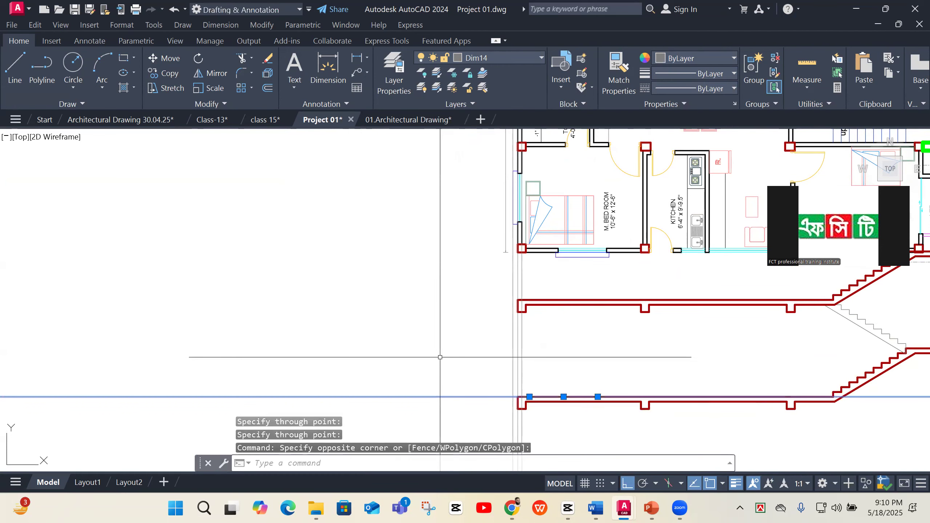
text(o)
key(Return)
text(7)
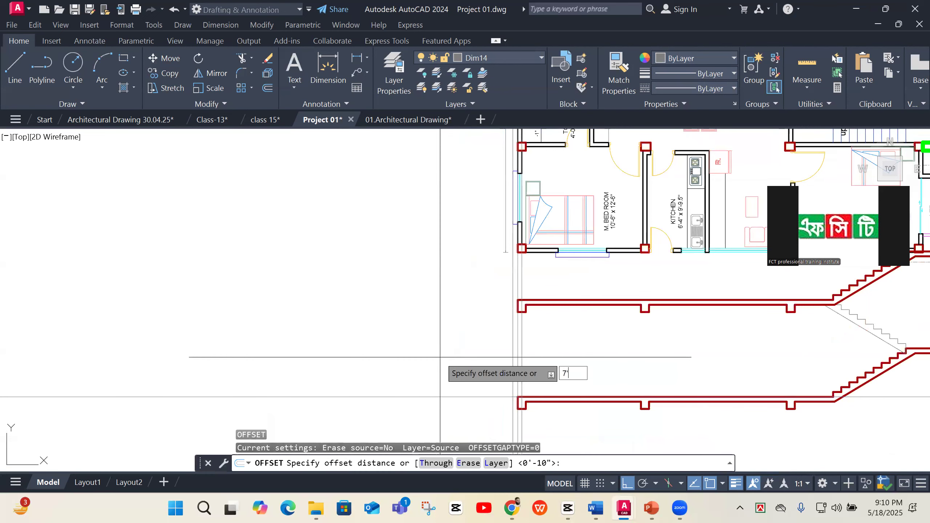
key(Return)
click(440, 357)
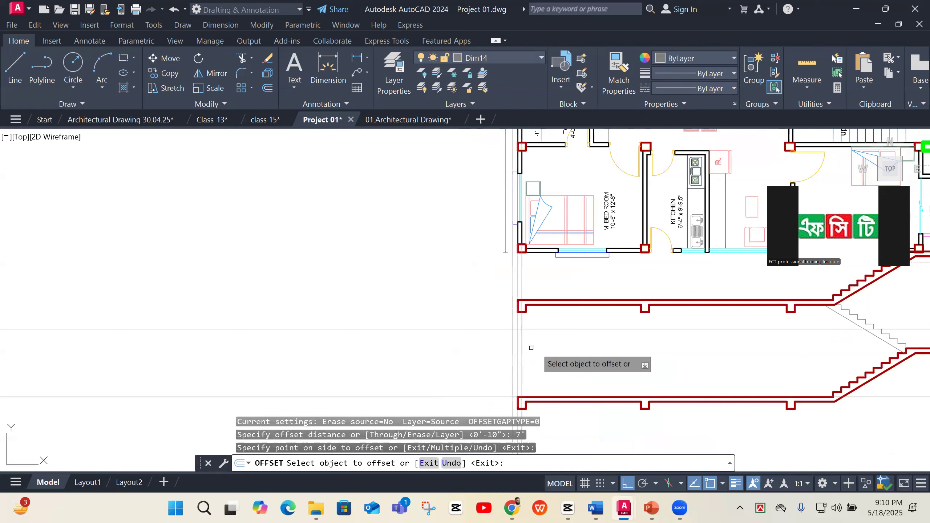
key(Return)
Offset the construction line 7' above the slab upward by 4 inches to give the lintel thickness
key(Return)
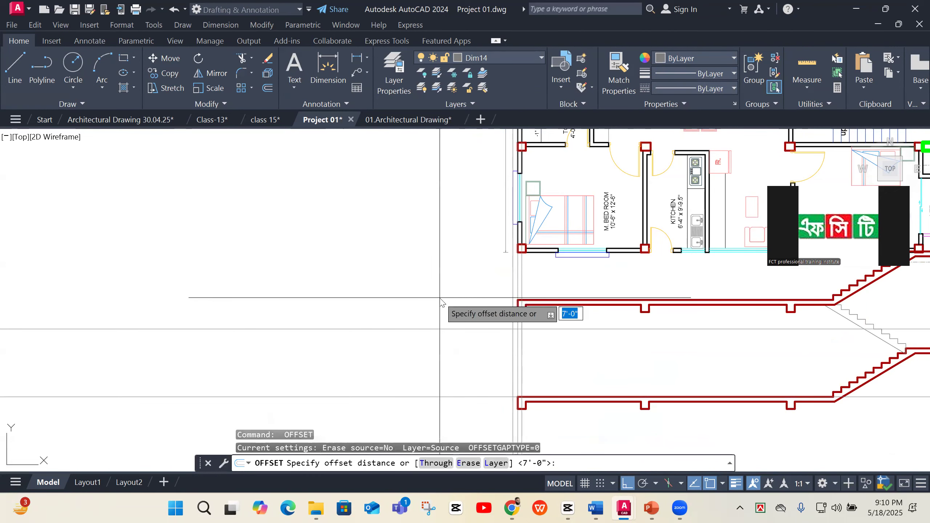
text(4)
key(Return)
click(440, 329)
click(436, 284)
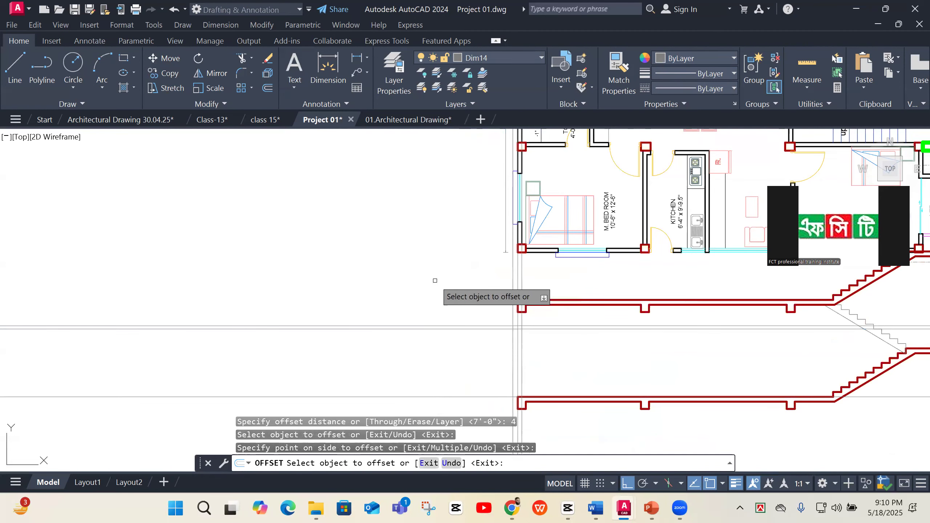
key(Return)
Offset the lower of the two lintel construction lines 1.5' downward
key(Return)
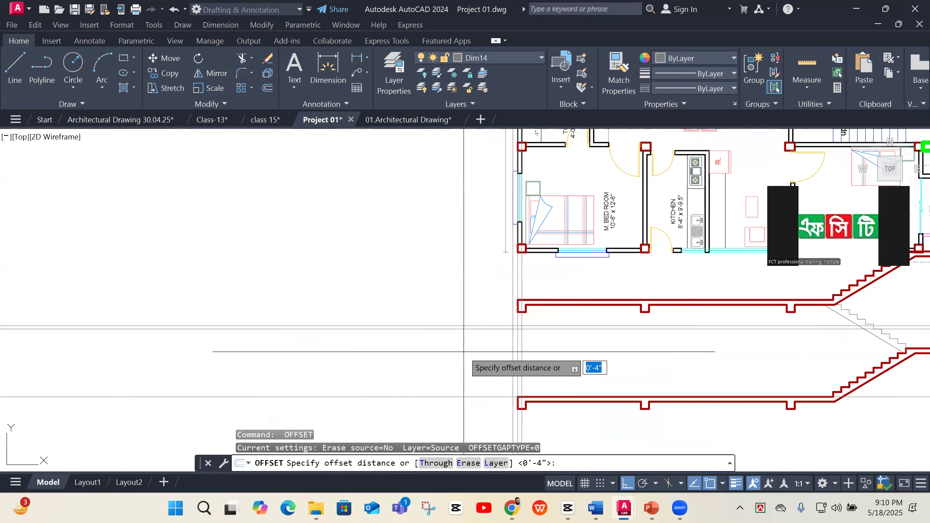
scroll(464, 352, down, 1)
scroll(435, 305, up, 1)
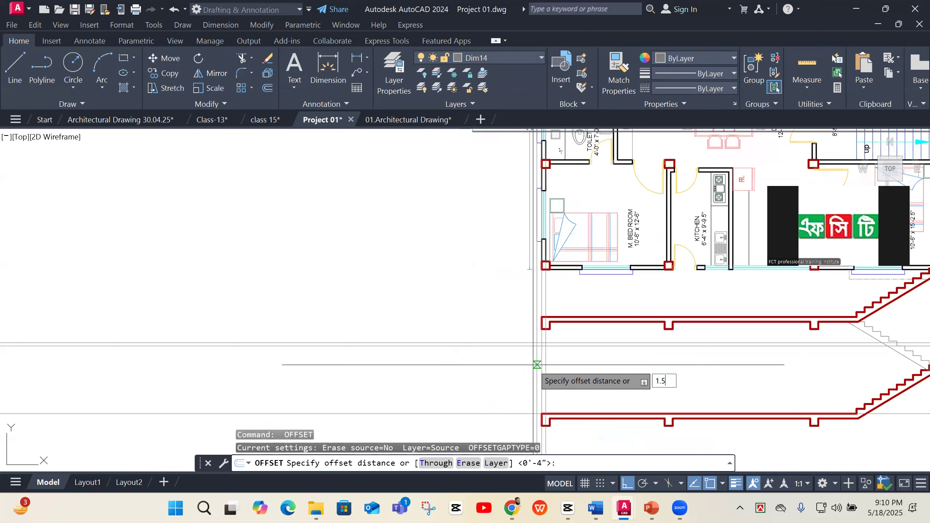
key(Return)
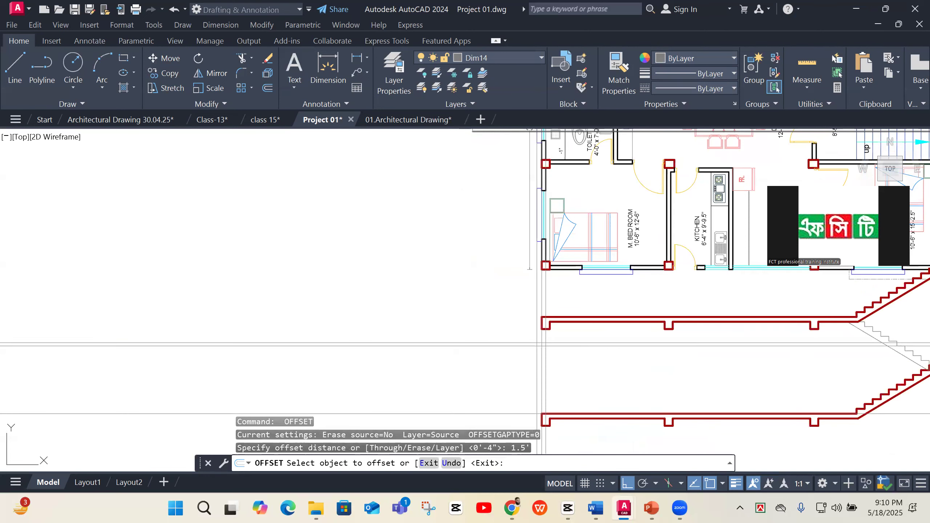
click(531, 346)
click(513, 372)
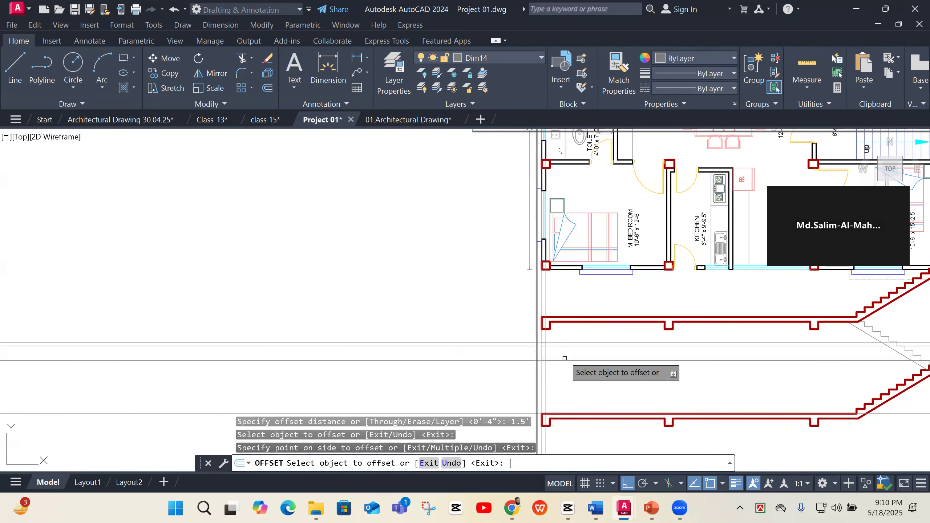
key(Return)
Create closed boundary polylines between the two wall-face lines for the lower wall, the lintel and the wall above it
scroll(548, 368, up, 2)
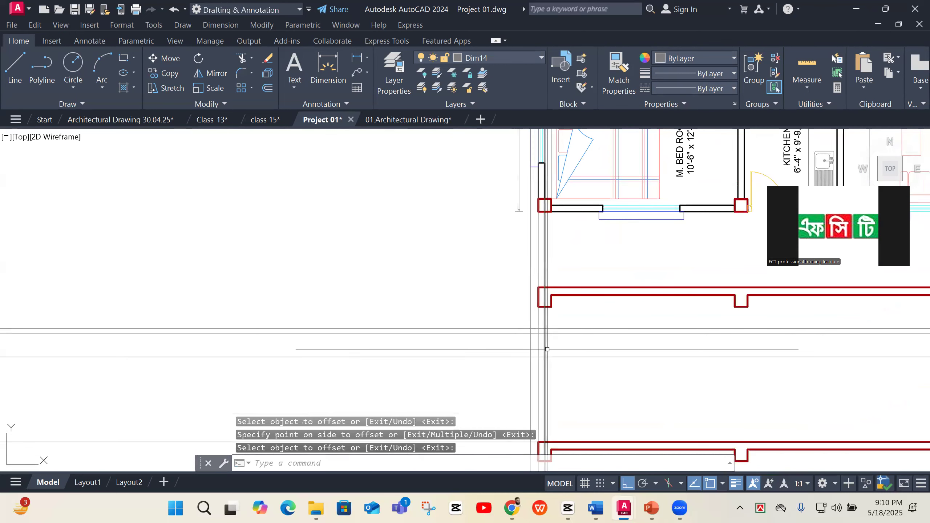
scroll(564, 366, down, 2)
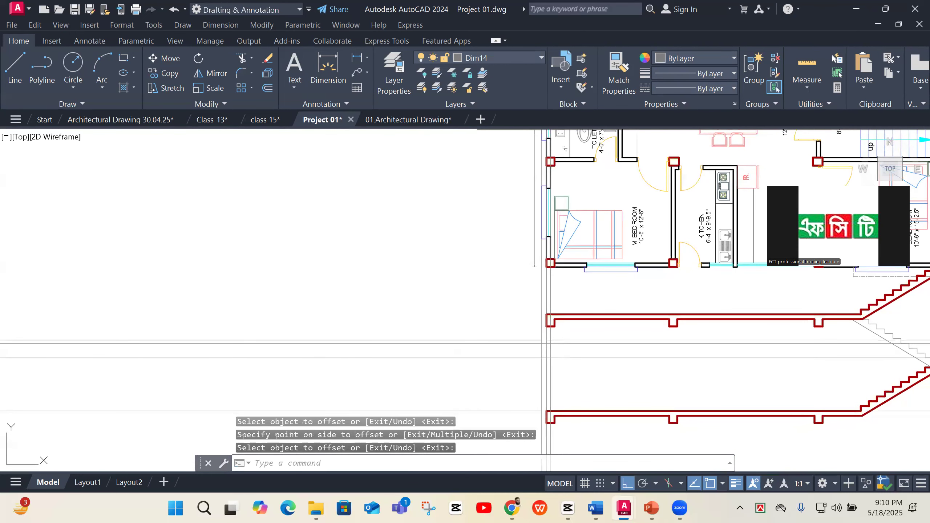
key(Return)
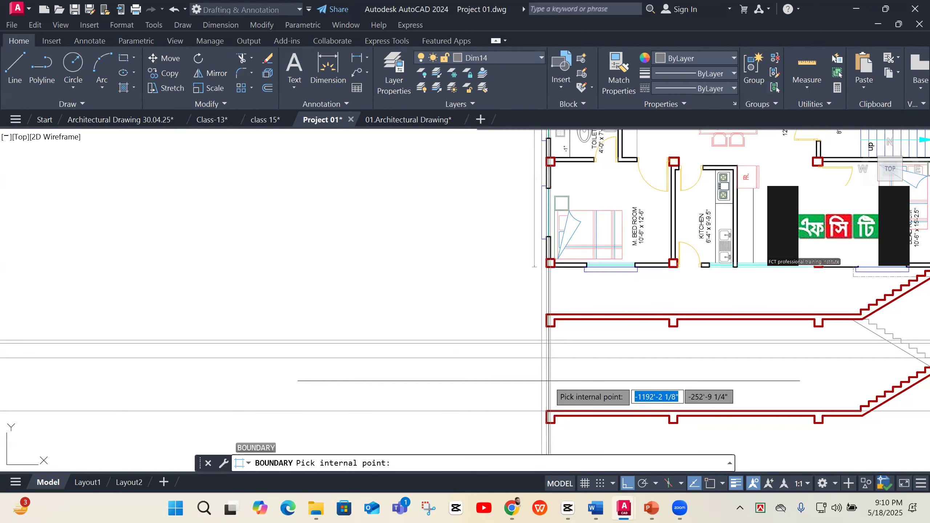
click(546, 381)
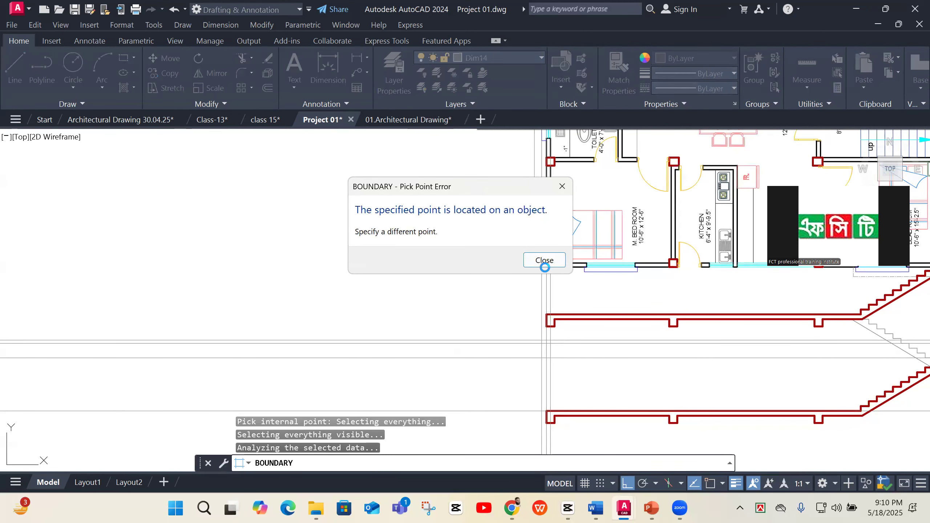
click(544, 260)
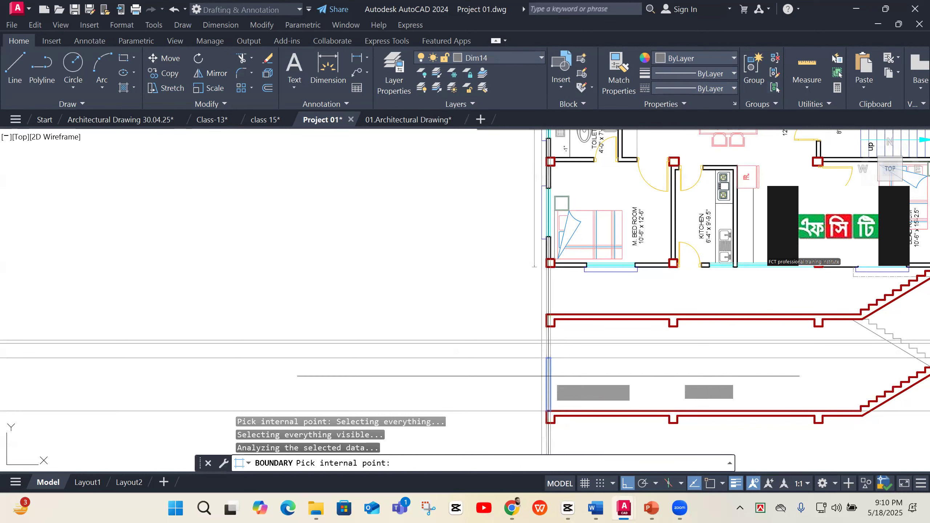
click(548, 336)
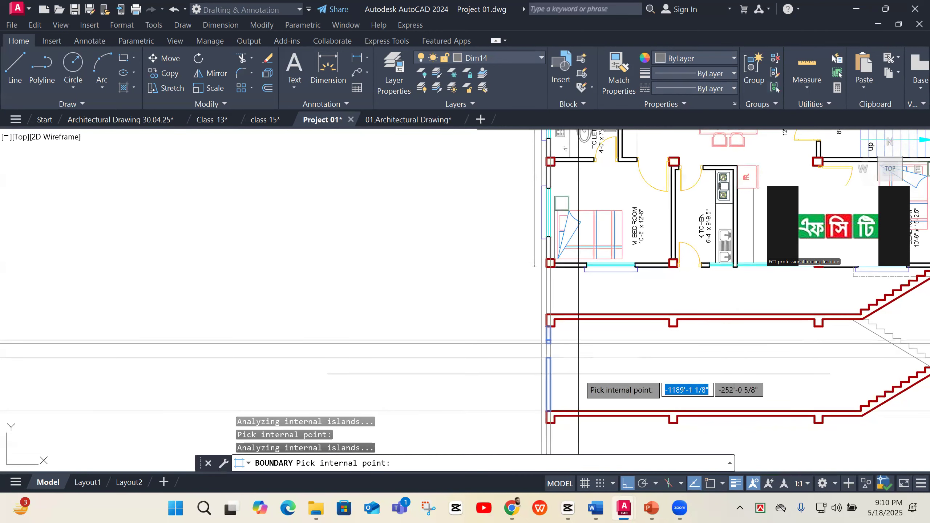
key(Return)
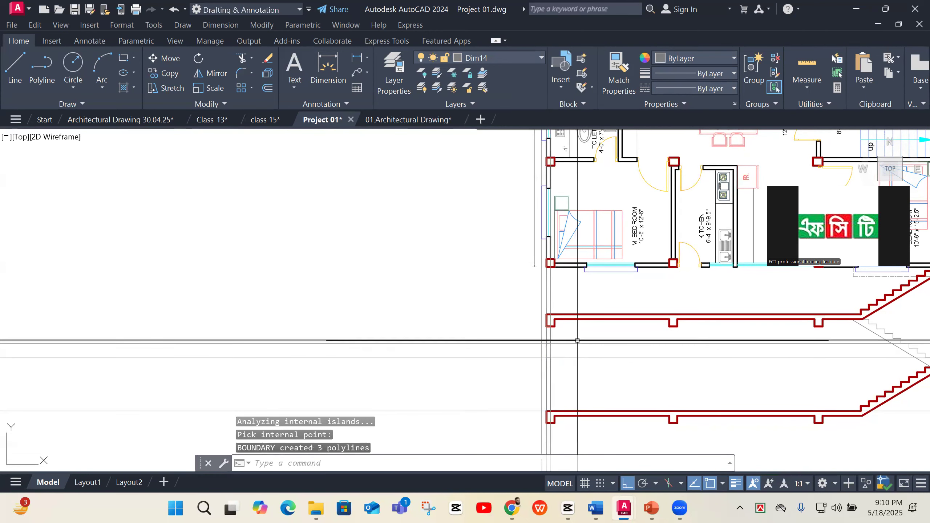
Stretch the lintel's outer edge outward past the wall face to the outermost vertical construction line
scroll(536, 340, up, 3)
click(535, 339)
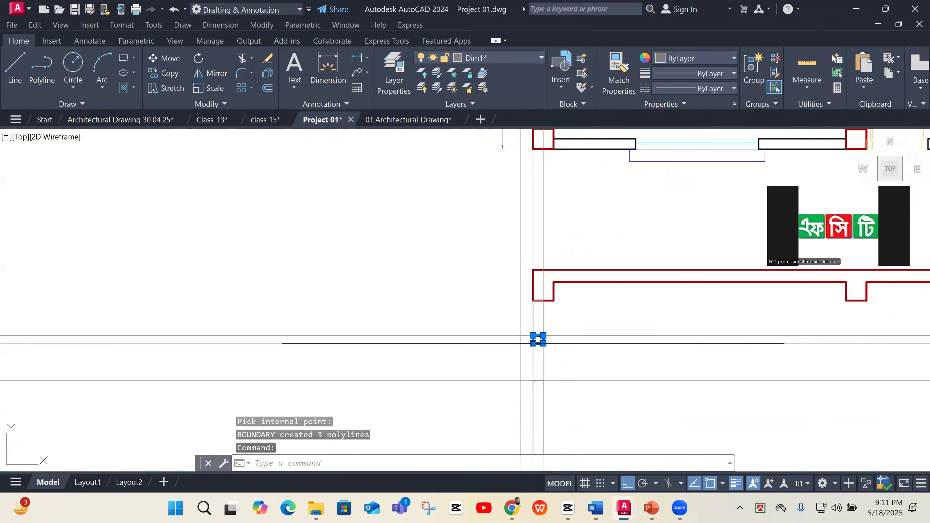
scroll(536, 340, up, 2)
click(514, 345)
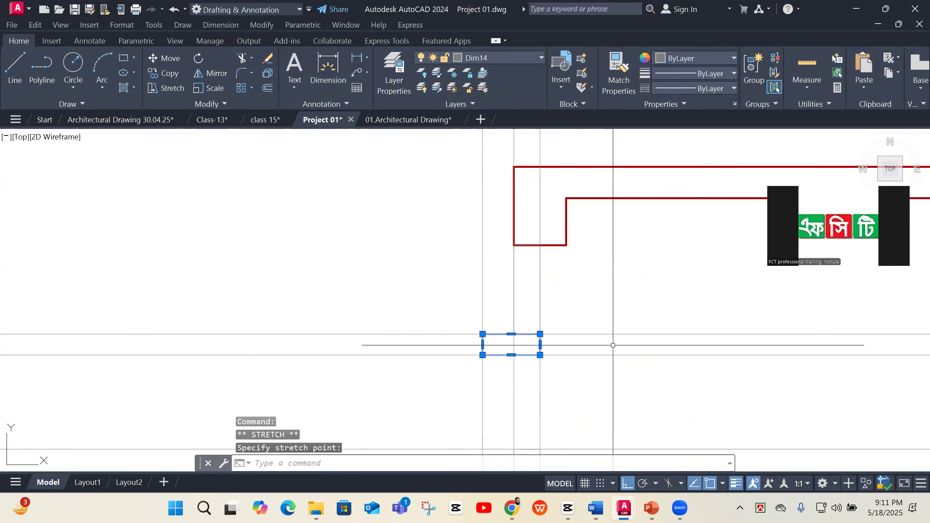
key(Escape)
Erase the two horizontal lintel construction lines, the three vertical construction lines and the horizontal line at the lower wall's top
click(618, 312)
click(600, 373)
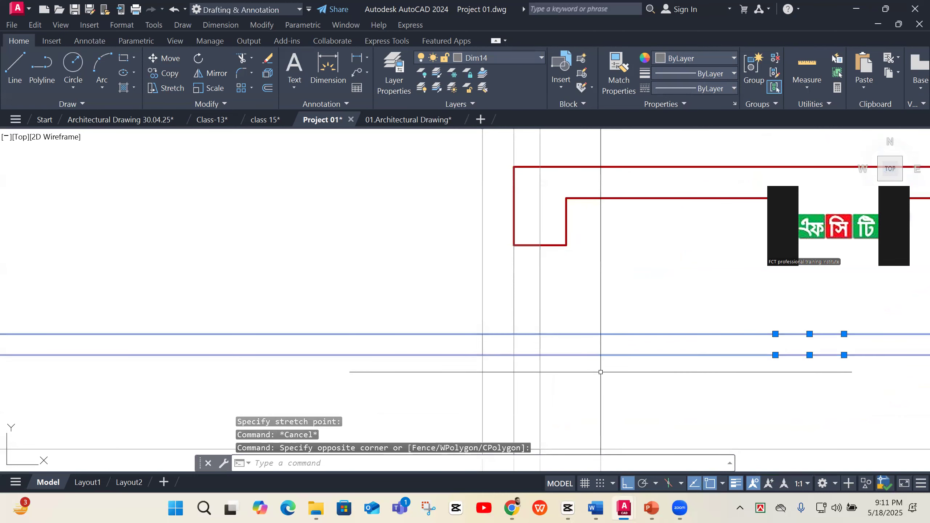
text(e)
key(Return)
scroll(552, 297, down, 4)
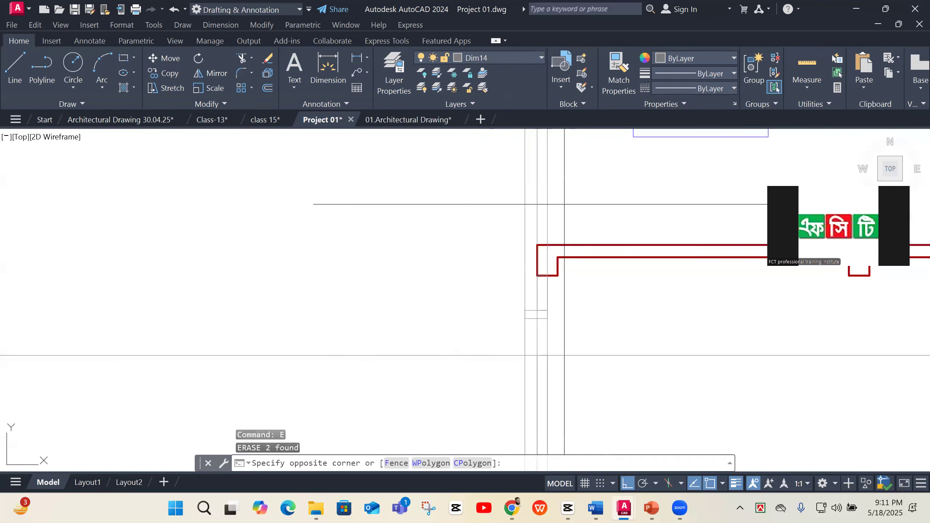
key(Return)
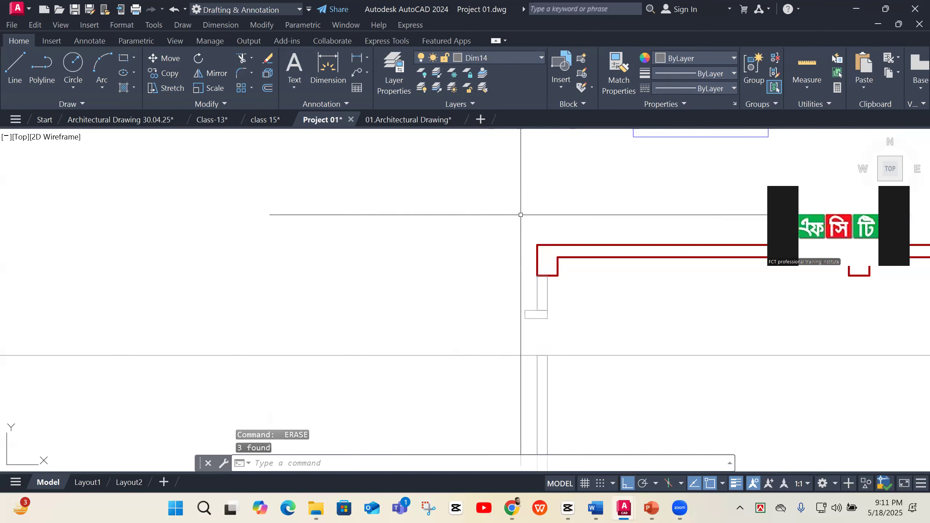
scroll(523, 221, down, 2)
click(591, 301)
click(584, 318)
key(Return)
Draw the window in the wall opening with a WIN-style multiline at scale 5, from the lower wall's top to the lintel
scroll(546, 295, up, 2)
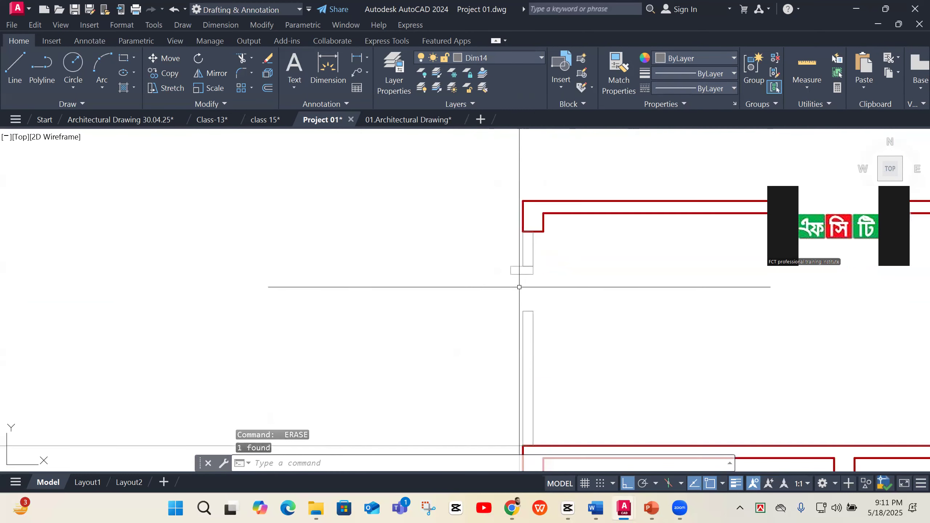
text(ml)
key(Return)
text(s)
key(Return)
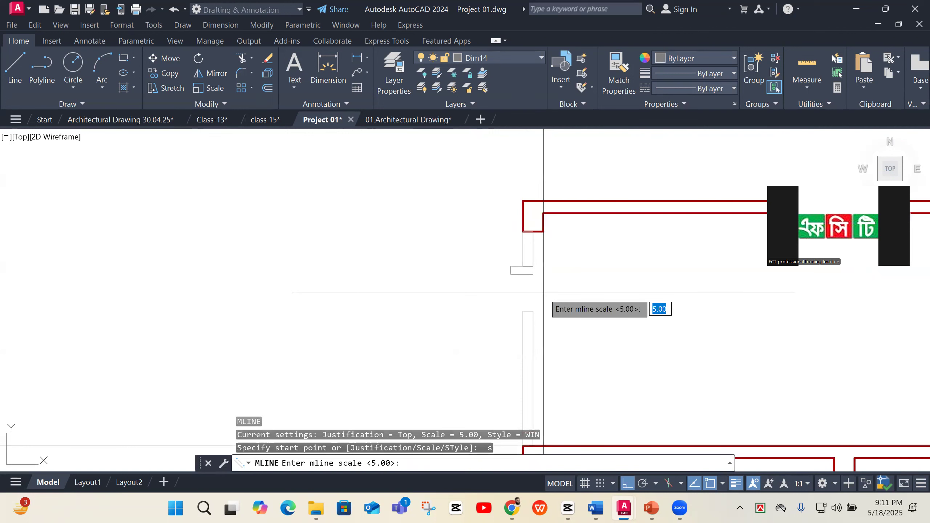
key(Return)
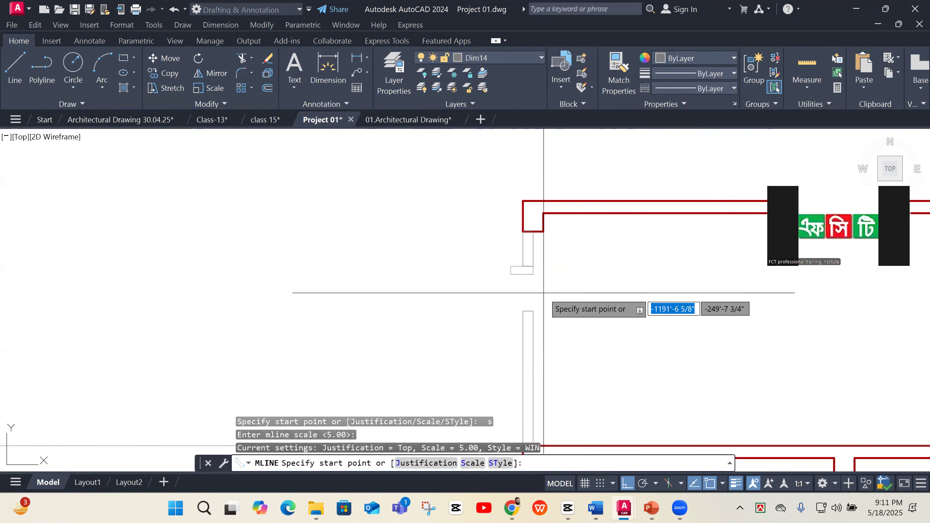
click(523, 311)
click(522, 271)
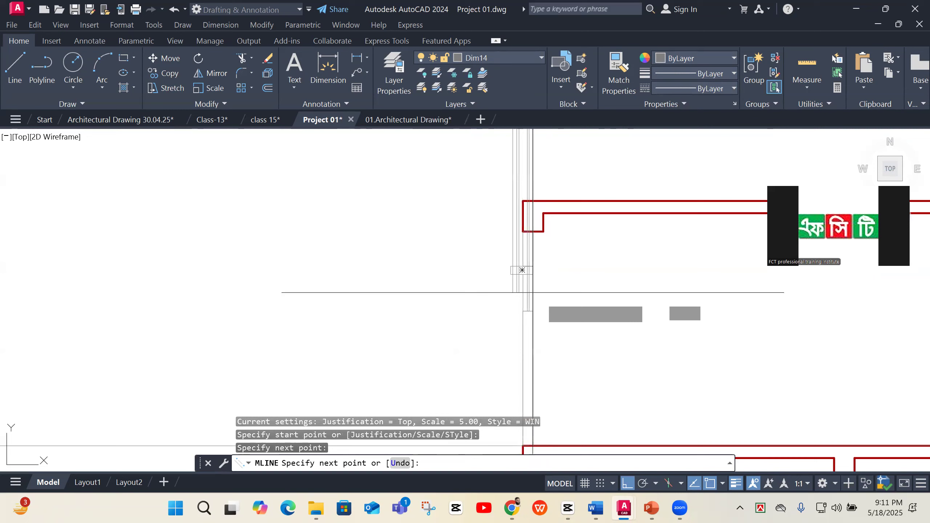
key(Return)
Match the properties of the floor plan's bedroom window onto the section's window multiline
scroll(596, 335, down, 4)
scroll(571, 196, up, 2)
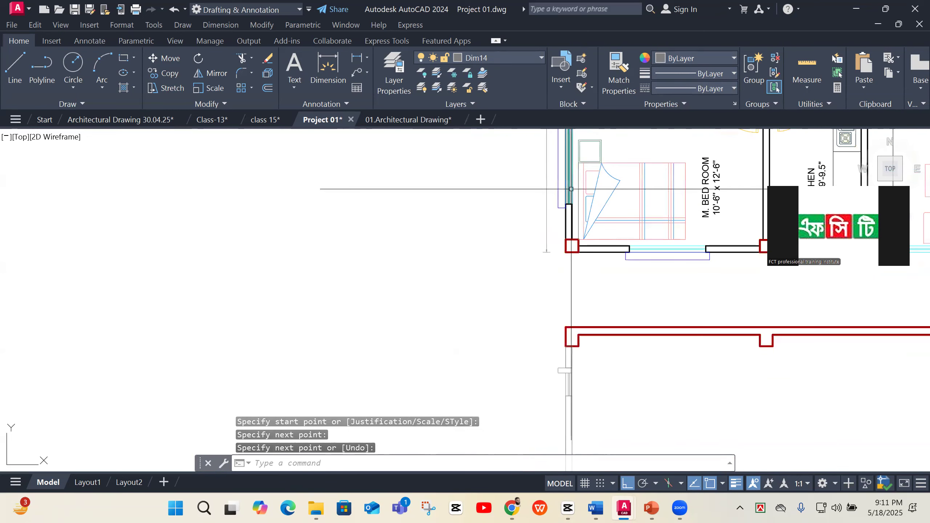
click(569, 189)
text(ma)
key(Return)
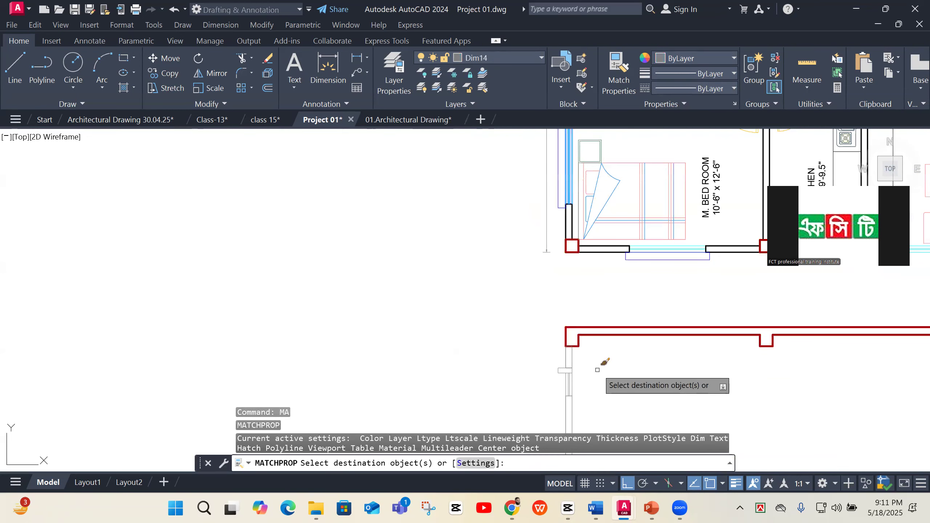
click(598, 374)
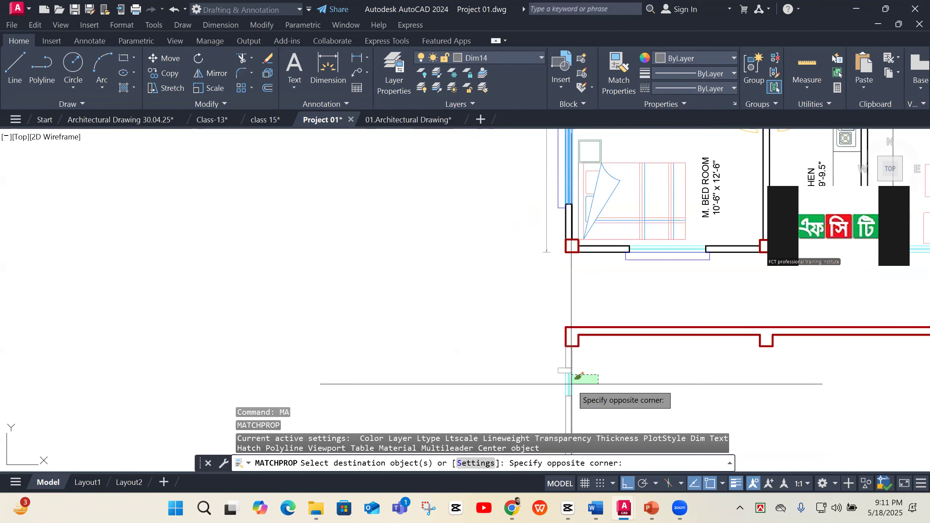
click(578, 376)
key(Return)
Match the properties of the upper floor slab onto the lintel
key(Return)
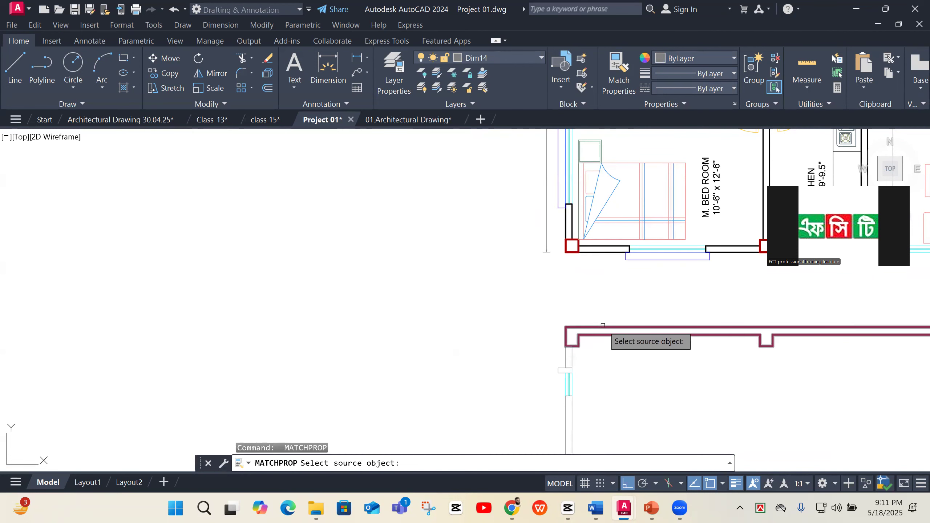
click(602, 328)
scroll(566, 361, up, 5)
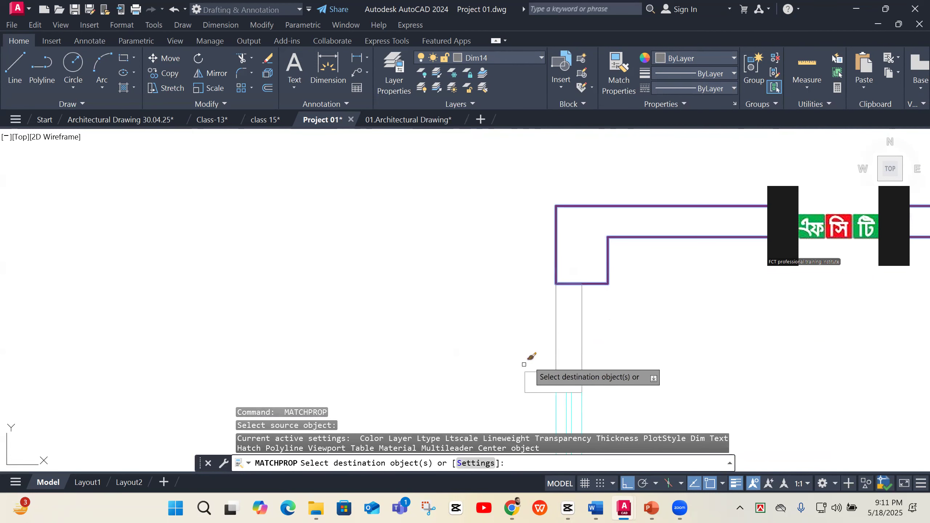
click(538, 351)
click(536, 390)
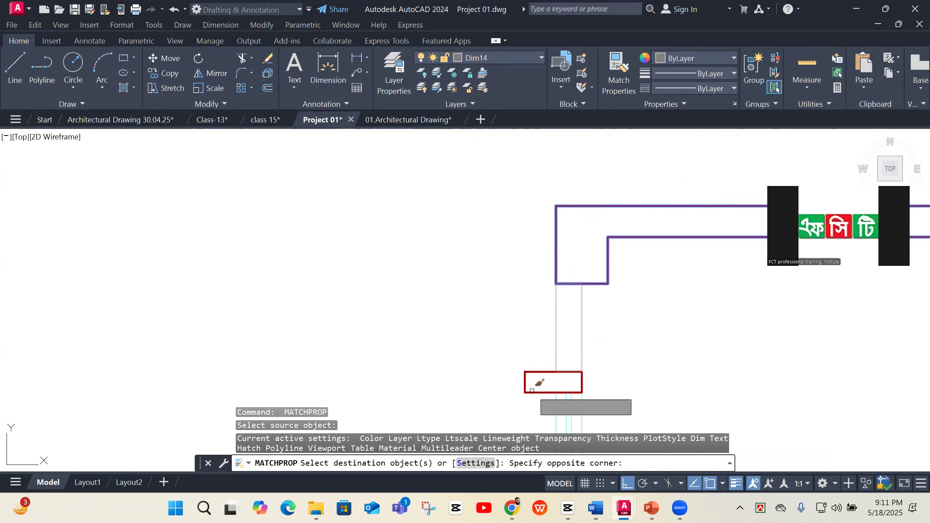
scroll(629, 344, down, 2)
scroll(629, 344, down, 3)
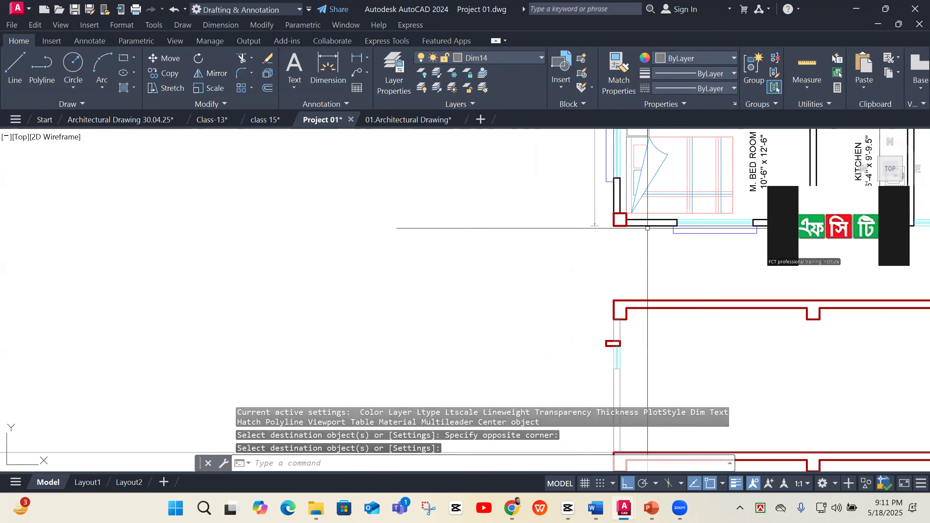
Match the properties of a floor plan wall onto the section's wall pieces above the lintel and below the window
scroll(630, 346, up, 4)
click(616, 313)
click(572, 311)
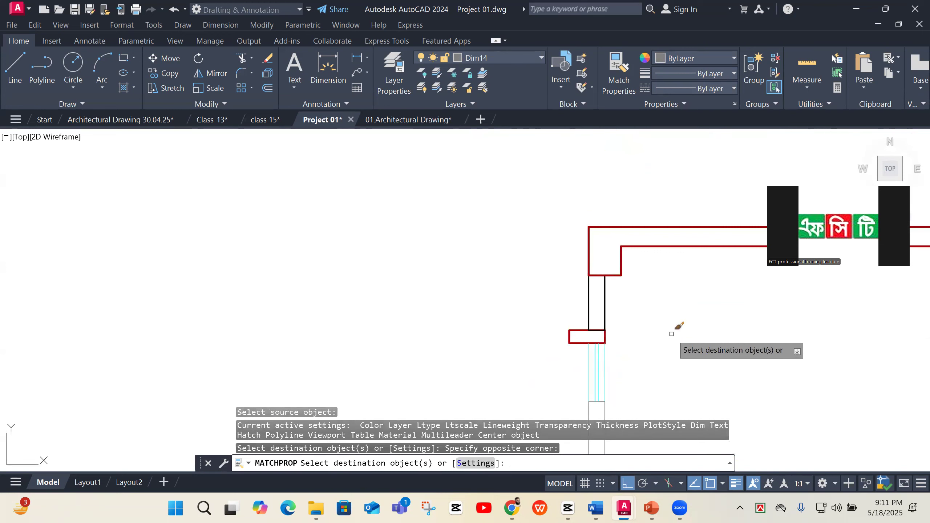
scroll(671, 334, down, 4)
click(671, 388)
click(619, 385)
scroll(520, 323, down, 2)
key(Return)
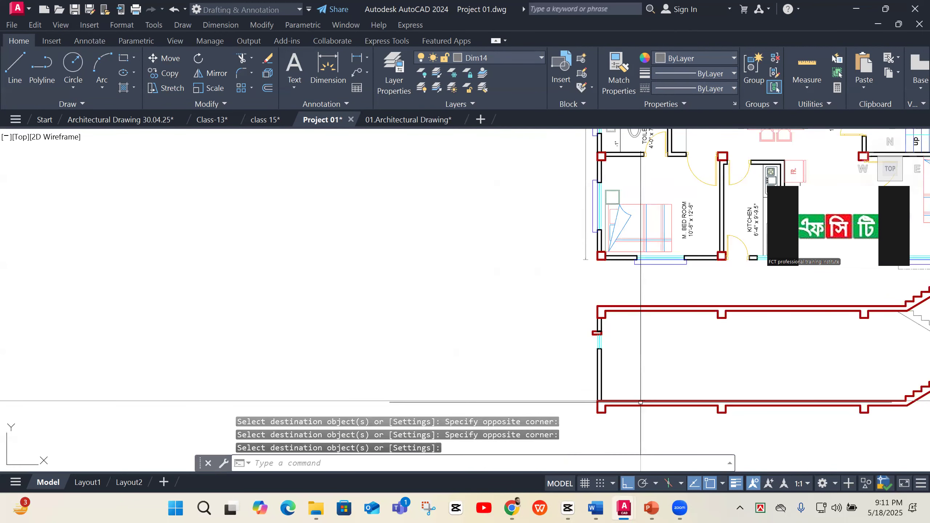
Draw a vertical construction line through the lintel's lower outer corner
scroll(582, 349, up, 7)
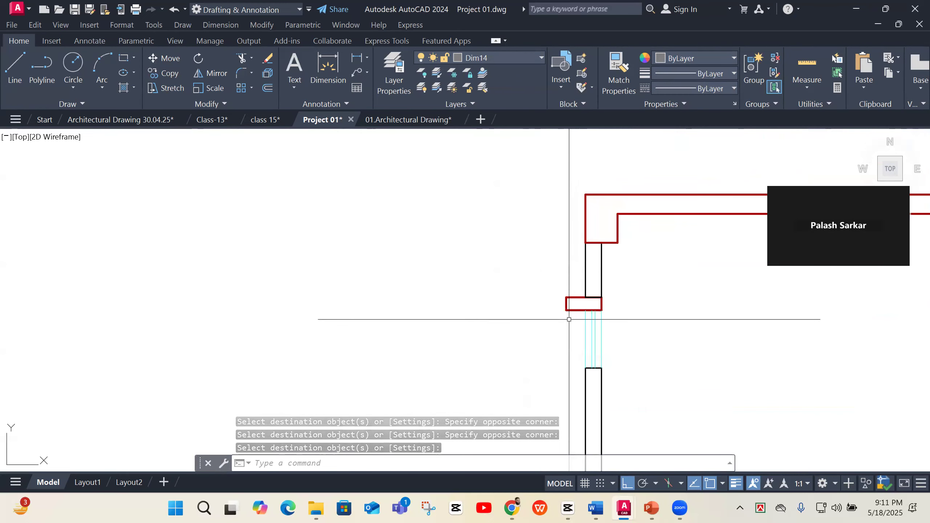
scroll(570, 319, up, 2)
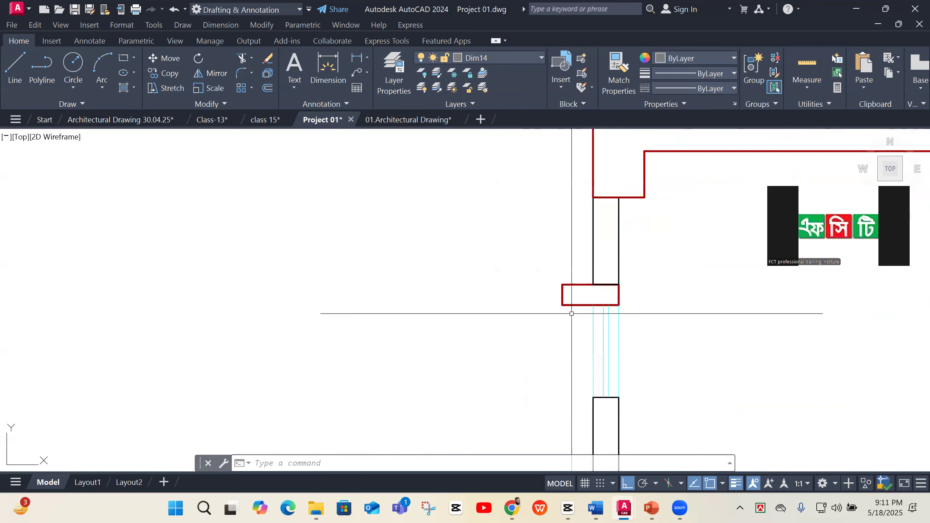
text(l)
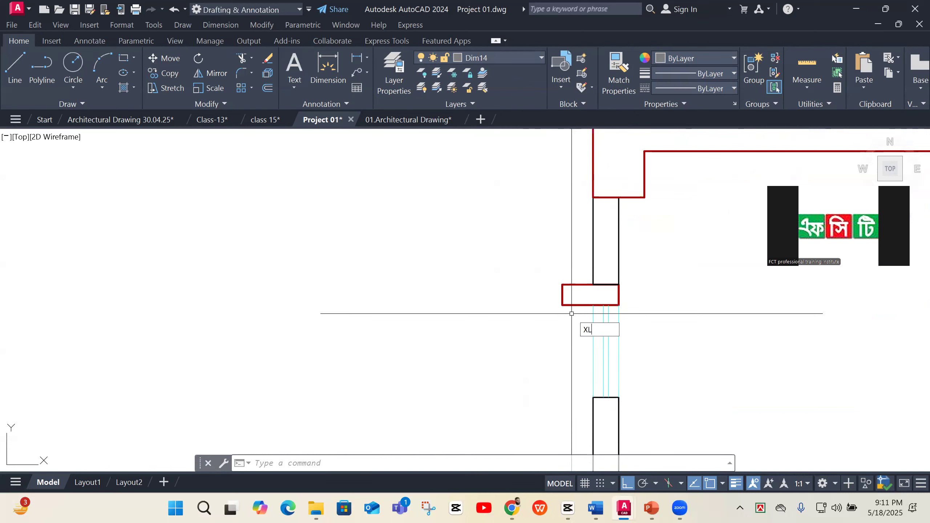
key(Return)
text(v)
key(Return)
click(562, 305)
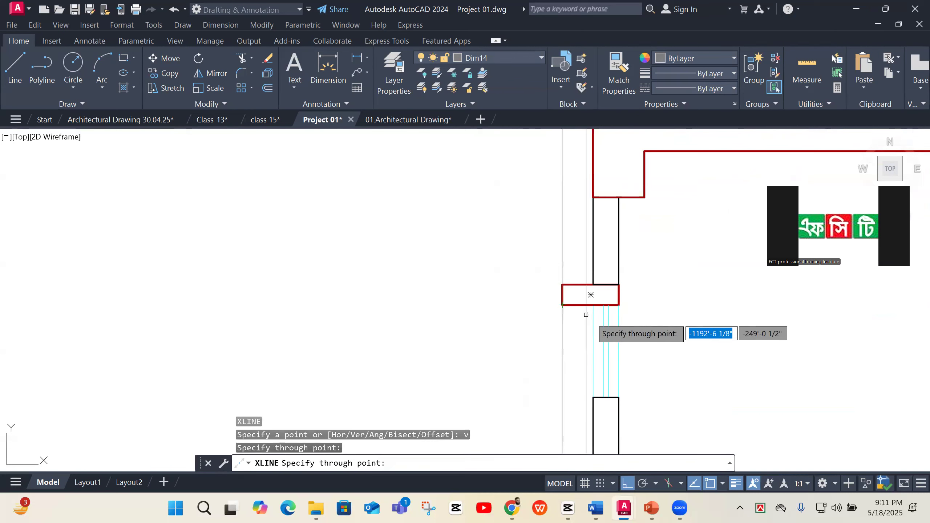
key(Return)
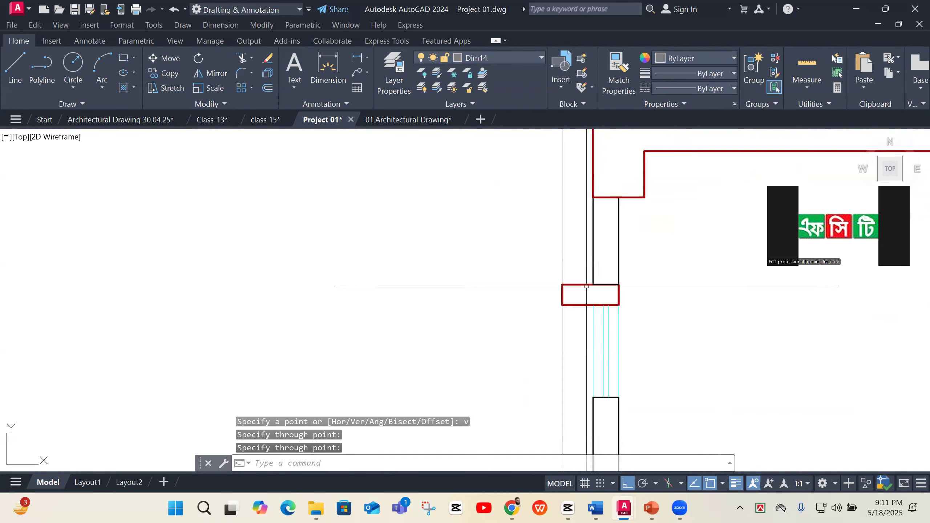
Move the vertical construction line 1 inch inward from the lintel's outer edge
click(568, 354)
click(512, 355)
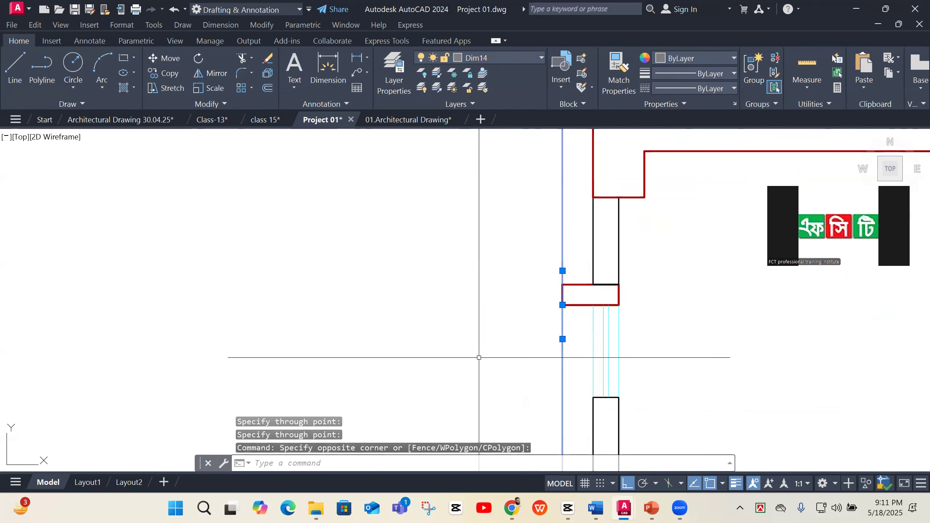
text(m)
key(Return)
click(456, 355)
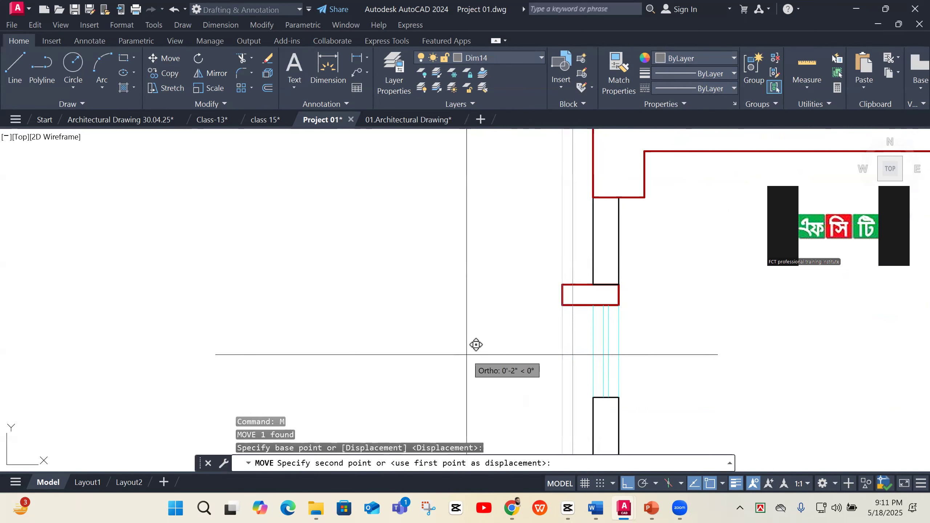
text(1)
key(Return)
Try moving the vertical construction line another 0.5 inch inward
key(Return)
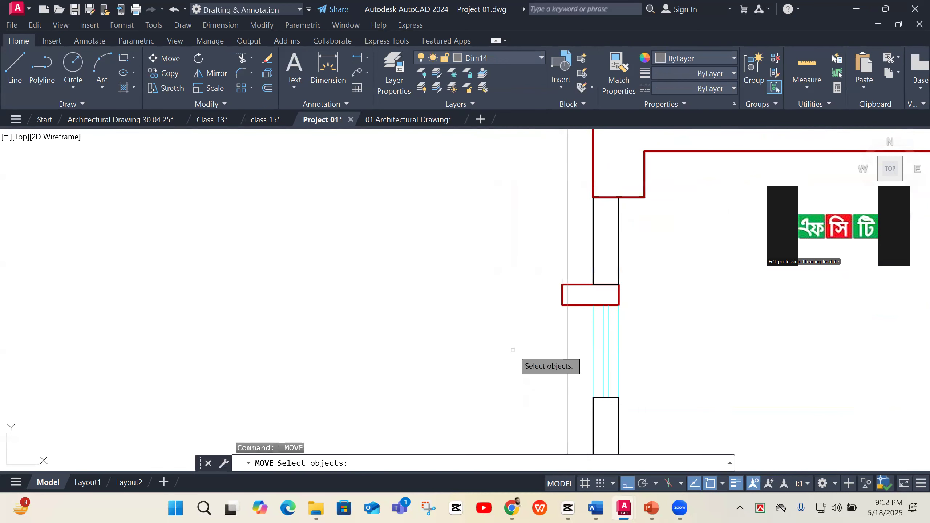
text(.5)
key(Return)
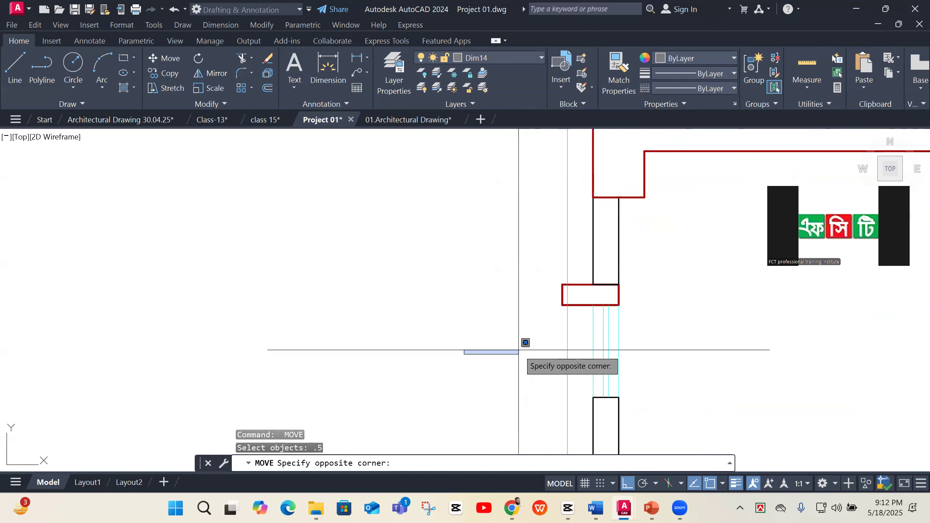
click(518, 350)
click(567, 337)
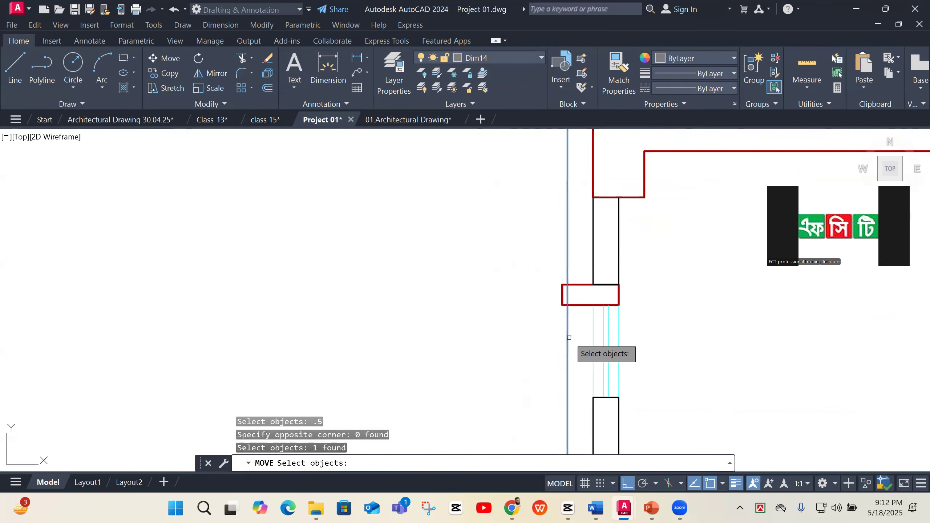
key(Return)
click(578, 337)
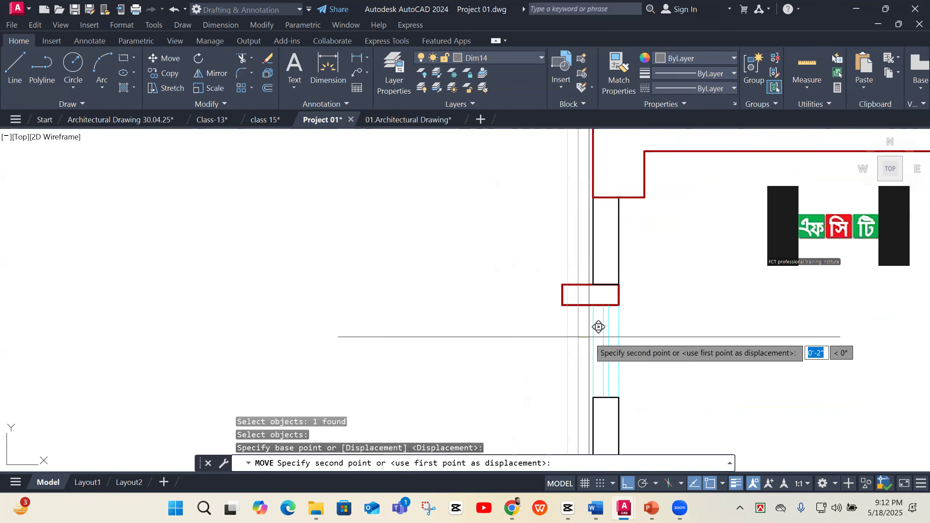
text(.5)
key(Return)
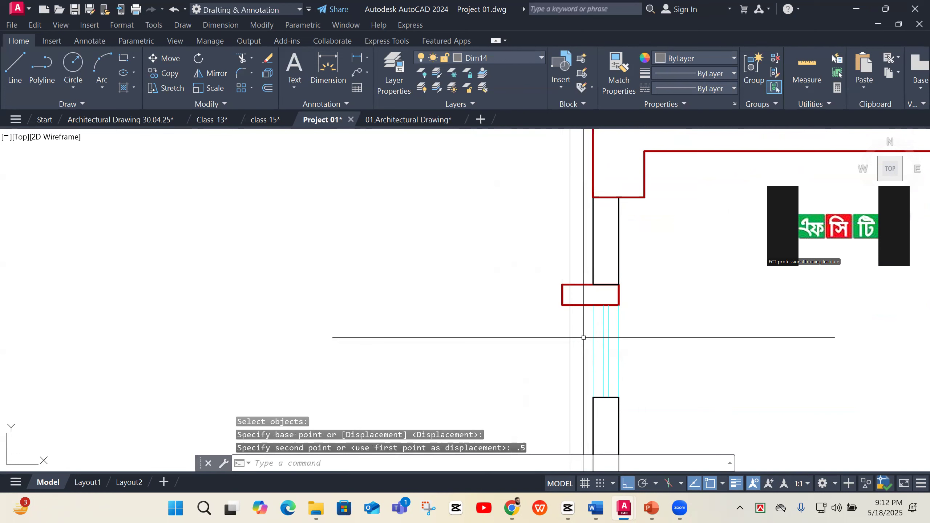
Undo the last 0.5-inch move of the vertical construction line
key(Return)
scroll(570, 322, up, 4)
key(Return)
click(575, 310)
click(546, 324)
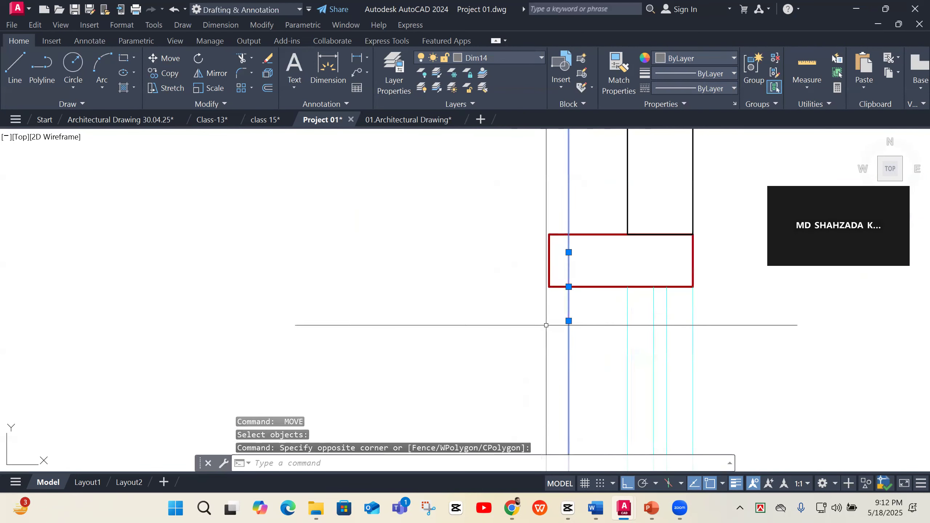
key(ctrl+z)
key(ctrl+z)
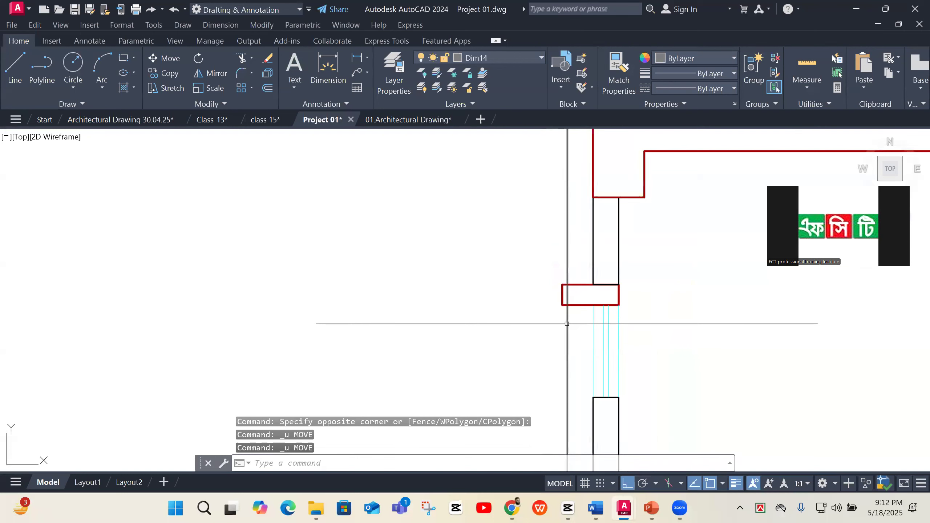
Offset the vertical construction line in the lintel 0.5 inch inward, toward the wall
key(Return)
key(Return)
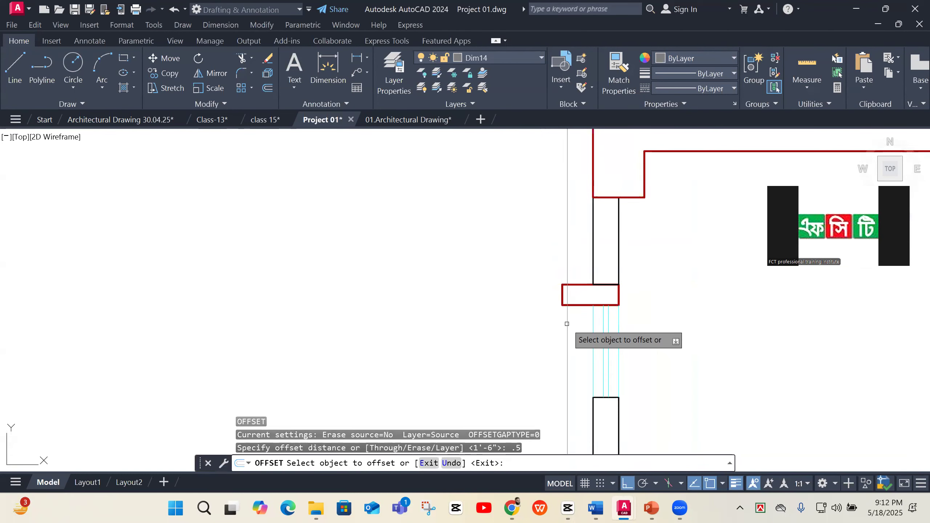
click(567, 322)
click(582, 332)
key(Return)
scroll(565, 304, up, 3)
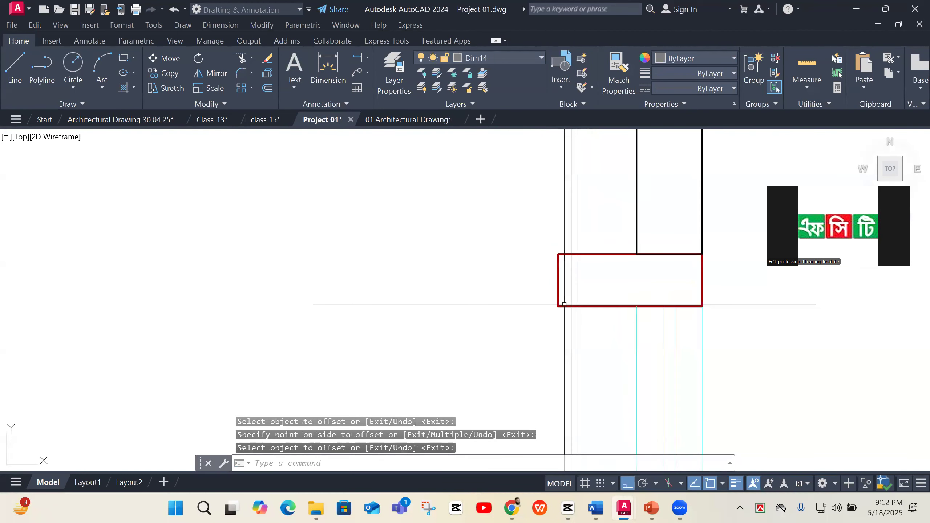
Draw a horizontal construction line through the lintel's lower outer corner
text(xl)
key(Return)
text(h)
key(Return)
click(558, 306)
key(Return)
click(526, 309)
click(508, 291)
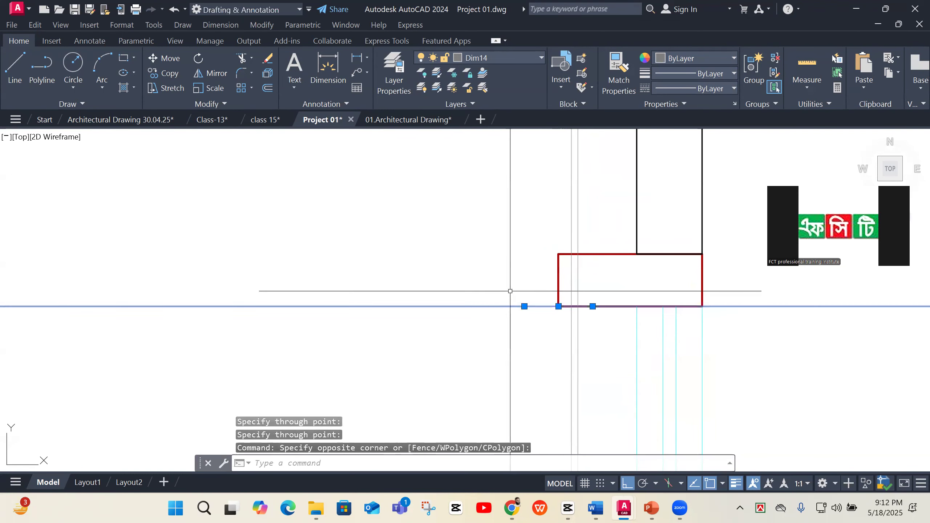
key(Return)
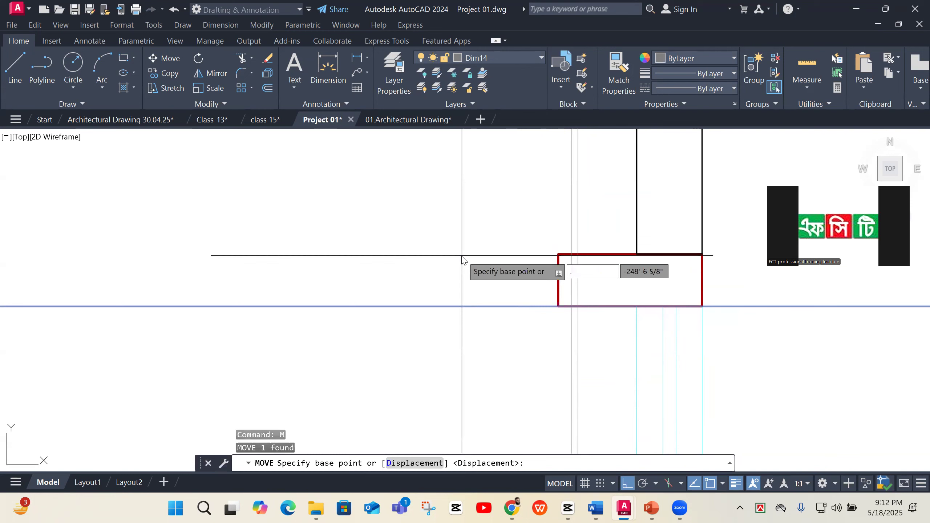
key(Return)
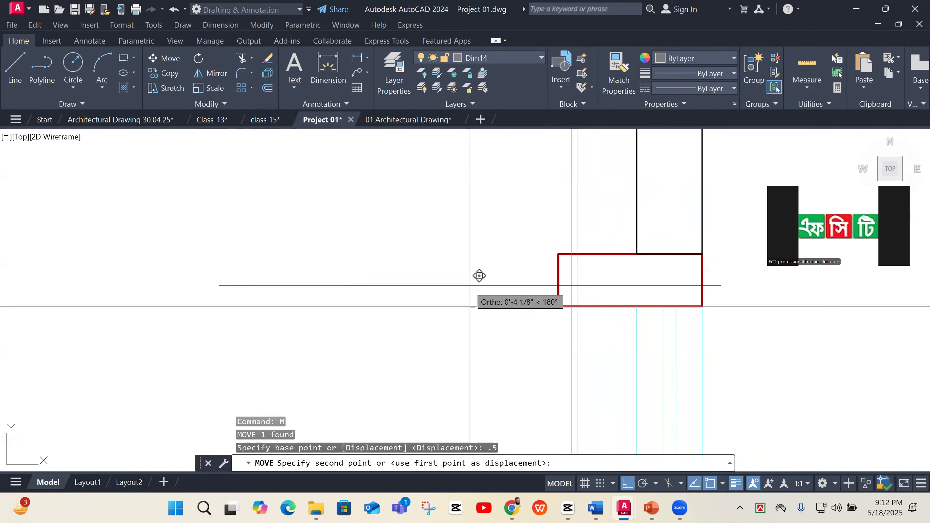
scroll(475, 278, up, 3)
key(Escape)
Offset the horizontal construction line at the lintel's underside 0.5 inch upward
click(571, 311)
click(537, 367)
text(o)
key(Return)
text(.5)
key(Return)
click(540, 323)
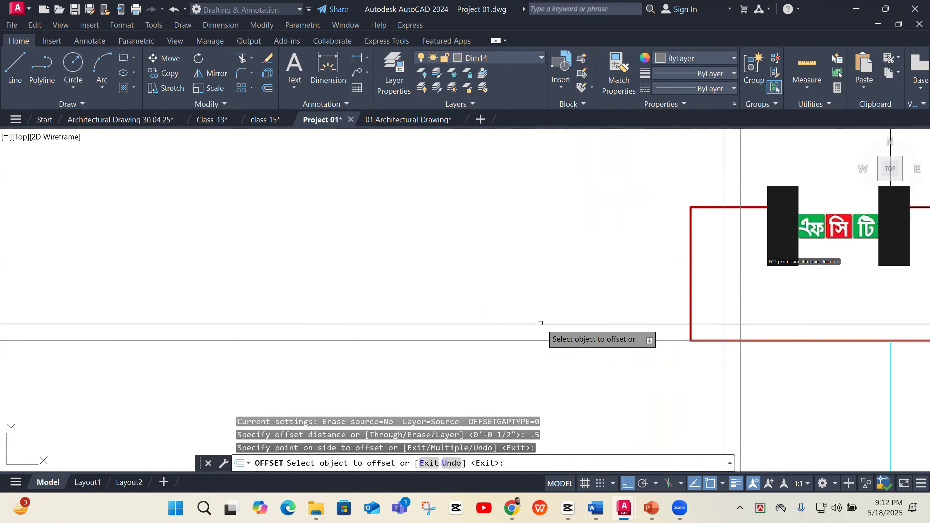
key(Return)
scroll(710, 311, down, 2)
scroll(740, 341, up, 2)
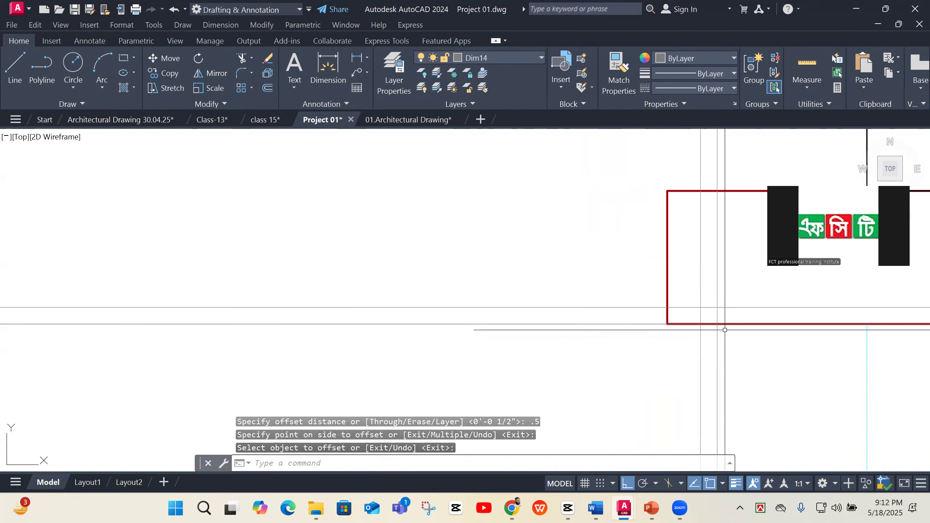
scroll(716, 324, up, 1)
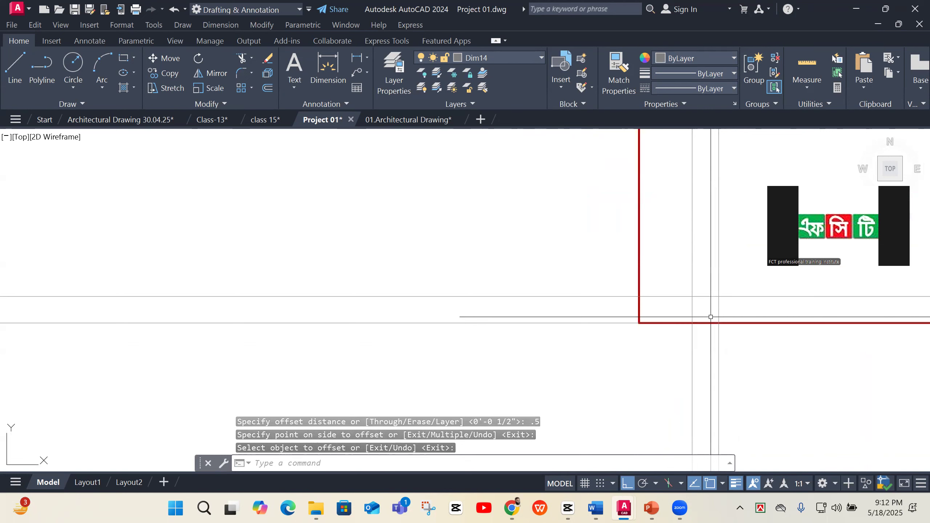
text(TE)
key(Return)
key(Escape)
mouse_move(710, 311)
mouse_down()
mouse_move(711, 335)
mouse_move(706, 275)
mouse_move(669, 287)
mouse_move(668, 304)
mouse_up()
key(Escape)
key(Escape)
Trim the construction lines and the lintel's lower edge to form a 0.5-inch square drip notch near its outer end
text(TR)
key(Return)
drag(743, 361, 640, 364)
key(Return)
Erase the leftover horizontal construction line pieces on both sides of the lintel's notch
click(591, 263)
click(555, 367)
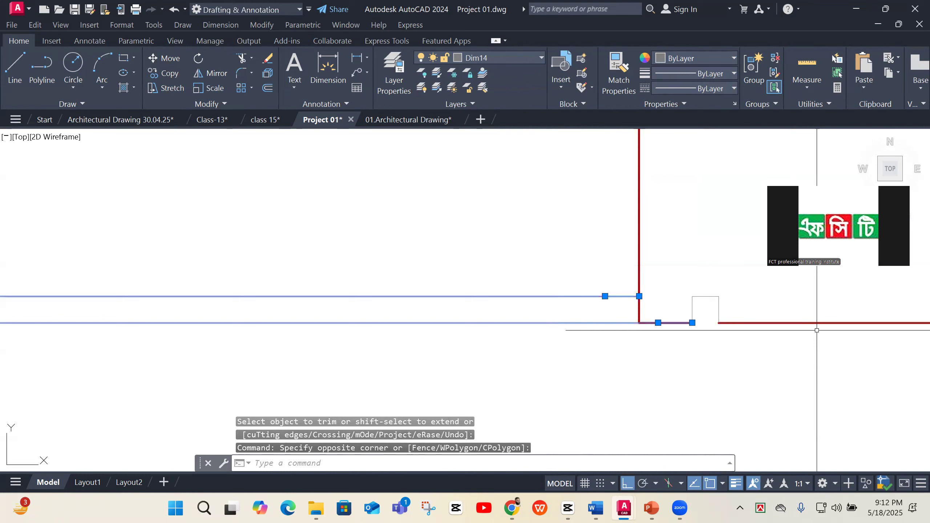
click(792, 323)
text(e)
key(Return)
scroll(608, 368, down, 2)
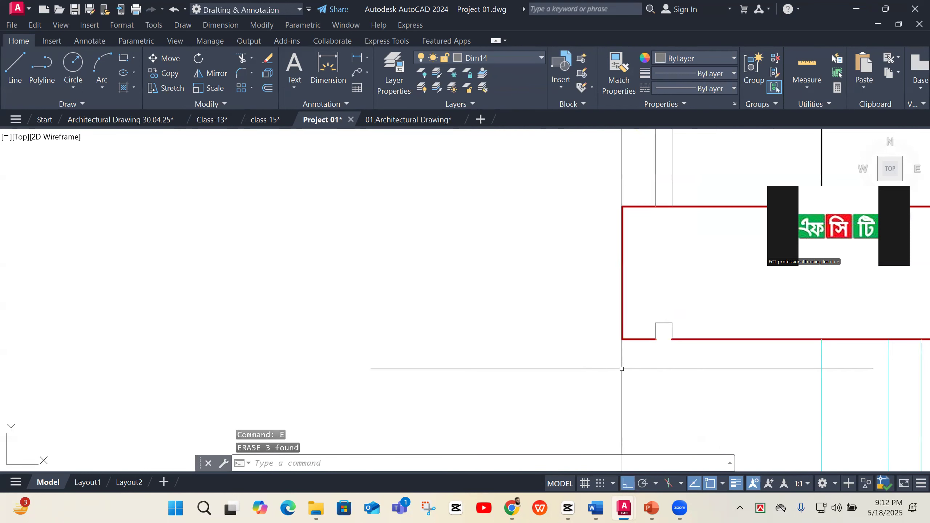
Join the notch's sides and top to the lintel outline using zero-radius fillets
text(f)
key(Return)
click(673, 331)
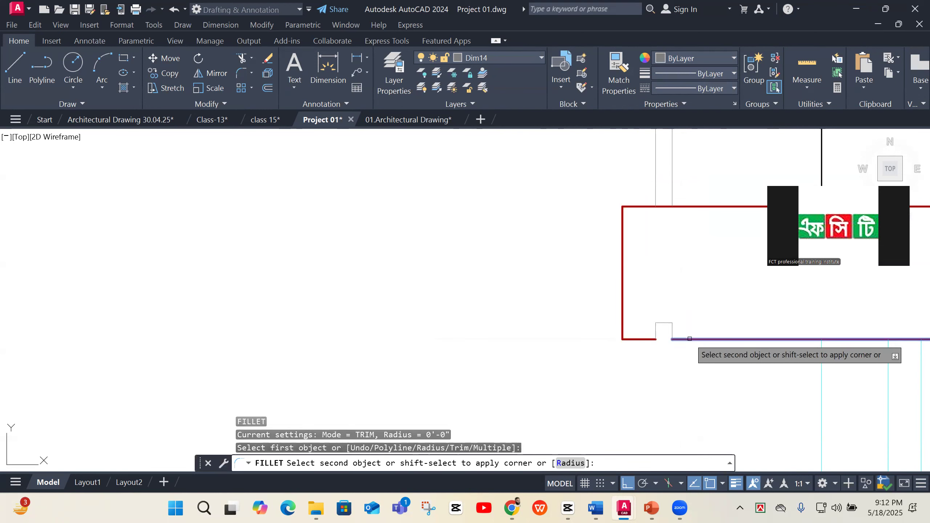
click(669, 327)
key(Return)
click(666, 327)
click(666, 323)
key(Return)
click(665, 326)
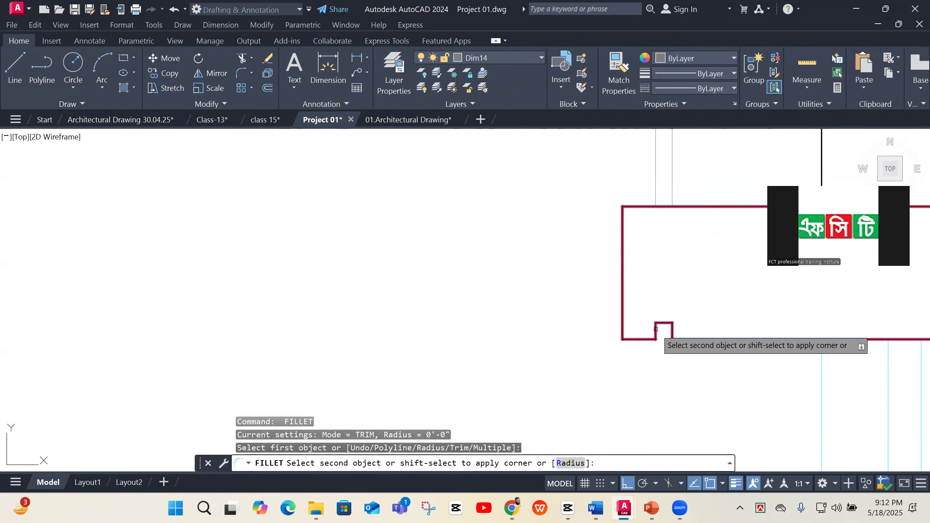
click(661, 327)
scroll(579, 379, down, 6)
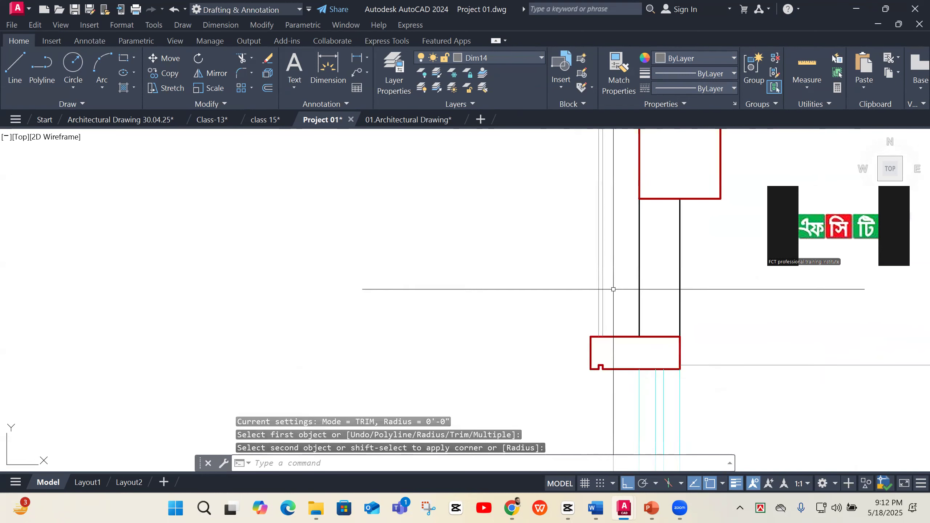
Erase the two leftover vertical construction lines above the lintel
click(613, 289)
click(540, 301)
key(Delete)
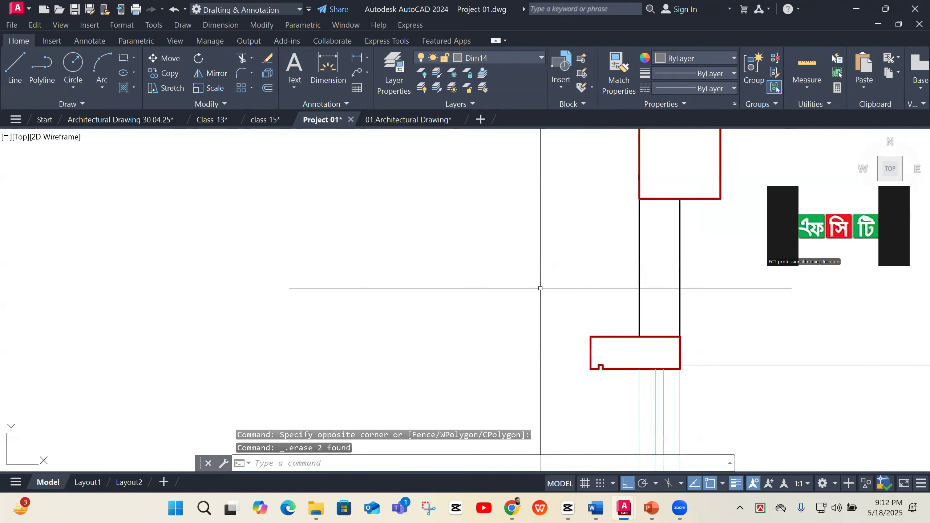
key(Escape)
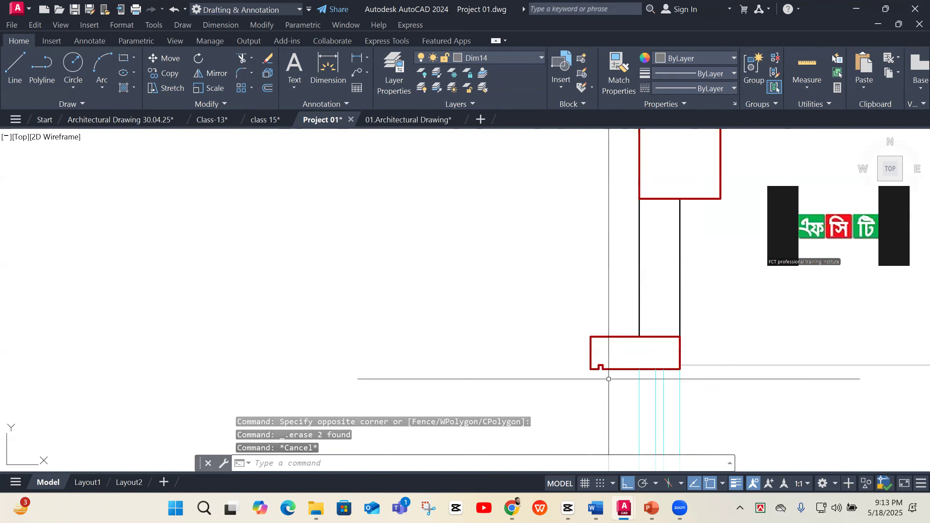
Draw a sloping line from the wall's outer face at the lintel top to the midpoint of the lintel's outer edge
scroll(609, 379, up, 4)
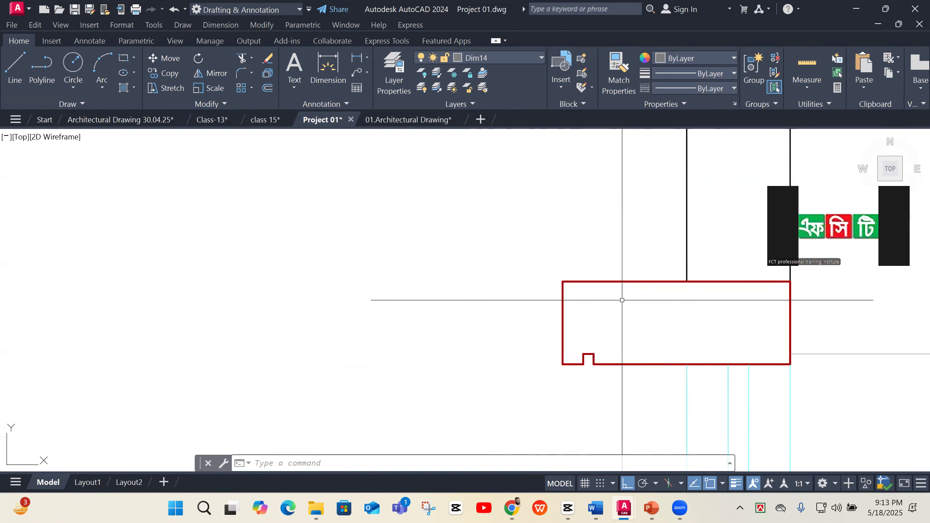
text(l)
key(space)
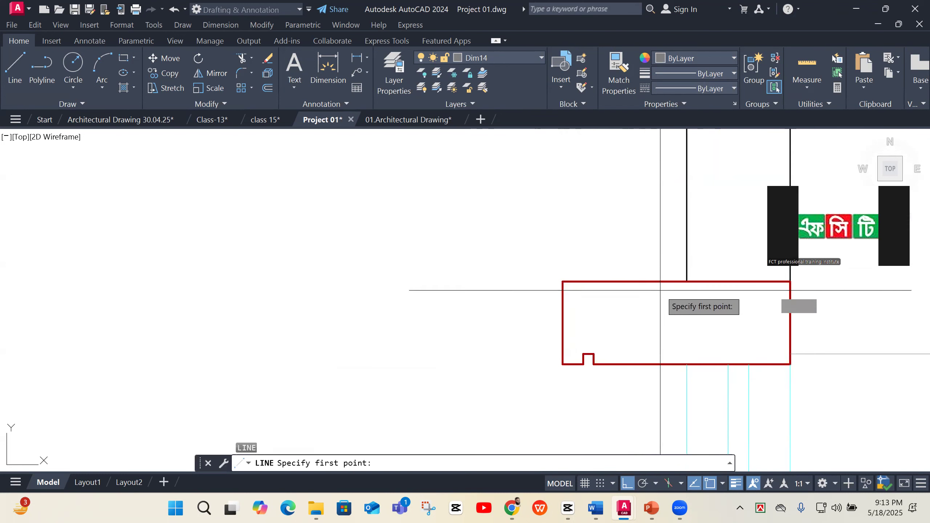
click(687, 281)
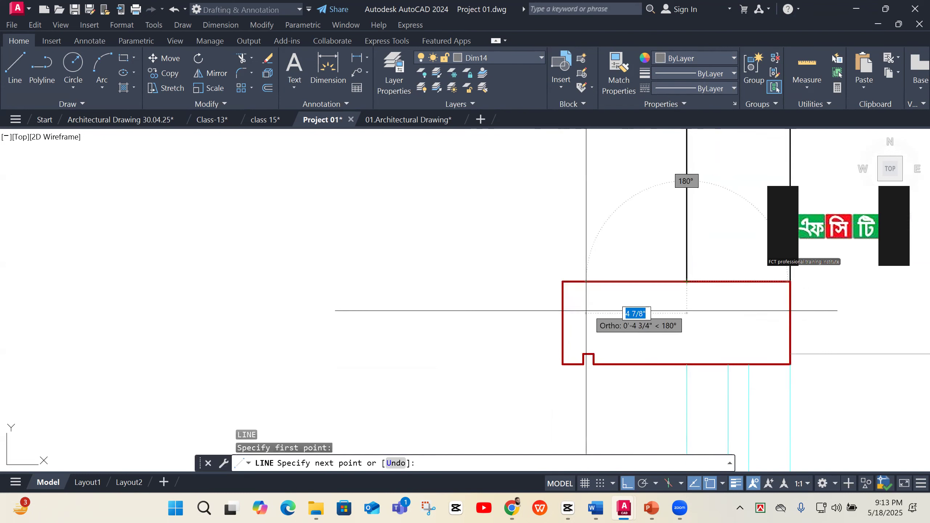
click(563, 320)
key(space)
scroll(480, 332, down, 2)
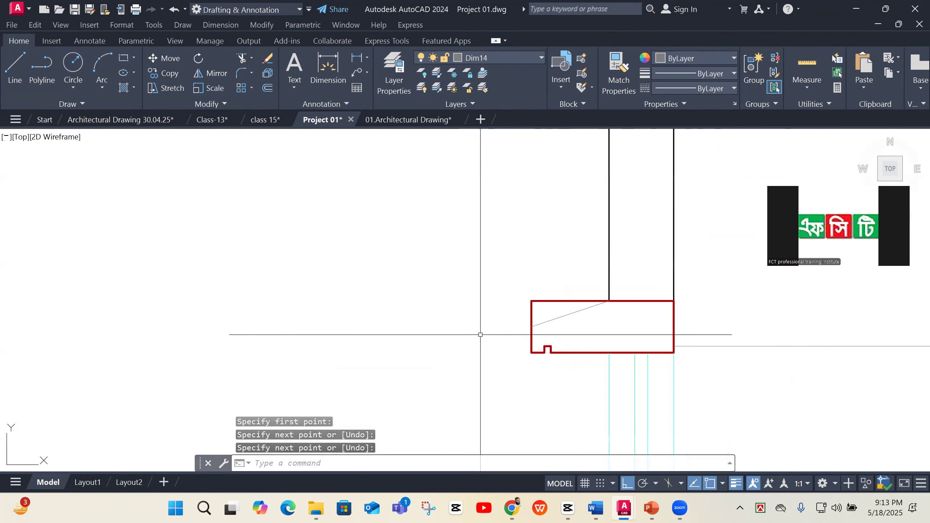
Trim off the lintel's corner above the sloping line and fillet the slope into the lintel outline
text(tr)
key(space)
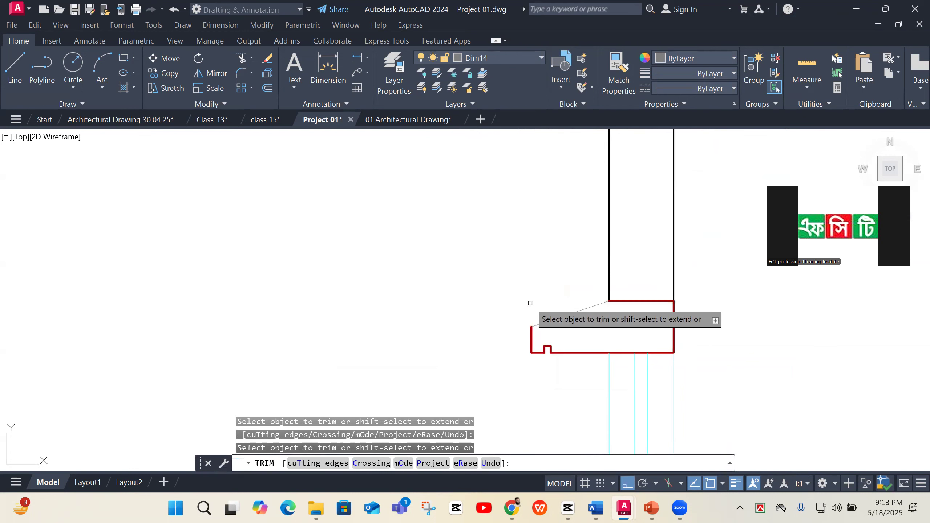
key(space)
text(f)
key(space)
click(533, 332)
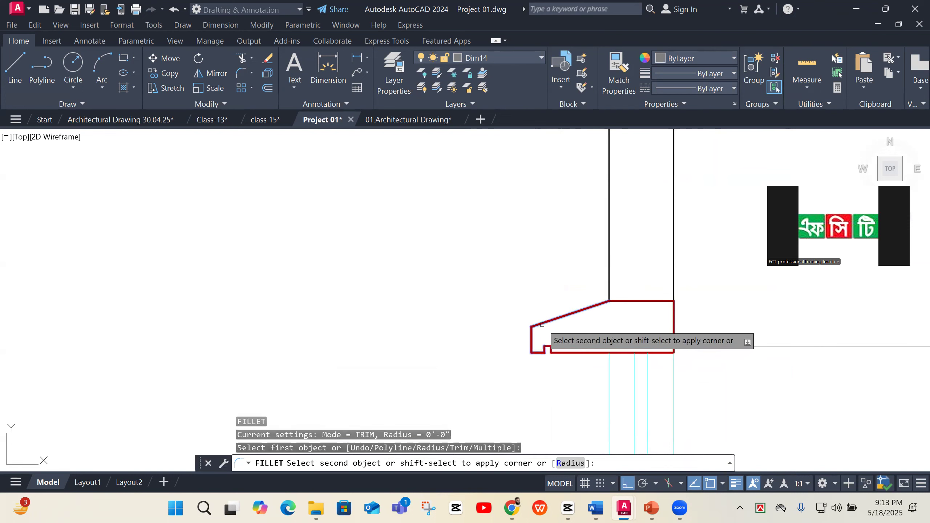
click(543, 323)
Erase the leftover horizontal construction line on the lintel's inner side
scroll(627, 303, down, 3)
scroll(622, 309, up, 1)
click(693, 312)
click(678, 325)
scroll(665, 366, down, 2)
text(e)
key(space)
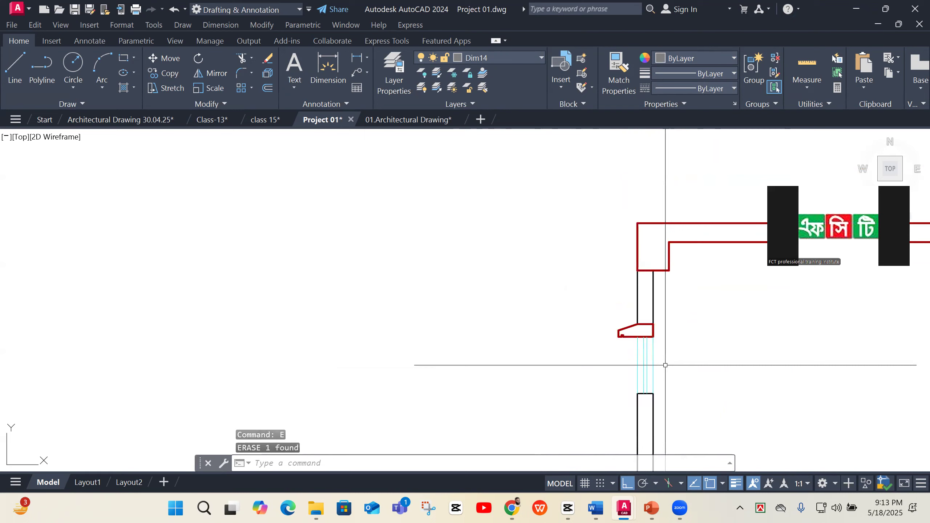
Examine the lintel's sloped top and drip notch, and how it sits in the wall section
scroll(617, 337, up, 3)
scroll(606, 329, down, 2)
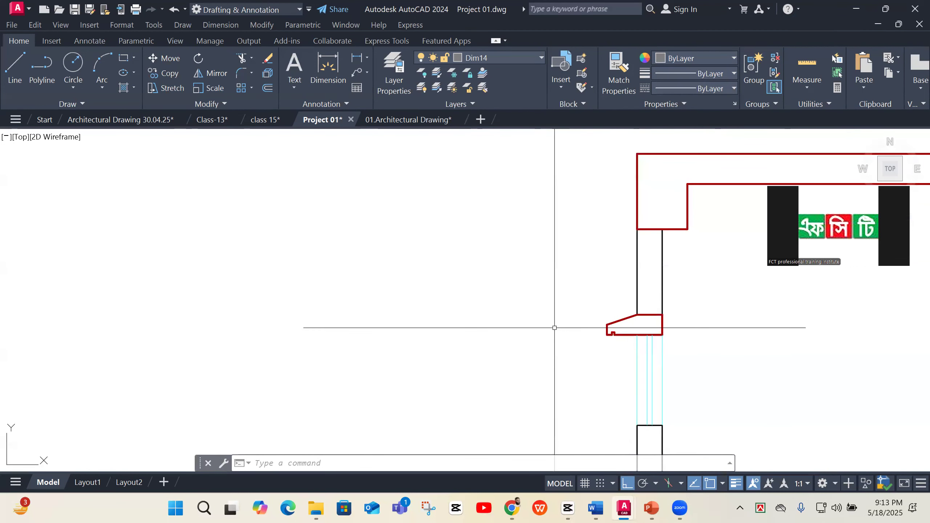
scroll(573, 330, up, 4)
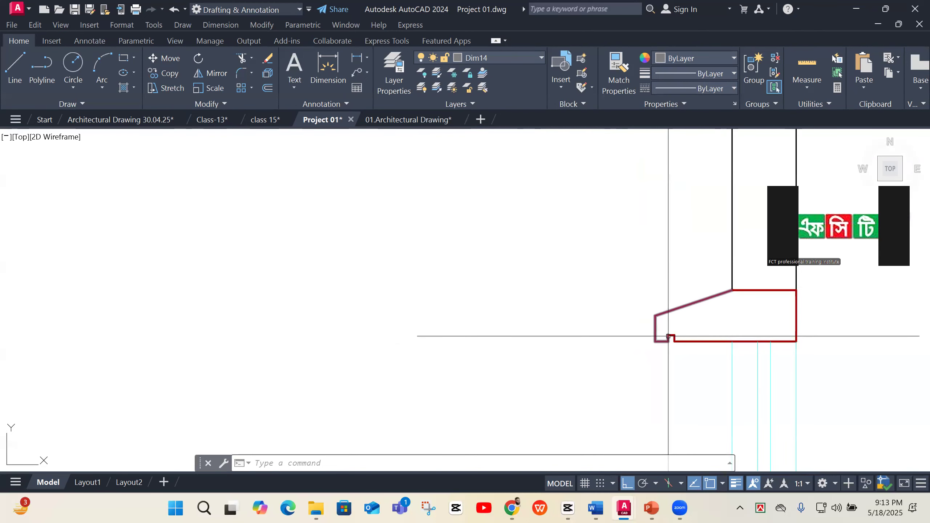
scroll(669, 336, up, 2)
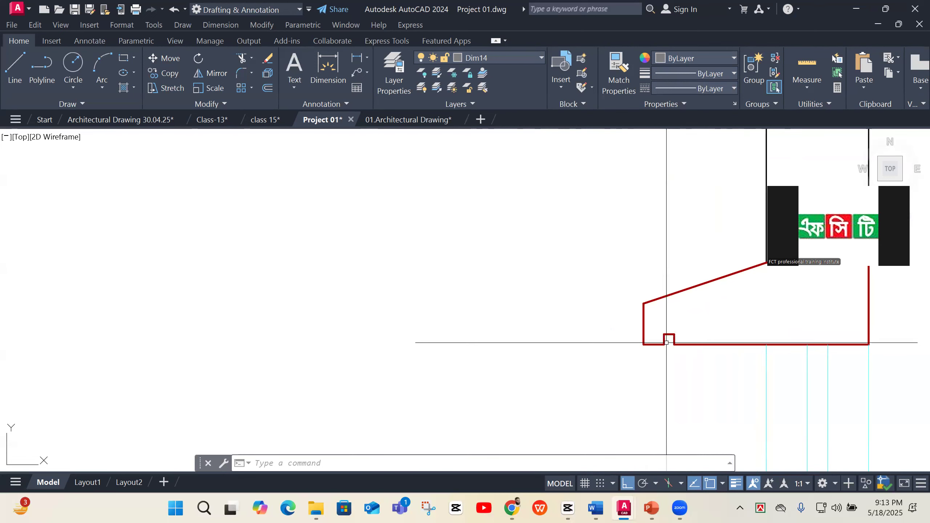
scroll(586, 348, down, 2)
scroll(566, 318, down, 2)
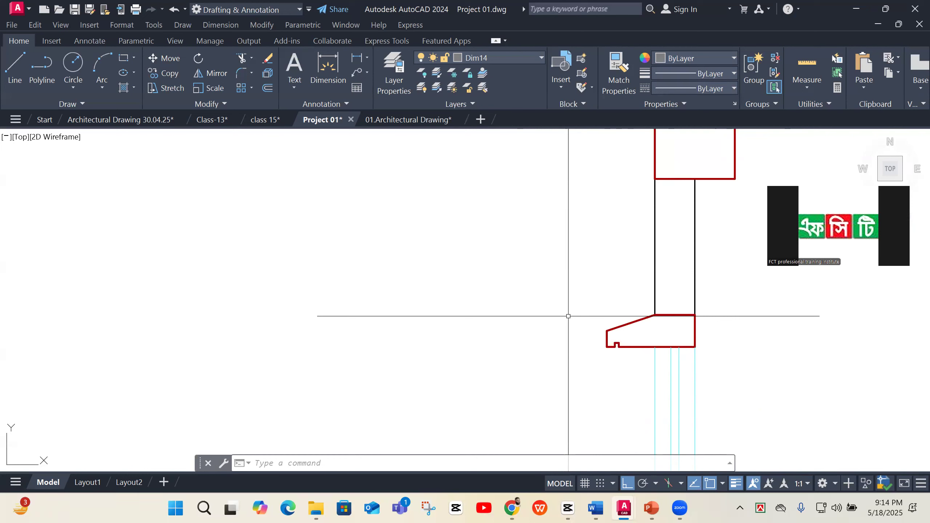
scroll(580, 293, down, 3)
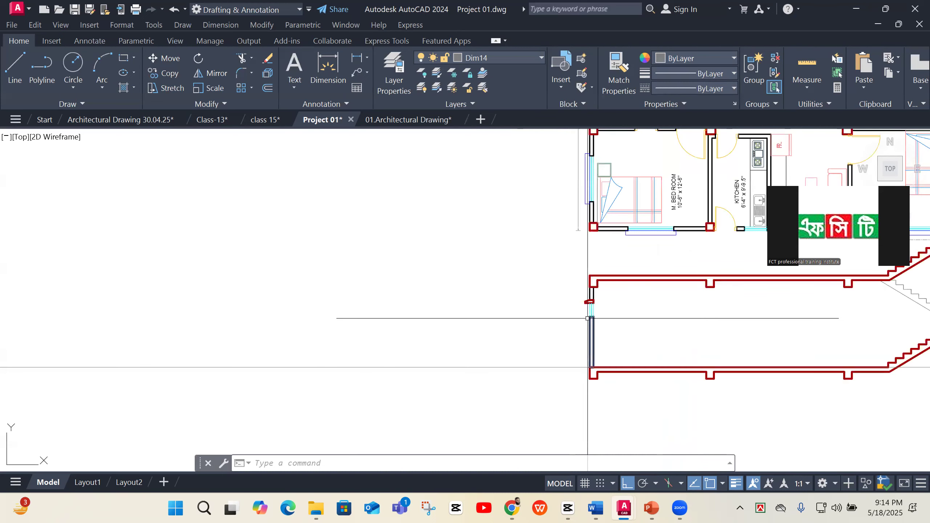
key(Escape)
click(541, 364)
click(526, 349)
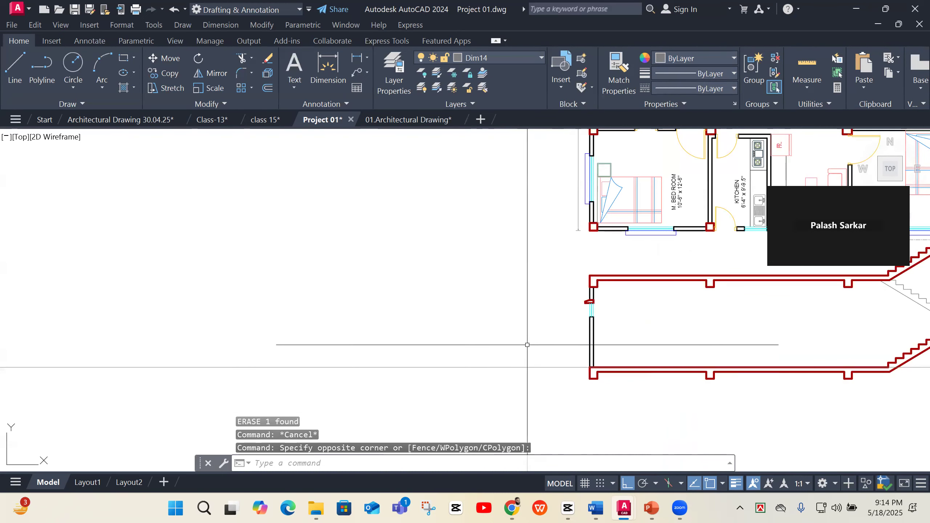
Draw vertical construction lines through both faces of the toilet wall beside the wash basin in the floor plan
scroll(627, 339, down, 3)
scroll(629, 297, up, 3)
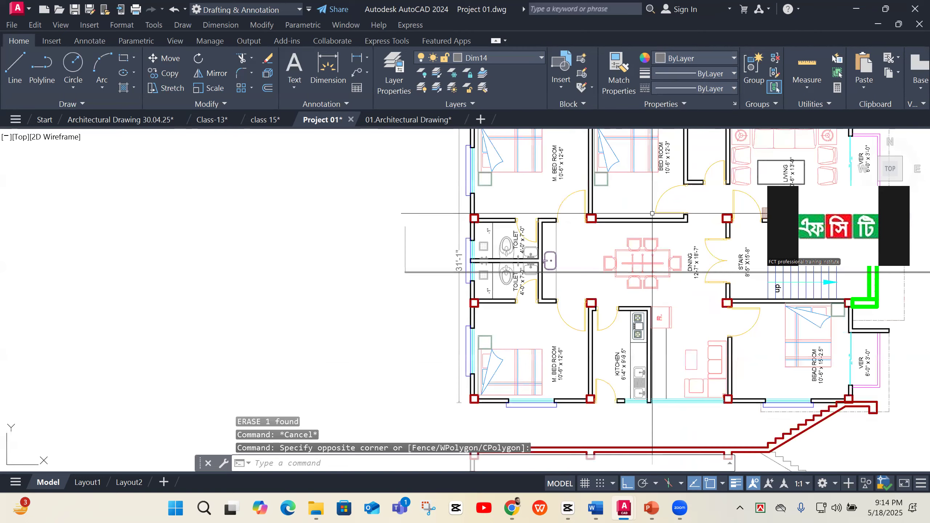
scroll(547, 277, up, 2)
key(Escape)
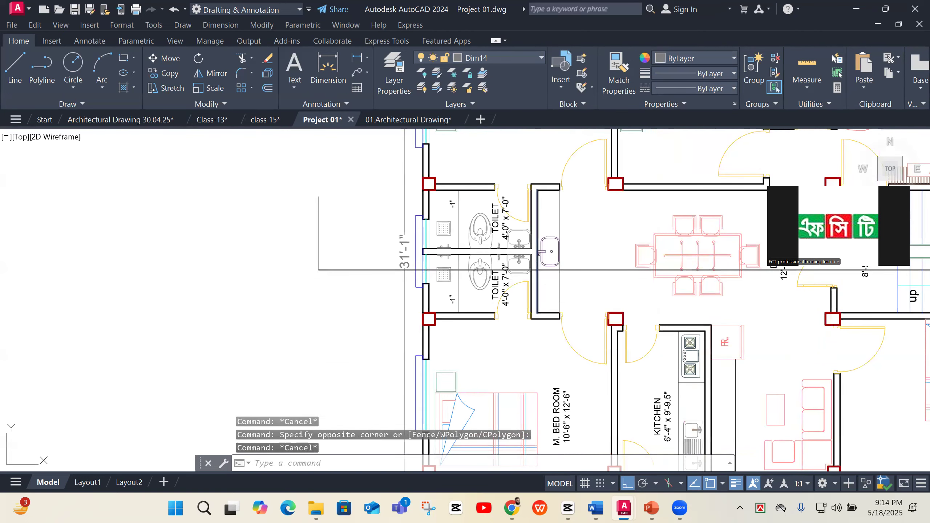
text(xl)
key(Return)
text(v)
key(Return)
scroll(539, 274, up, 3)
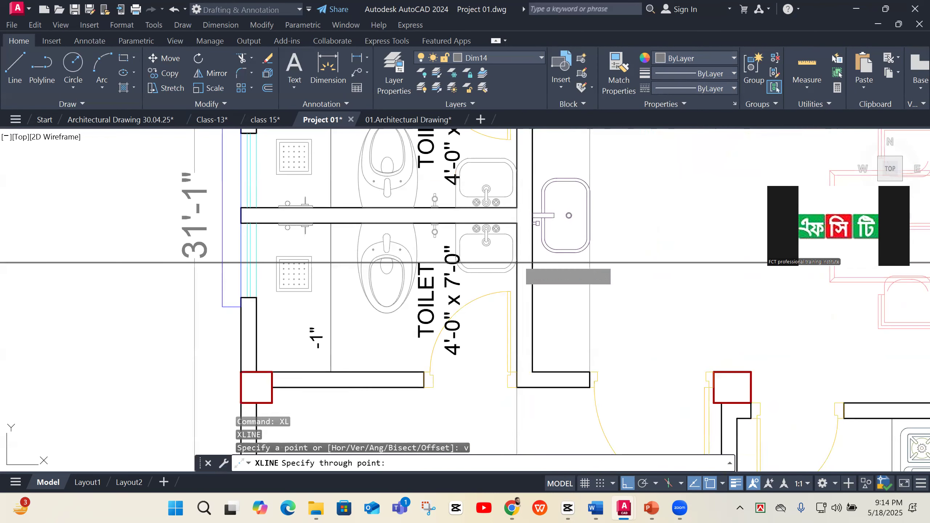
click(531, 263)
click(539, 263)
scroll(540, 263, down, 5)
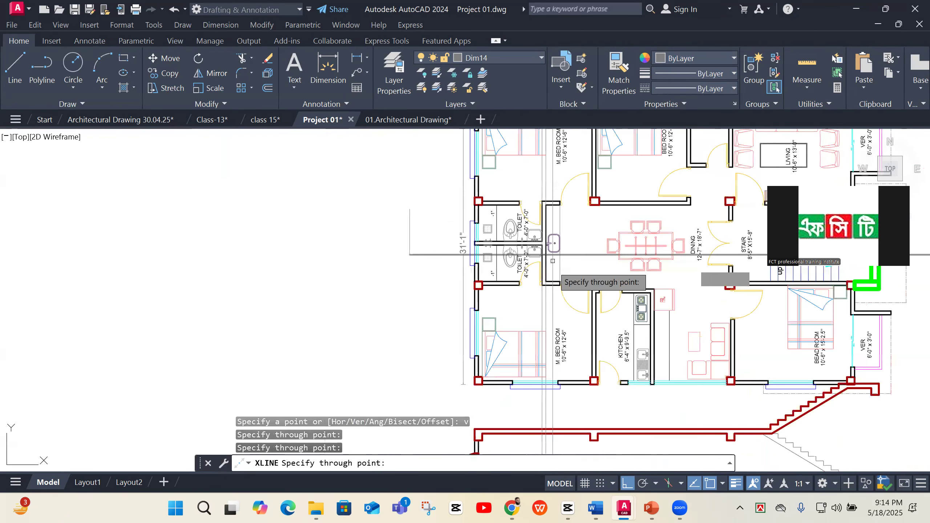
key(Return)
Create a boundary polyline between the two vertical construction lines from the lower slab to the upper slab
middle_drag(565, 440, 556, 273)
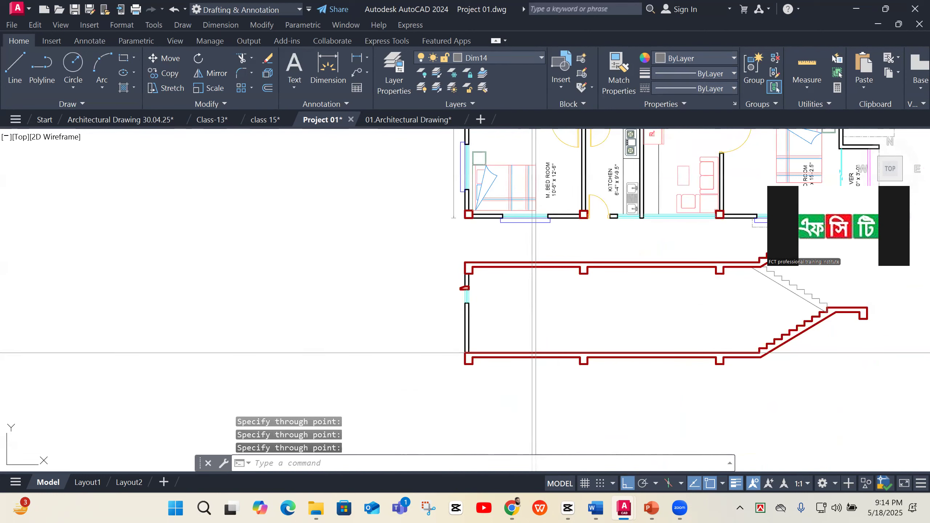
text(bo)
key(Return)
click(533, 316)
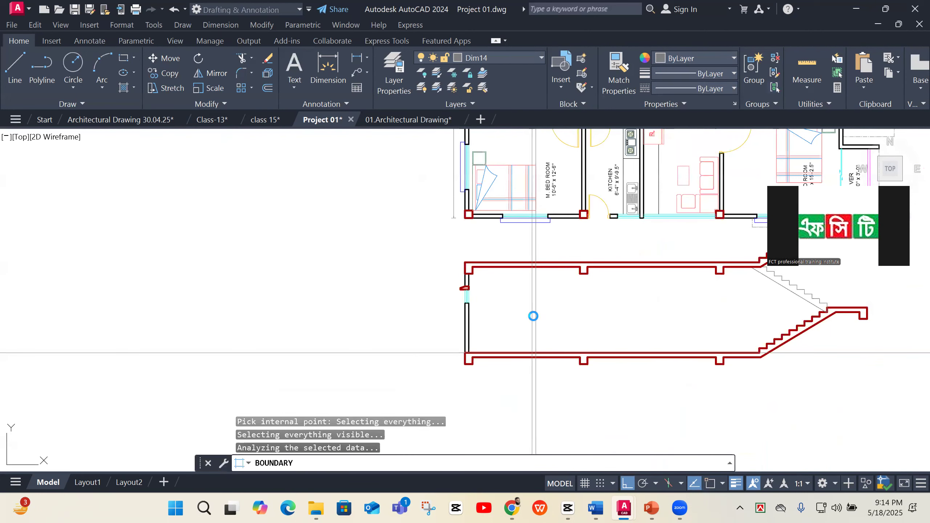
key(Return)
Erase the two vertical construction lines projected from the toilet wall
click(544, 246)
click(503, 246)
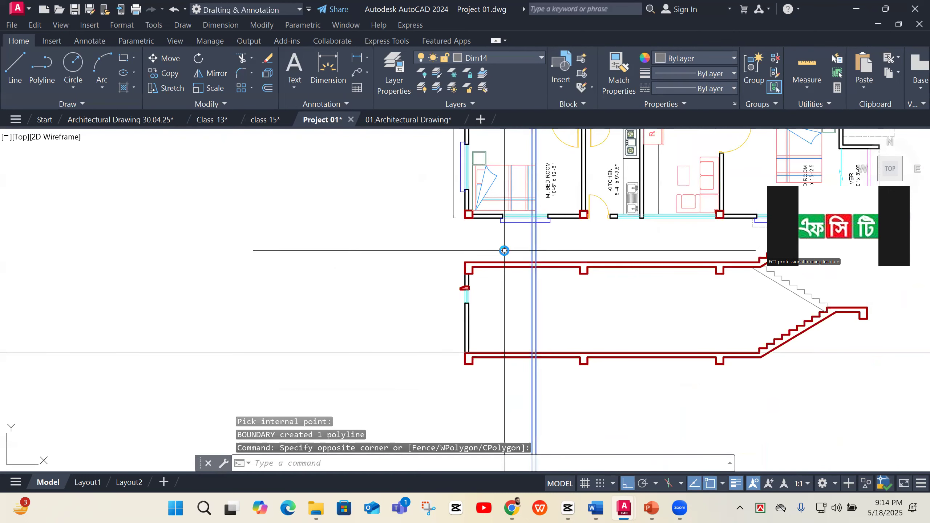
text(e)
key(Return)
Match the new interior wall polyline's properties to the exterior wall of the section
text(m)
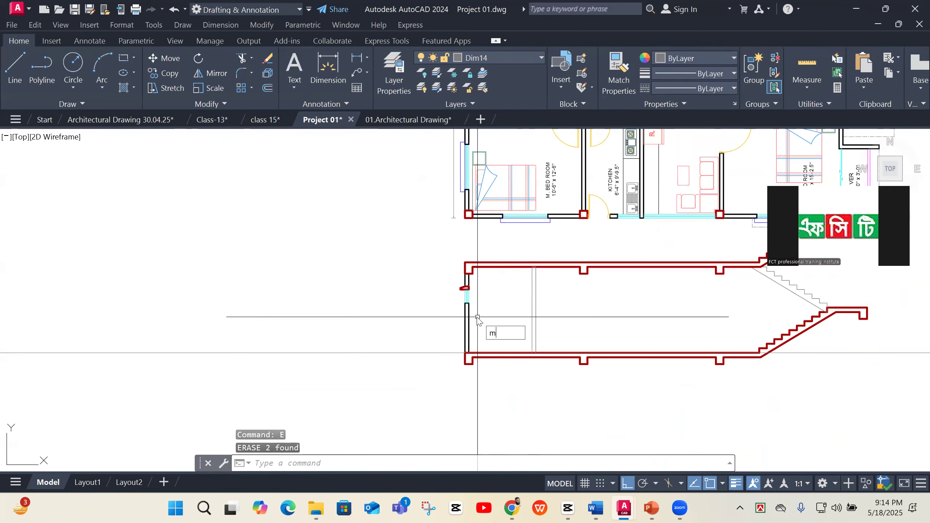
text(a)
key(Return)
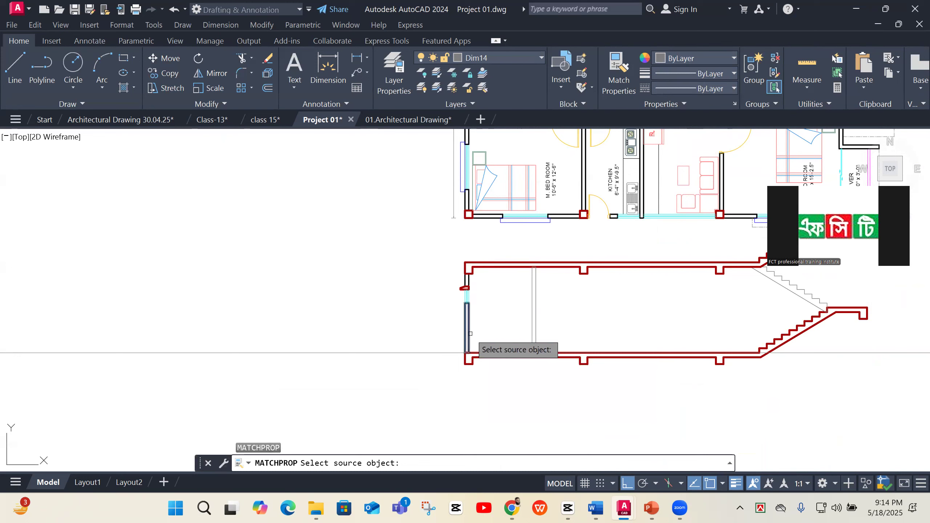
click(470, 334)
click(570, 322)
click(519, 305)
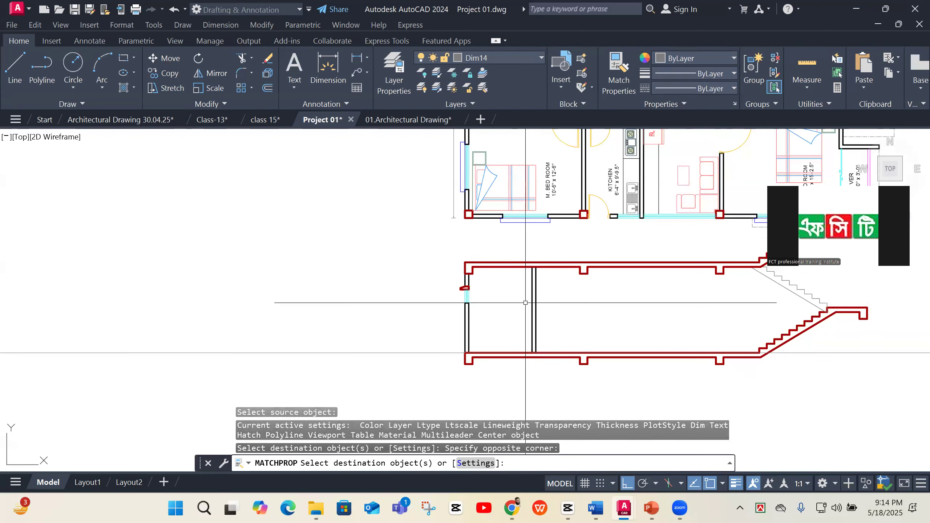
key(Return)
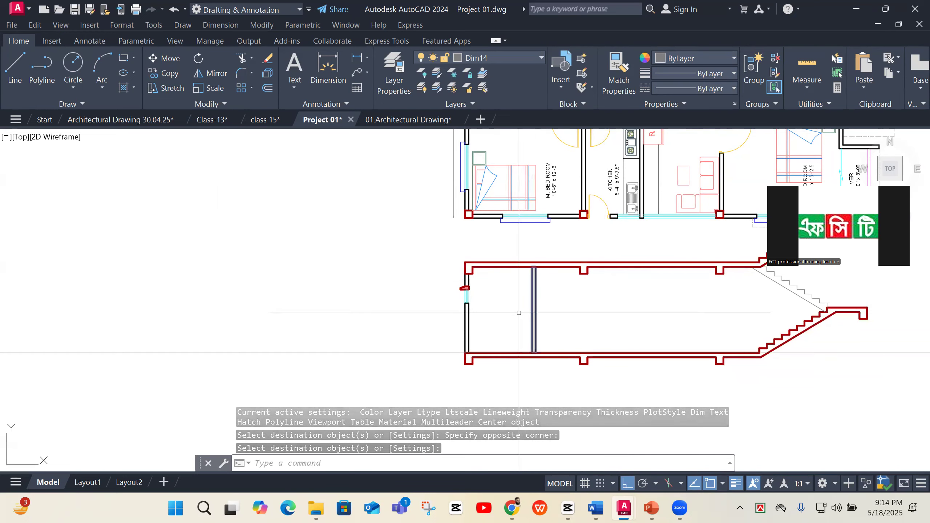
Draw vertical construction lines through both faces of the wall between the dining and stair areas in the floor plan
scroll(521, 344, down, 2)
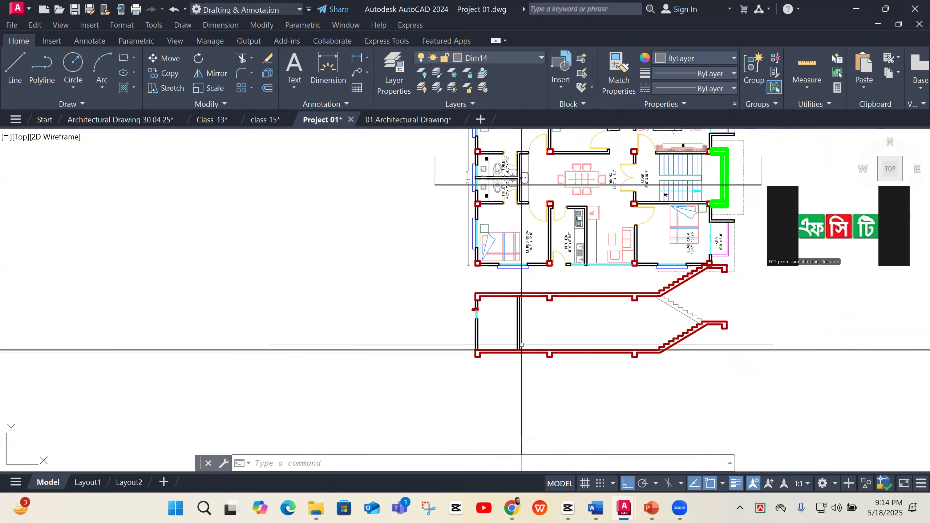
scroll(636, 180, up, 2)
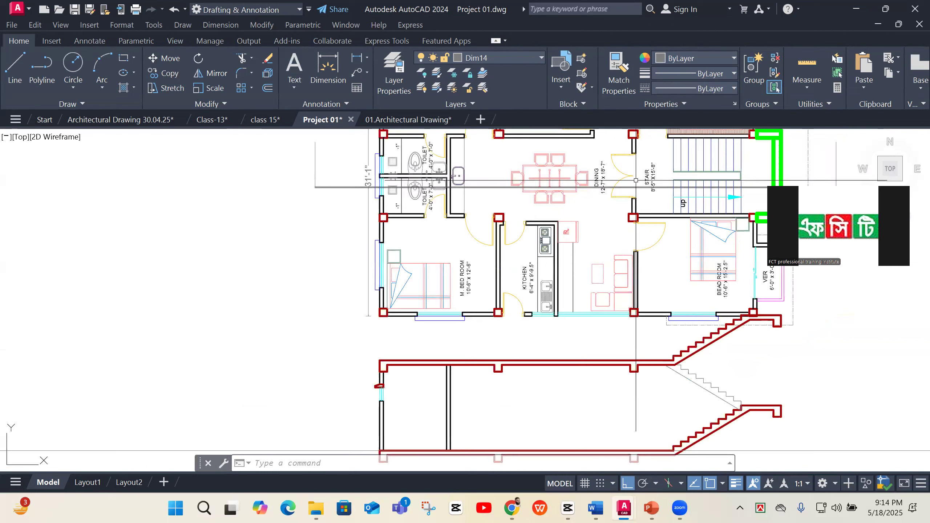
text(l)
key(Return)
text(v)
key(Return)
scroll(623, 213, up, 2)
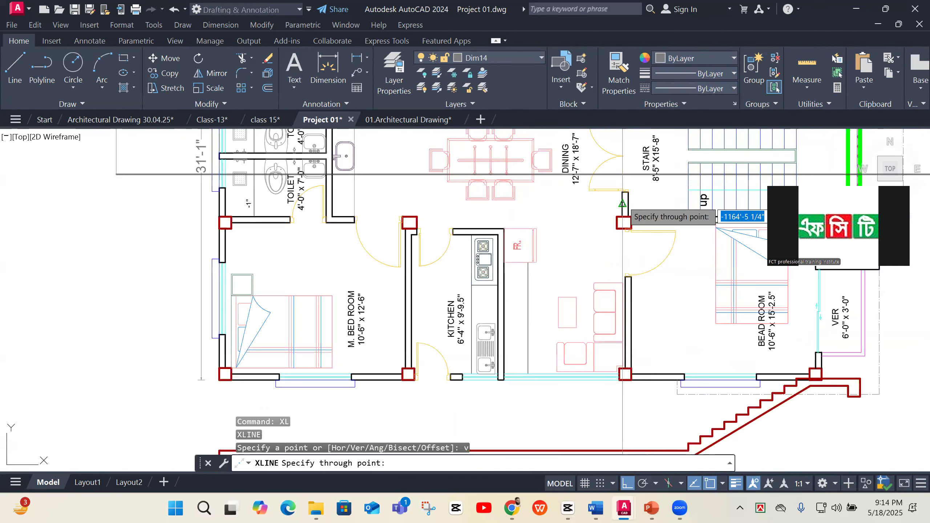
click(623, 219)
click(629, 220)
scroll(623, 237, down, 8)
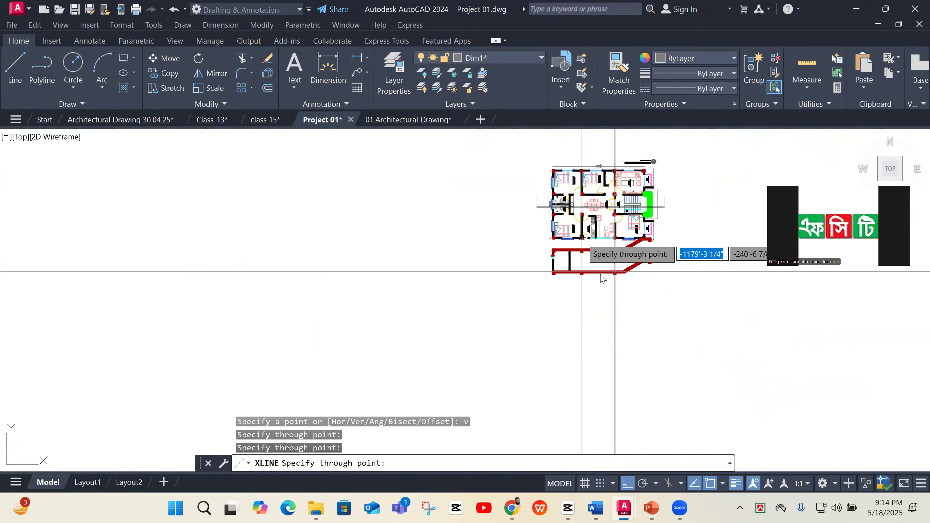
key(Return)
Offset the horizontal construction line at the lower floor level upward by 7'
scroll(647, 292, up, 4)
click(691, 229)
click(664, 269)
text(o)
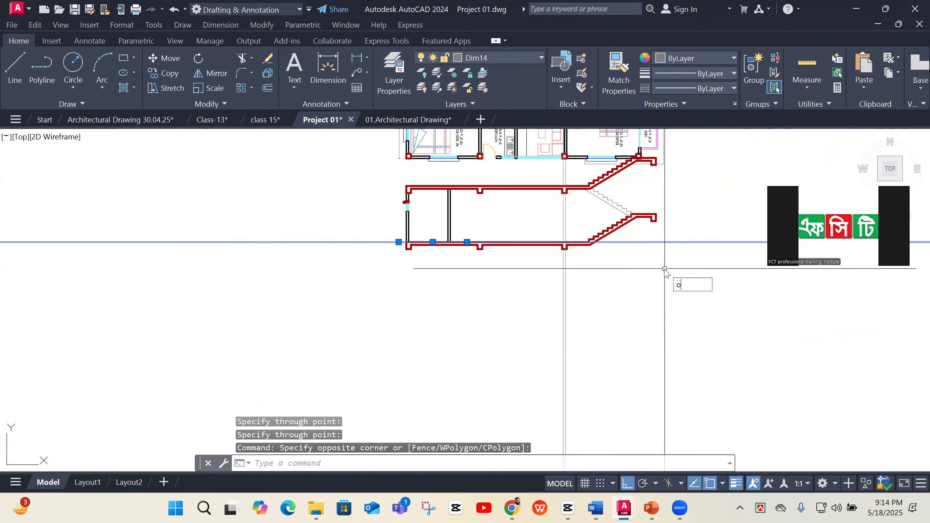
key(Return)
text(7')
key(Return)
click(688, 202)
key(Return)
Offset the new door-head line upward by 4 inches for the lintel thickness
key(Return)
text(4)
key(Return)
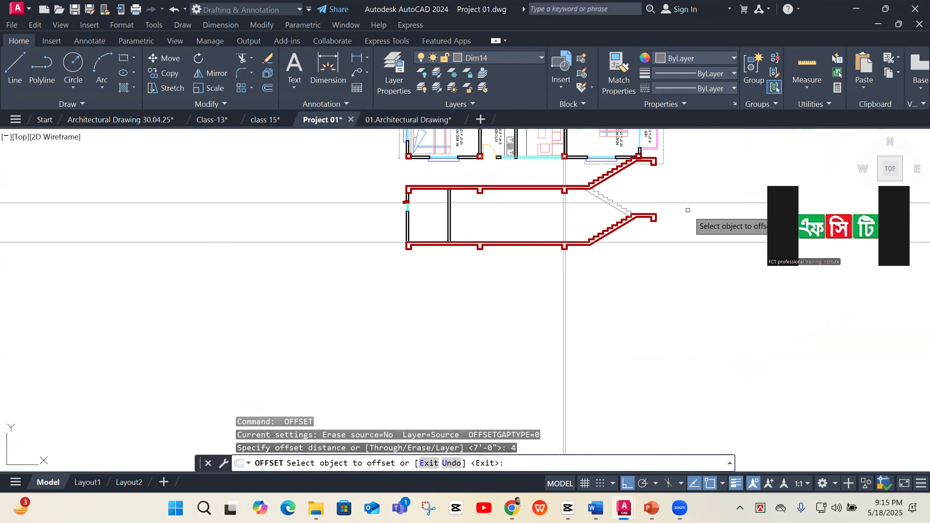
click(685, 202)
click(686, 180)
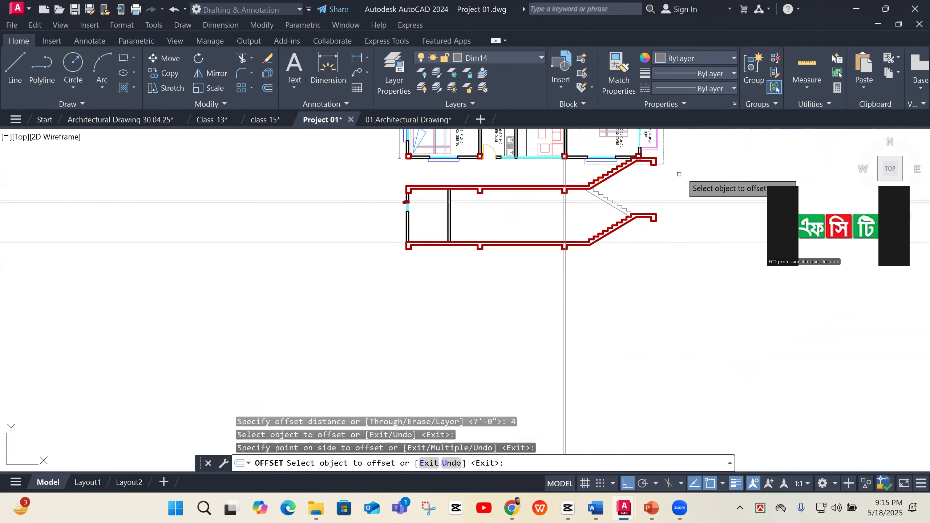
key(Return)
Create boundary polylines for the lintel and the wall above it, between the vertical lines under the beam beside the stair
scroll(559, 227, up, 4)
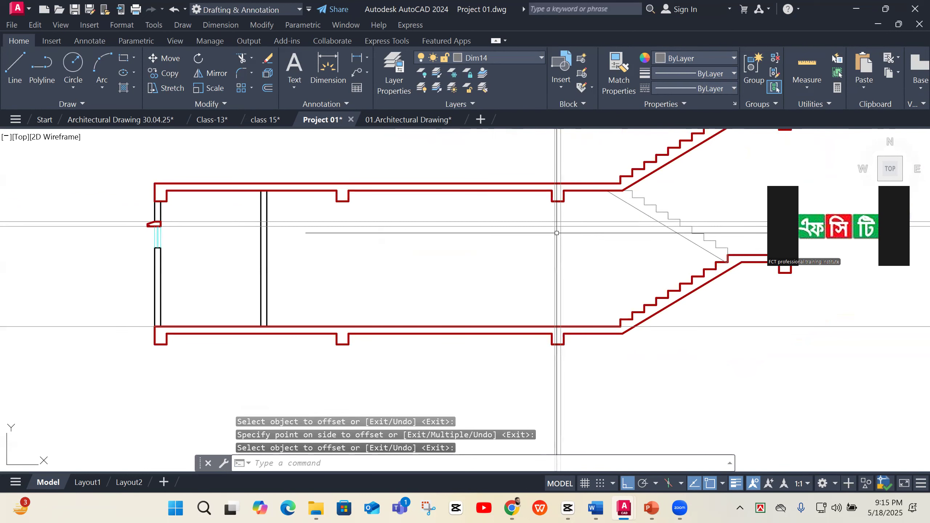
text(bo)
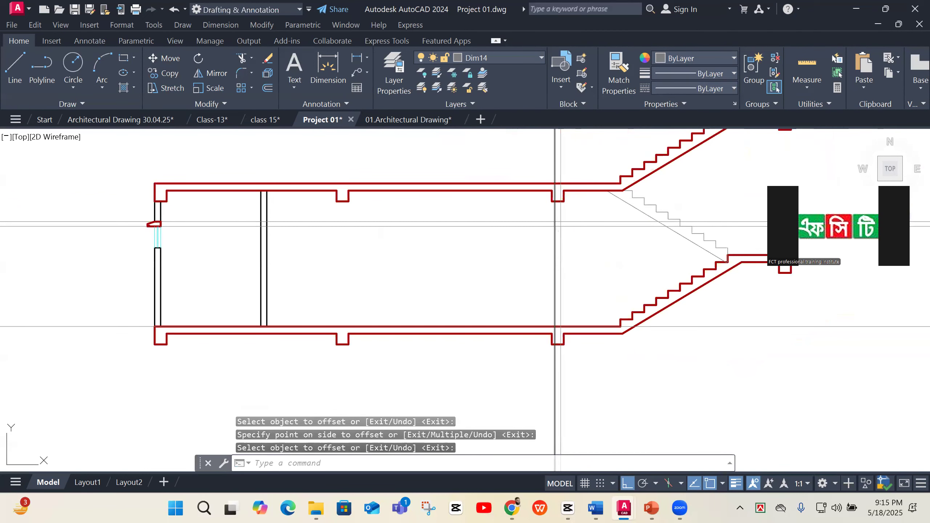
key(Return)
scroll(556, 225, up, 2)
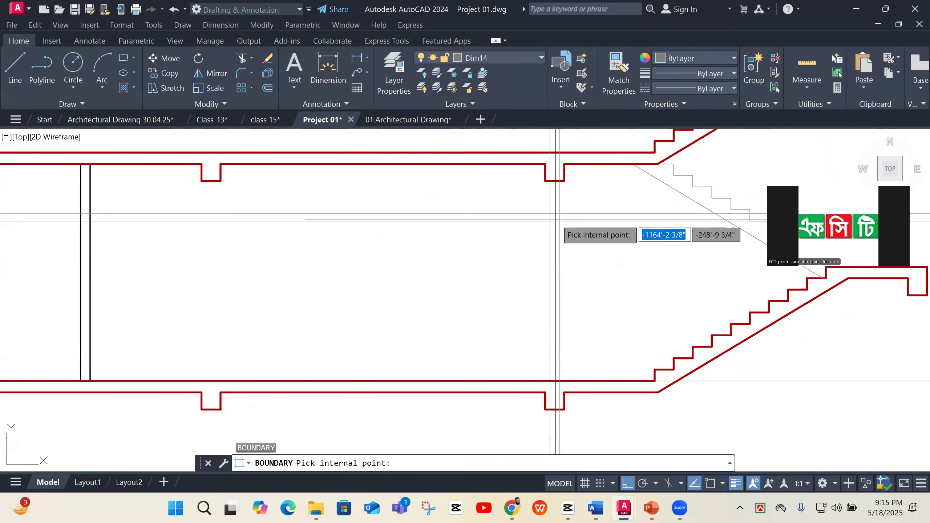
click(555, 217)
key(Return)
Erase the two vertical and two horizontal construction lines used for the lintel and the wall above it
click(507, 267)
click(594, 249)
click(593, 245)
click(521, 261)
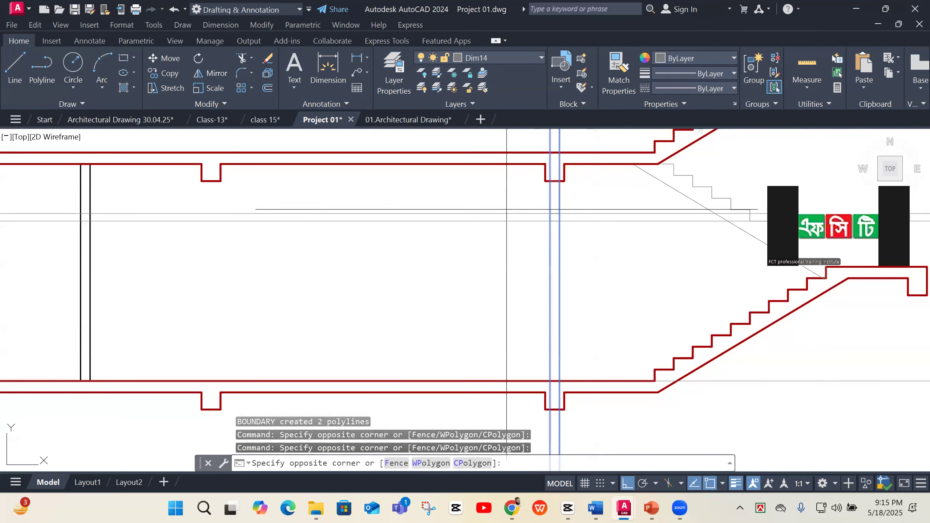
click(492, 270)
text(E)
key(Return)
scroll(587, 277, down, 2)
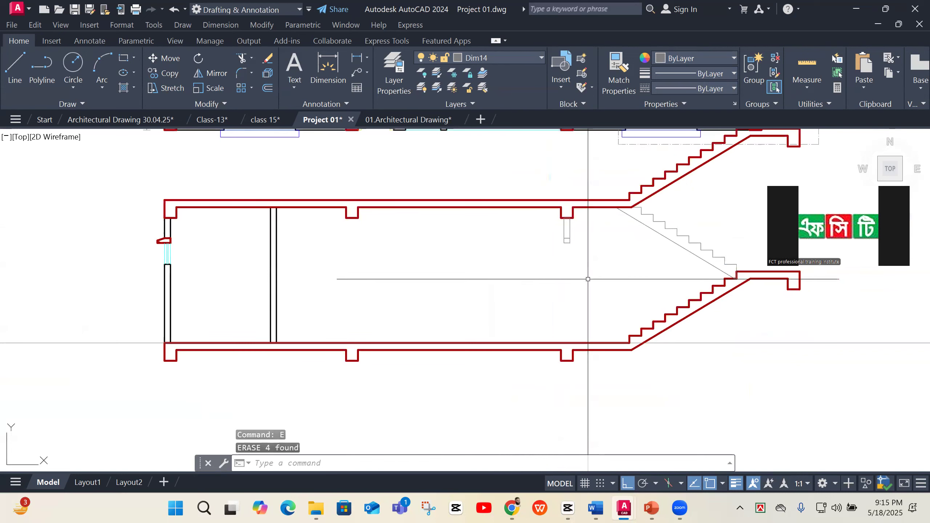
Match the new lintel rectangle's properties to the red slab outline
text(MA)
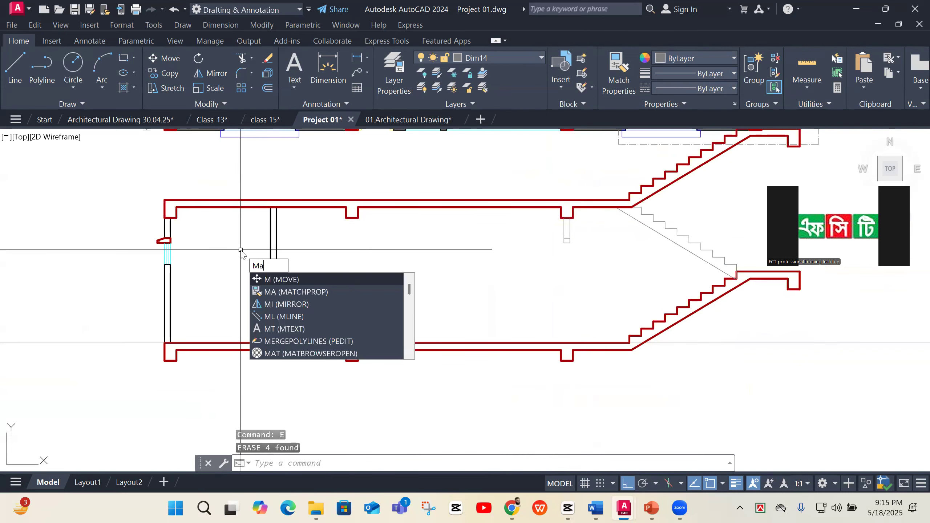
key(Return)
click(493, 207)
scroll(543, 240, up, 2)
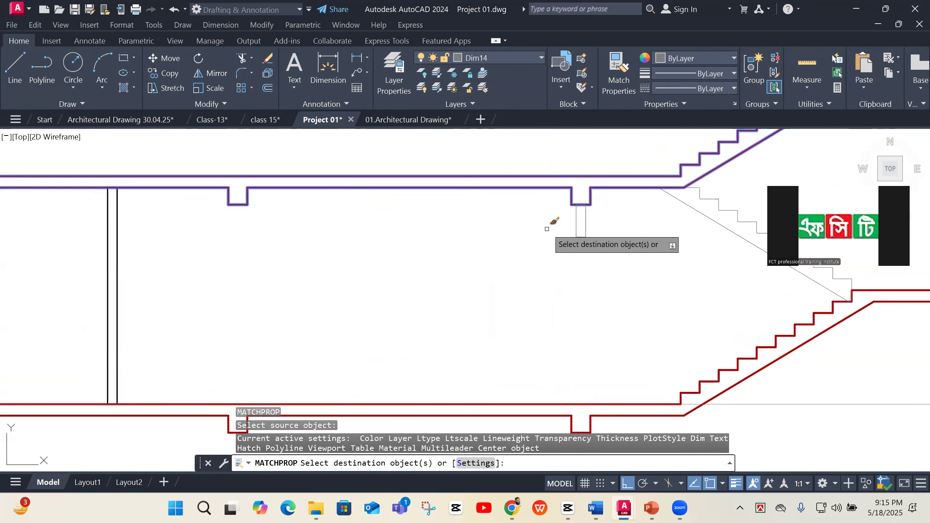
click(547, 228)
click(617, 276)
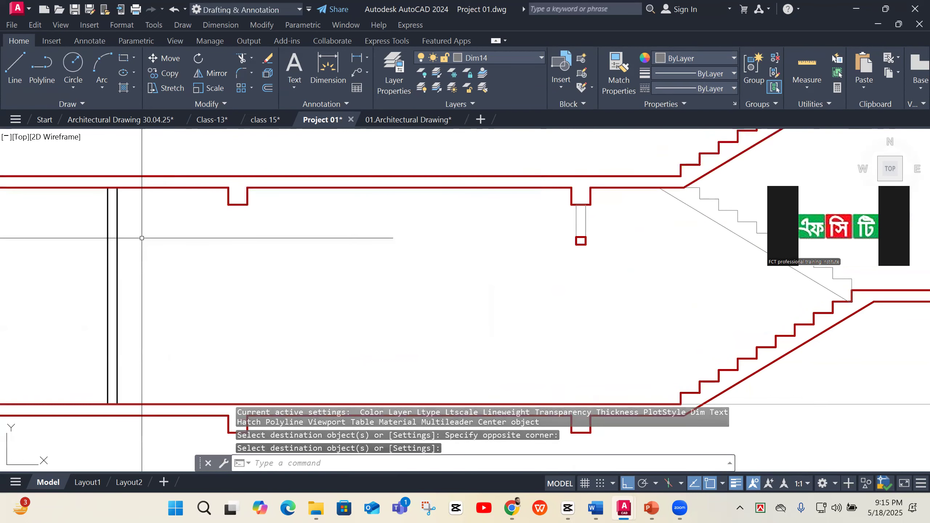
key(Return)
Match the wall piece above the new lintel to the interior wall's properties
key(Return)
click(117, 227)
click(602, 218)
click(553, 220)
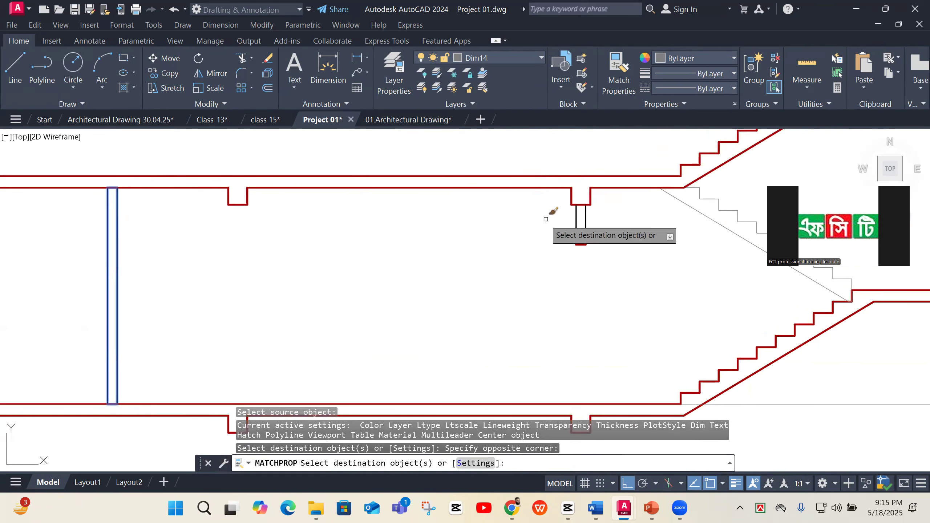
key(Return)
Copy the double door between the dining and stair areas from the floor plan to the empty space below the section
scroll(437, 307, down, 2)
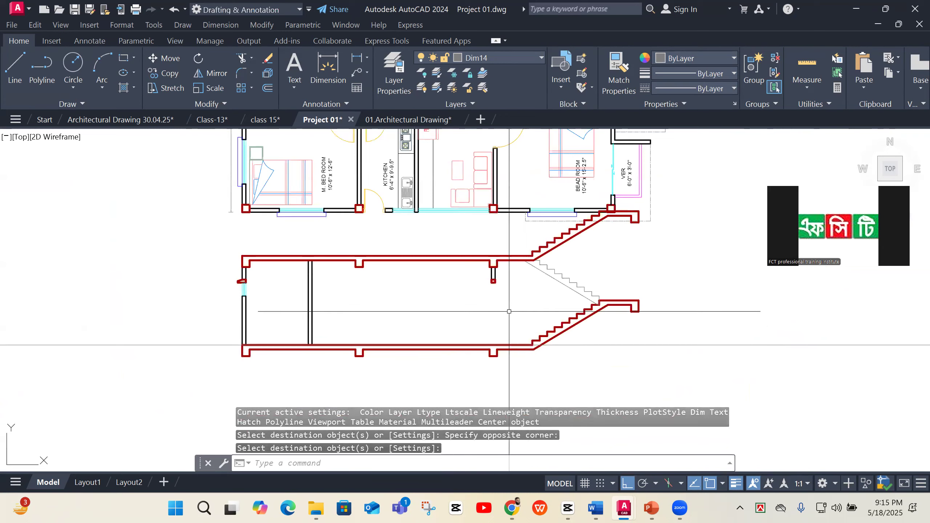
scroll(507, 311, down, 2)
scroll(507, 311, up, 2)
scroll(507, 307, down, 2)
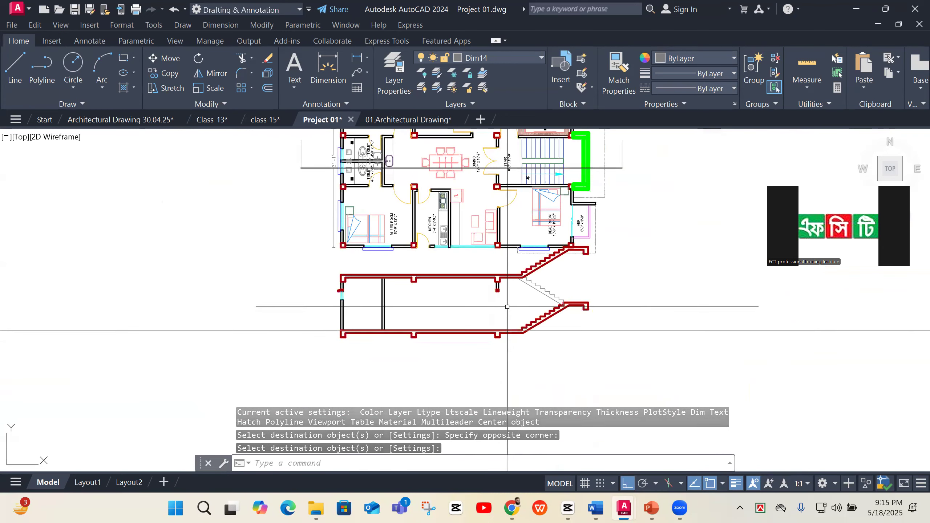
scroll(503, 200, up, 2)
scroll(503, 200, down, 2)
scroll(505, 145, up, 2)
scroll(505, 143, up, 4)
click(501, 143)
scroll(499, 253, down, 4)
text(co)
key(space)
click(510, 253)
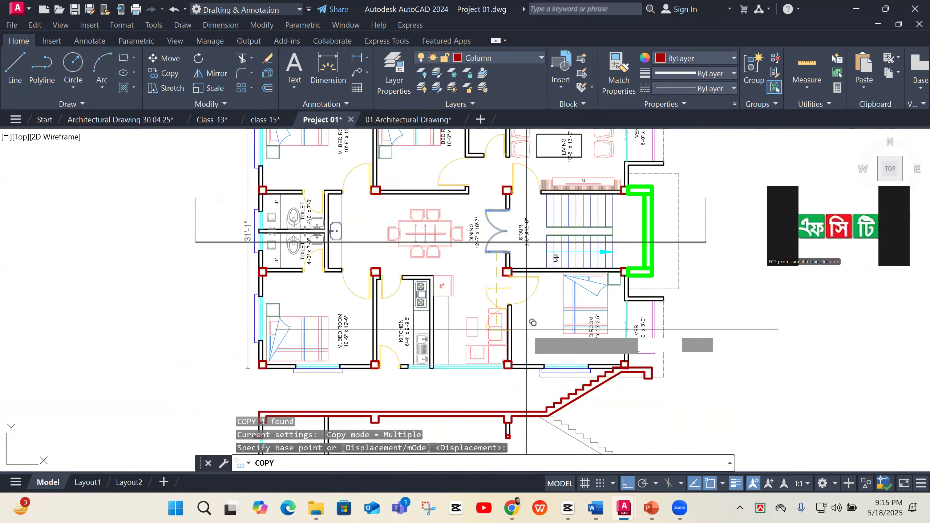
scroll(526, 326, down, 4)
scroll(521, 403, up, 4)
click(521, 403)
key(space)
Explode the copied double door into separate objects
scroll(525, 400, up, 4)
click(559, 360)
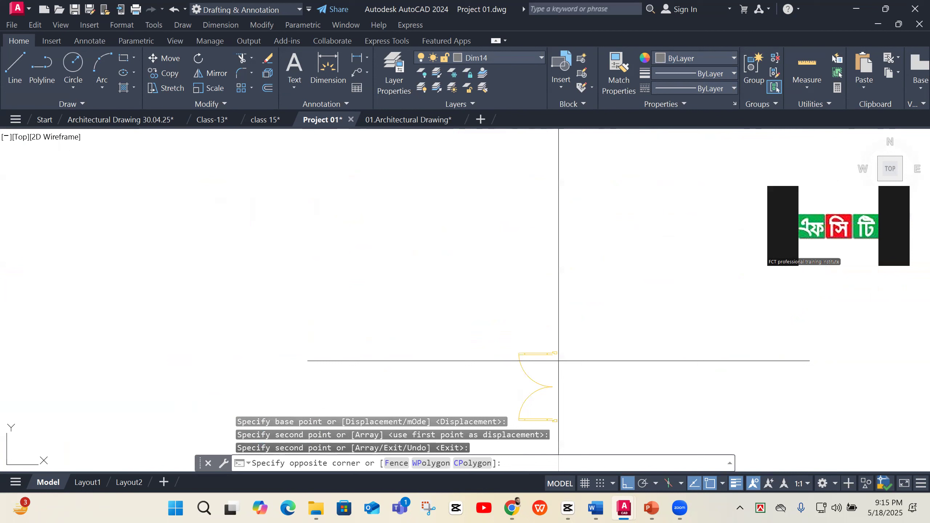
click(495, 365)
text(x)
key(space)
scroll(542, 337, up, 4)
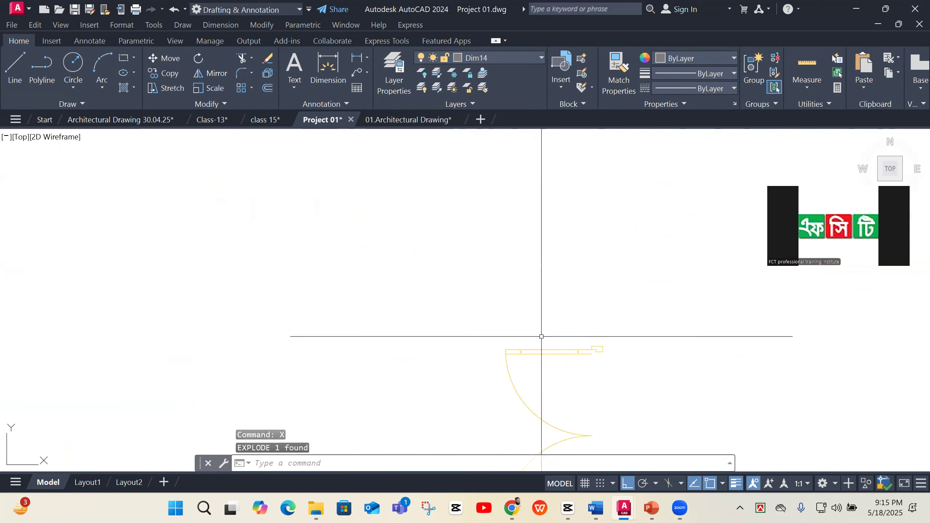
Move the copied door's upper frame profile to the underside of the new lintel, aligned with its stair-side face
click(596, 347)
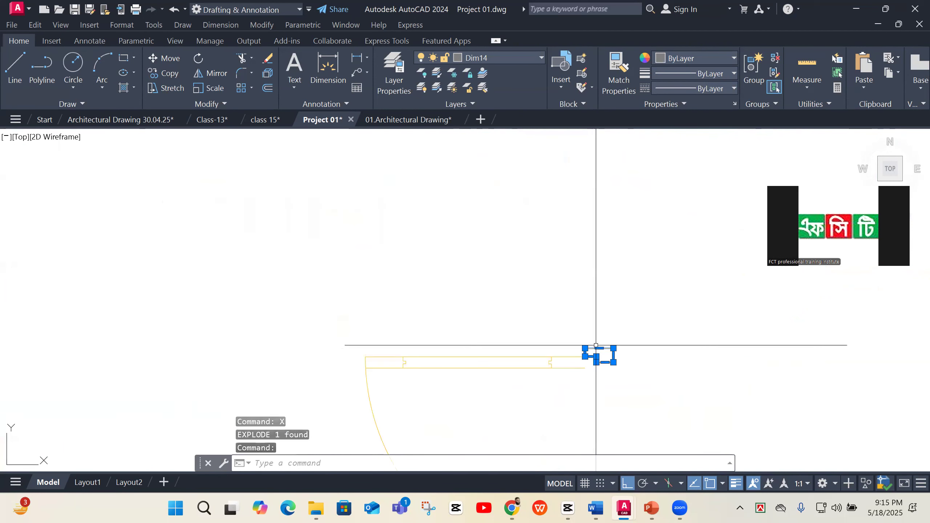
text(m)
key(space)
click(618, 338)
scroll(633, 341, down, 2)
scroll(633, 341, down, 3)
scroll(638, 177, up, 4)
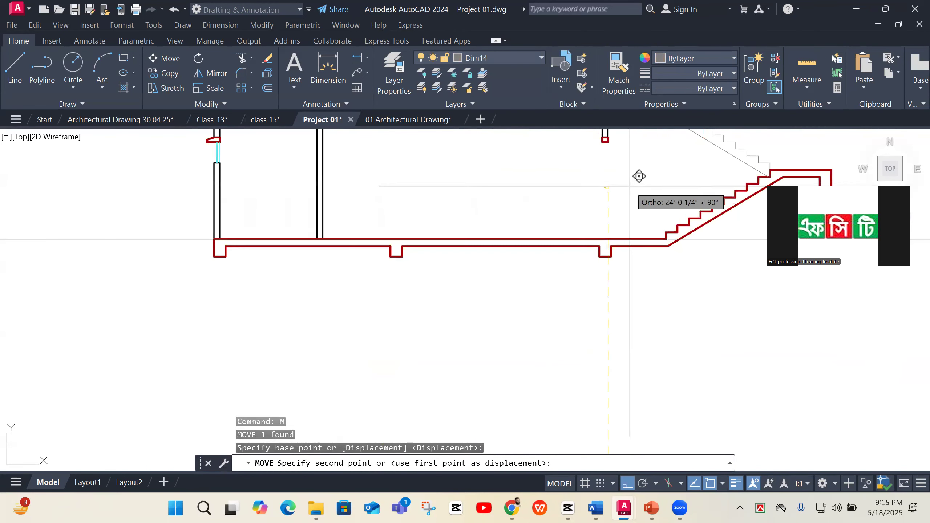
scroll(591, 372, up, 3)
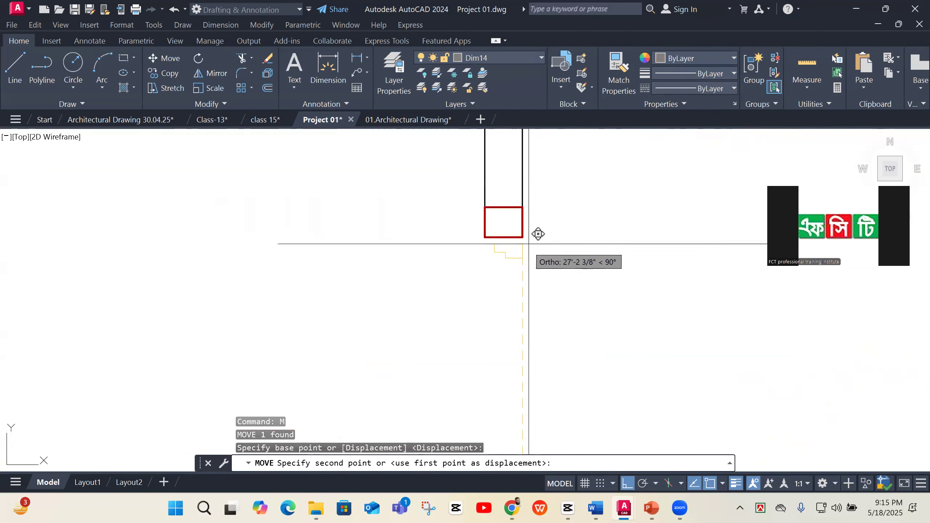
click(528, 239)
Erase the leftover pieces of the exploded door below the section
scroll(577, 337, down, 5)
click(545, 344)
click(584, 378)
key(Delete)
scroll(582, 346, up, 3)
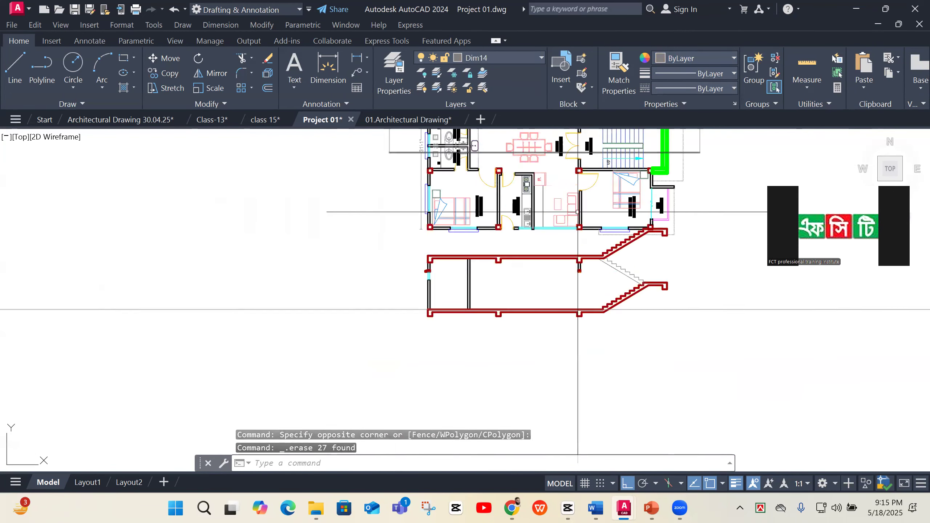
scroll(582, 346, up, 5)
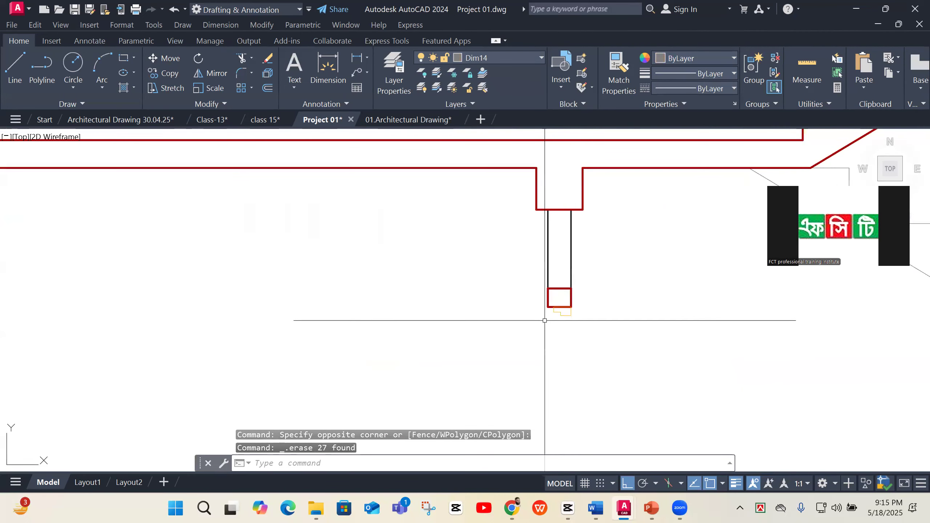
scroll(554, 325, up, 4)
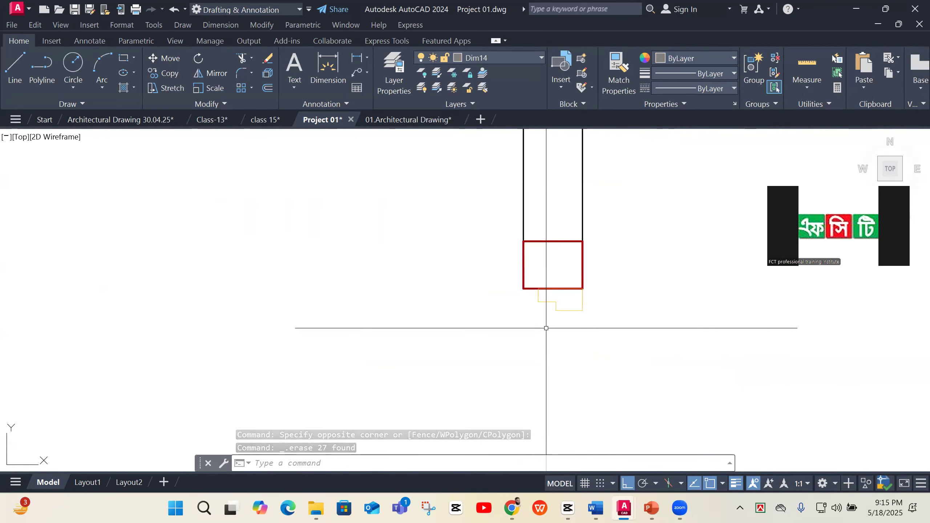
text(s)
key(Return)
click(560, 275)
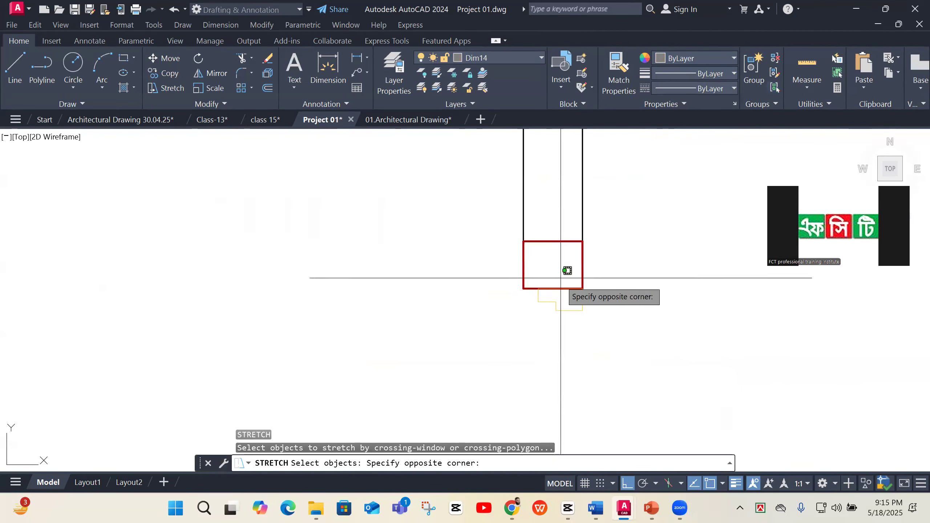
click(527, 345)
key(Return)
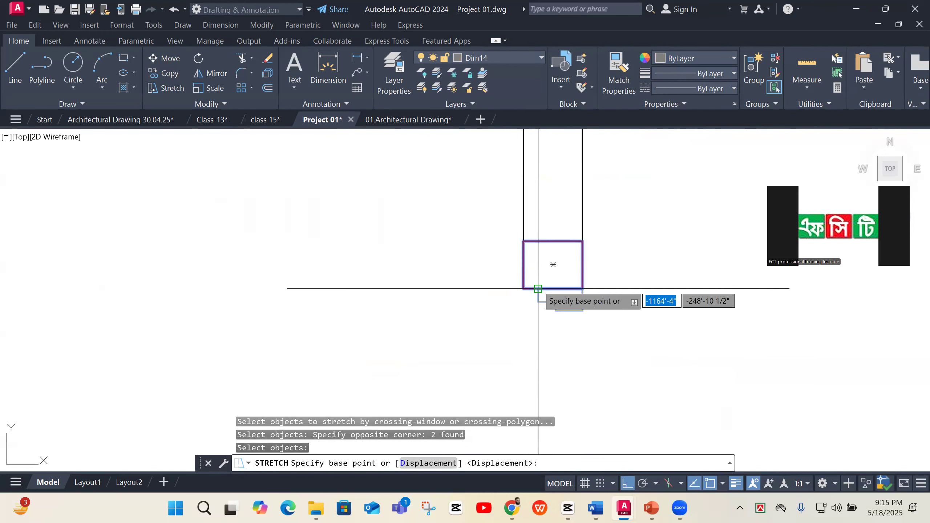
key(Escape)
scroll(580, 290, up, 4)
click(548, 288)
key(Escape)
scroll(594, 304, down, 4)
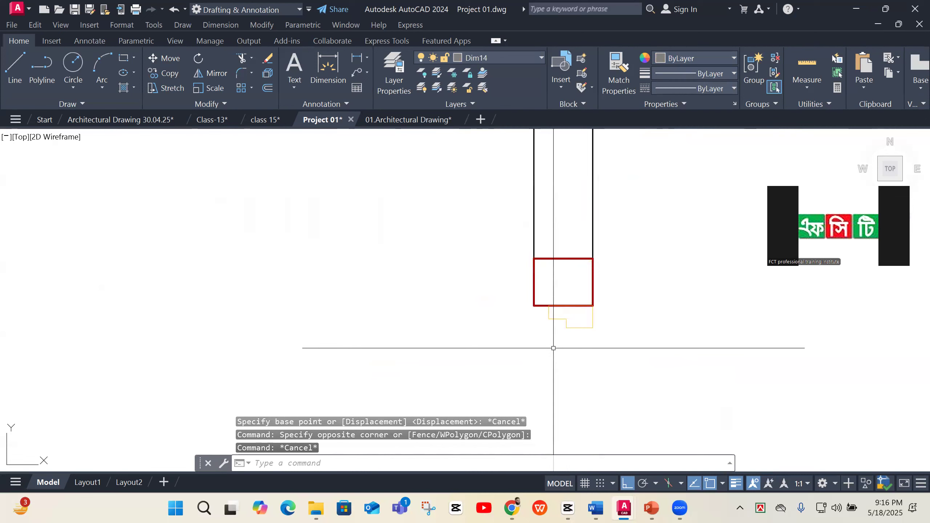
Draw a small rectangle filling the notch of the upper door frame profile under the dining-stair lintel as the door leaf
text(c)
key(Return)
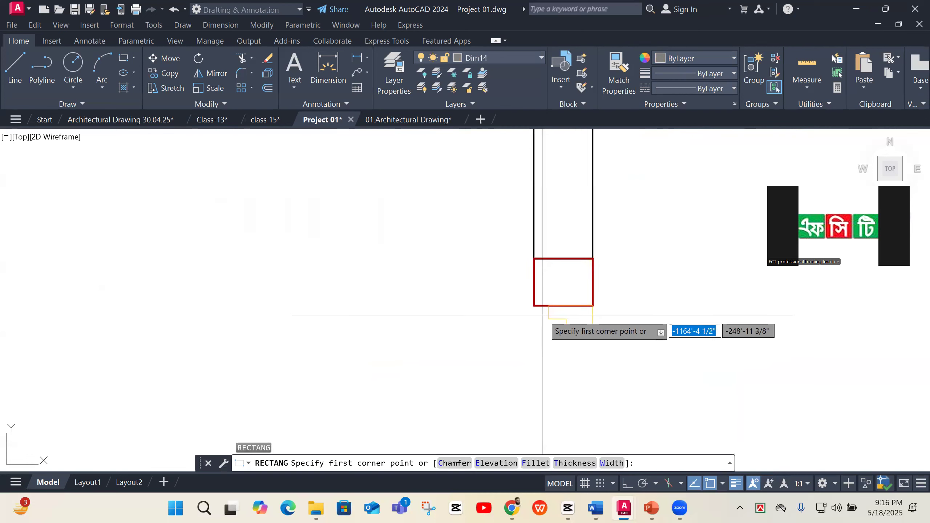
click(557, 319)
click(566, 327)
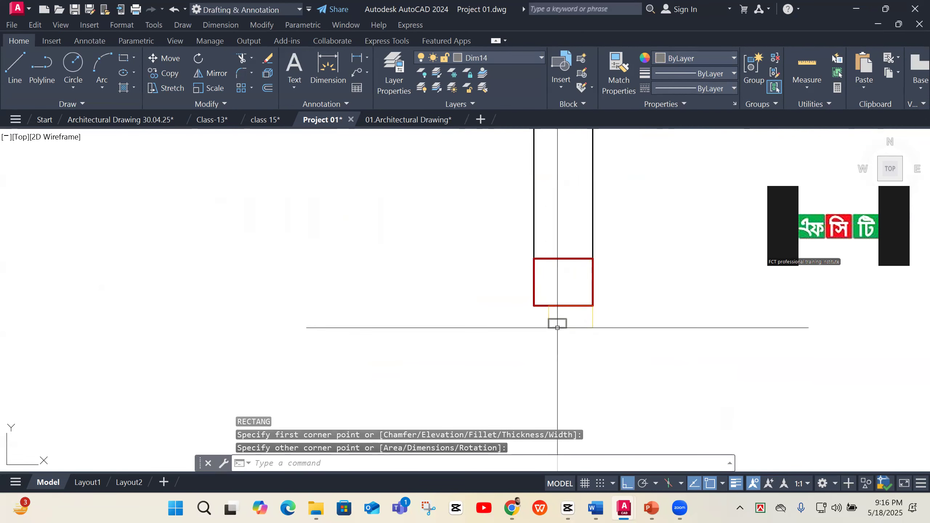
Stretch the lower edge of the door leaf rectangle straight down to the top of the lower floor slab
click(558, 327)
scroll(560, 336, up, 2)
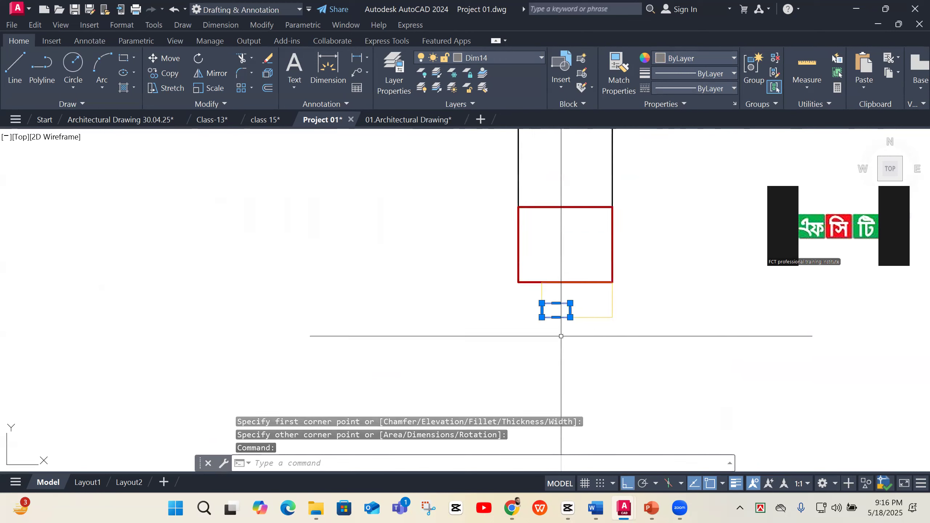
click(556, 317)
scroll(556, 317, down, 2)
scroll(538, 261, down, 8)
scroll(537, 394, up, 4)
scroll(554, 355, down, 2)
scroll(550, 401, up, 2)
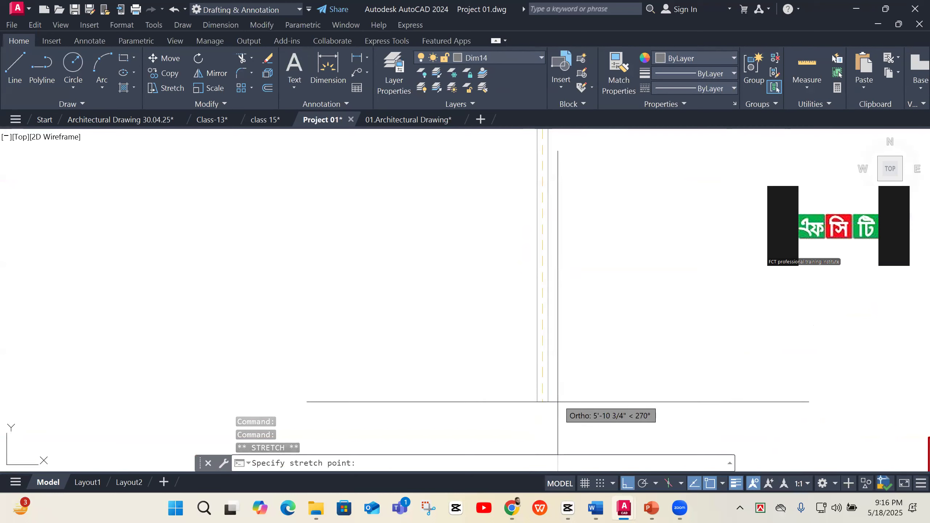
scroll(549, 385, down, 2)
click(547, 415)
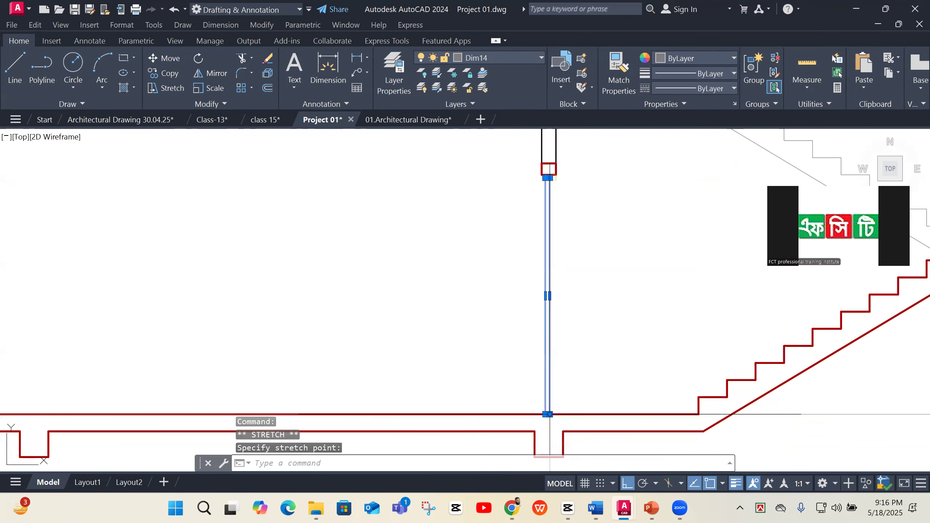
Raise the door leaf's lower edge 1" above the floor slab
scroll(543, 420, up, 4)
click(541, 408)
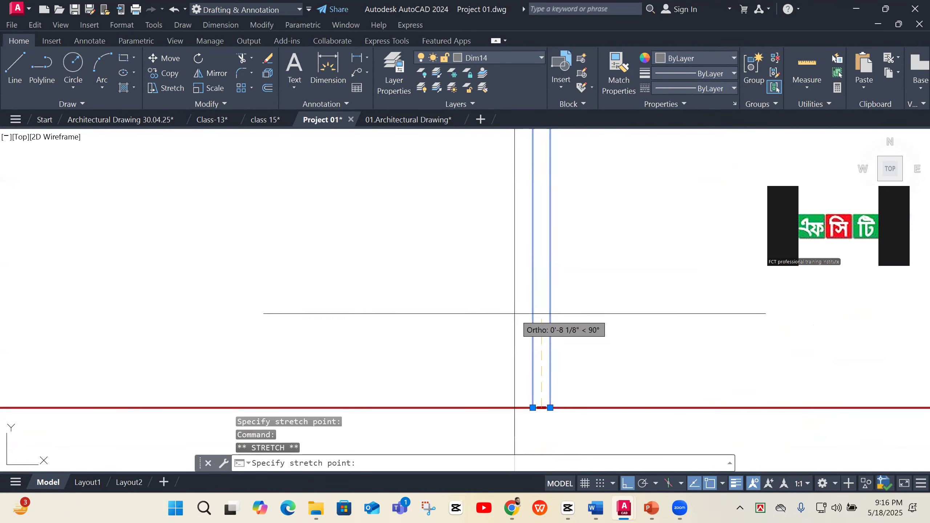
text(1)
key(Return)
scroll(639, 405, down, 3)
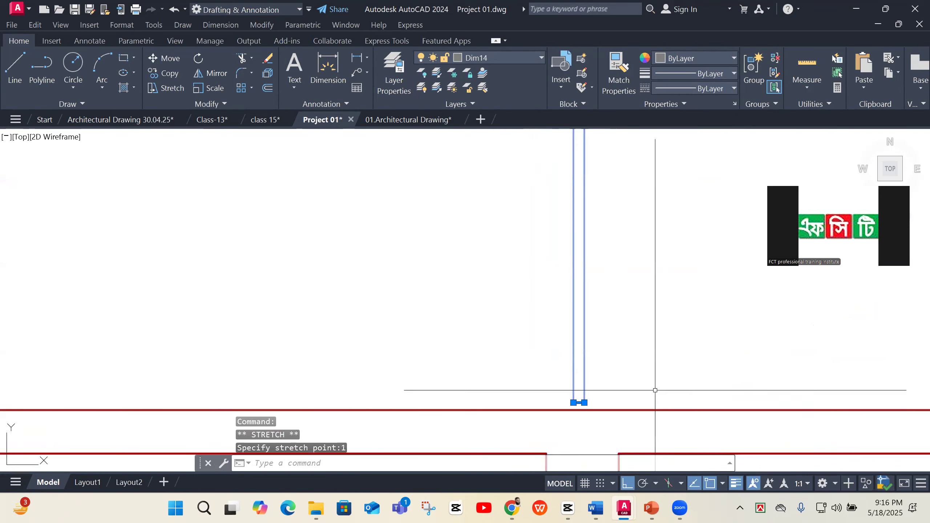
scroll(589, 412, down, 3)
key(Escape)
scroll(590, 411, down, 4)
scroll(559, 329, up, 5)
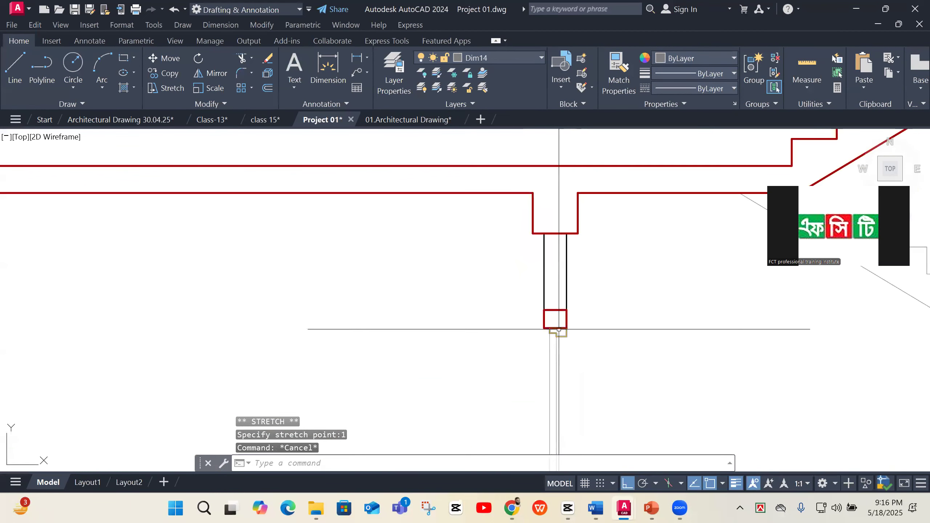
text(m)
key(Return)
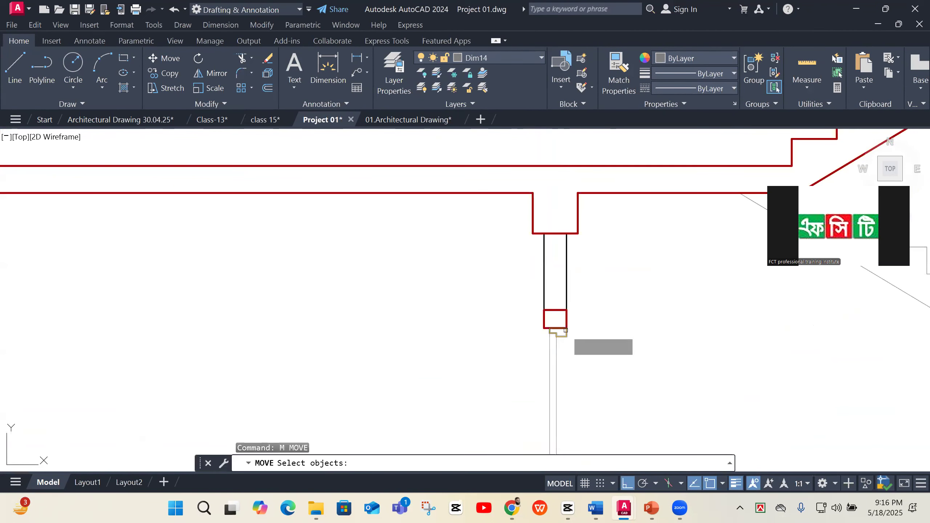
click(566, 332)
click(566, 332)
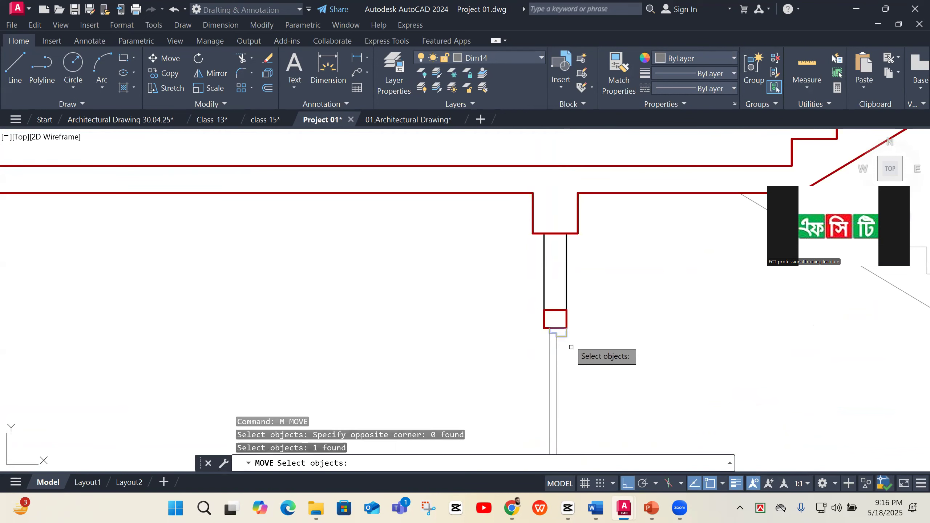
click(570, 344)
click(508, 381)
scroll(569, 359, down, 6)
key(Return)
scroll(599, 353, down, 3)
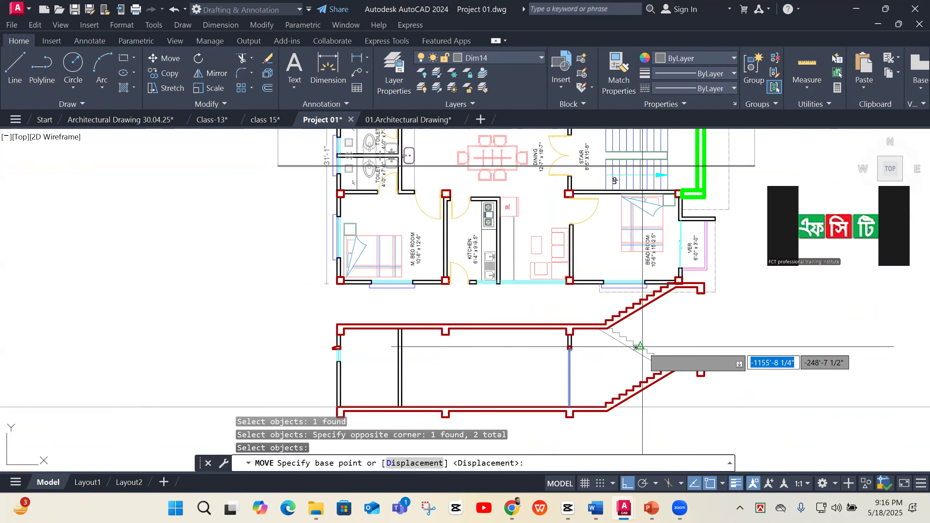
key(Escape)
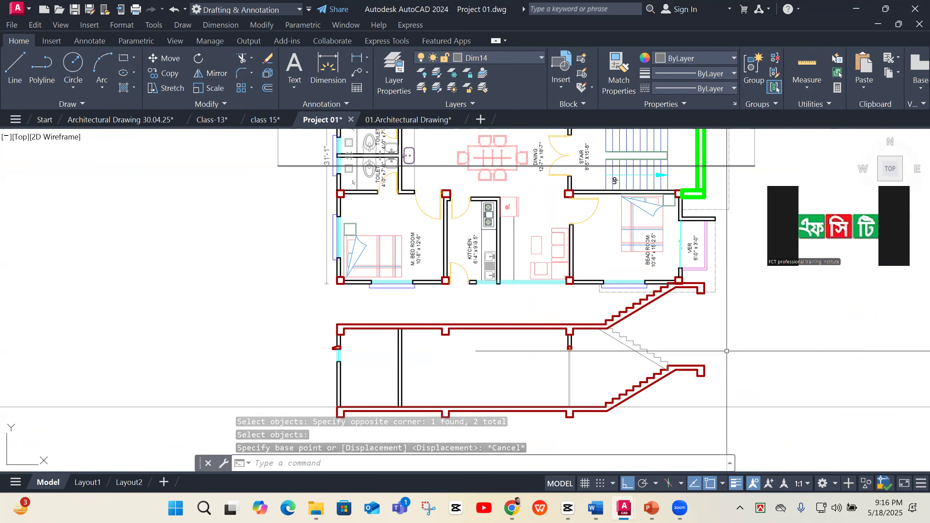
Erase the horizontal construction line running along the lower floor slab of the section
scroll(727, 352, down, 2)
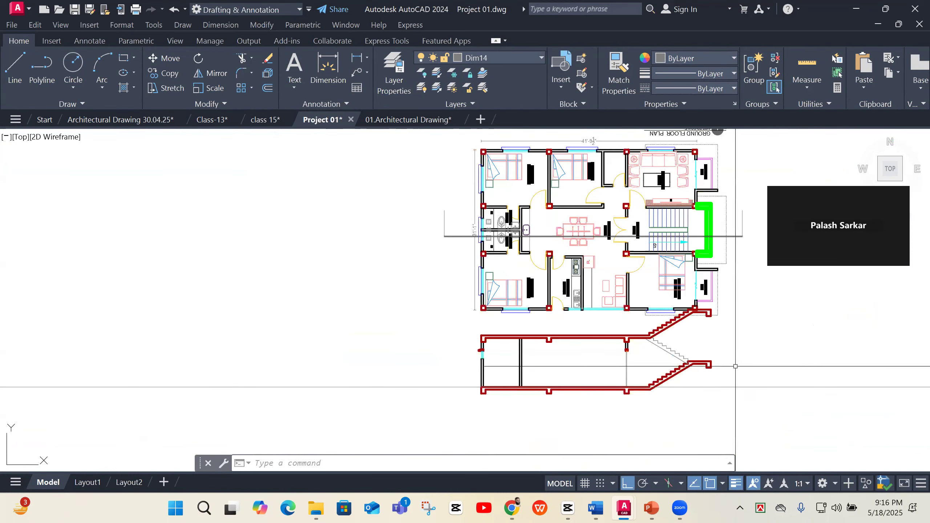
click(764, 375)
click(742, 396)
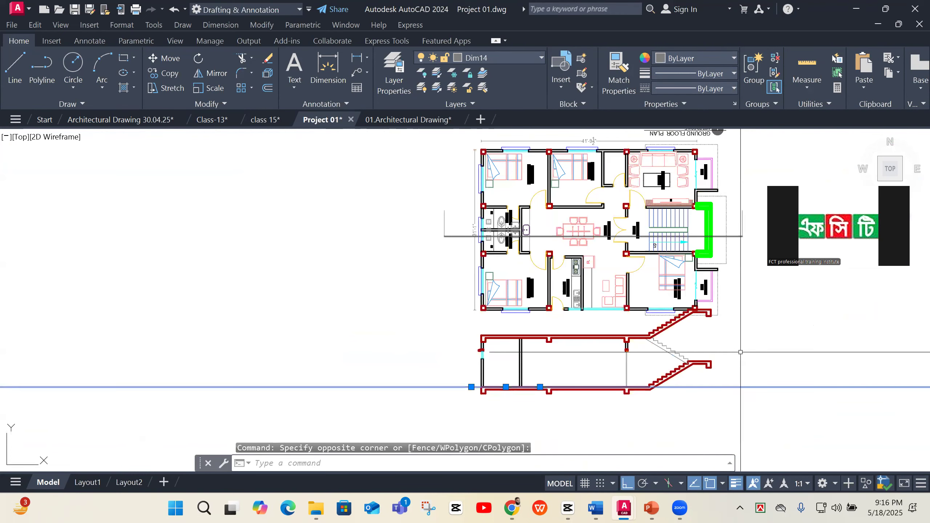
key(Delete)
Place a horizontal construction line through the top of the lower stair mid-landing
scroll(717, 359, up, 2)
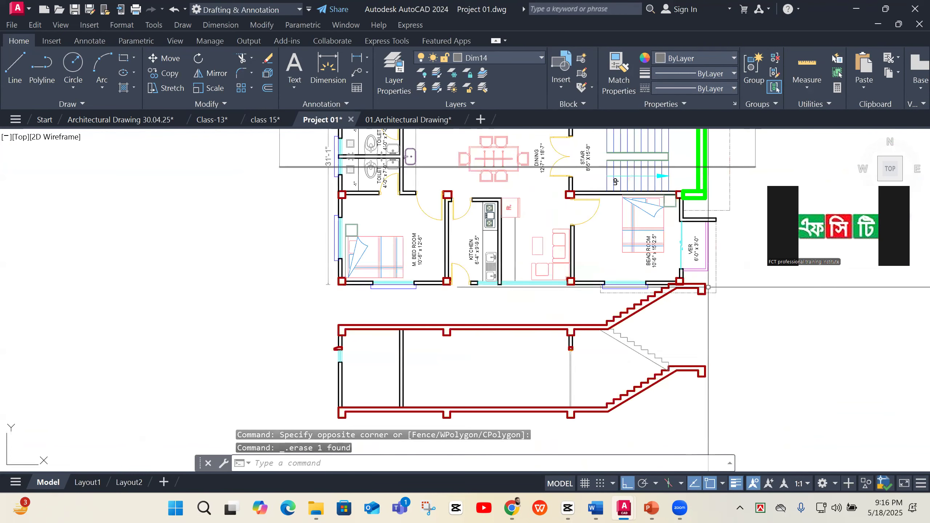
text(xl)
key(Return)
text(h)
key(Return)
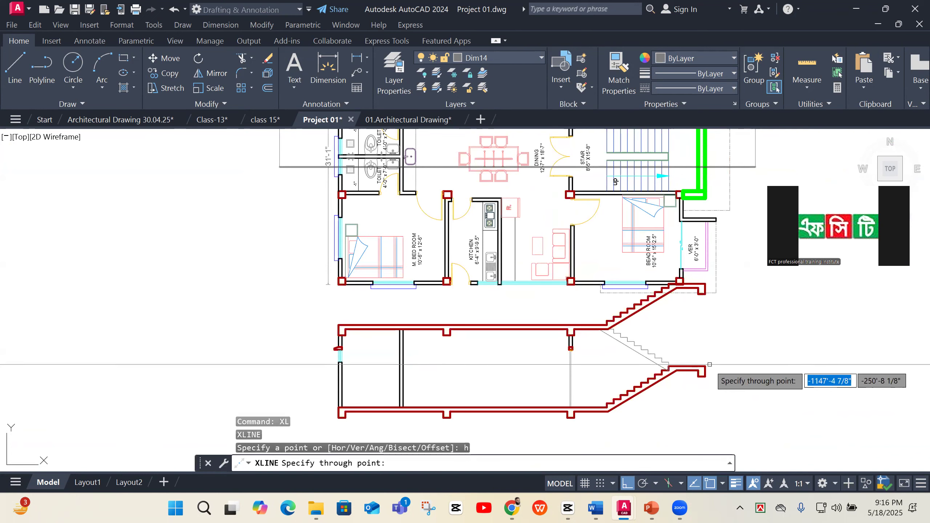
click(705, 365)
key(Return)
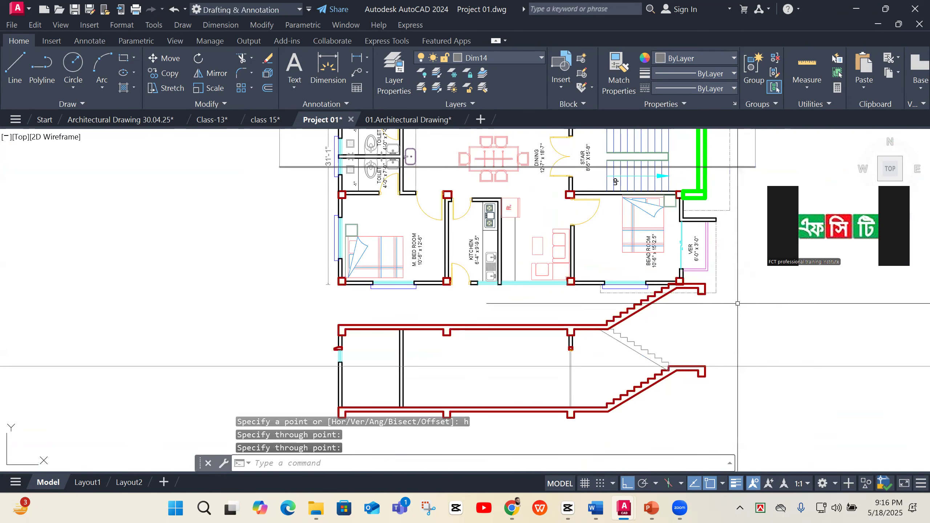
Offset the landing-level construction line 7' upward
click(751, 353)
click(730, 392)
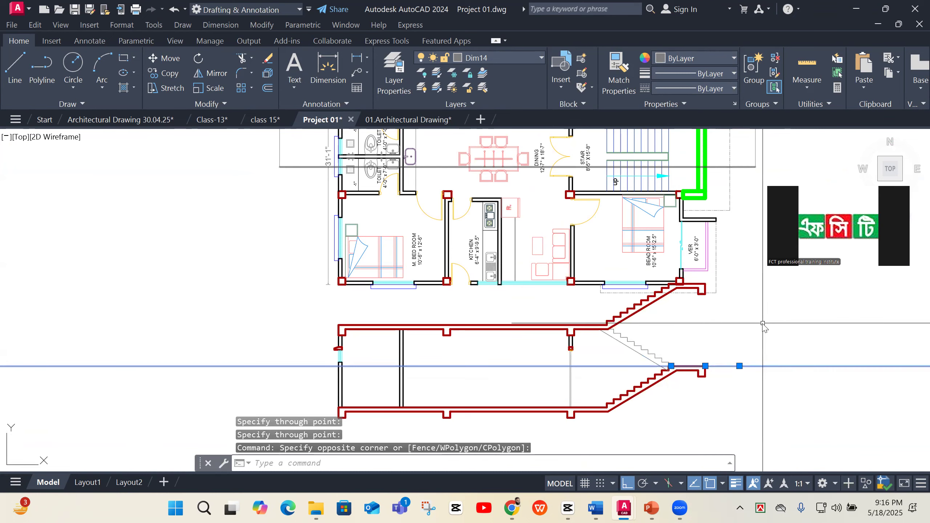
text(o)
key(Return)
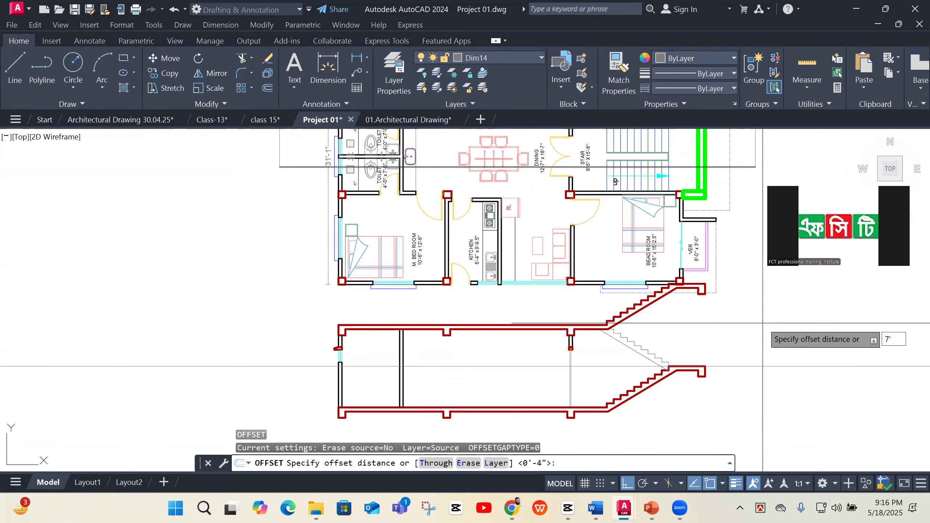
text(7')
key(Return)
click(763, 322)
key(Return)
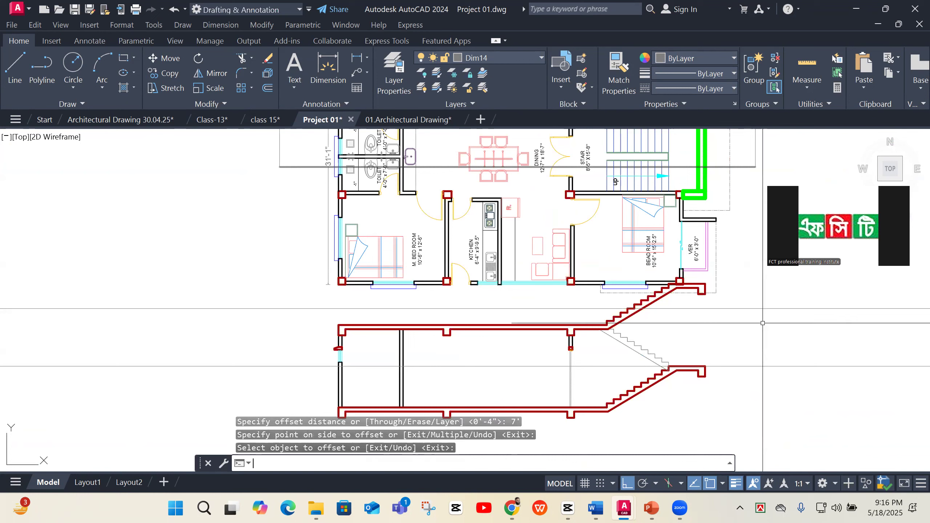
Offset the construction line 7' above the landing another 4" upward
click(765, 297)
click(718, 331)
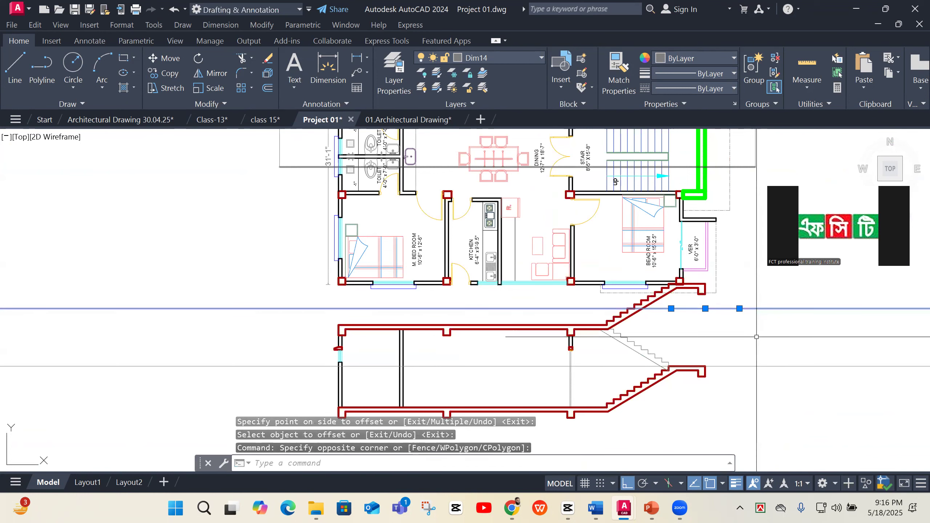
text(o)
key(Return)
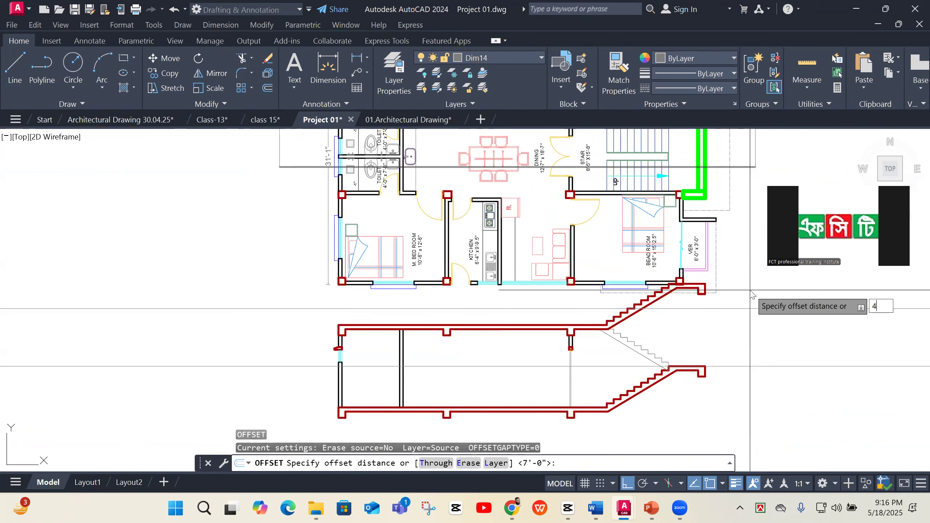
text(4)
key(Return)
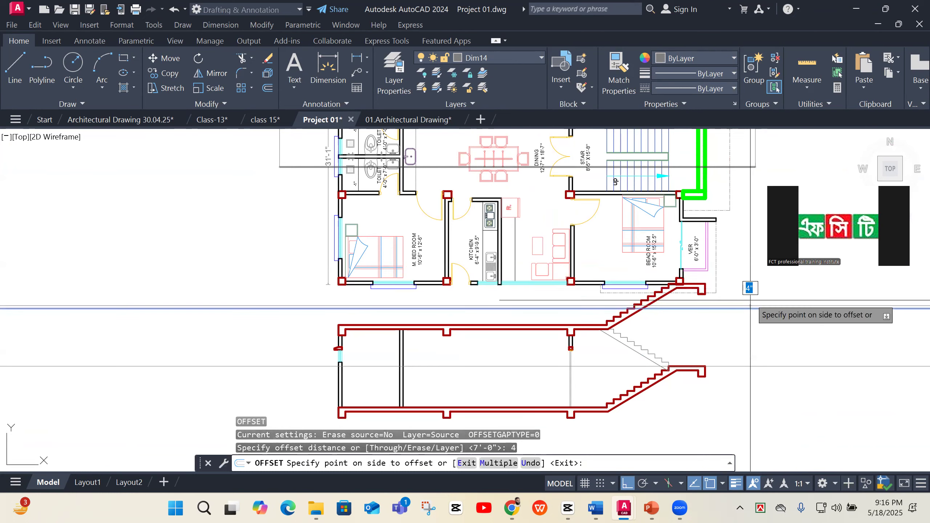
click(752, 286)
key(Return)
Place a vertical construction line through the outer edge of the lower stair mid-landing
text(xl)
key(Return)
text(v)
key(Return)
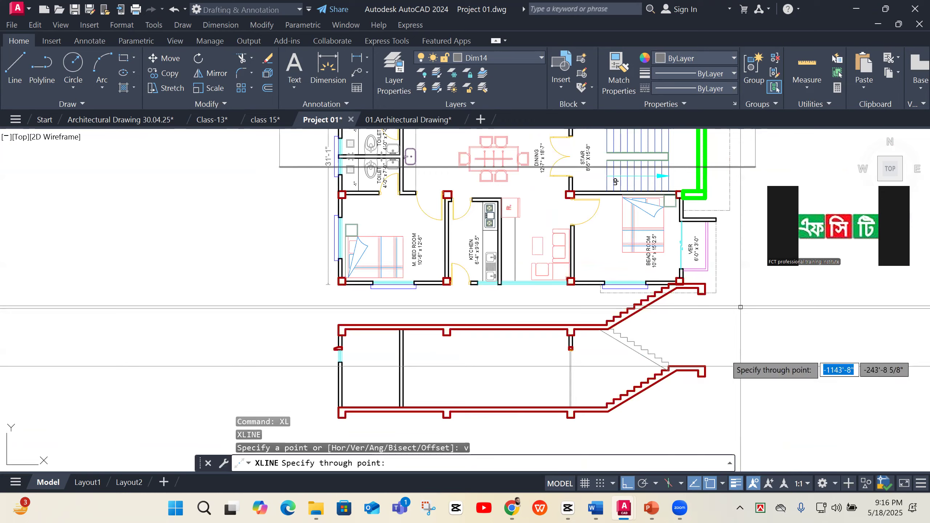
scroll(724, 367, up, 2)
scroll(724, 371, down, 2)
scroll(724, 363, down, 3)
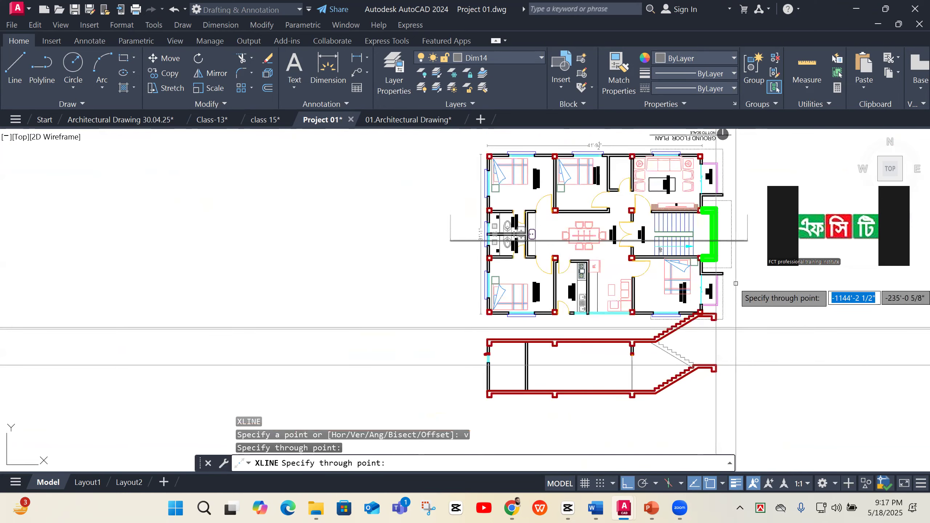
click(715, 365)
key(Escape)
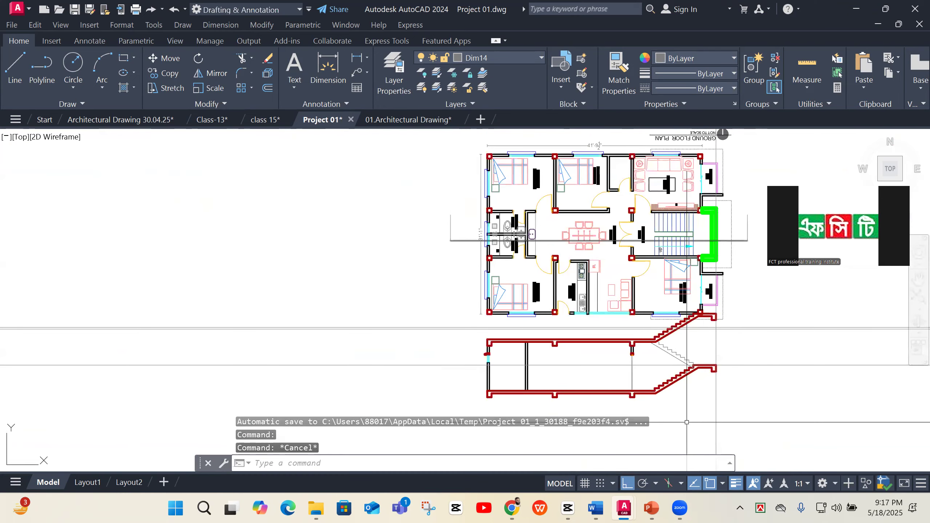
Offset the vertical construction line at the landing's outer edge 5" inward toward the stair
scroll(712, 419, up, 2)
click(728, 389)
click(682, 397)
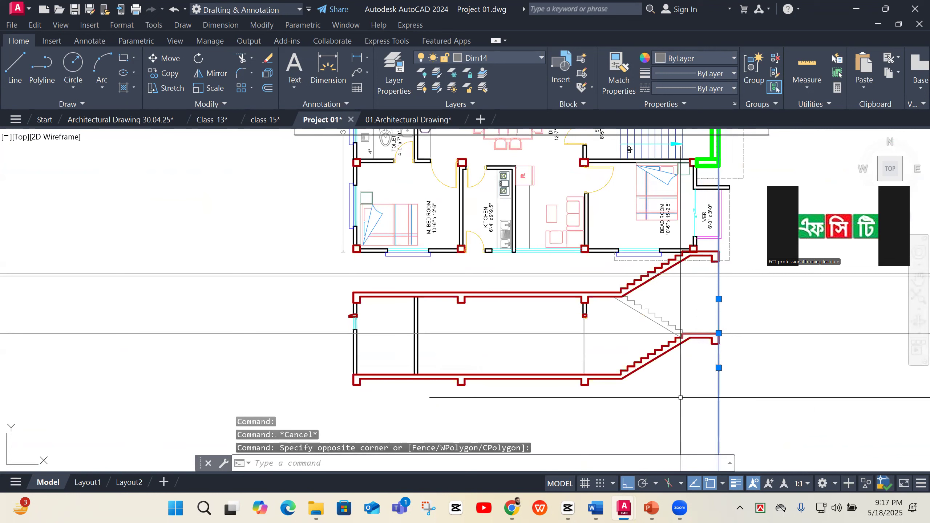
text(o)
key(Return)
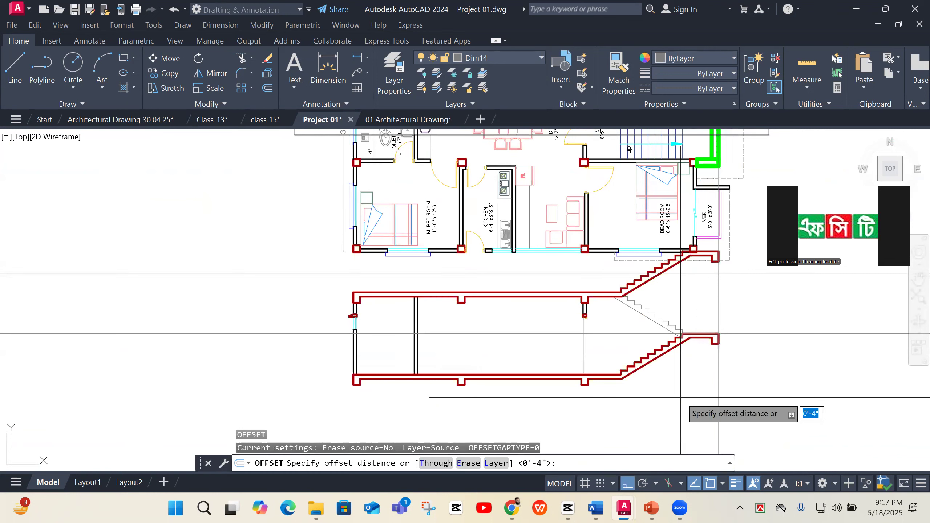
key(Return)
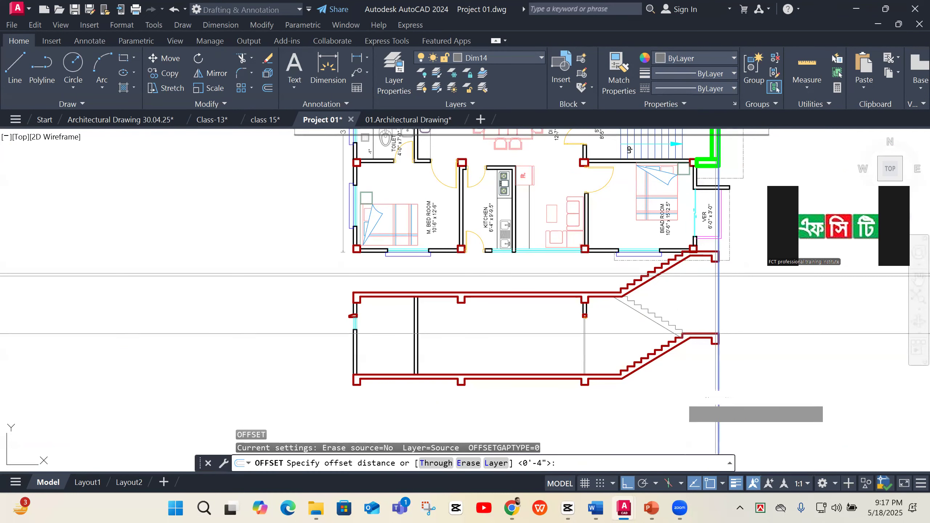
click(681, 397)
key(Return)
scroll(714, 331, up, 2)
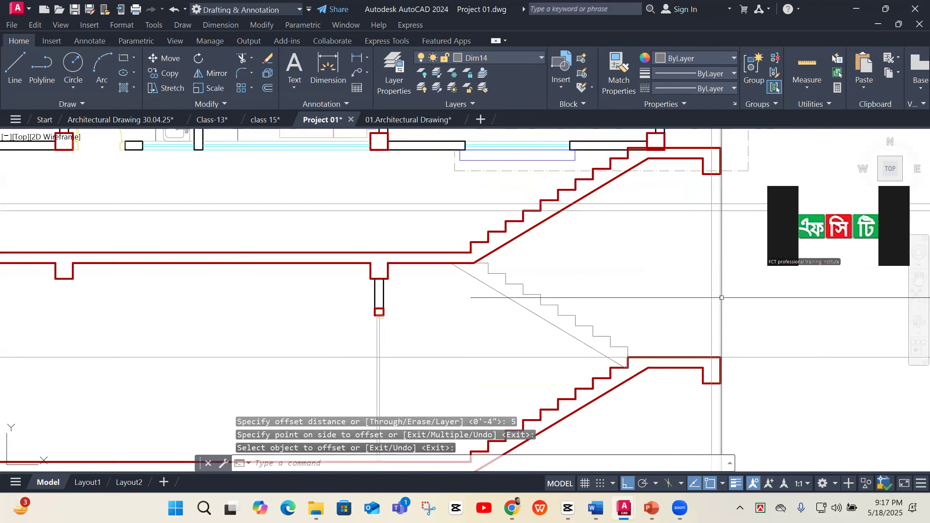
Offset the horizontal construction line 7' above the landing 6' downward
click(752, 244)
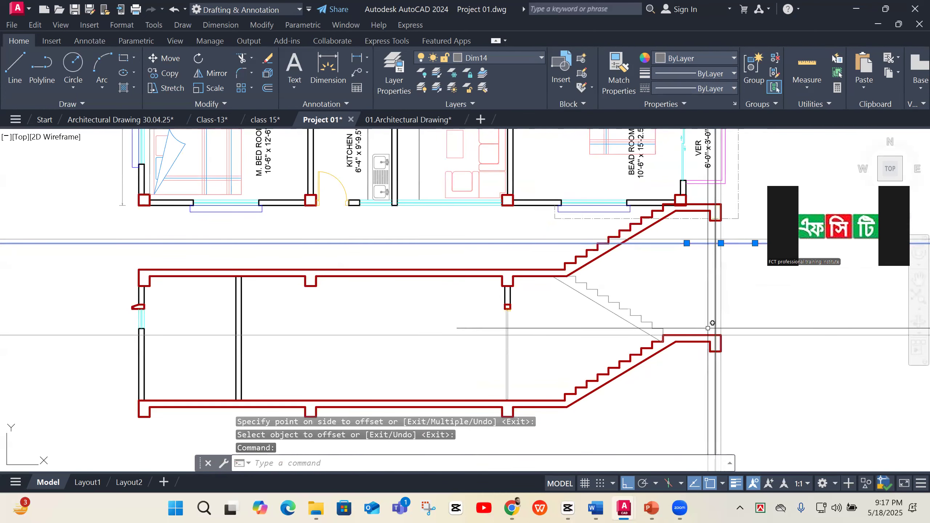
text(o)
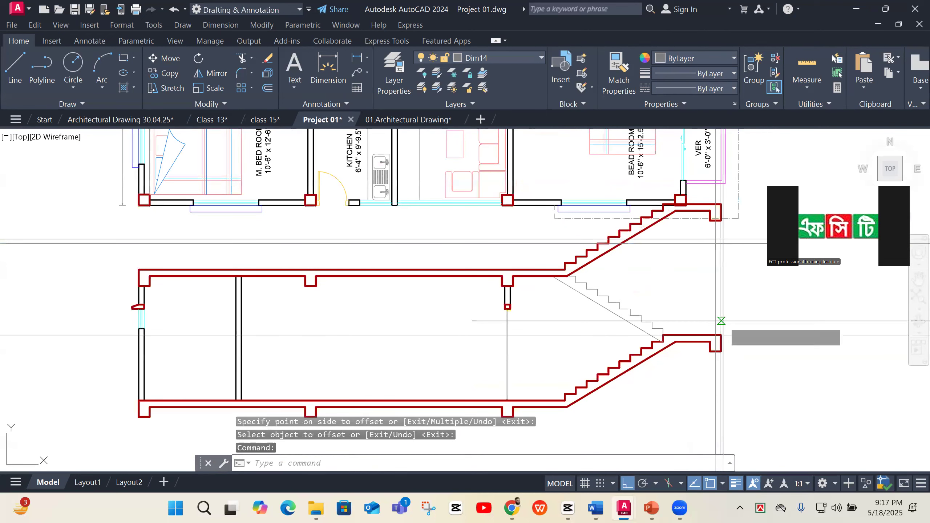
key(Return)
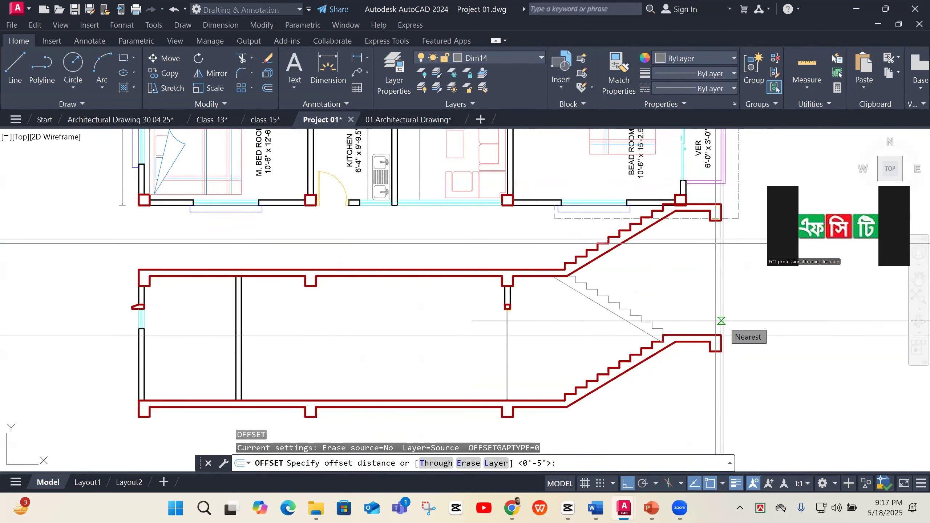
text(6)
key(Return)
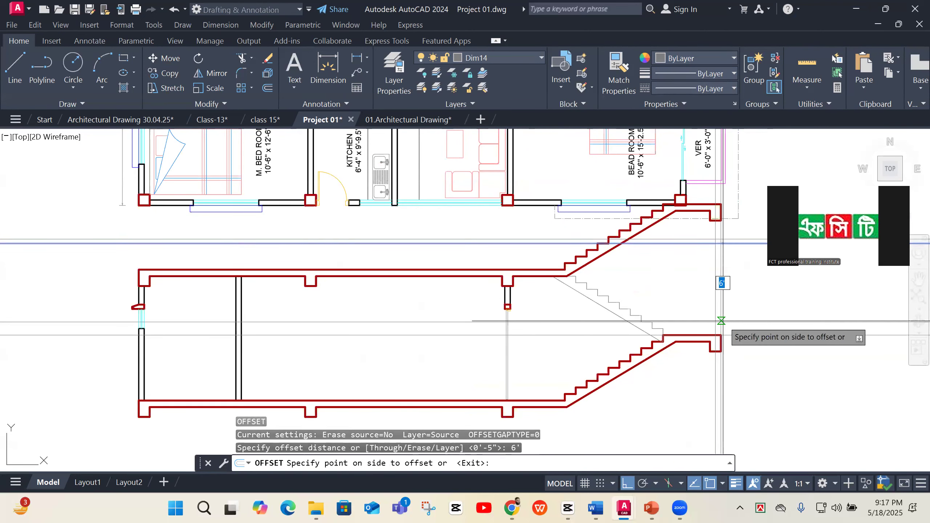
click(747, 321)
key(Return)
scroll(659, 331, down, 3)
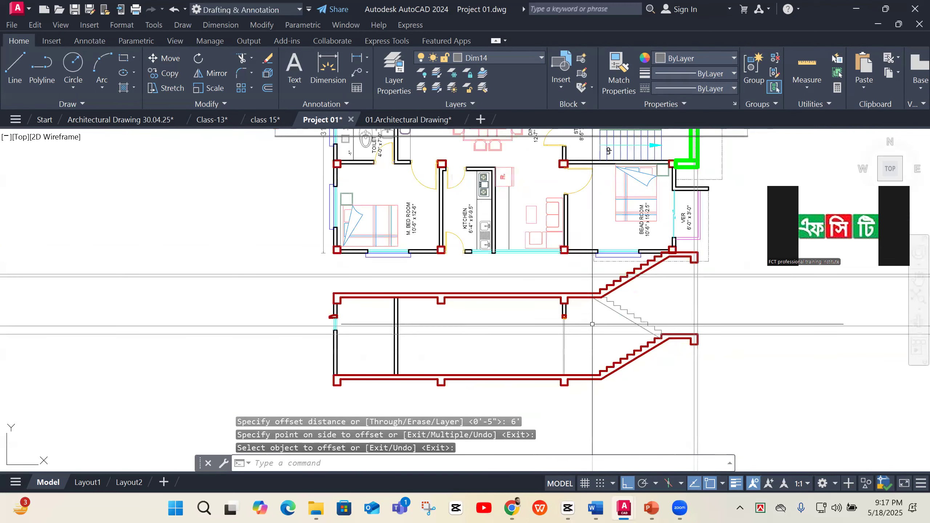
Create closed boundaries for the sill wall, lintel and upper wall piece between the construction lines at the stair landing
scroll(717, 309, up, 2)
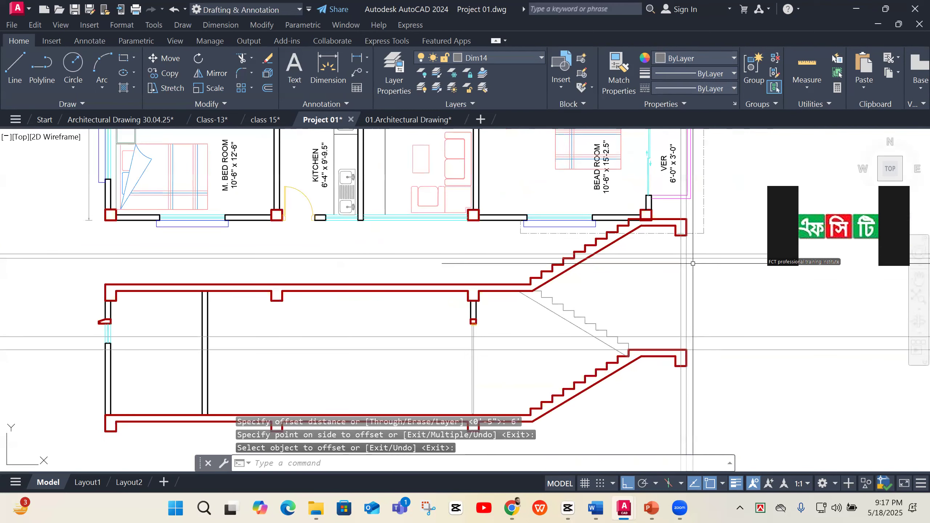
text(b)
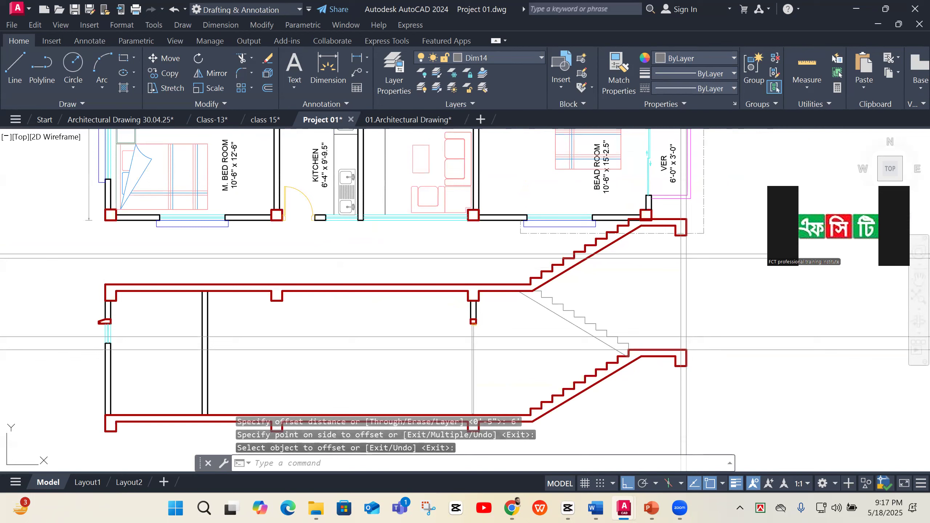
key(Return)
click(149, 101)
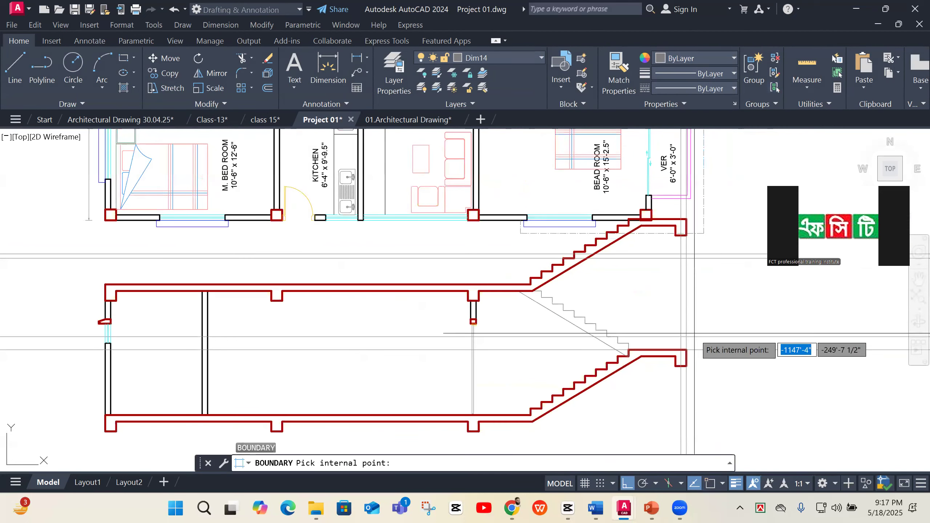
click(684, 341)
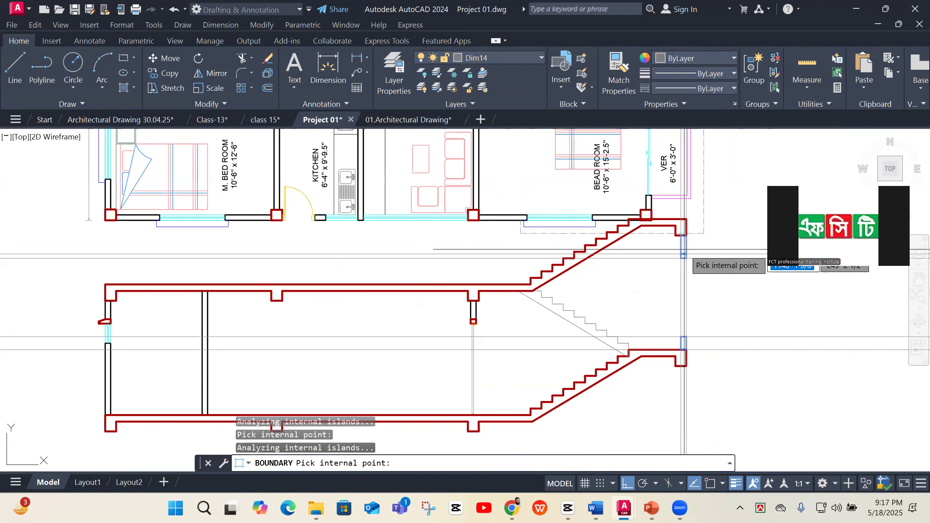
key(Return)
Erase the six horizontal and vertical construction lines around the stair landing's outer wall
click(727, 242)
click(713, 276)
click(733, 325)
click(718, 370)
click(700, 387)
click(666, 393)
text(e)
key(Return)
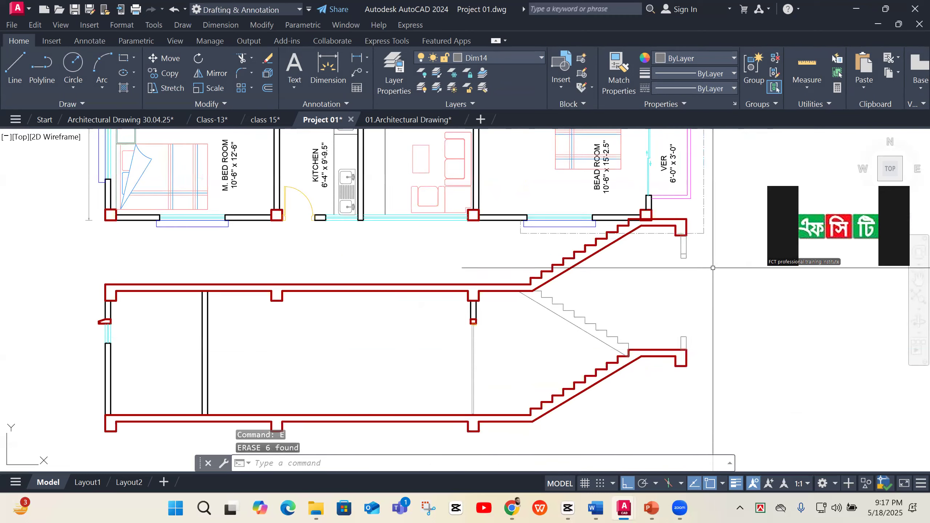
Stretch the landing lintel's outer edge 6" outward beyond the wall face
scroll(705, 258, up, 4)
click(659, 250)
click(647, 253)
scroll(661, 253, up, 2)
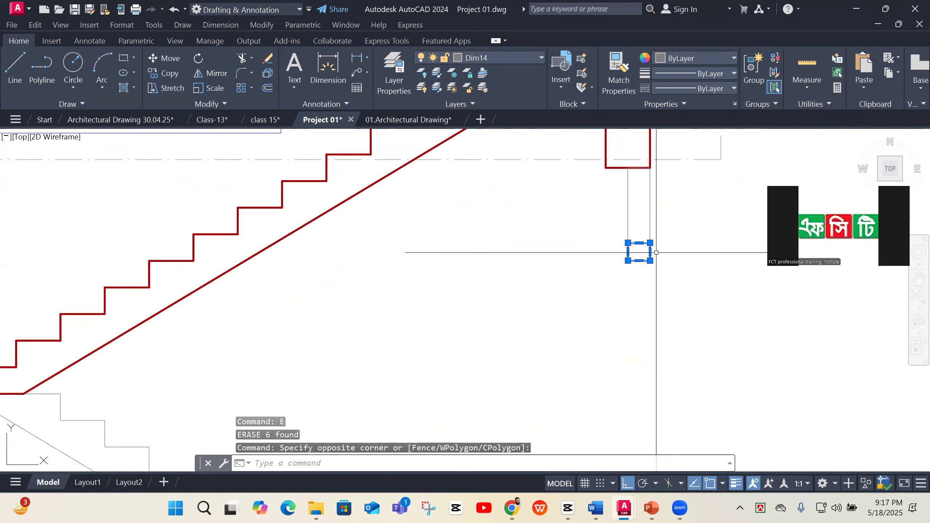
click(650, 252)
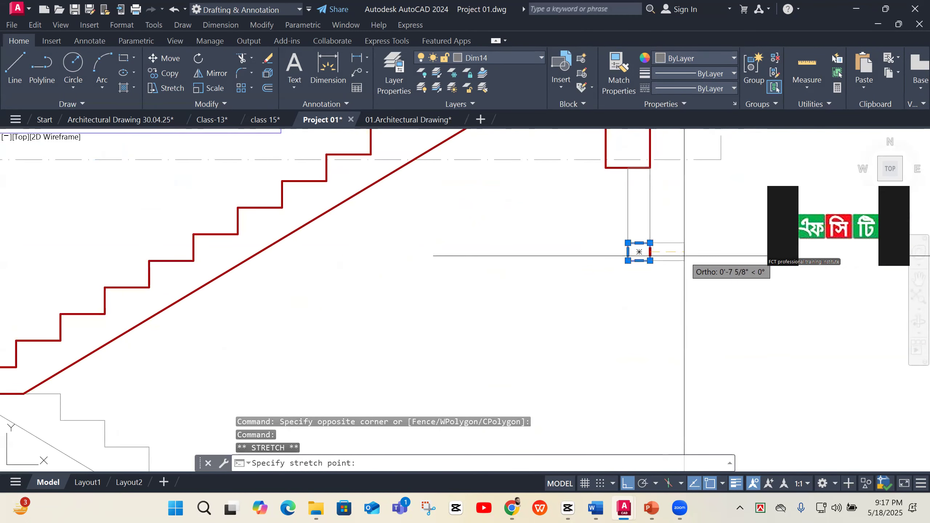
text(6)
key(Return)
key(Escape)
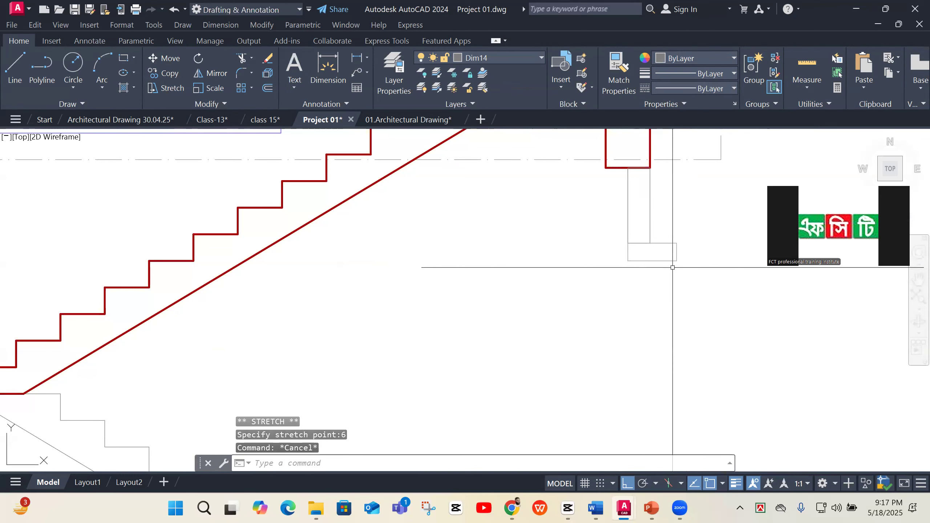
Match the landing lintel's properties to the red upper slab and stair outline
scroll(670, 258, down, 5)
text(m)
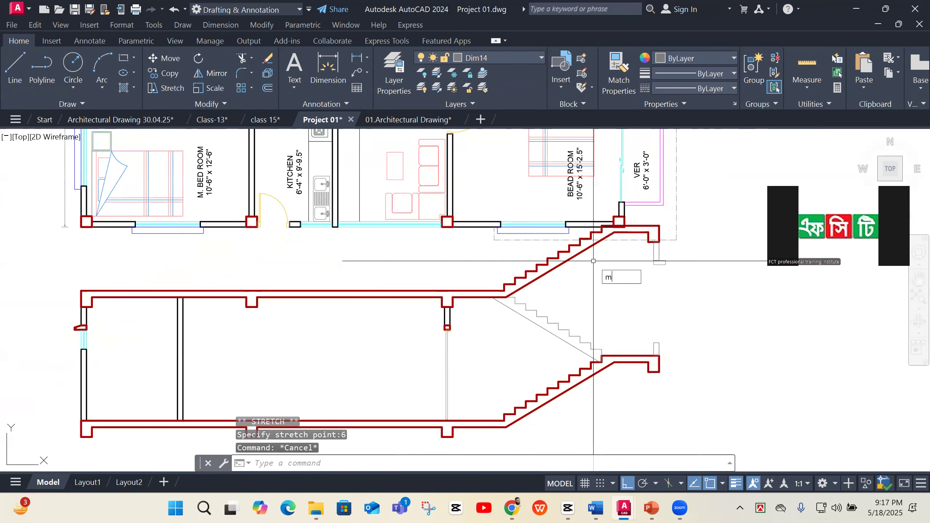
text(a)
key(Return)
click(586, 253)
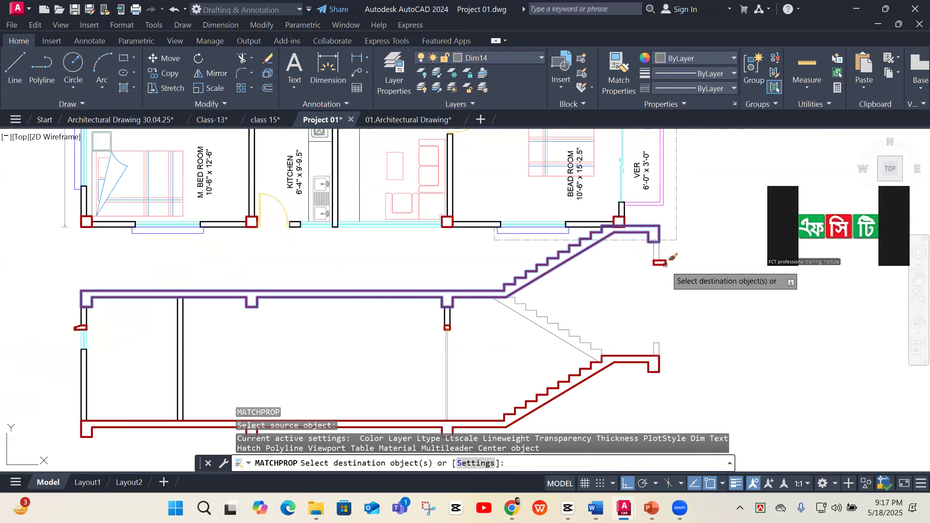
click(665, 264)
key(Return)
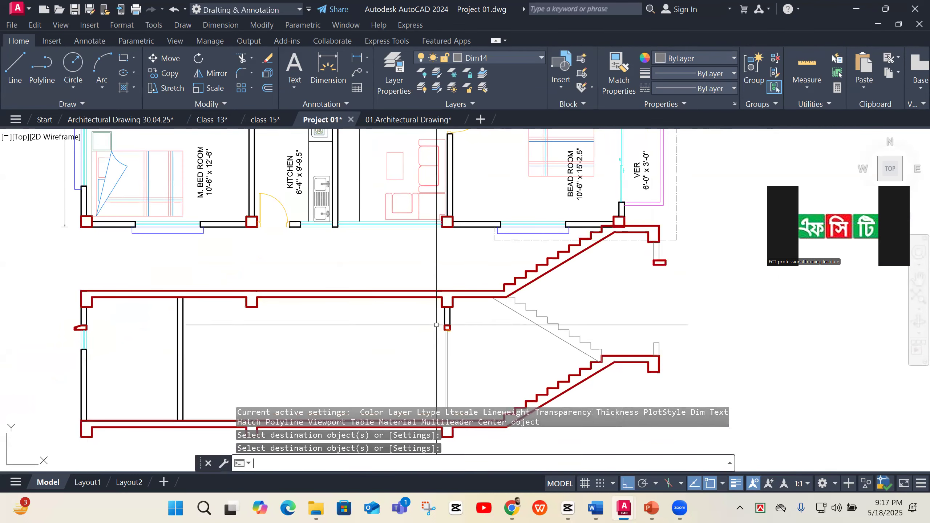
Match the upper and lower wall pieces at the landing to the black wall above the dining-stair door
key(Return)
click(446, 315)
scroll(672, 257, up, 2)
click(666, 248)
click(635, 250)
scroll(695, 253, down, 2)
click(672, 348)
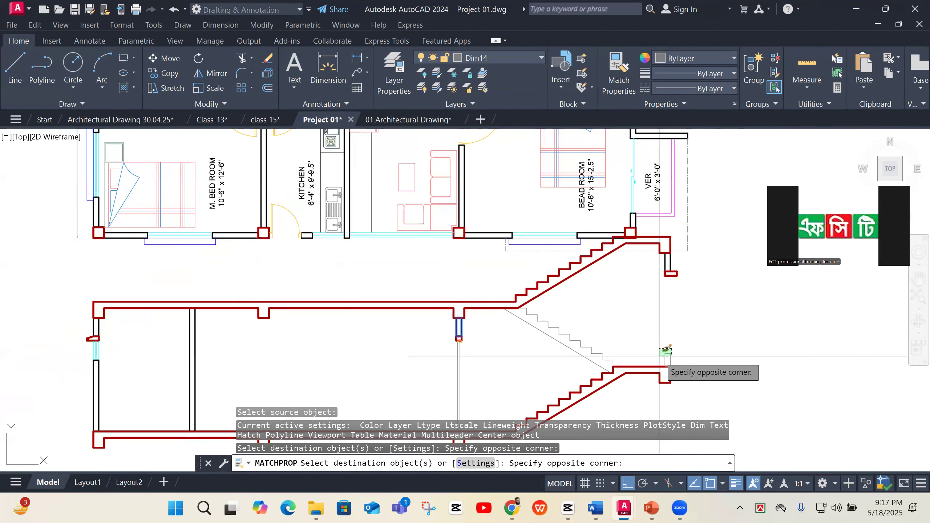
click(660, 368)
key(Return)
Draw a WIN-style multiline at scale 5.00 from the landing's sill wall up to the lintel
text(ml)
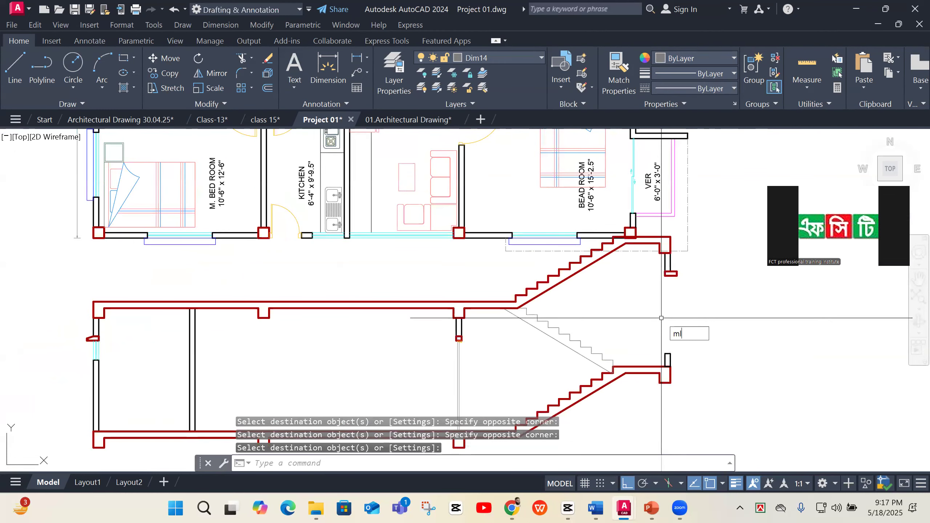
key(Return)
click(665, 354)
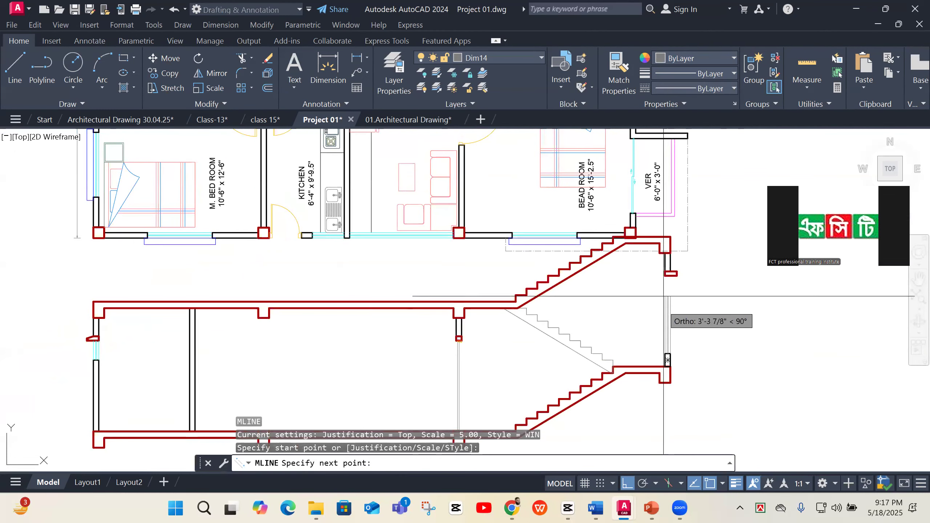
key(Return)
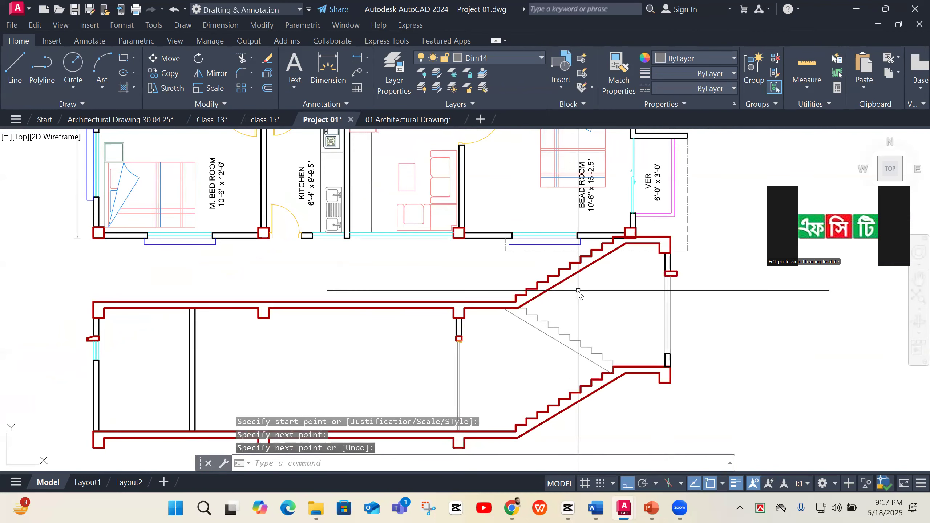
Match the landing window's properties to the bedroom window in the floor plan
text(ma)
key(Return)
click(561, 235)
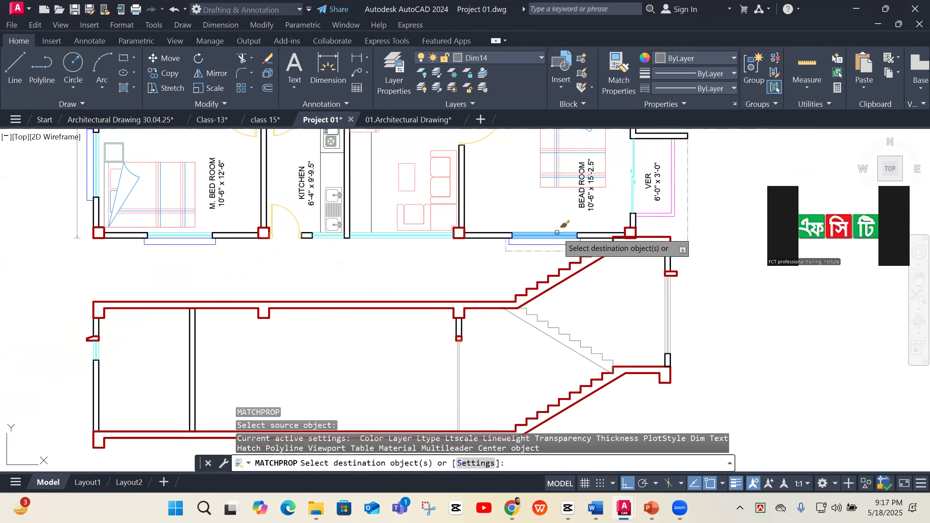
click(665, 302)
key(Return)
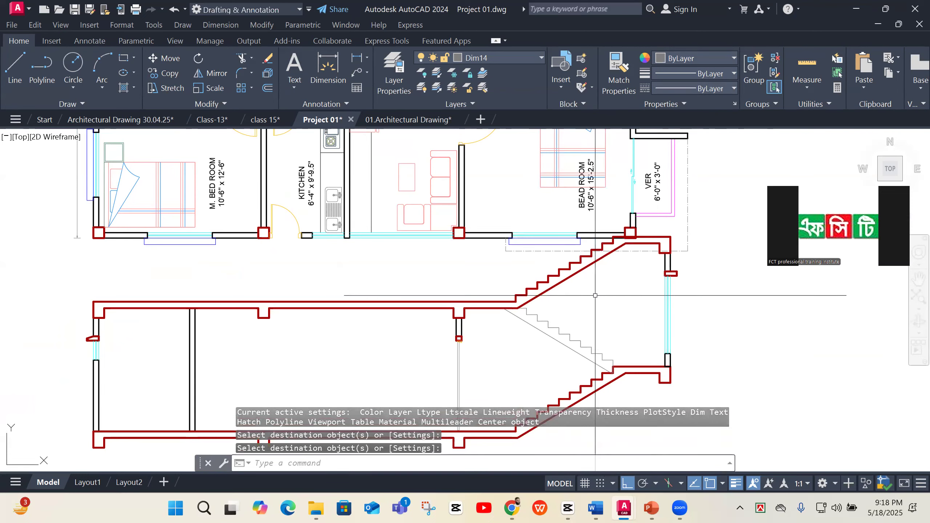
Delete the upper slab and stair outline, and move the remaining section farther below the floor plan
click(556, 284)
key(Delete)
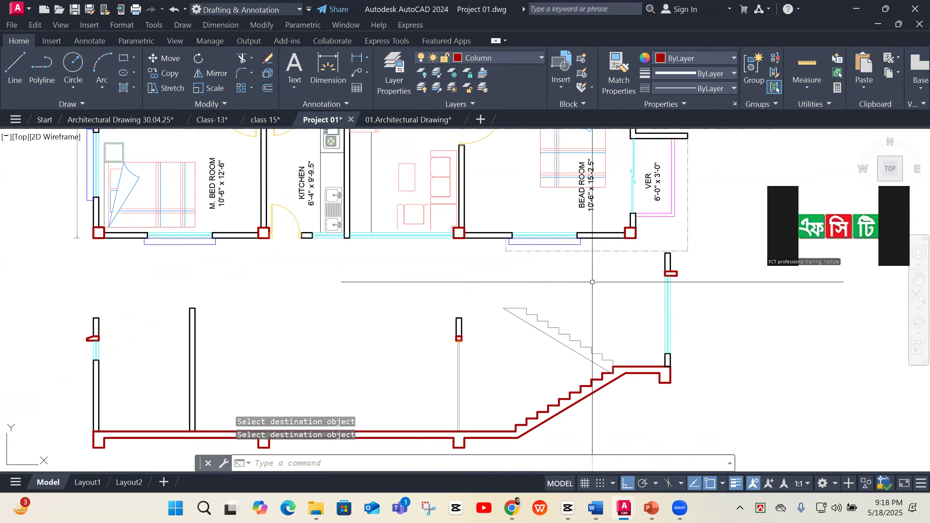
scroll(706, 276, down, 2)
click(685, 271)
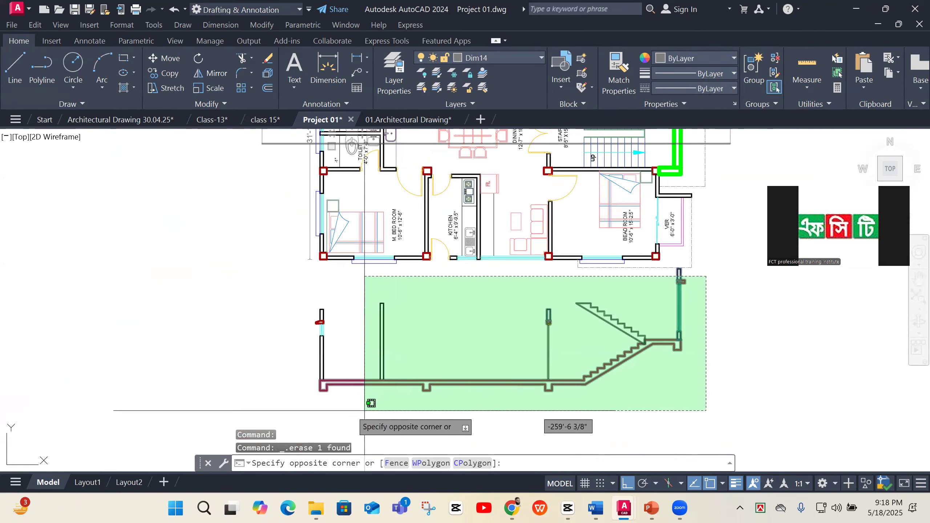
click(363, 416)
scroll(468, 352, down, 2)
text(M)
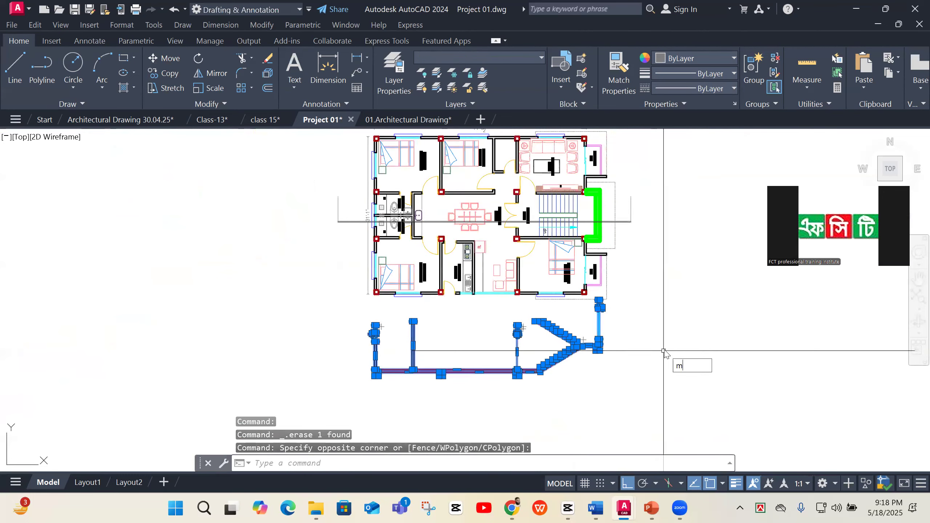
key(Return)
click(670, 327)
click(671, 385)
Copy the whole section straight up to a clear area above the floor plan
scroll(675, 340, down, 3)
click(667, 347)
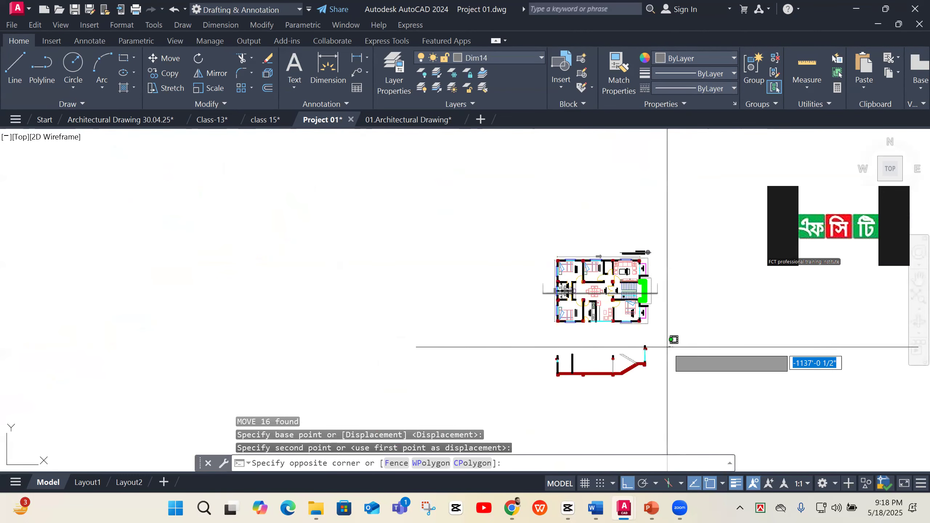
click(500, 406)
text(co)
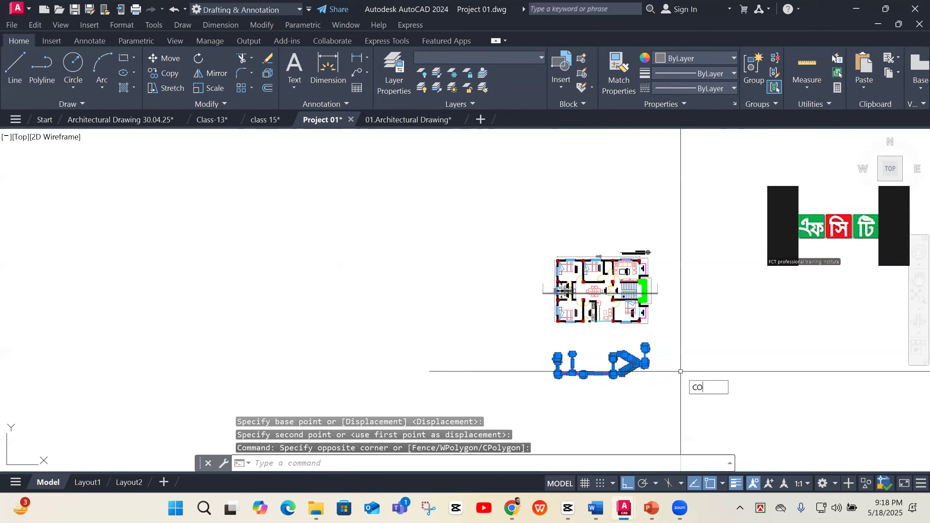
key(Return)
click(741, 374)
click(742, 224)
key(Escape)
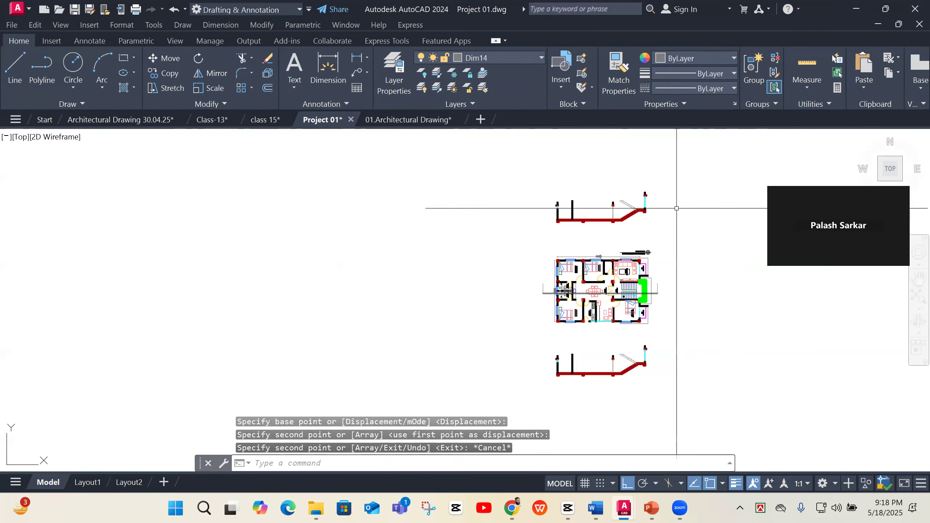
Copy the sloped lintel sunshade from the far outer wall's window to the open space beside the landing window
scroll(646, 186, up, 4)
click(644, 192)
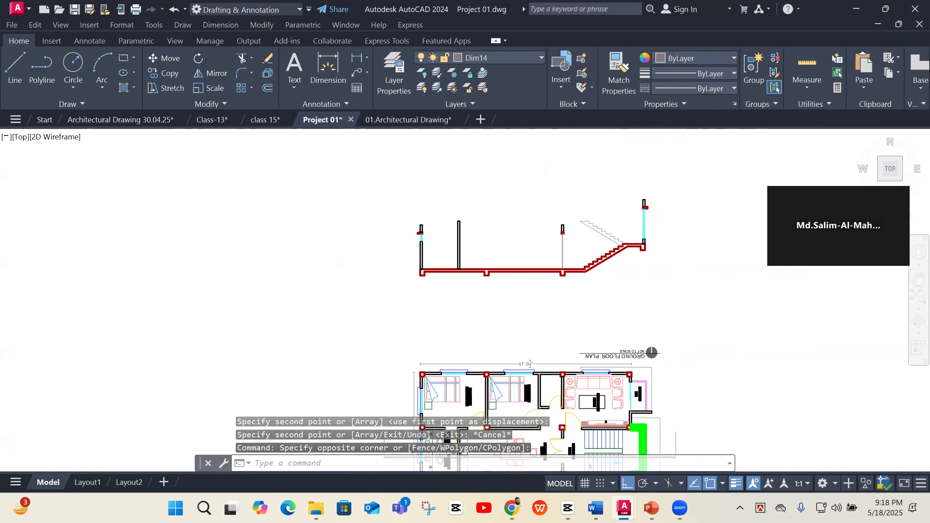
scroll(412, 225, up, 7)
click(449, 235)
scroll(449, 235, down, 4)
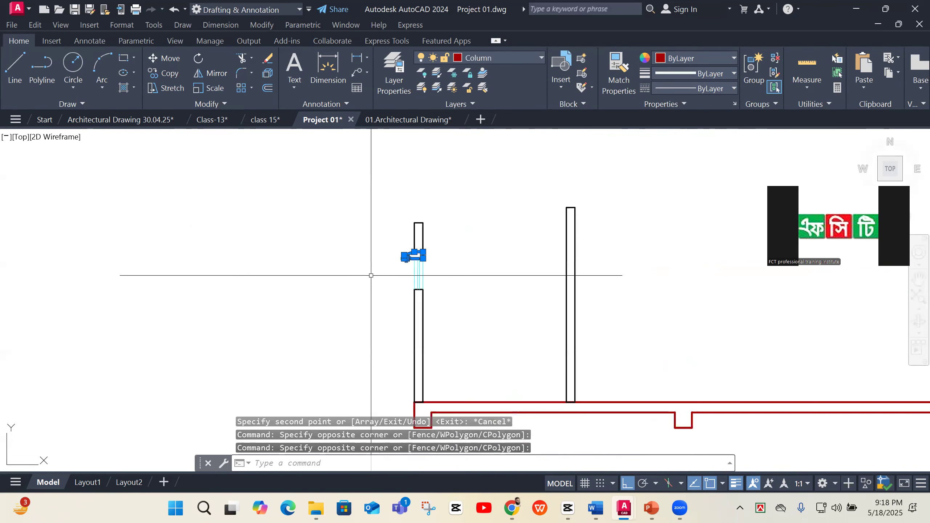
text(co)
key(Return)
click(388, 293)
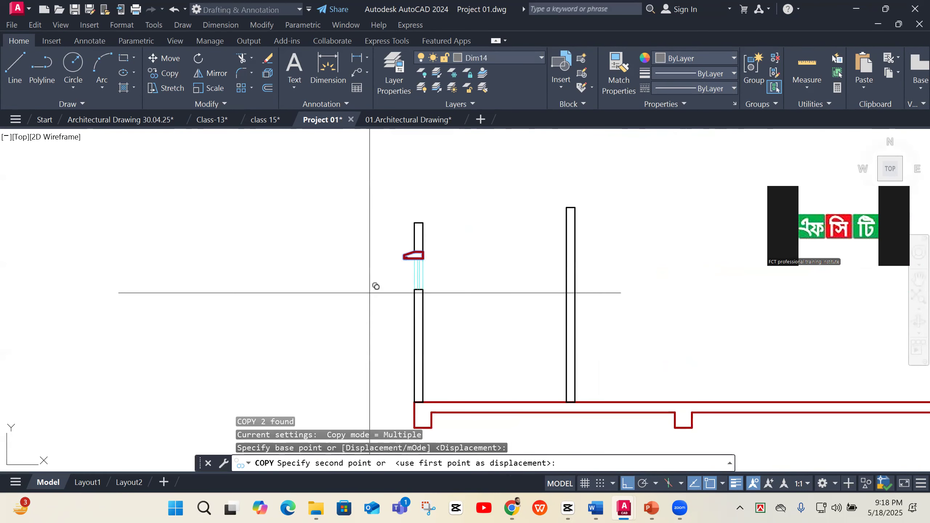
scroll(542, 310, down, 5)
click(761, 306)
scroll(761, 306, up, 8)
key(Return)
Mirror the copied sunshade about a vertical line through its inner edge, erasing the source objects
click(769, 293)
click(766, 297)
text(mi)
key(Return)
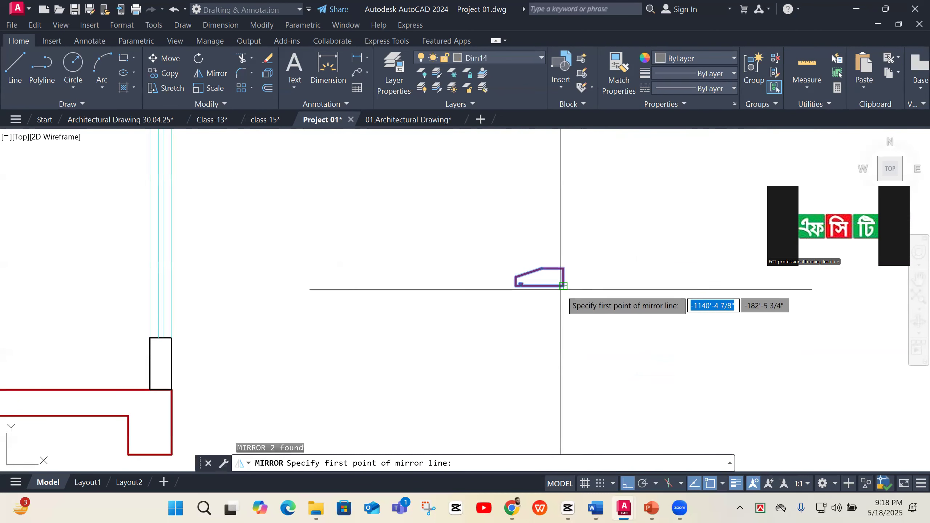
click(563, 287)
click(562, 350)
click(580, 385)
Move the mirrored sunshade from its inner bottom corner onto the lintel above the landing window
click(619, 259)
click(571, 305)
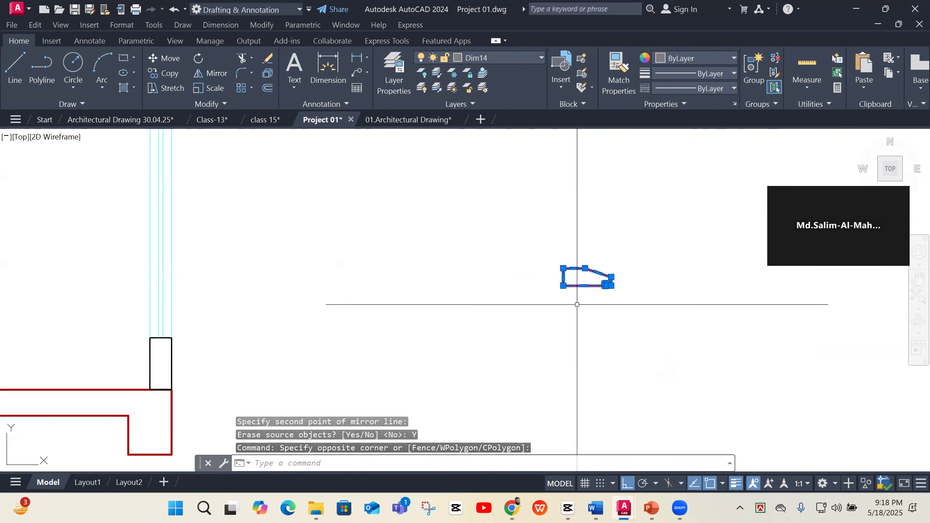
text(m)
key(Return)
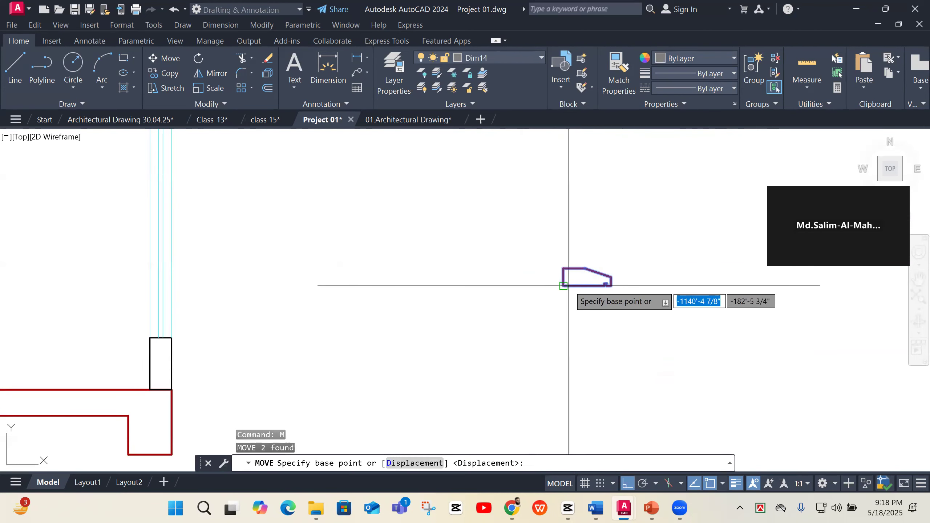
click(563, 286)
scroll(563, 285, down, 4)
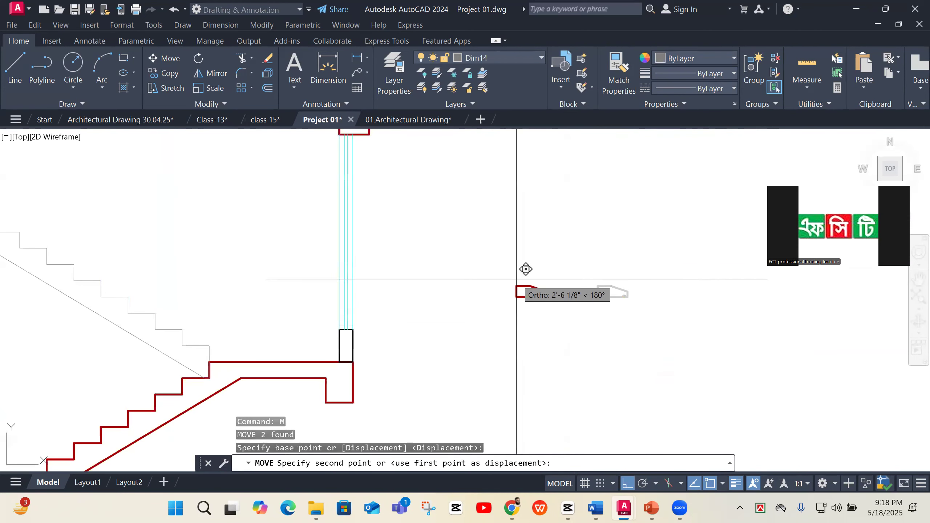
scroll(436, 172, up, 3)
click(359, 169)
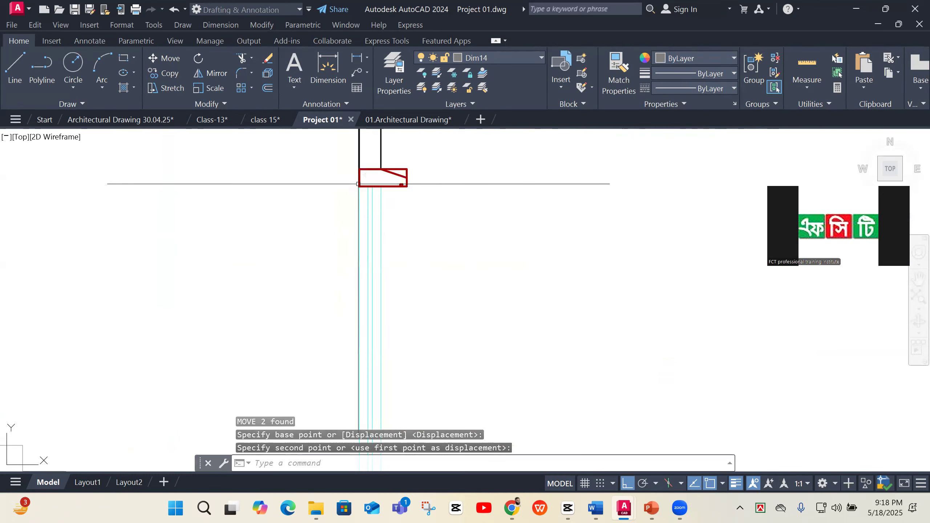
Erase the plain rectangular lintel beneath the sloped sunshade at the landing window
scroll(417, 163, up, 4)
click(394, 178)
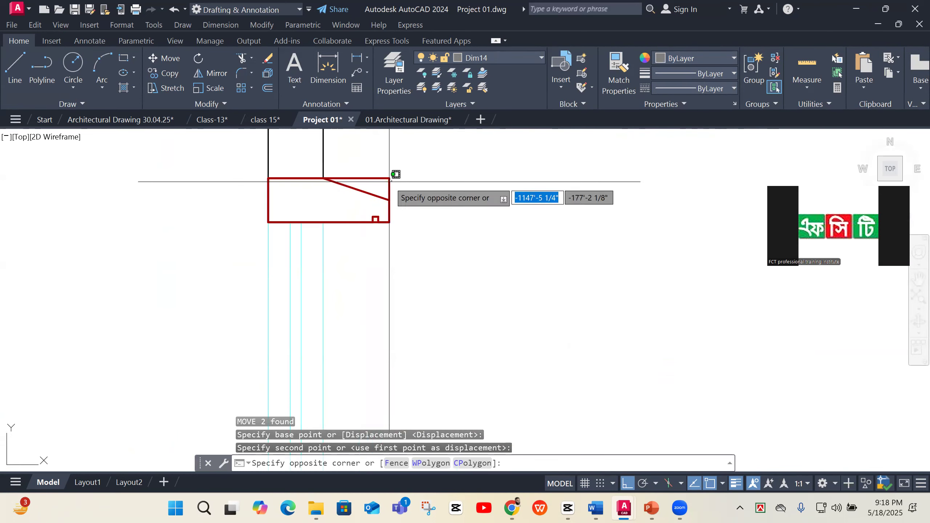
click(389, 182)
text(E)
key(Return)
scroll(586, 246, down, 3)
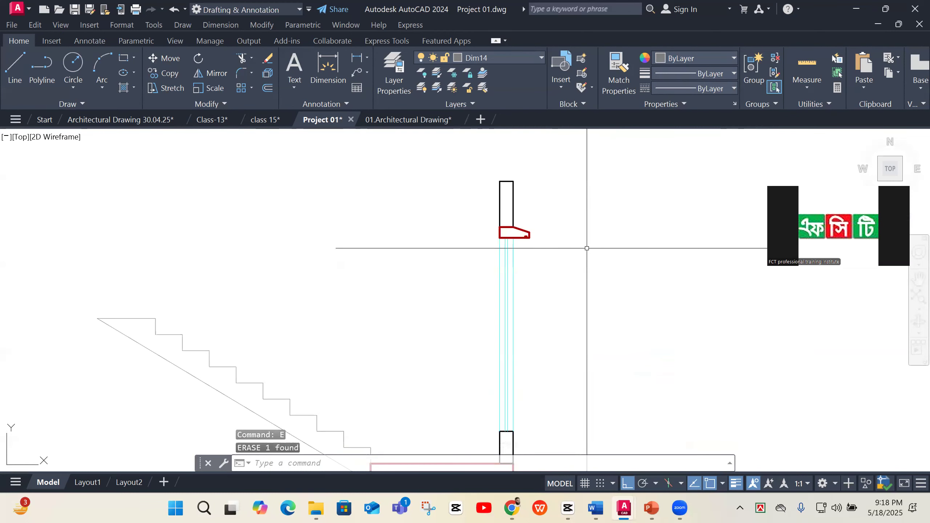
Array the complete section unit above the floor plan upward using a classic rectangular array with 10 rows and 1 column
scroll(592, 251, down, 2)
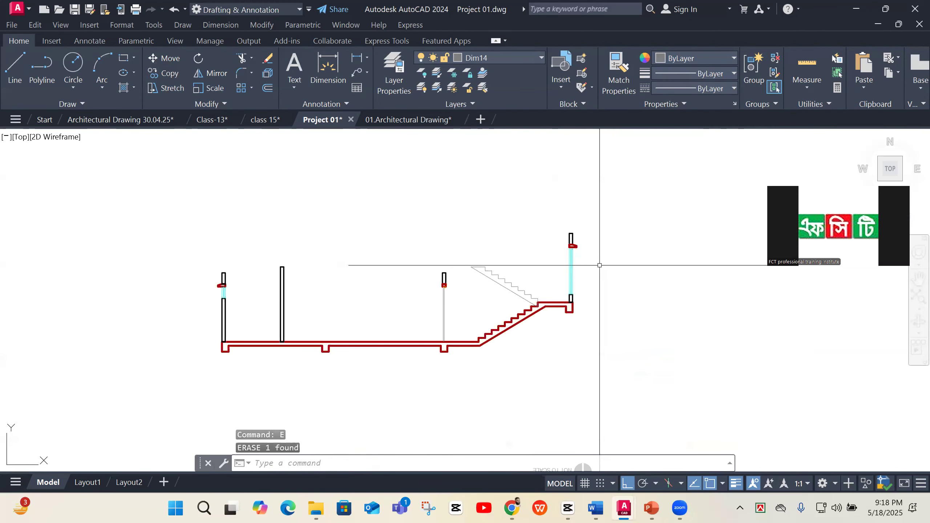
scroll(601, 266, down, 2)
click(621, 221)
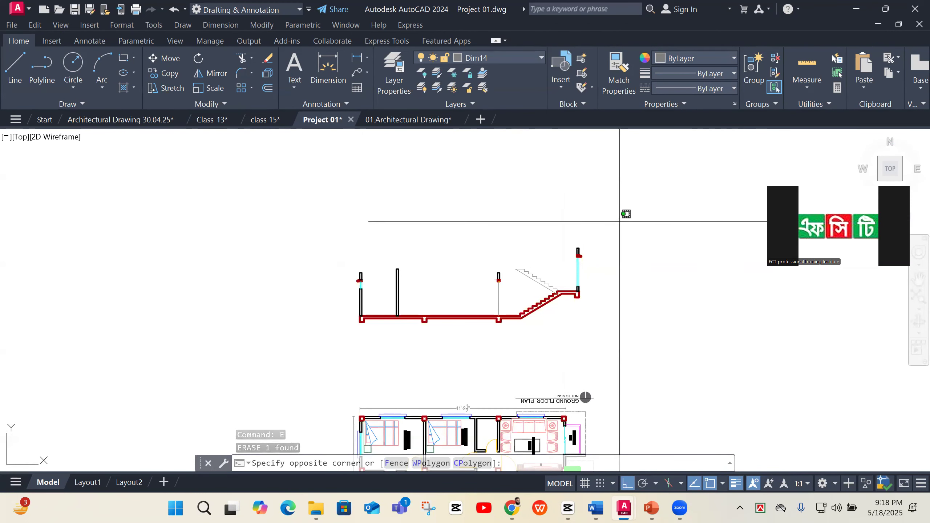
click(351, 348)
text(a)
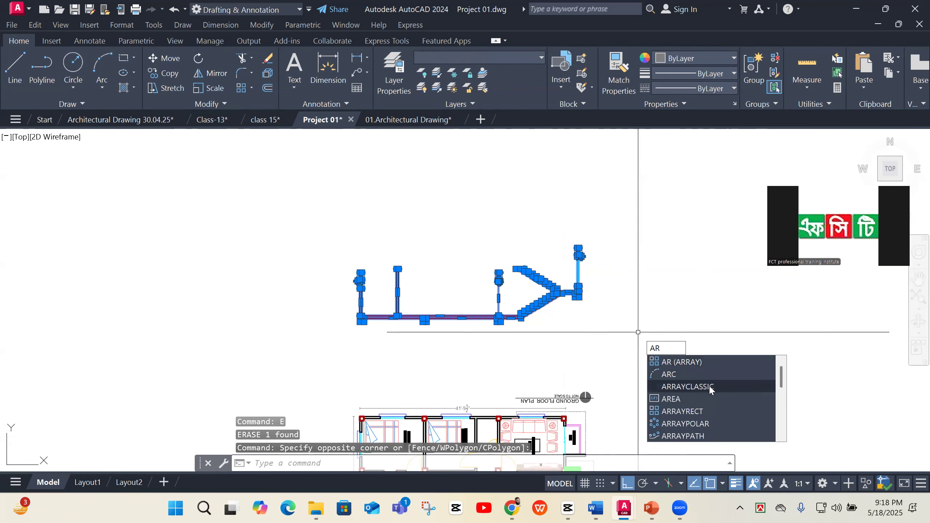
click(709, 388)
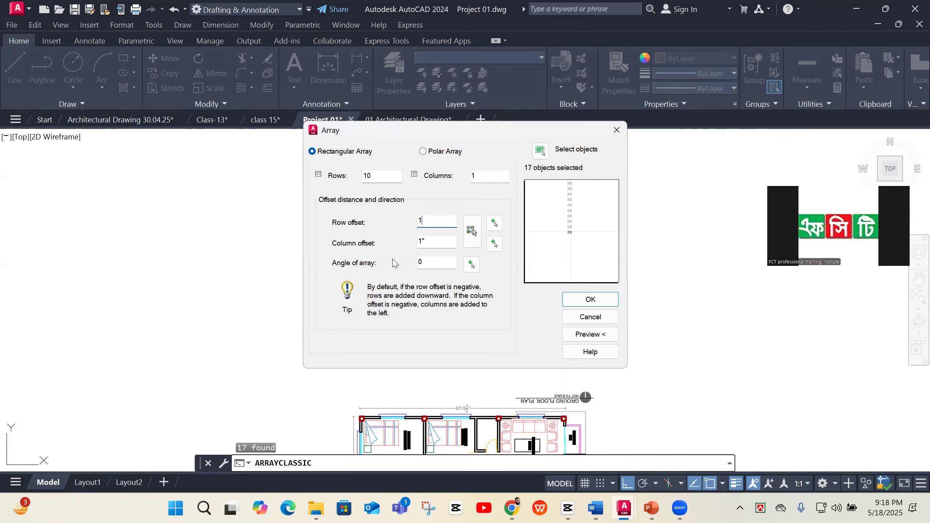
click(613, 301)
scroll(590, 183, down, 5)
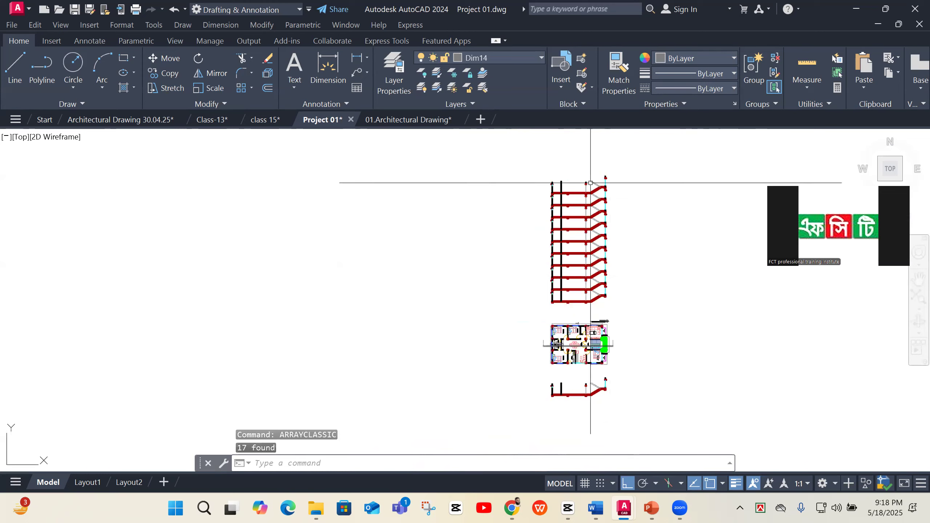
Write the entire ground floor plan out as a separate drawing file named Plan on the Desktop, in AutoCAD 2000/LT2000 format
scroll(591, 182, up, 2)
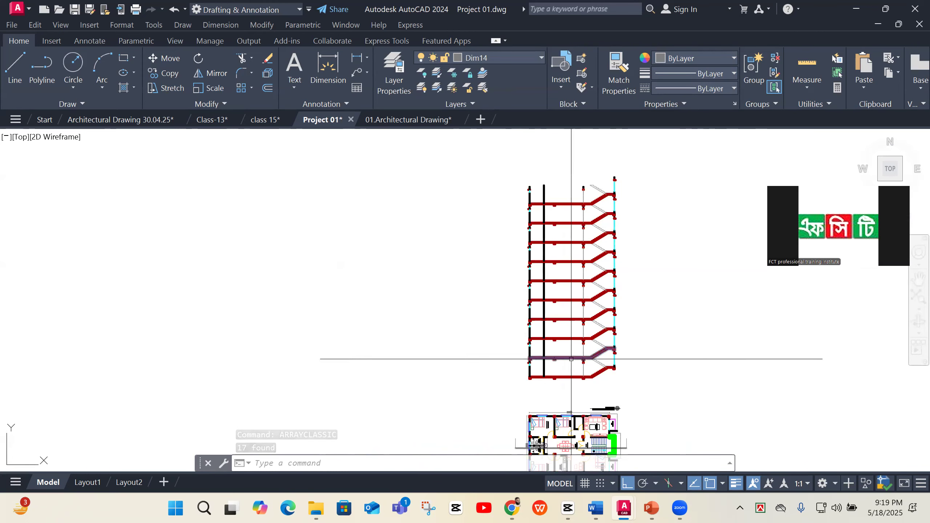
scroll(557, 358, down, 2)
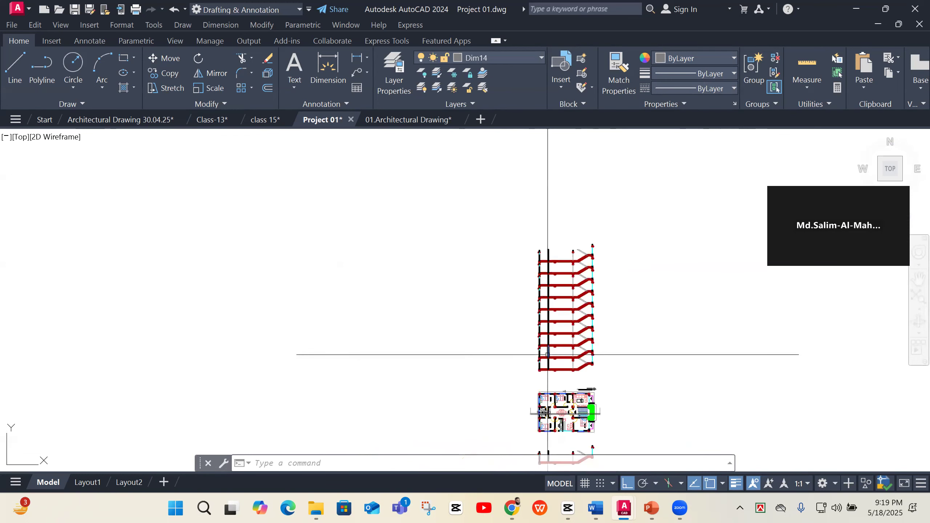
scroll(557, 320, down, 2)
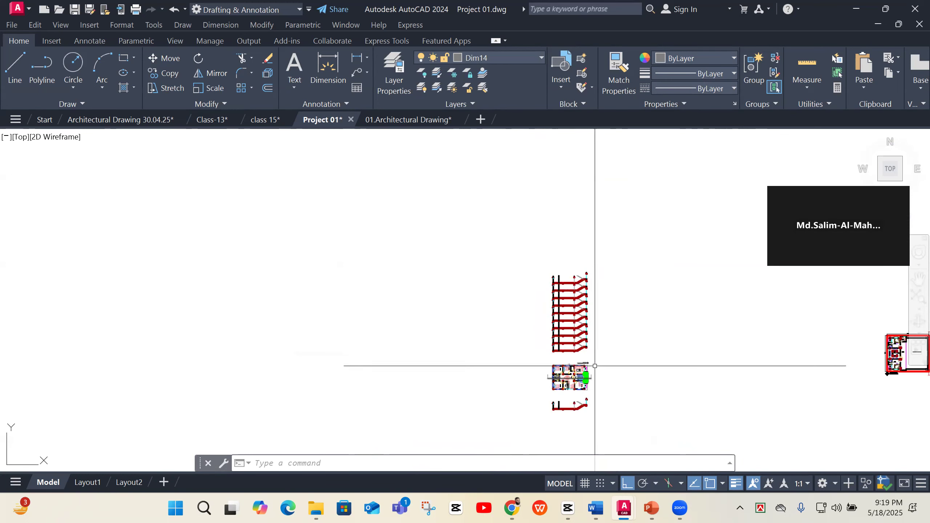
scroll(594, 394, up, 2)
scroll(593, 436, up, 3)
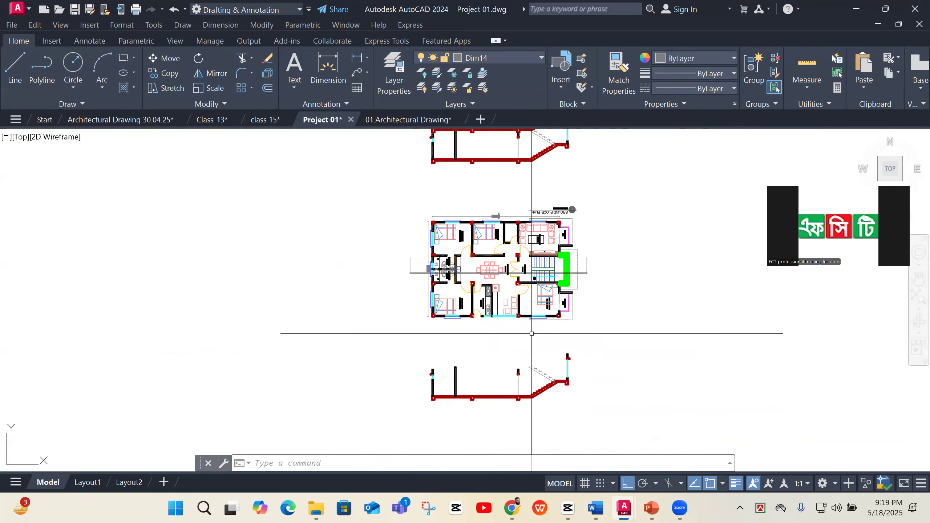
scroll(593, 266, up, 2)
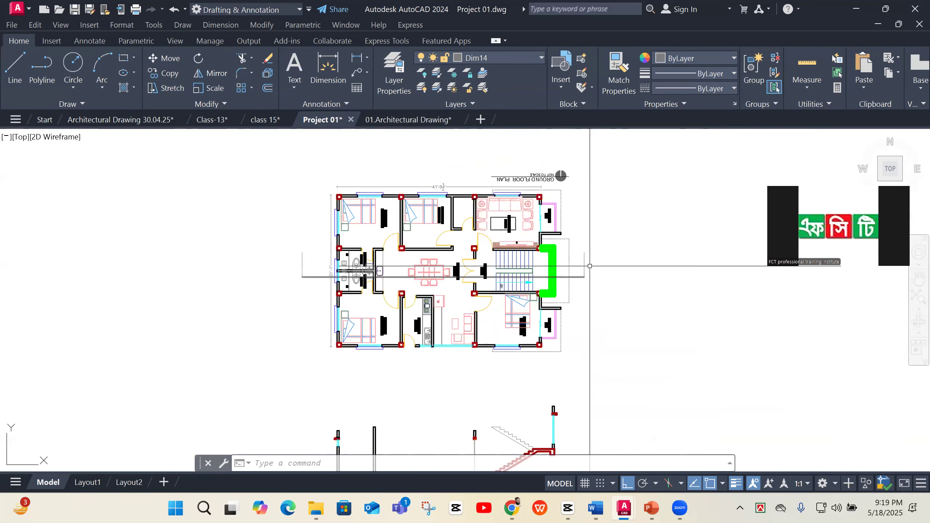
click(630, 162)
click(284, 375)
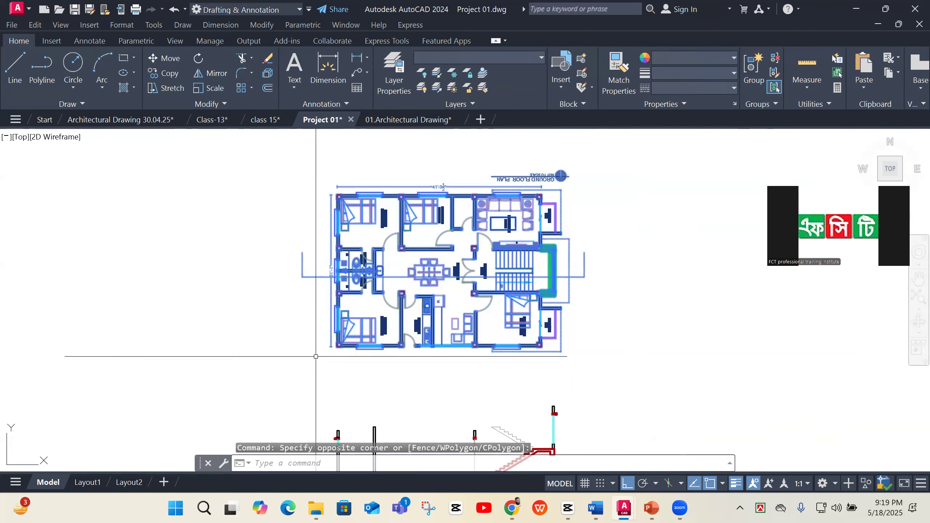
text(w)
key(Return)
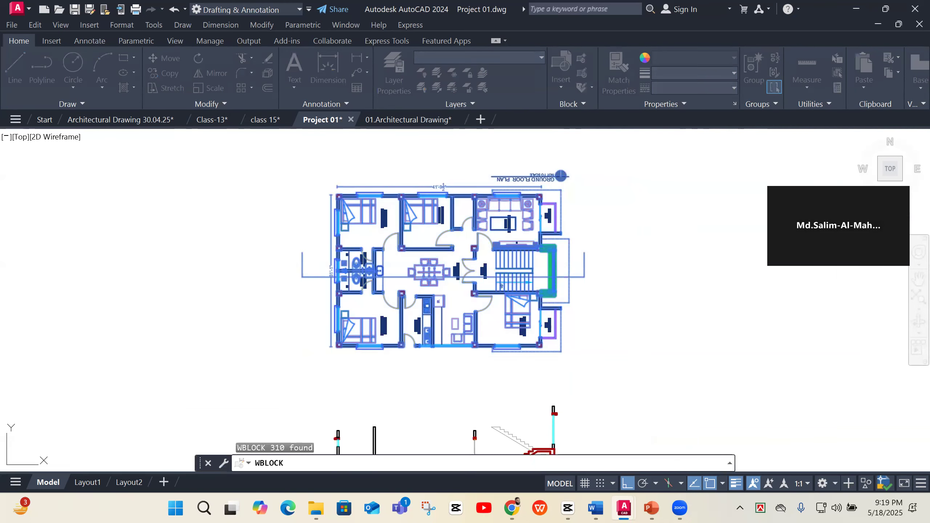
click(606, 349)
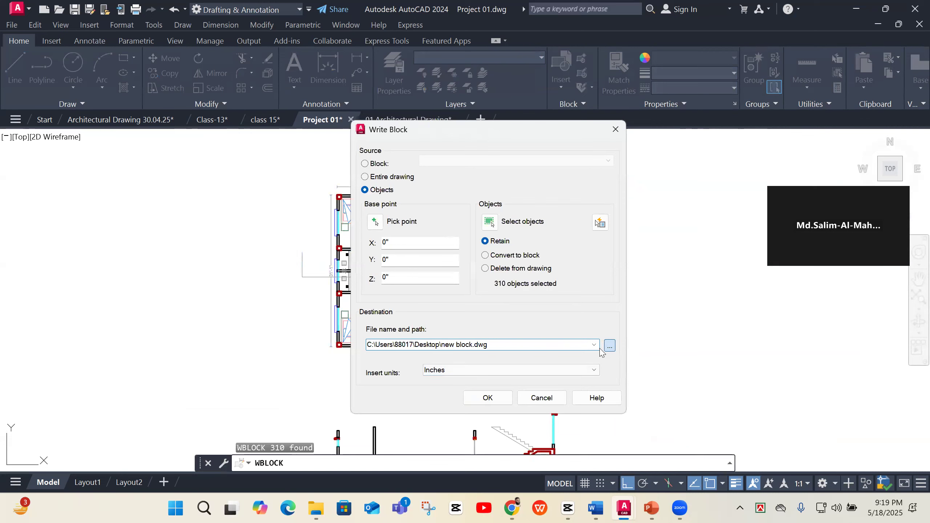
click(474, 401)
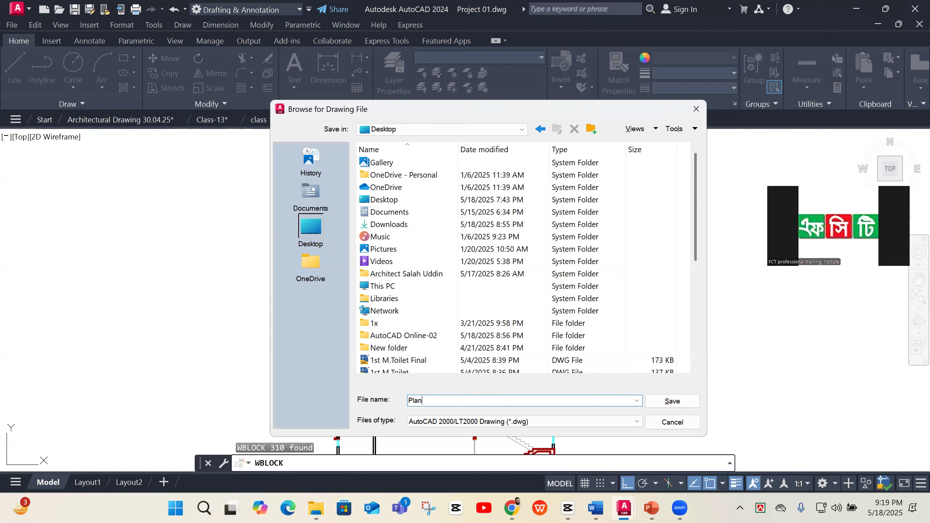
click(685, 401)
click(485, 395)
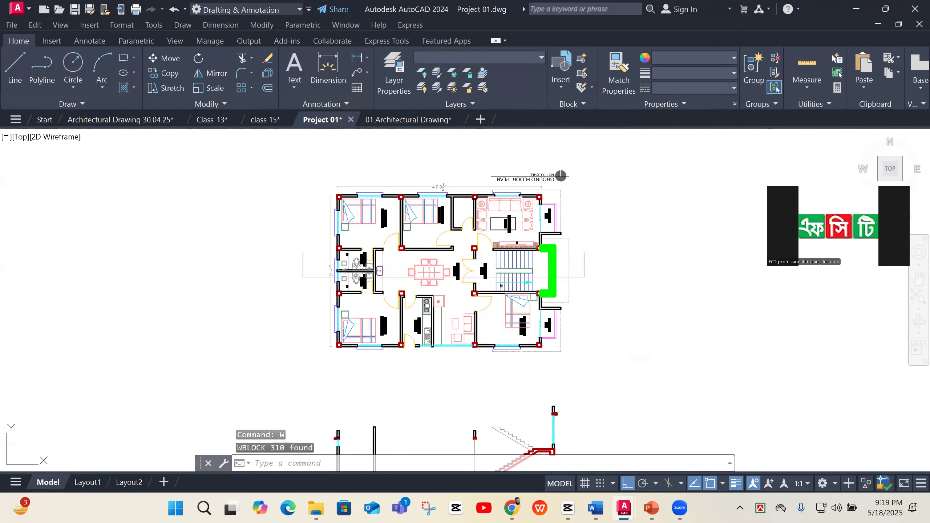
Switch to WhatsApp Web in Chrome and start attaching a document to the A-CAD ONLINE BATCH-2502 group chat
scroll(564, 328, down, 2)
click(517, 508)
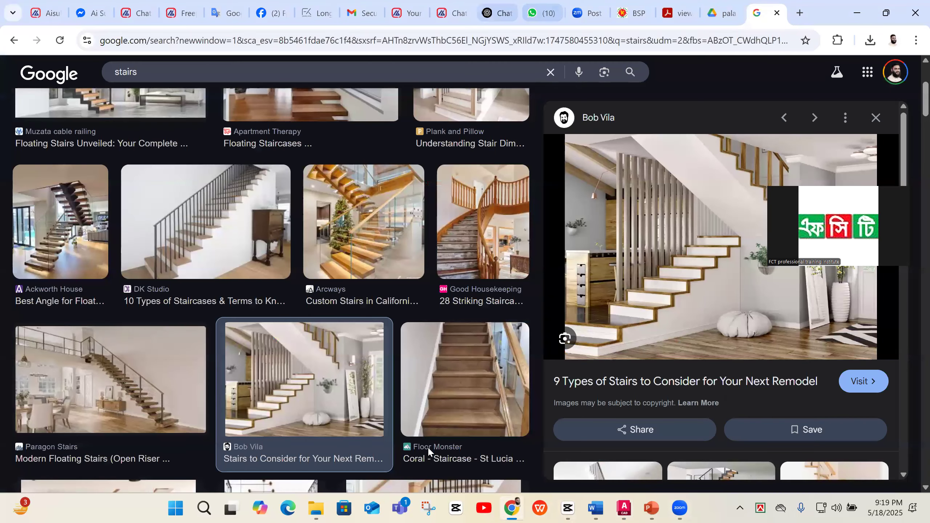
click(542, 13)
click(343, 469)
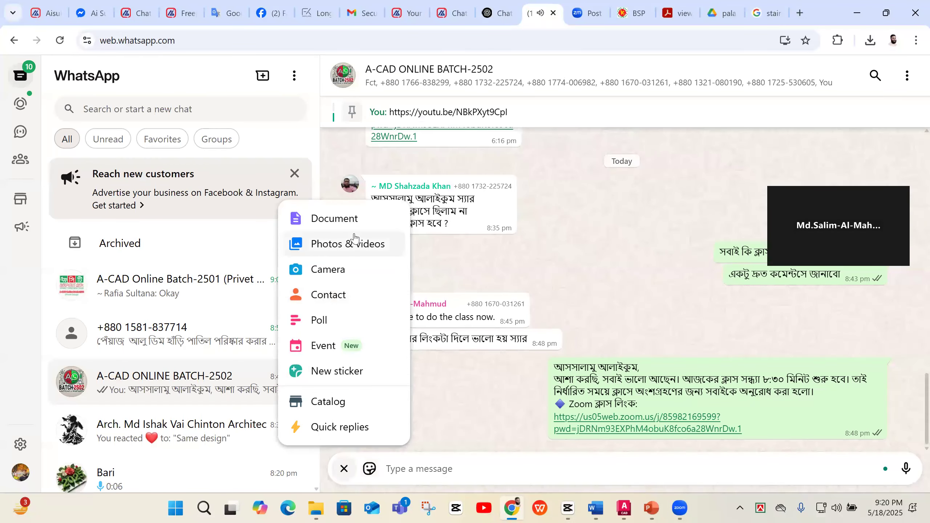
click(352, 218)
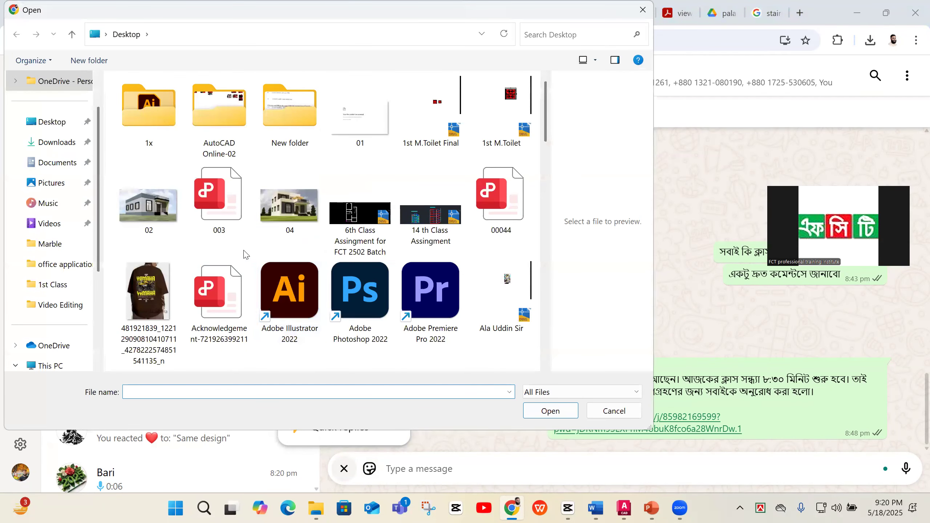
Choose the Plan drawing from the Desktop, send it to the group chat, and return to AutoCAD
click(215, 288)
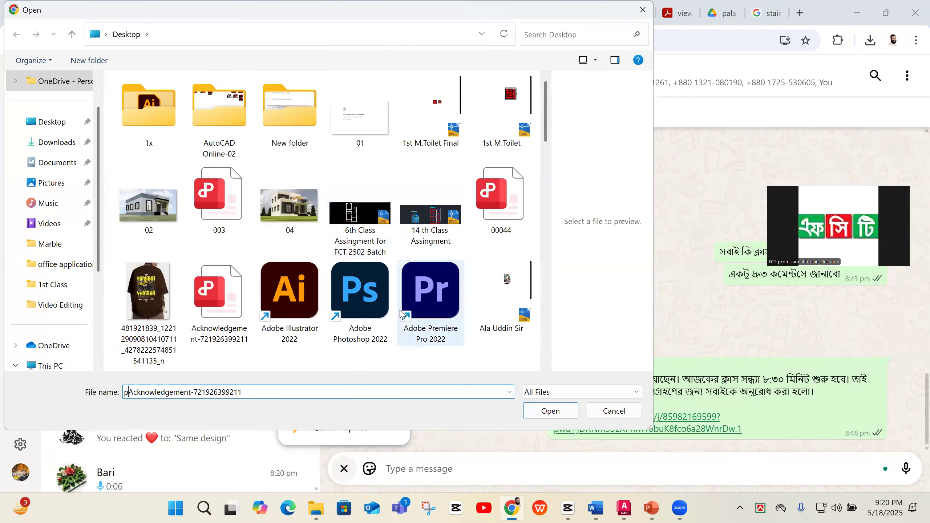
click(484, 309)
scroll(482, 305, down, 8)
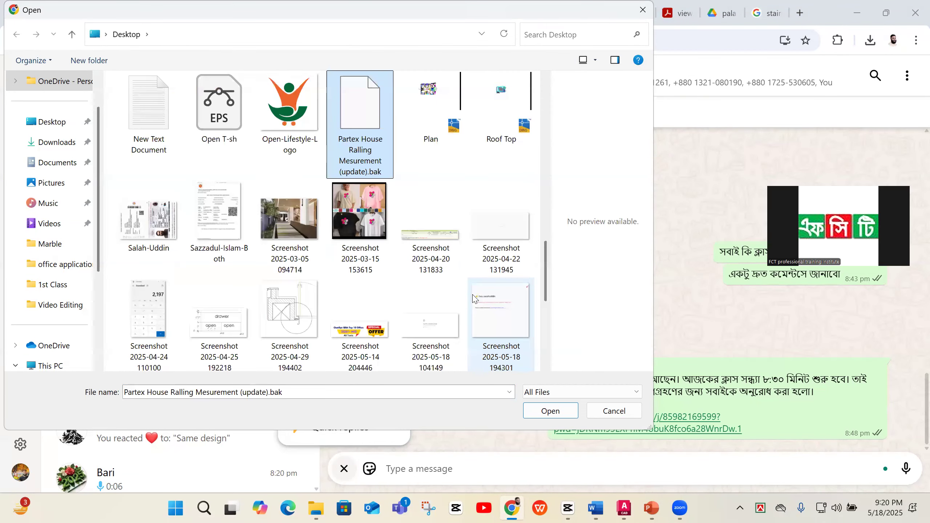
key(p)
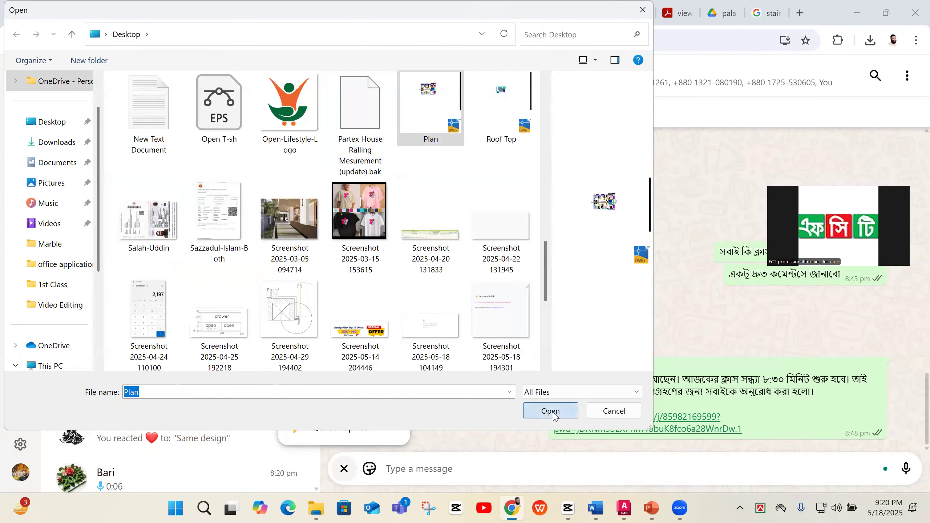
click(551, 411)
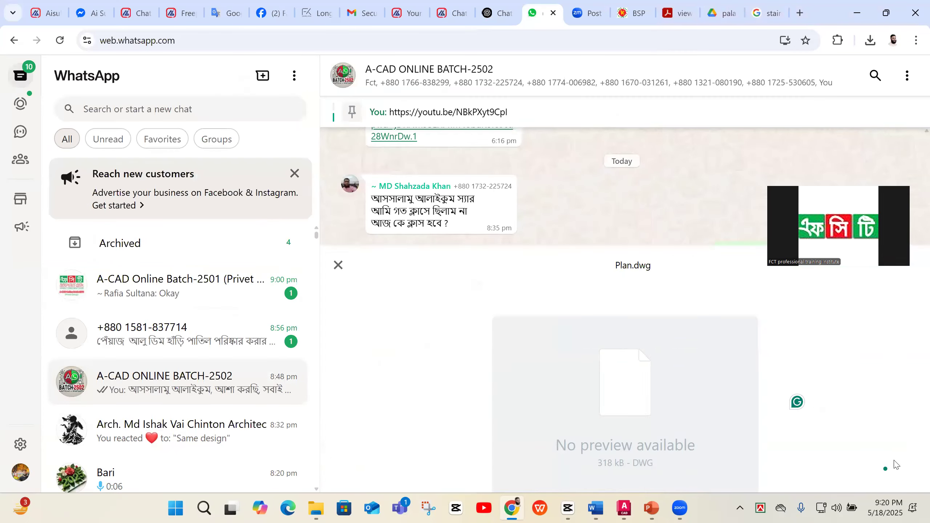
click(856, 13)
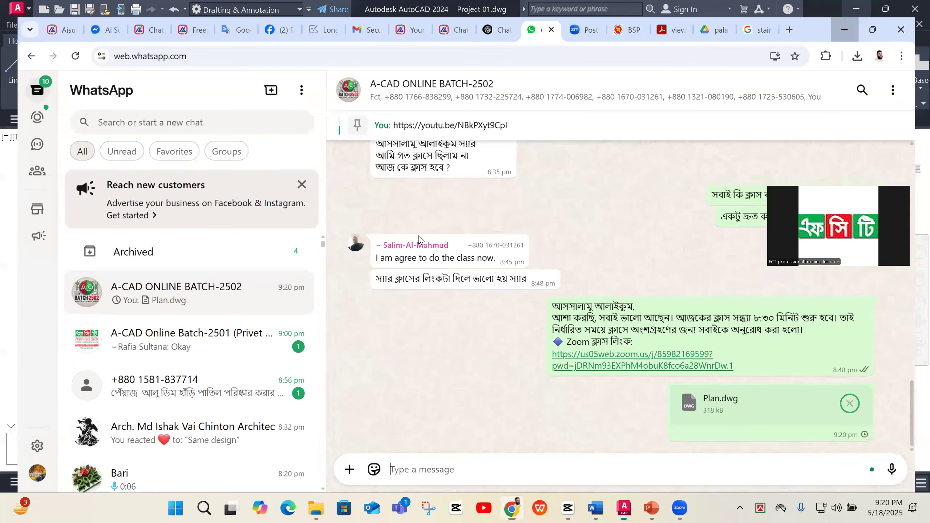